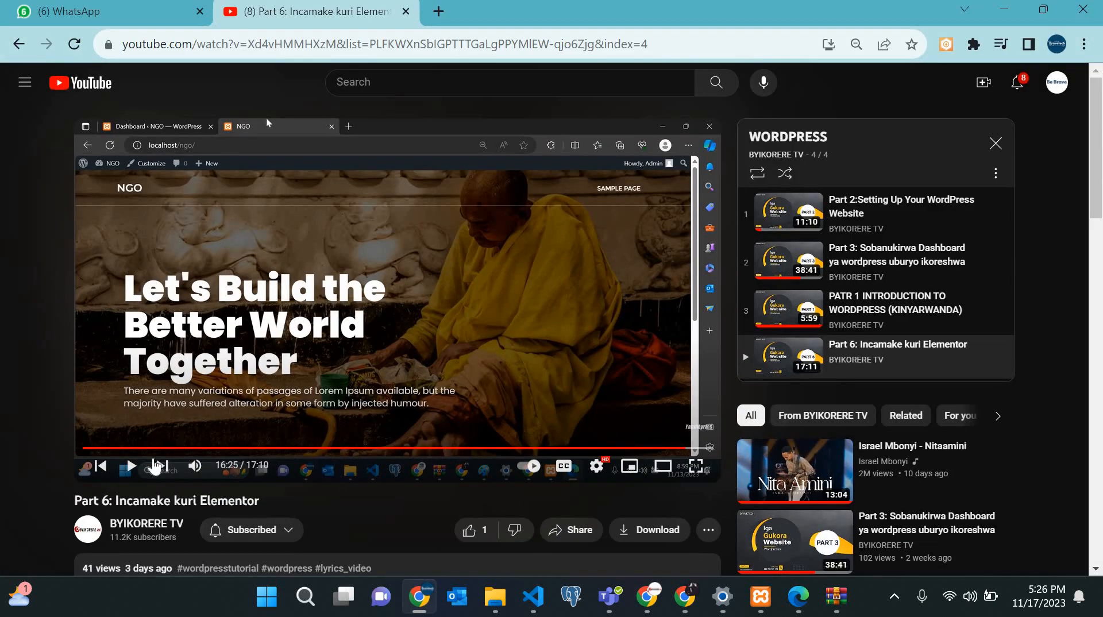
Minimize the YouTube video and open Appearance > Themes, showing Fully Green as the active theme.
scroll(223, 499, "down", 5)
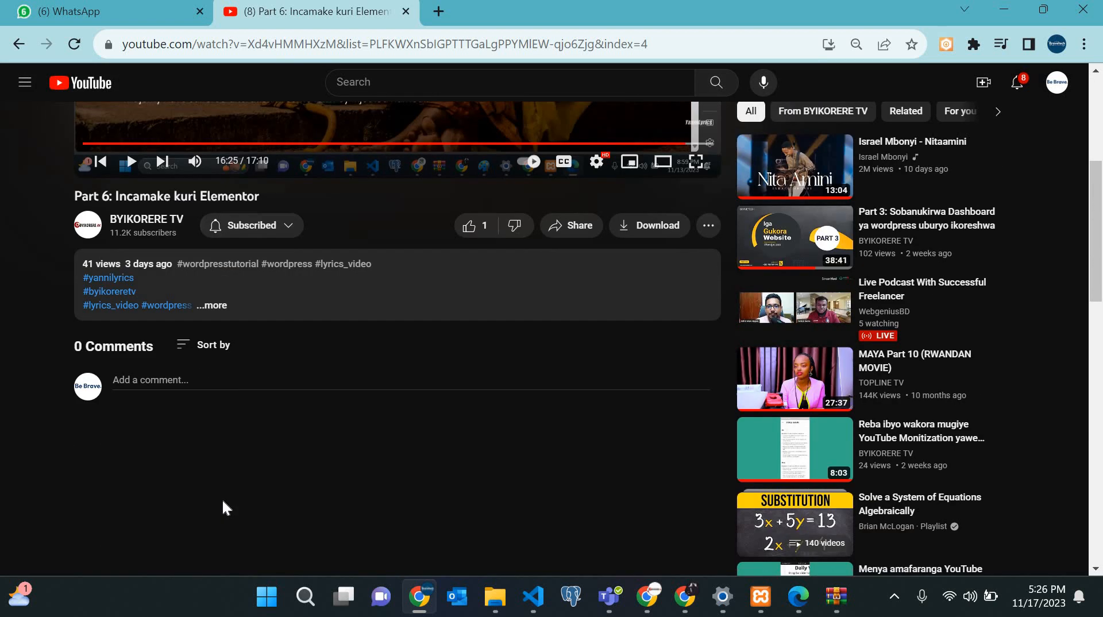
scroll(222, 499, "up", 4)
scroll(223, 504, "down", 1)
scroll(223, 505, "up", 2)
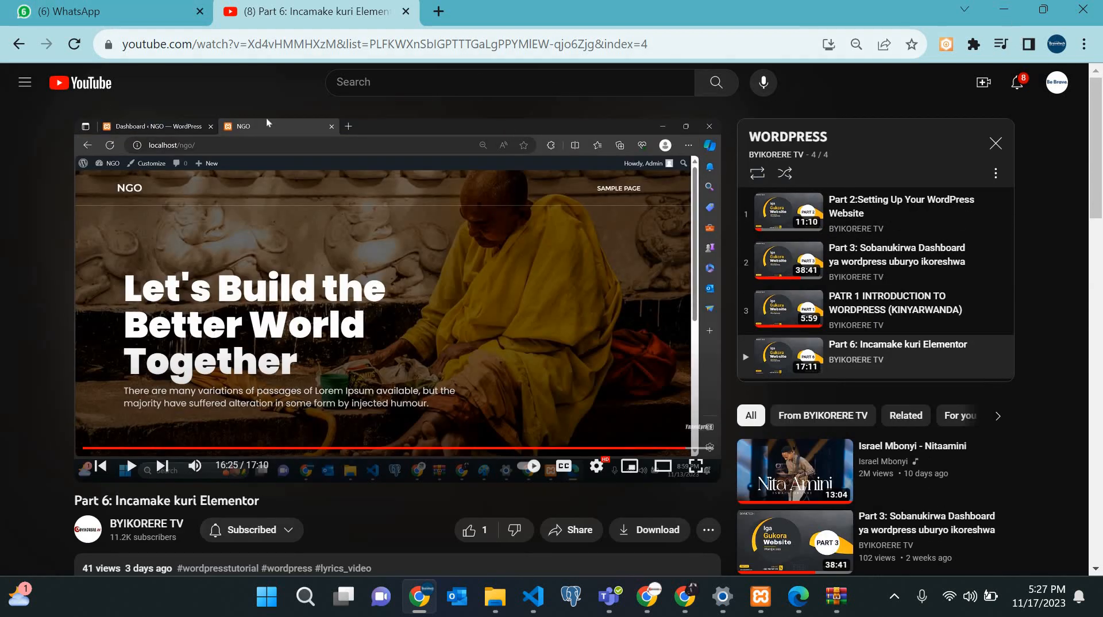
left_click(1004, 9)
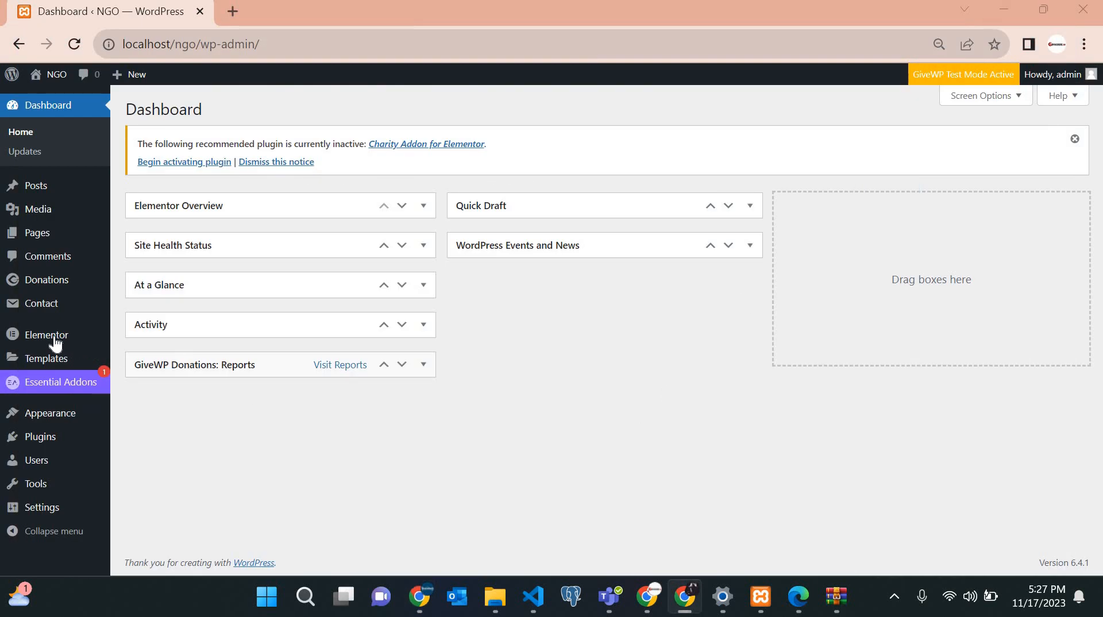
mouse_move(55, 343)
mouse_move(49, 415)
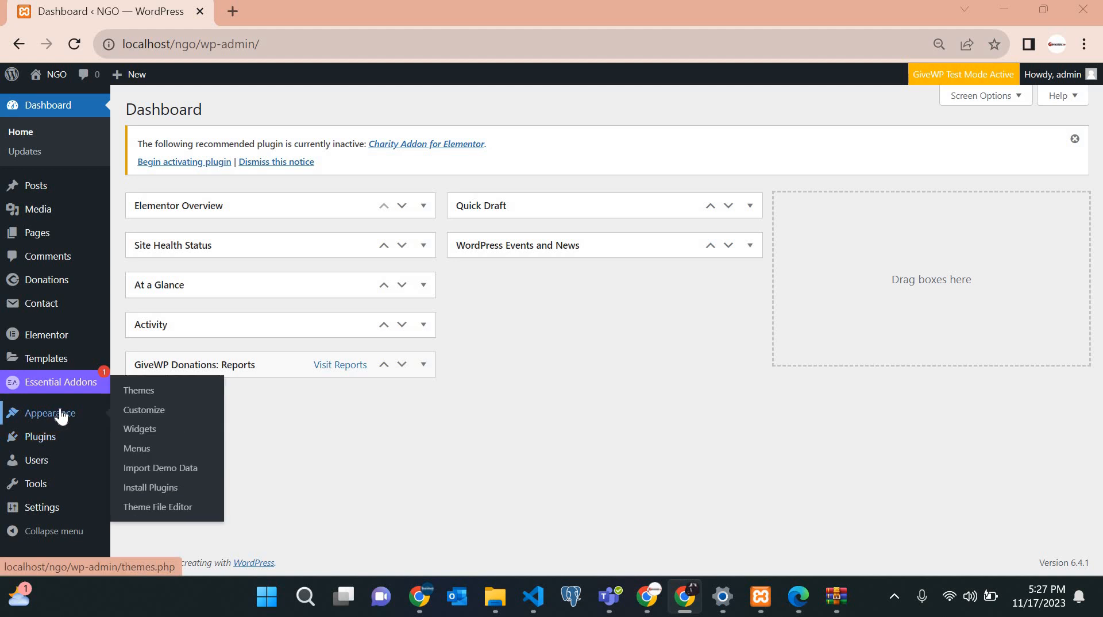
left_click(144, 392)
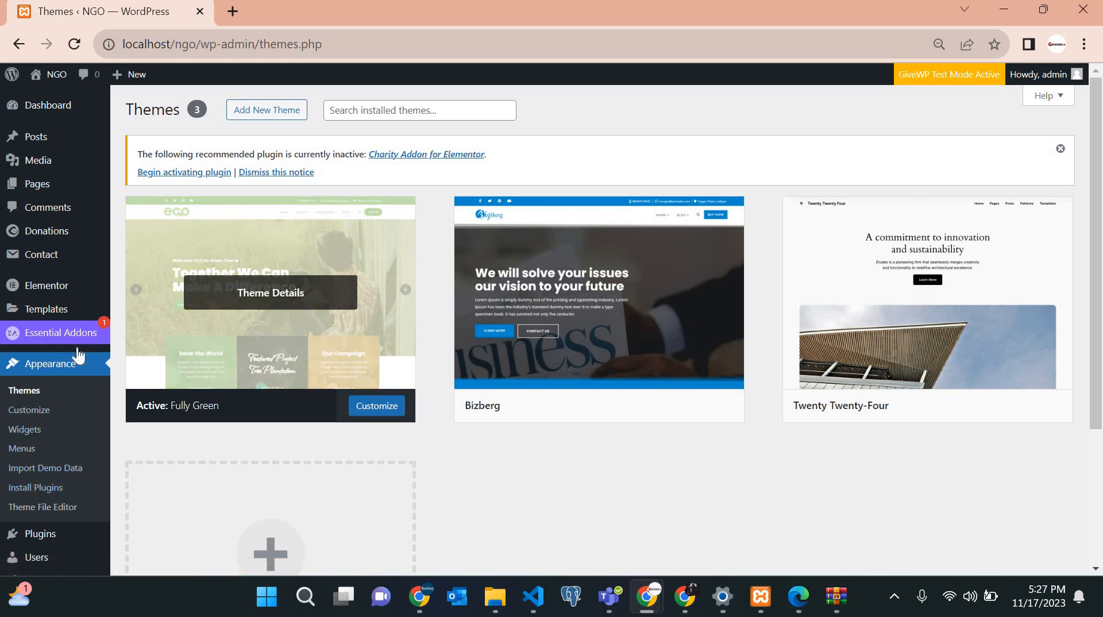
scroll(75, 352, "down", 2)
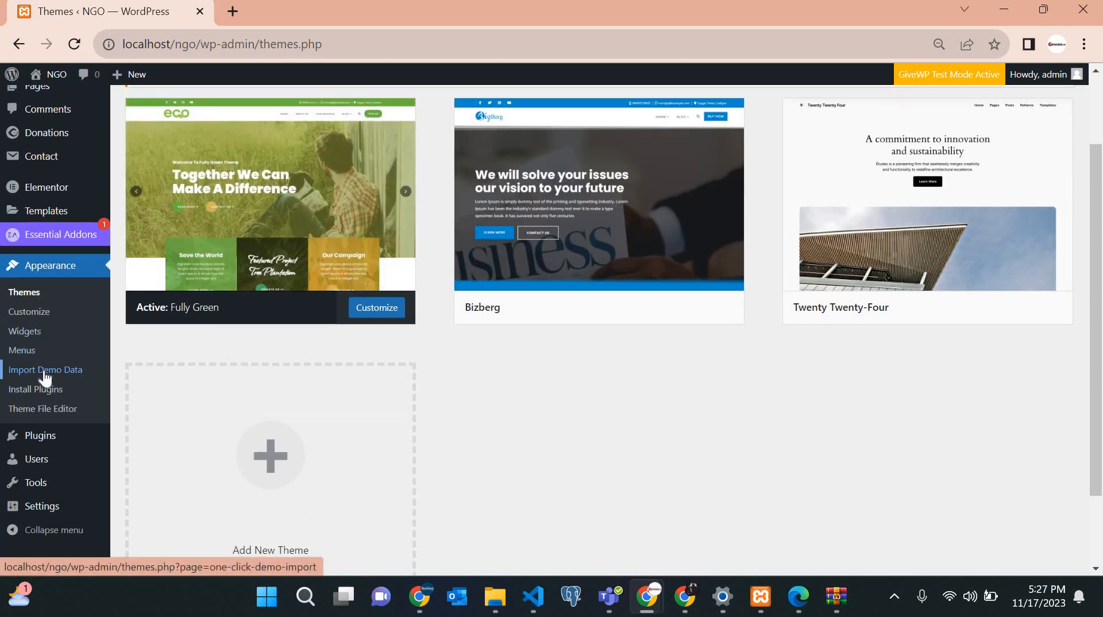
Browse Appearance > Import Demo Data and start importing the Fully Green Homepage Free demo.
left_click(45, 377)
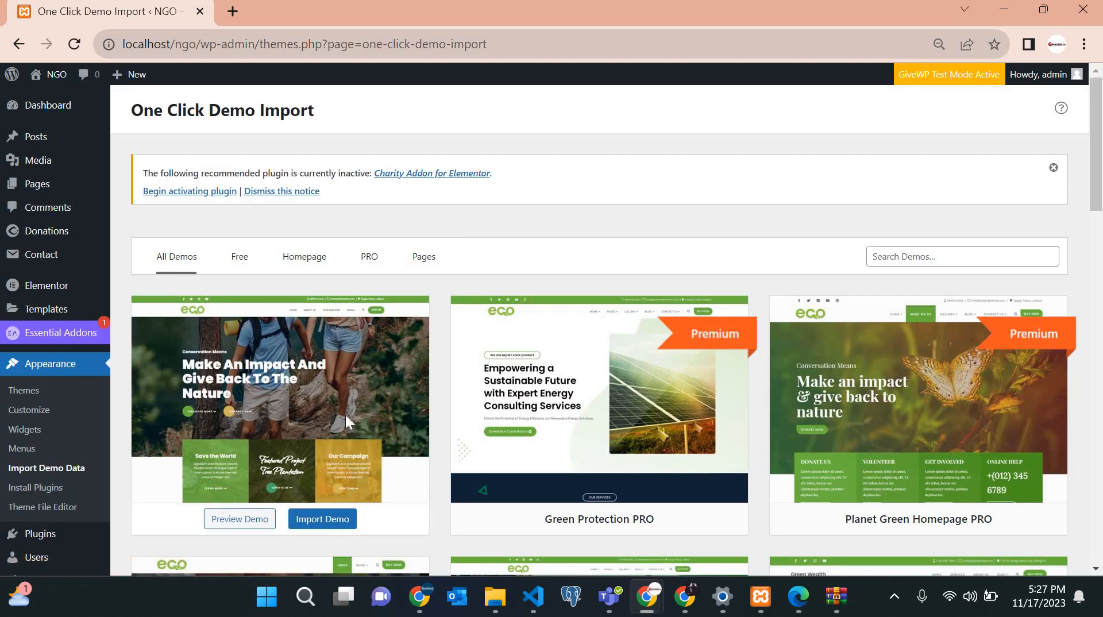
scroll(346, 422, "down", 5)
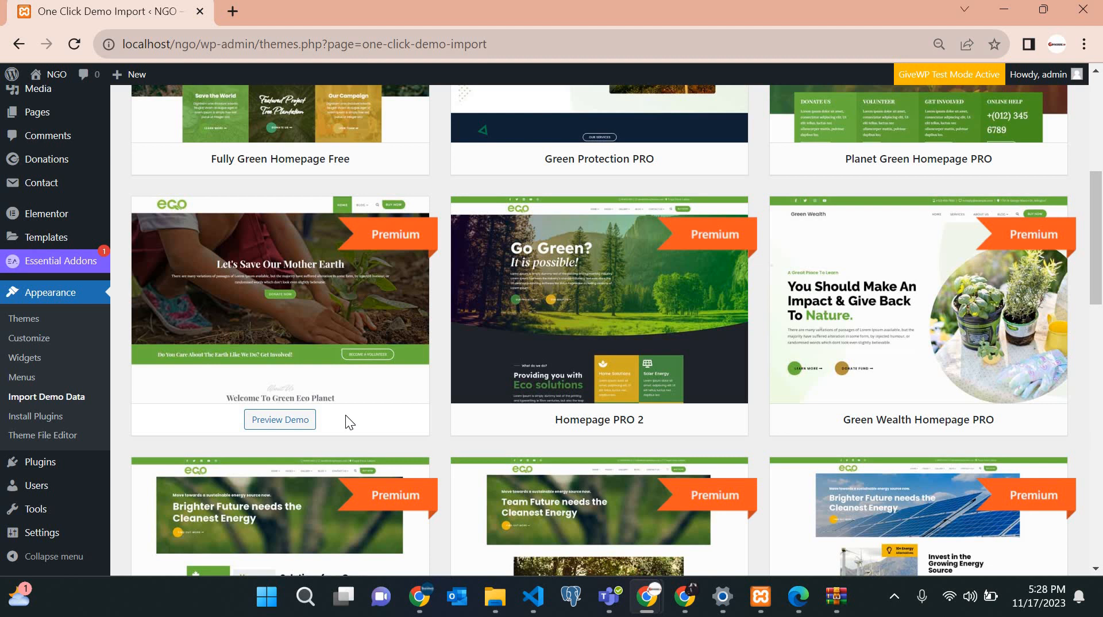
scroll(311, 299, "up", 5)
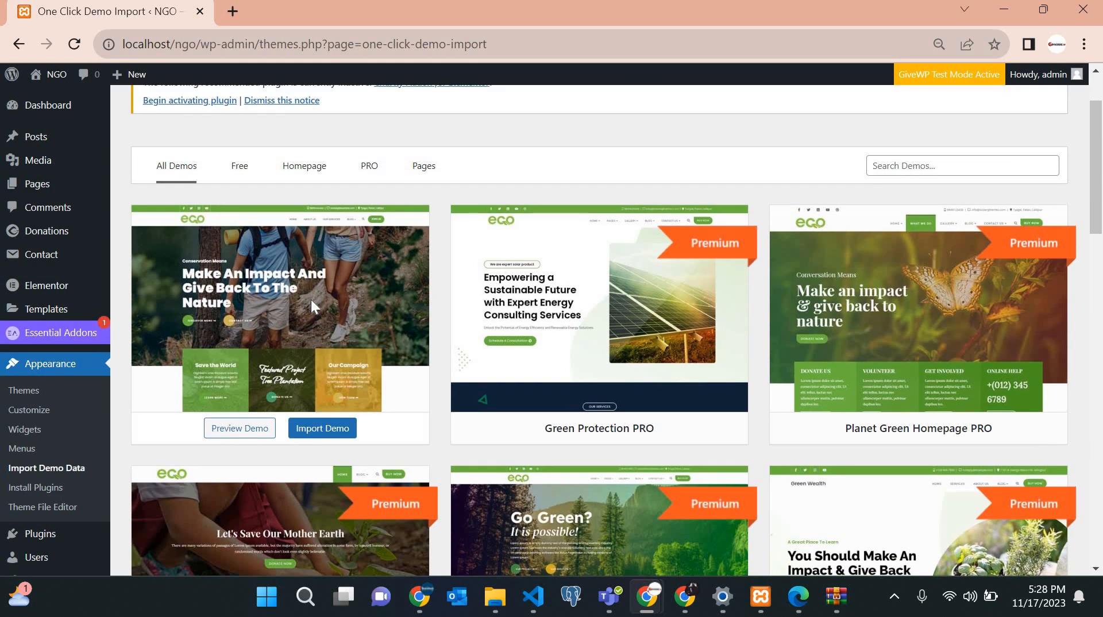
left_click(320, 430)
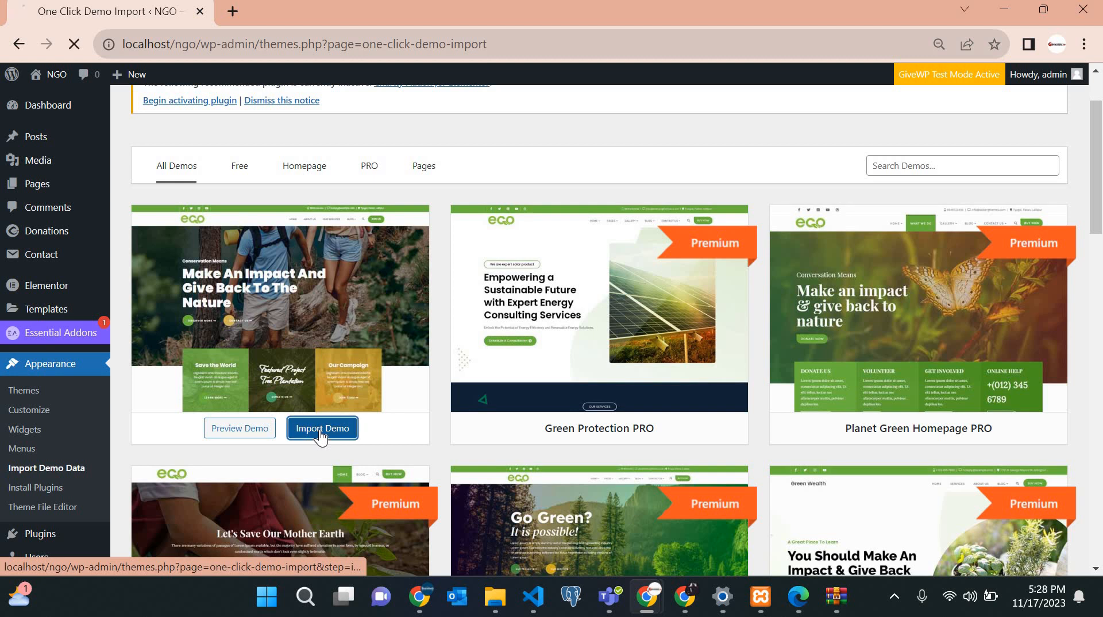
scroll(547, 450, "down", 3)
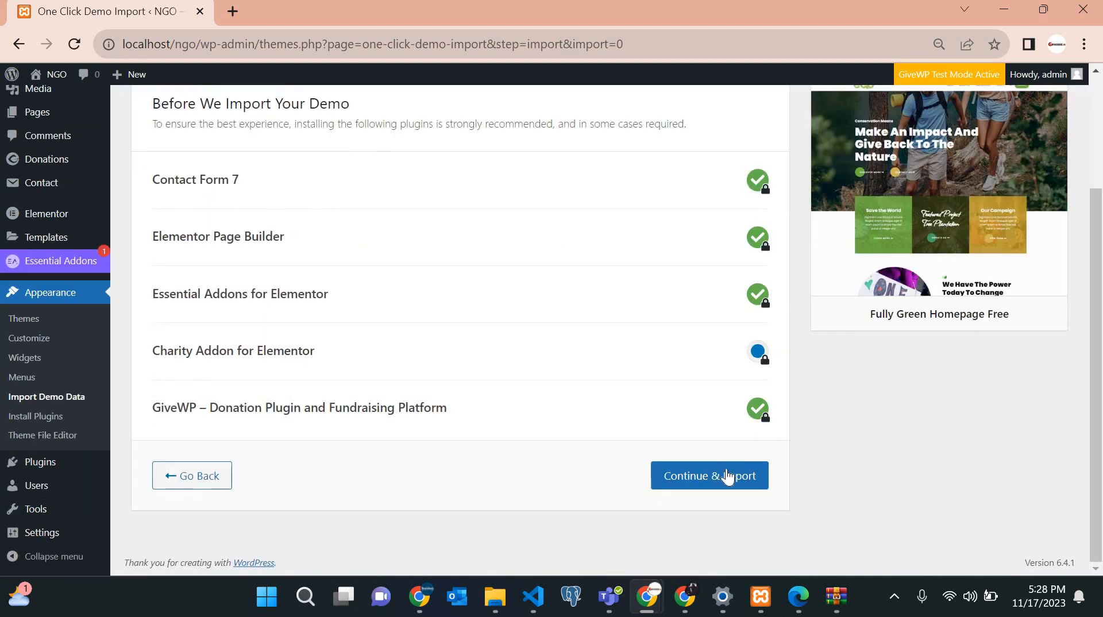
left_click(231, 11)
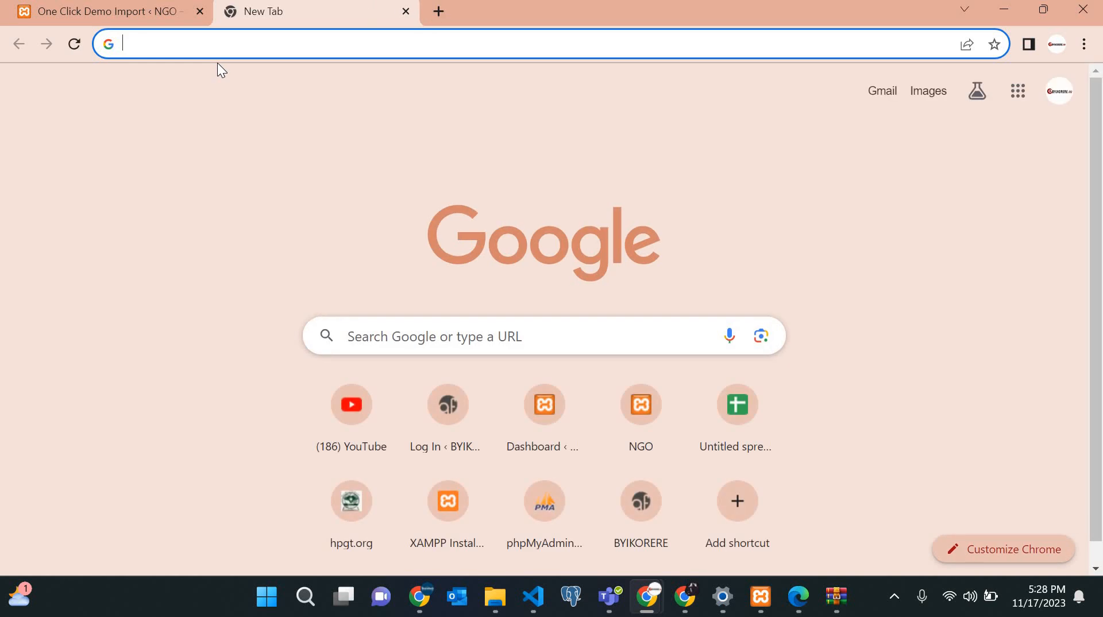
Load localhost/ngo in a new tab and scroll through the imported demo homepage.
type("Localhost/ngo")
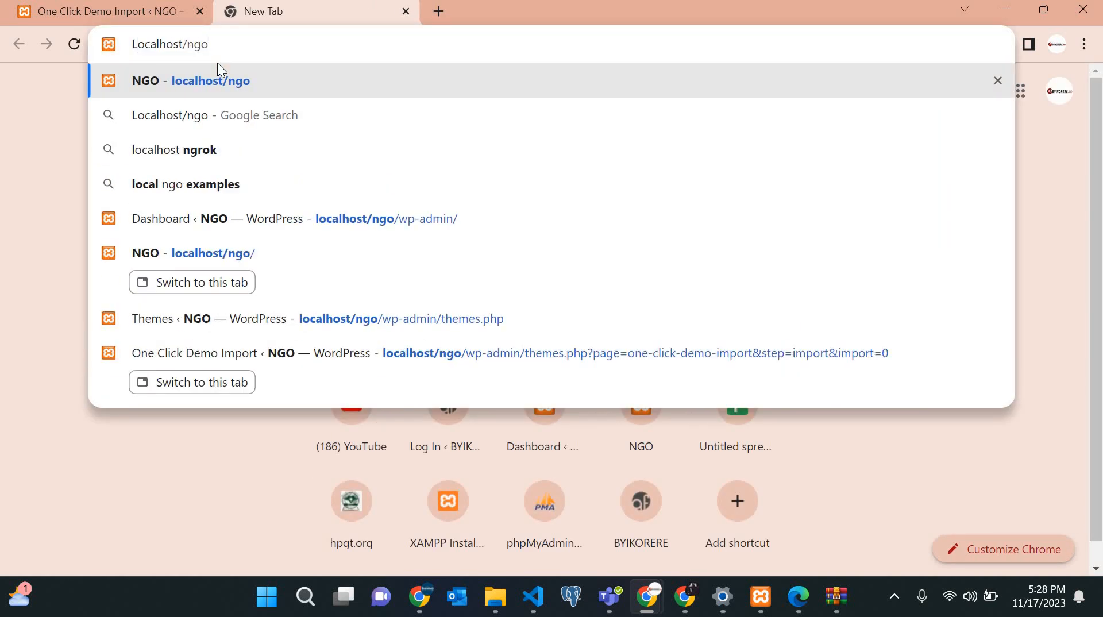
key("Return")
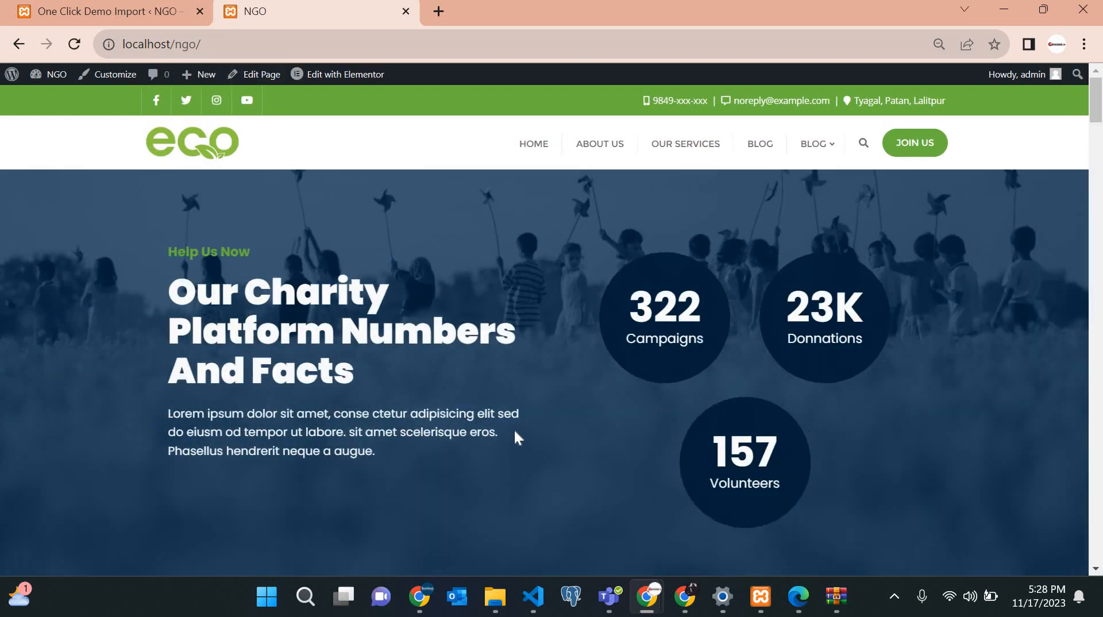
scroll(515, 432, "down", 10)
scroll(515, 432, "up", 8)
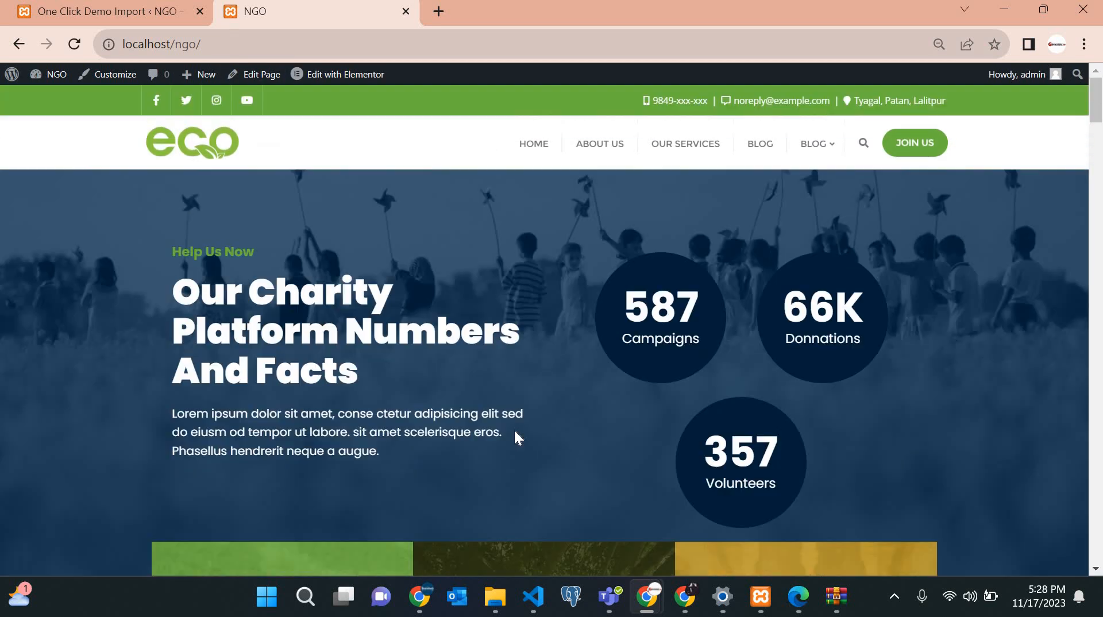
scroll(514, 429, "down", 4)
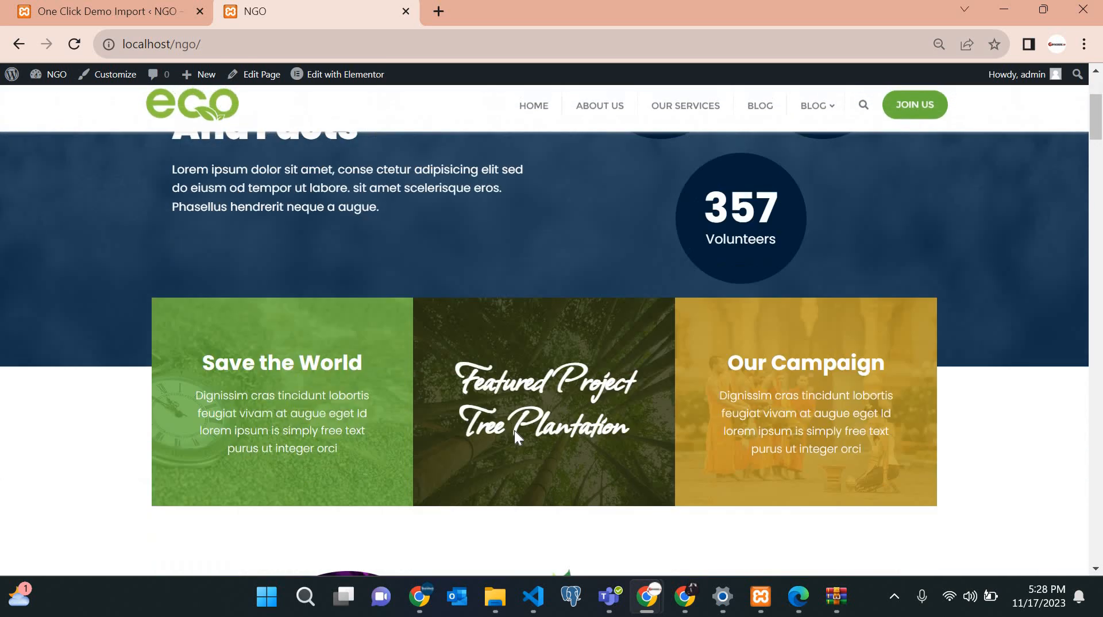
scroll(513, 428, "down", 15)
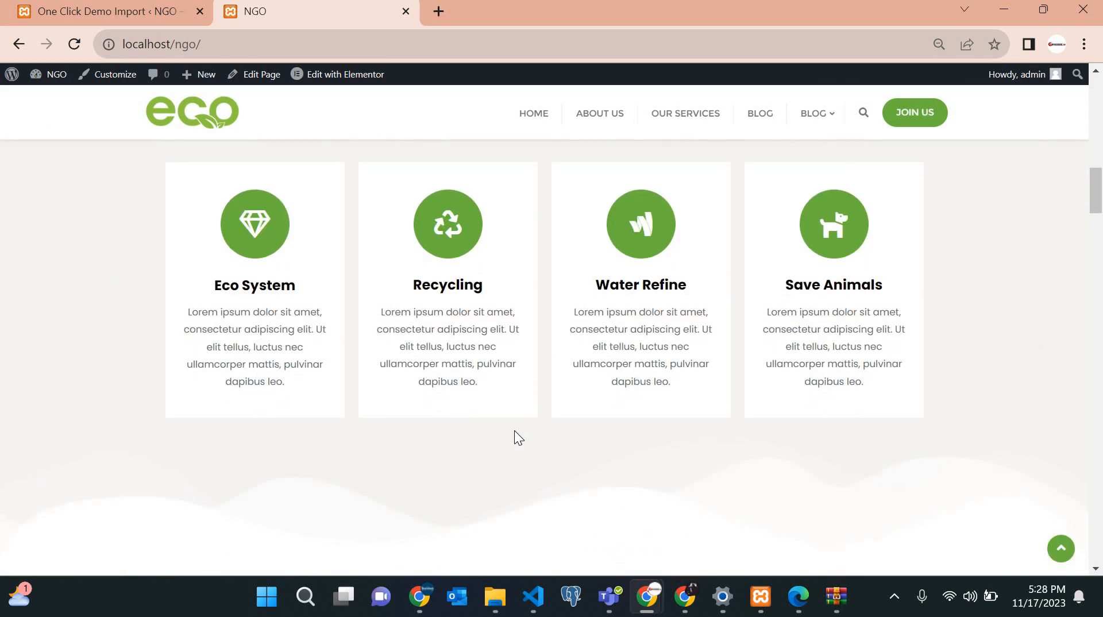
scroll(515, 431, "up", 10)
scroll(514, 431, "down", 6)
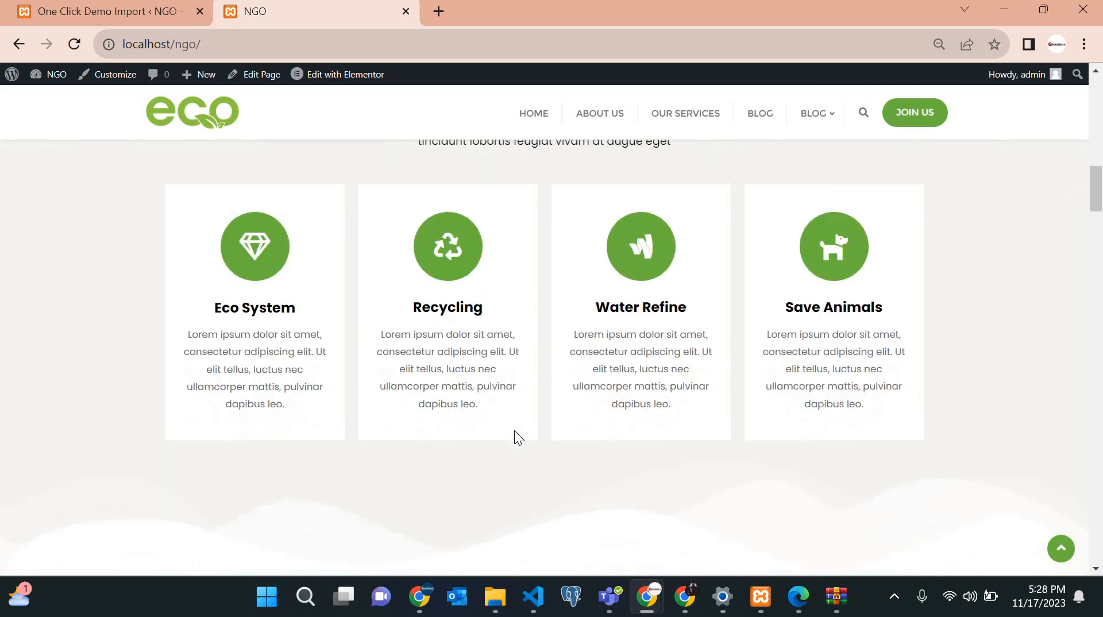
scroll(515, 431, "down", 12)
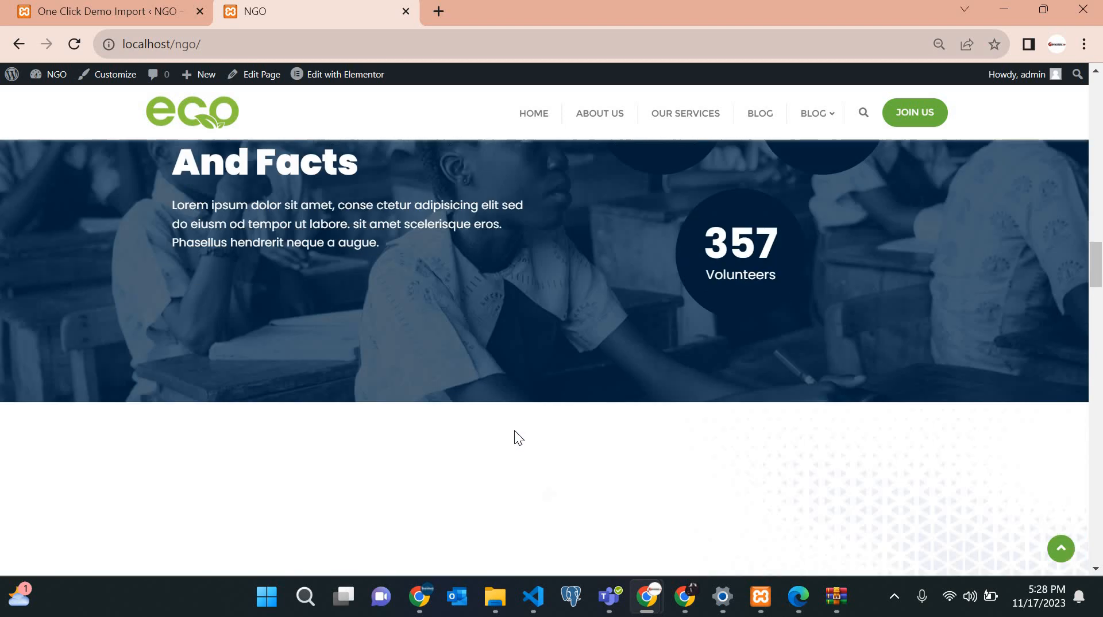
scroll(515, 430, "up", 12)
scroll(515, 430, "down", 5)
scroll(515, 430, "up", 6)
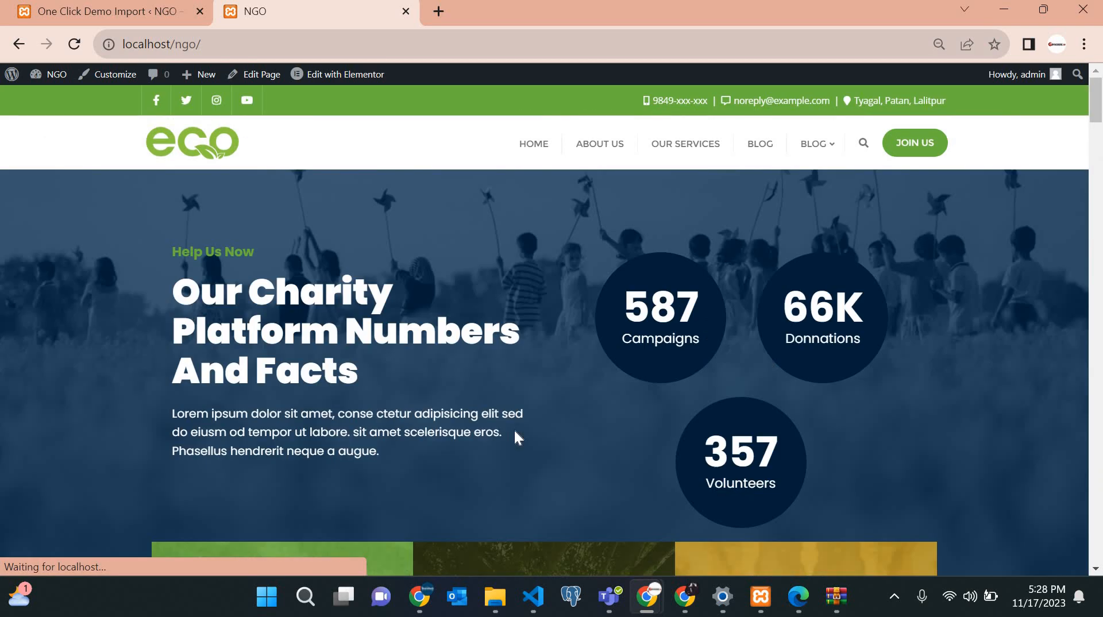
scroll(515, 430, "down", 8)
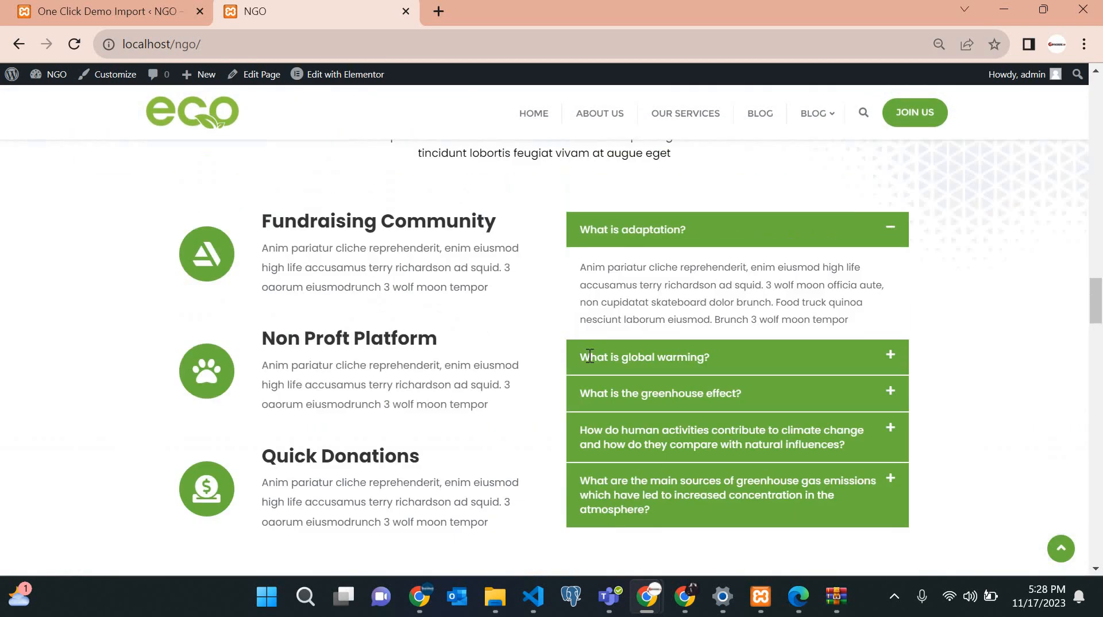
scroll(661, 398, "up", 14)
scroll(661, 398, "up", 10)
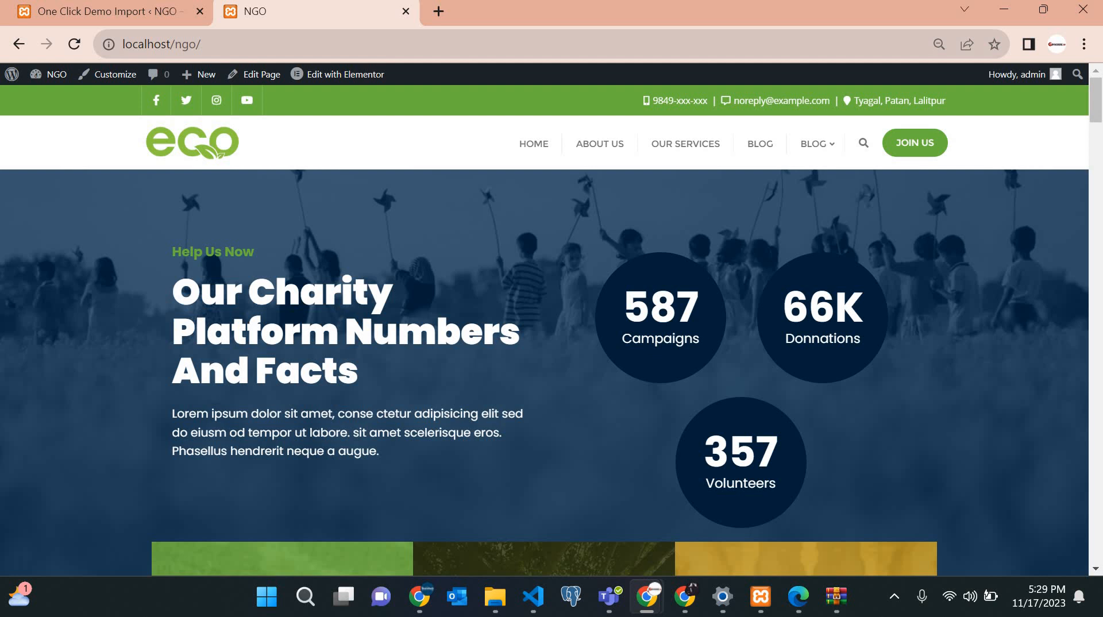
Copy the site address and load it in a new Incognito window.
key("alt+Tab")
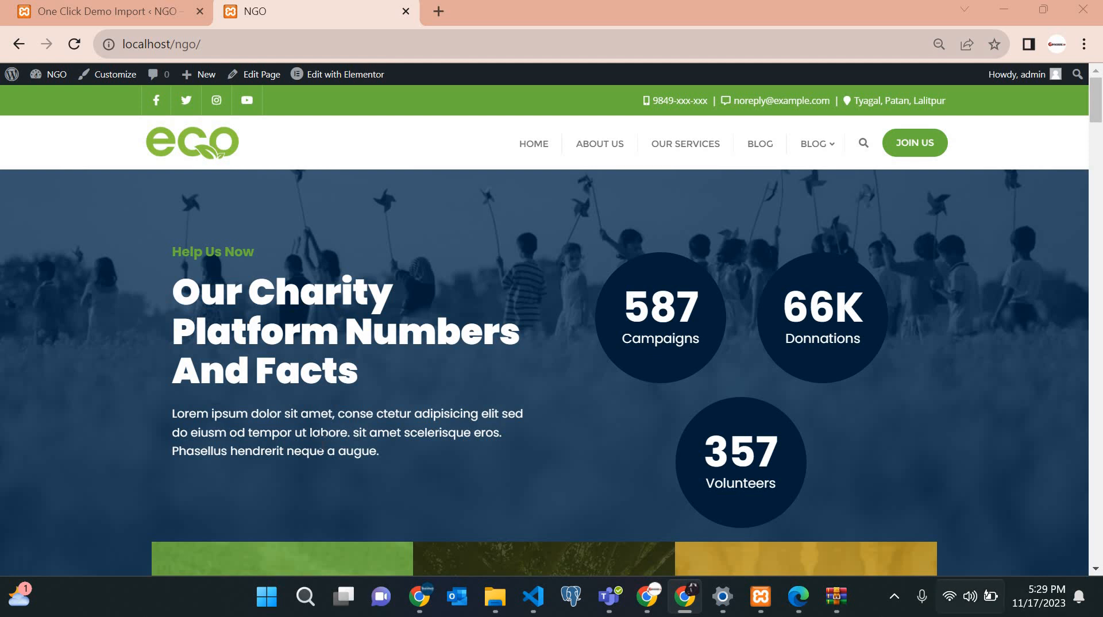
scroll(394, 460, "down", 8)
scroll(394, 461, "down", 20)
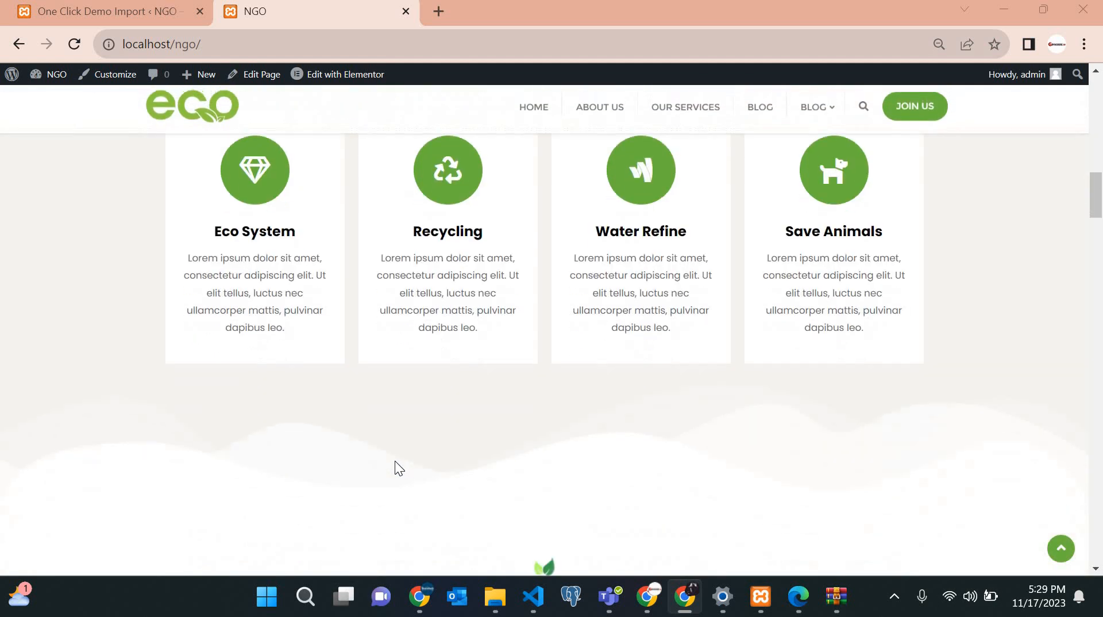
scroll(389, 50, "up", 13)
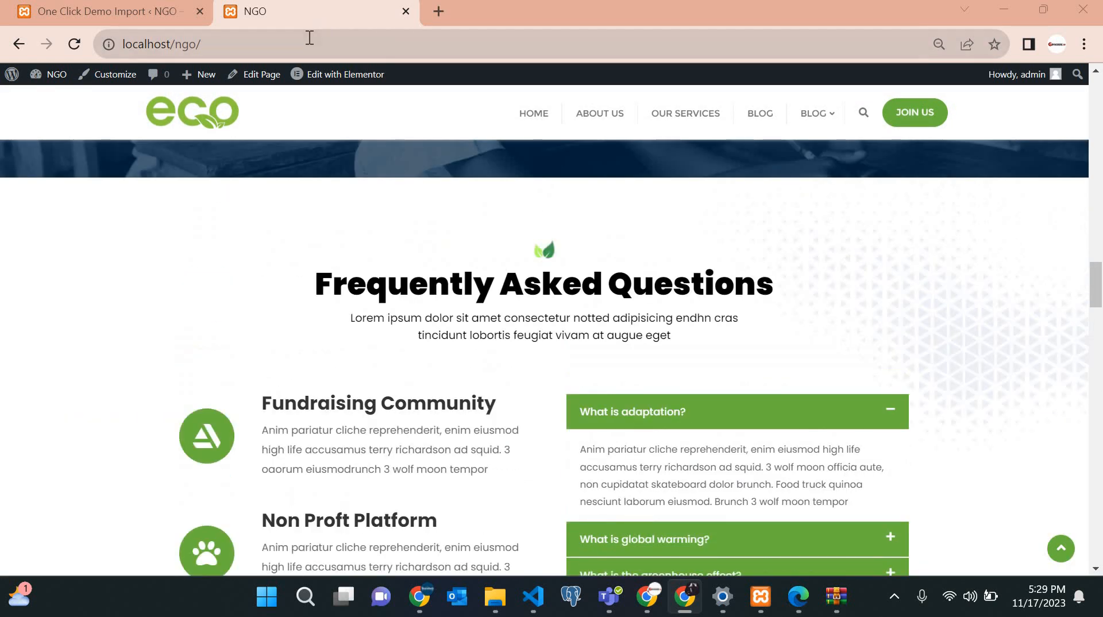
left_click(309, 37)
key("ctrl+c")
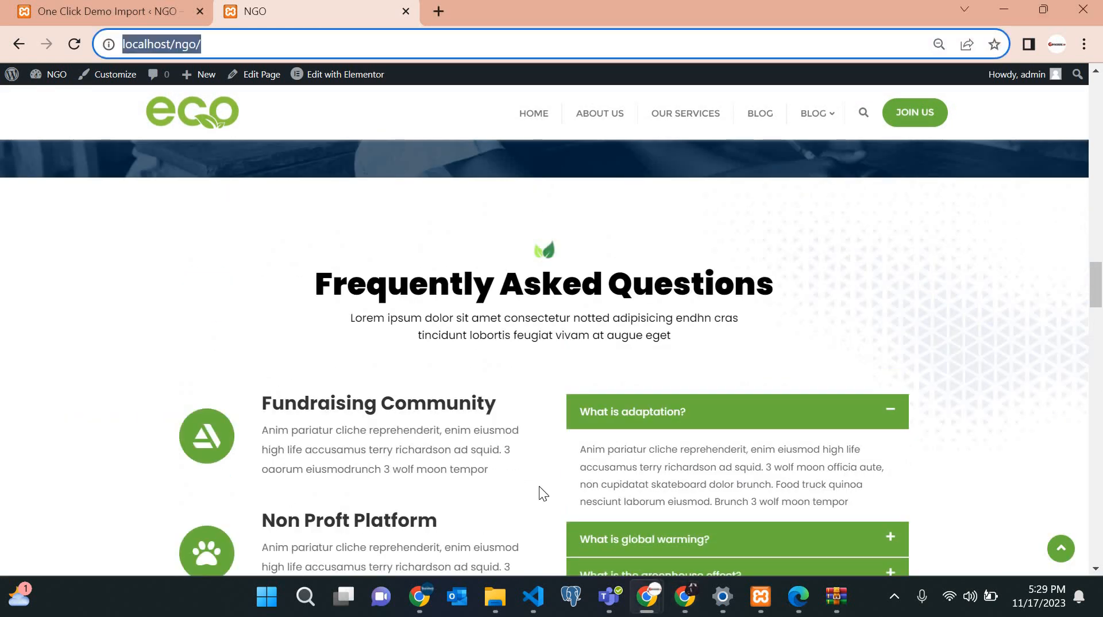
left_click(685, 596)
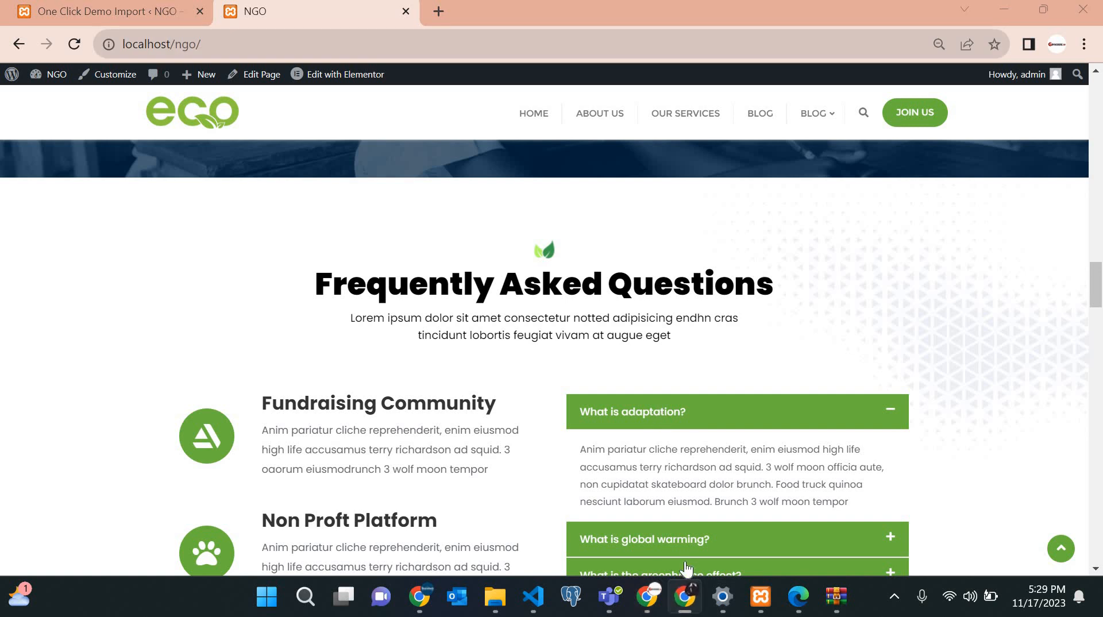
left_click(1084, 44)
left_click(906, 115)
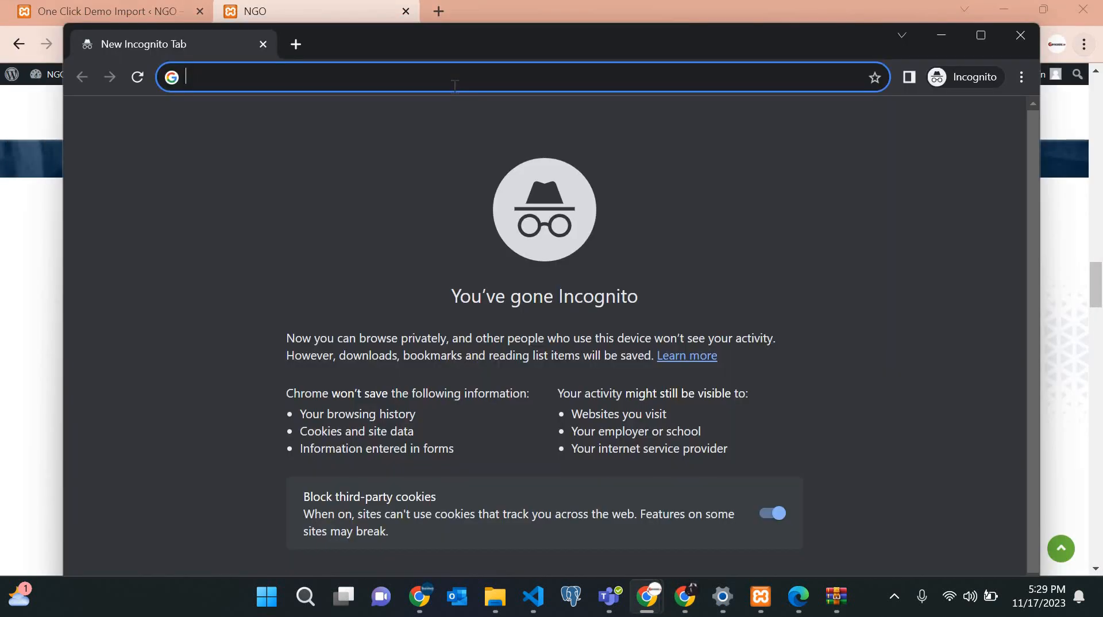
key("ctrl+v")
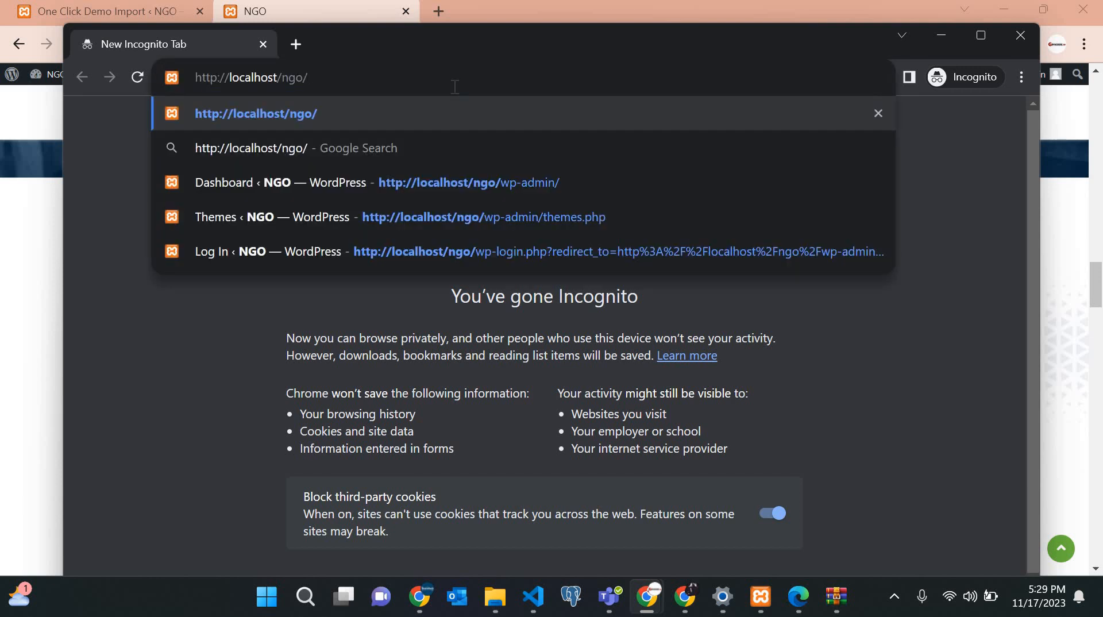
key("Return")
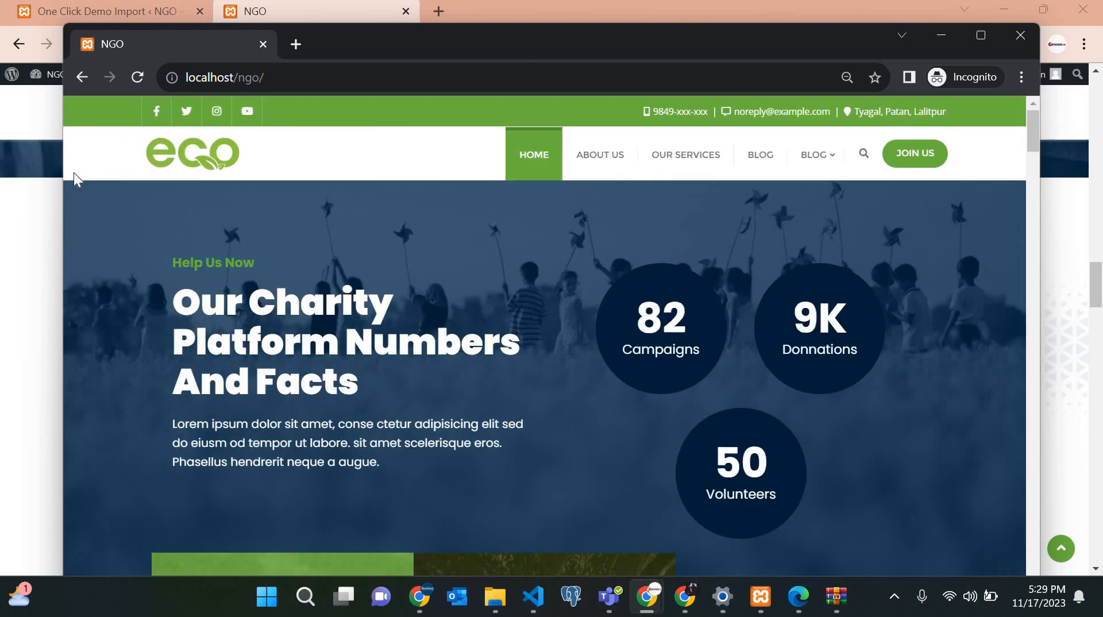
left_click(49, 202)
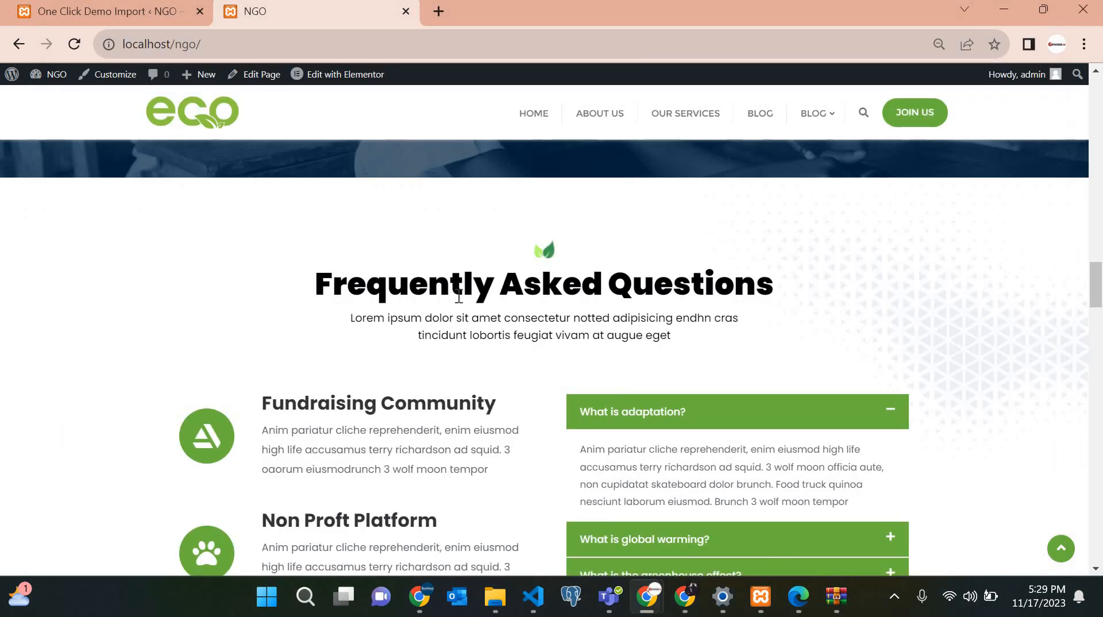
scroll(458, 296, "up", 10)
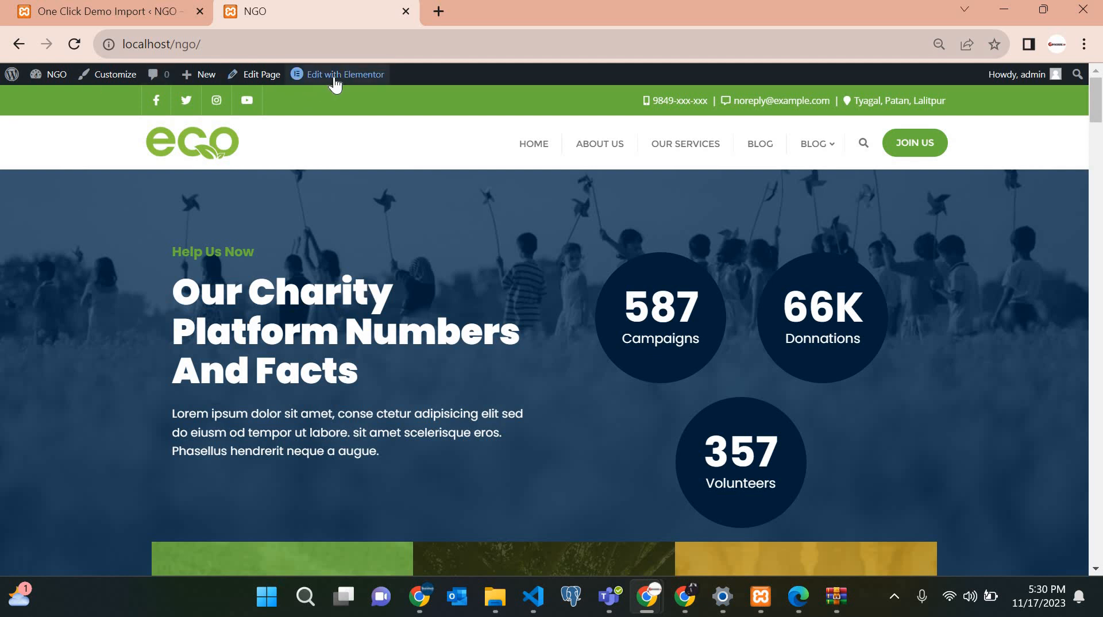
mouse_move(336, 84)
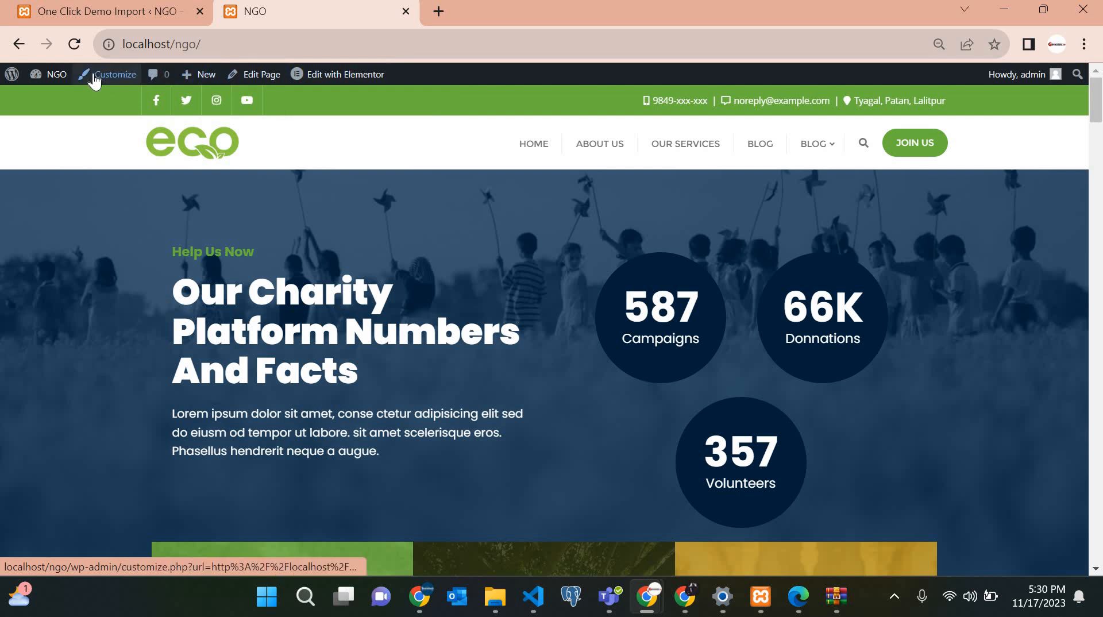
mouse_move(54, 76)
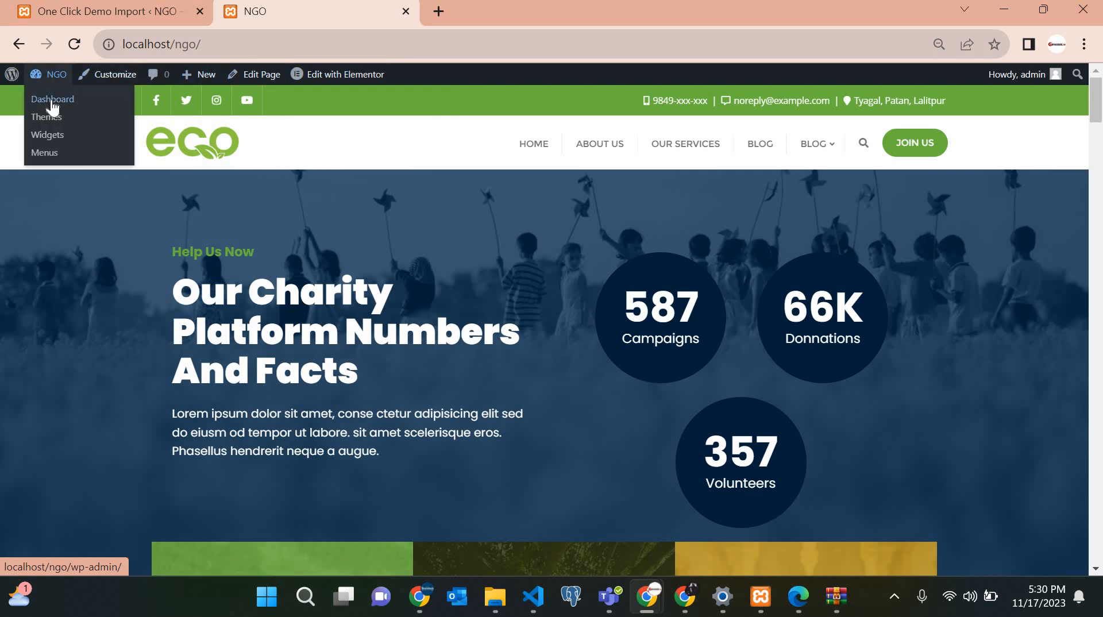
Go to Plugins > Add New Plugin and search for 'COMING SOON'.
left_click(52, 101)
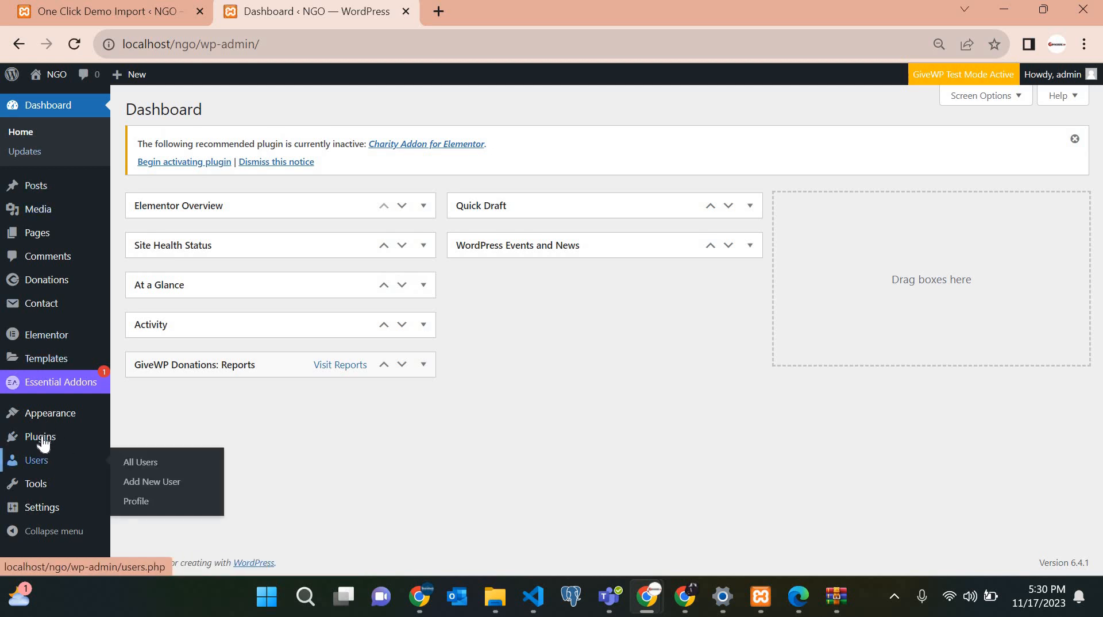
left_click(43, 444)
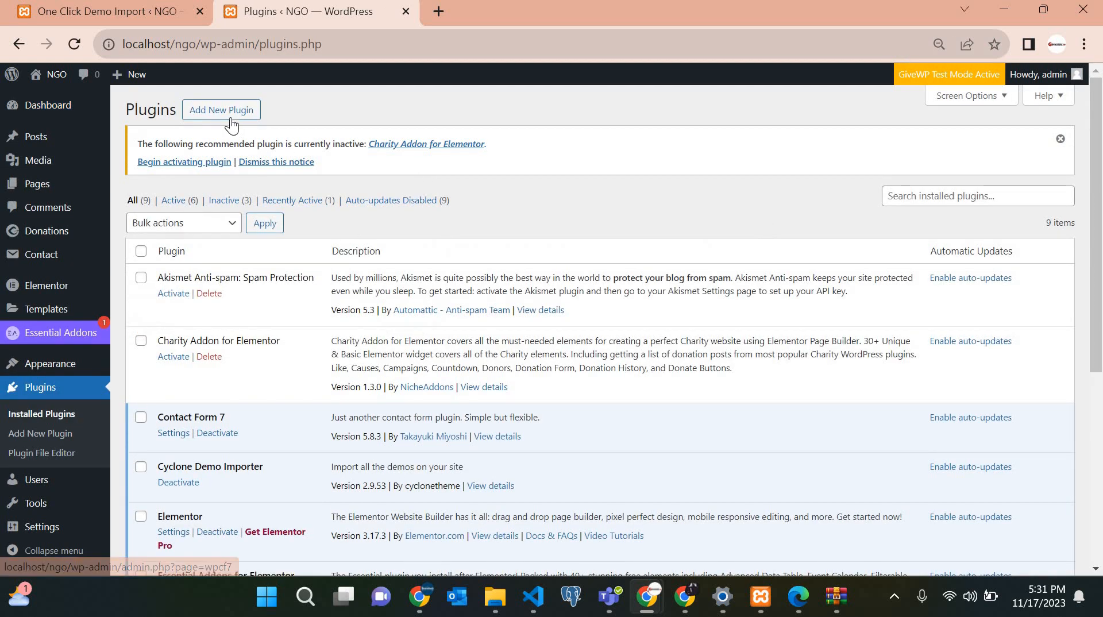
left_click(221, 109)
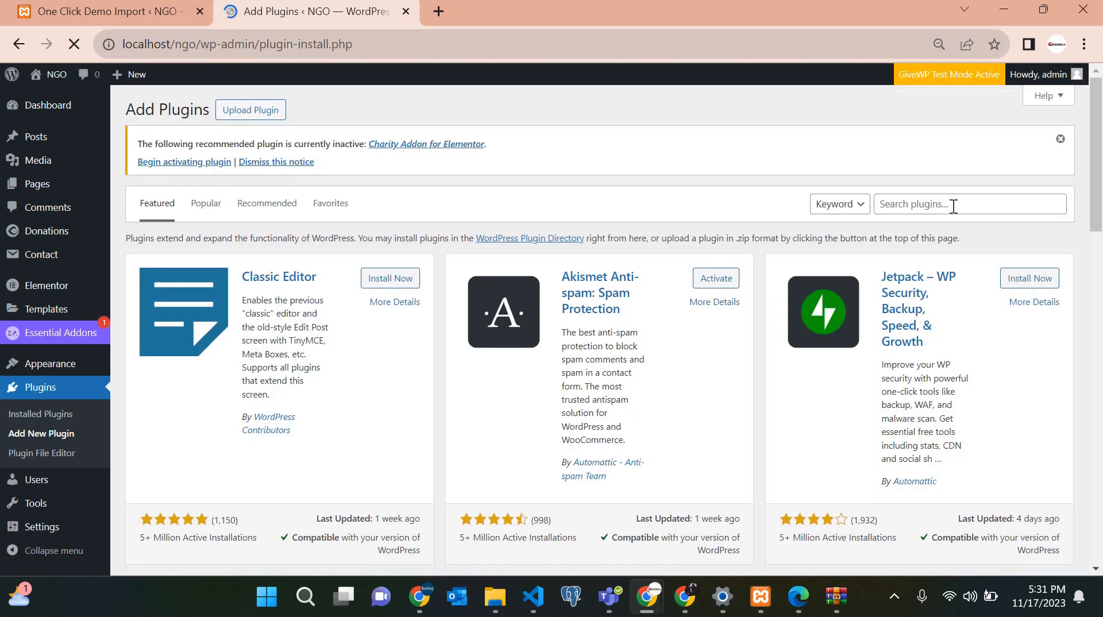
left_click(953, 207)
type("COM")
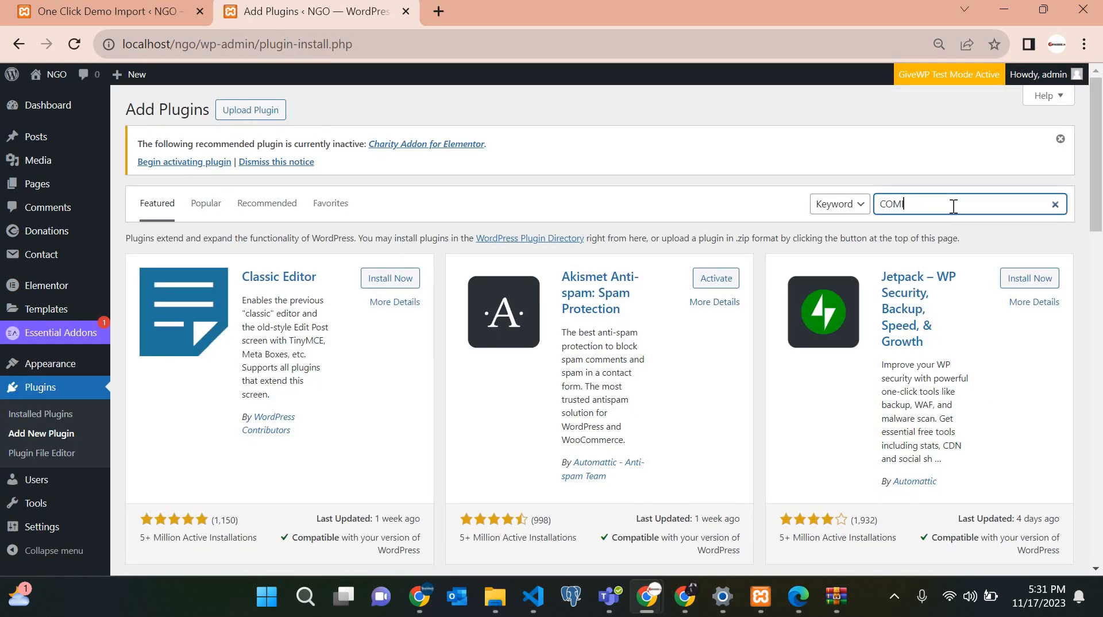
type("ING SOON")
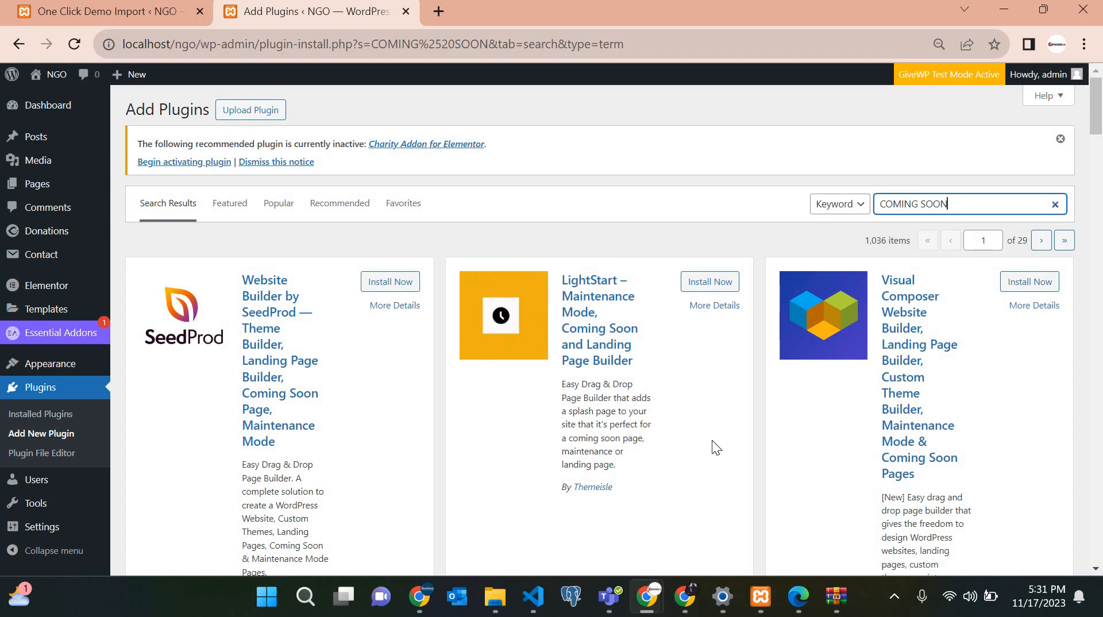
scroll(712, 441, "down", 6)
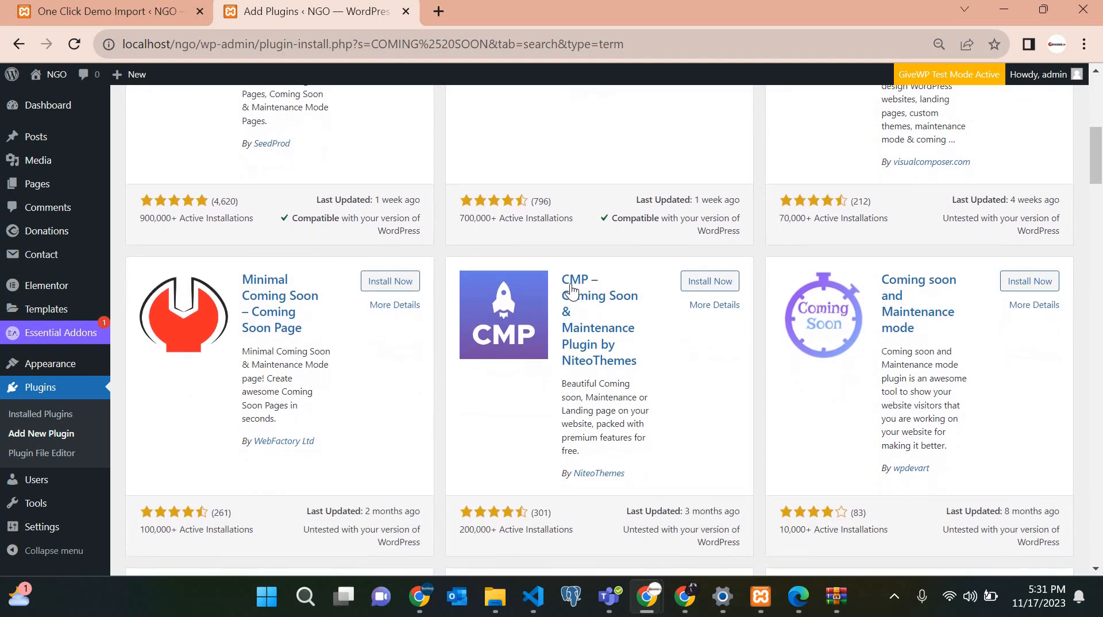
Install and activate the CMP – Coming Soon & Maintenance plugin.
left_click(727, 286)
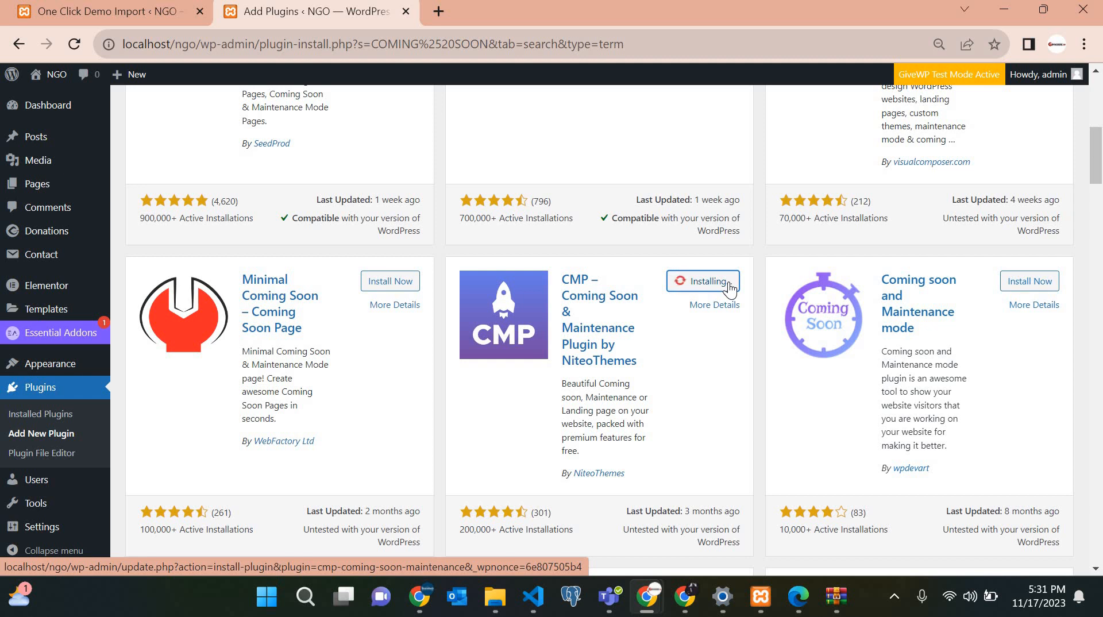
scroll(729, 290, "up", 8)
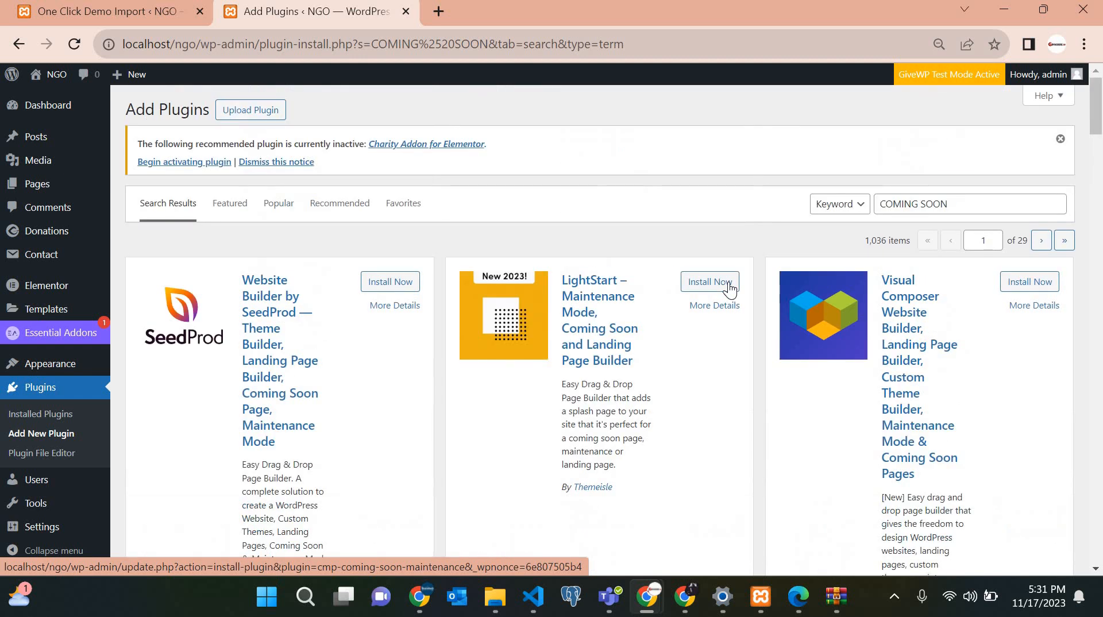
scroll(729, 287, "down", 7)
scroll(729, 287, "up", 7)
scroll(730, 288, "down", 7)
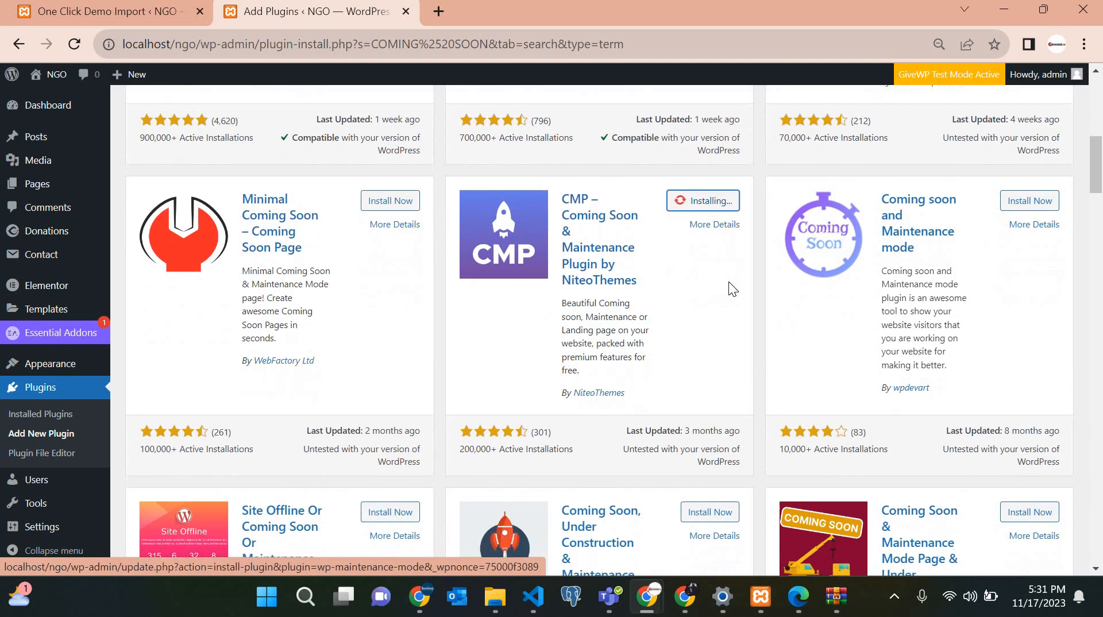
scroll(730, 288, "up", 7)
scroll(729, 287, "down", 5)
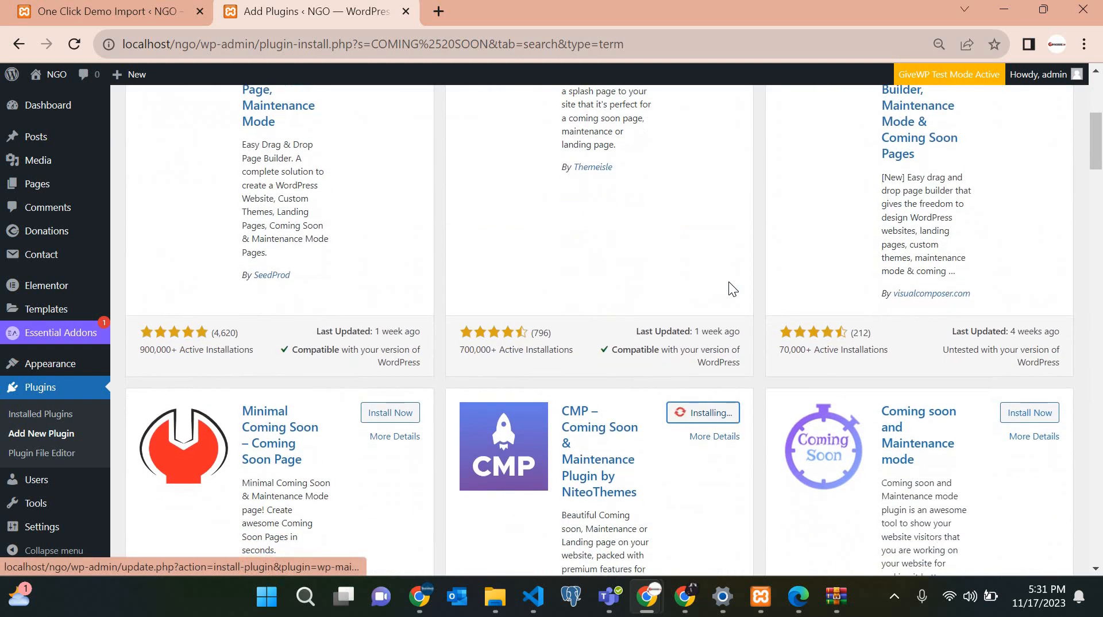
scroll(728, 282, "down", 3)
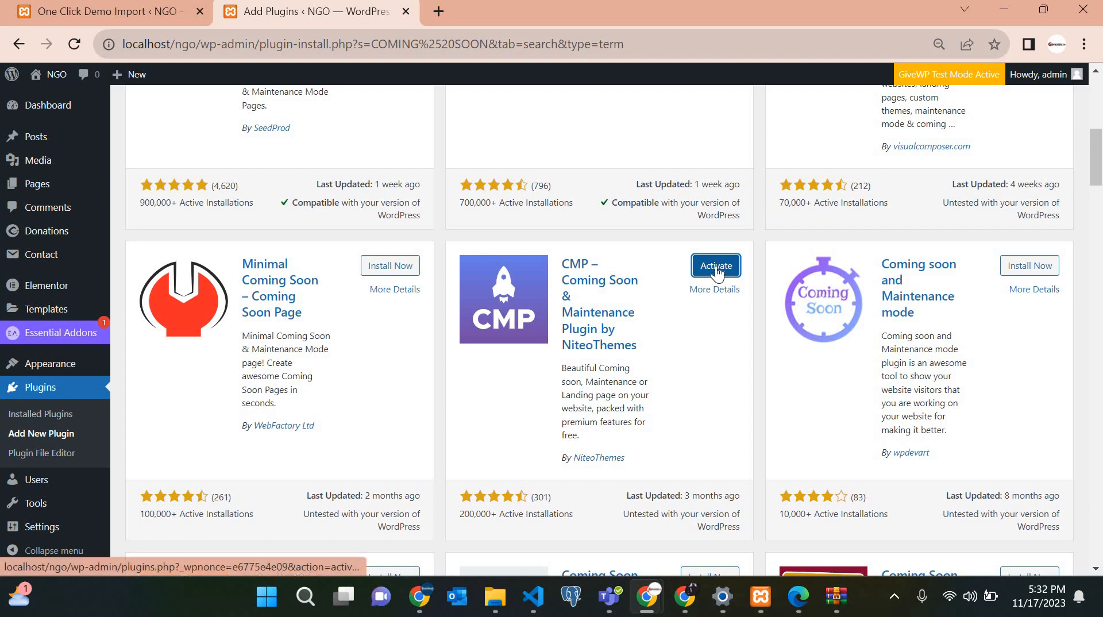
left_click(716, 268)
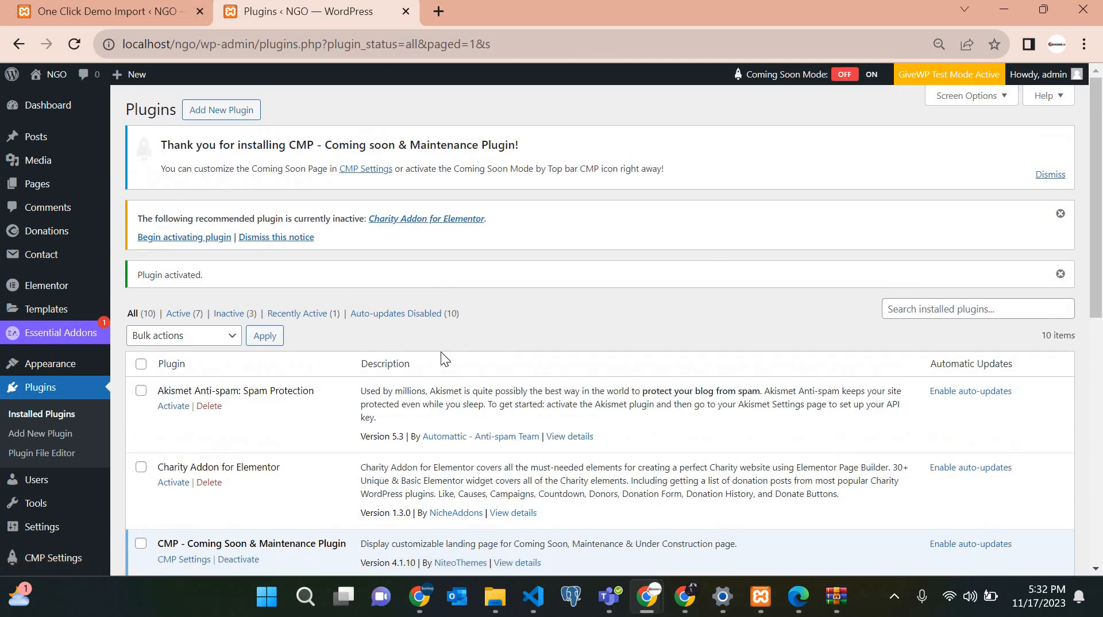
Open the CMP plugin's settings page, showing Basic Setup with status Disabled.
mouse_move(855, 81)
scroll(855, 82, "up", 5)
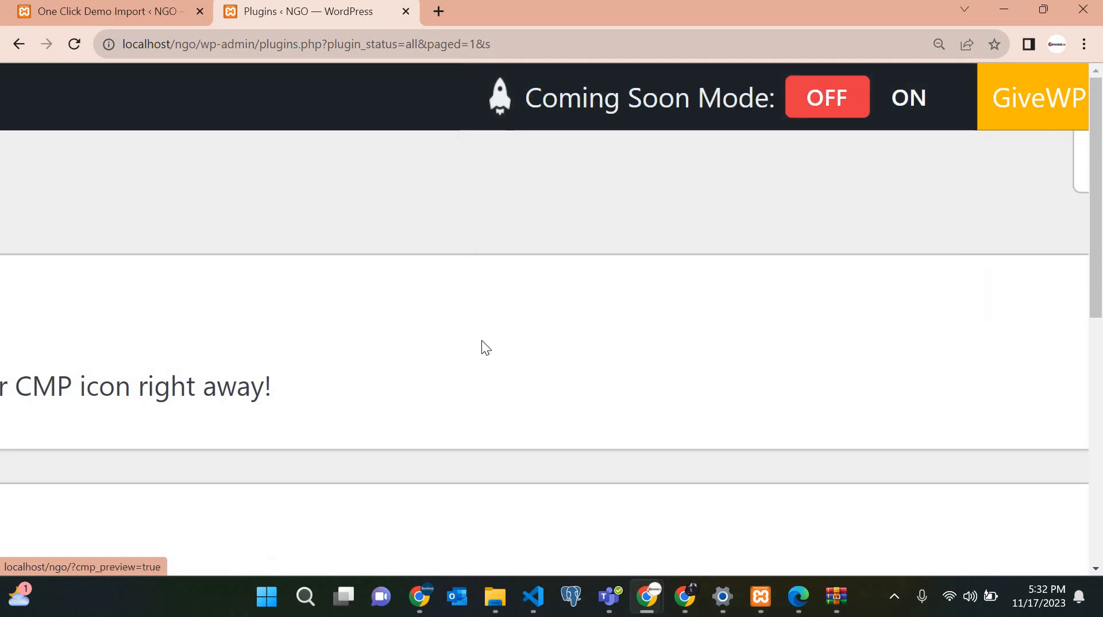
scroll(484, 346, "down", 5)
scroll(481, 345, "down", 3)
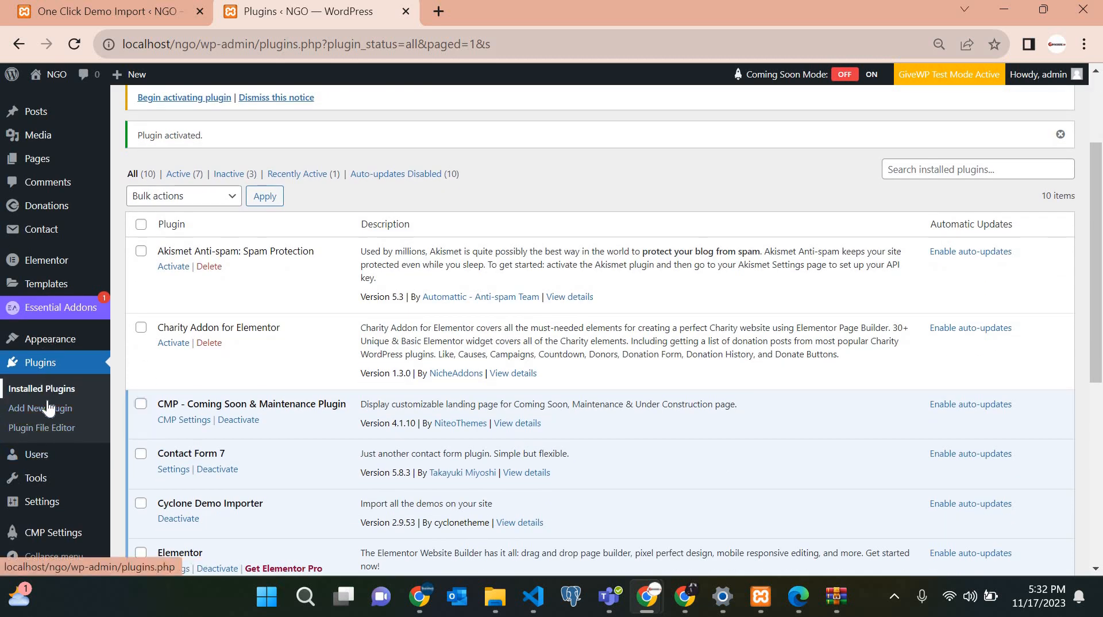
scroll(47, 402, "down", 2)
scroll(104, 364, "up", 1)
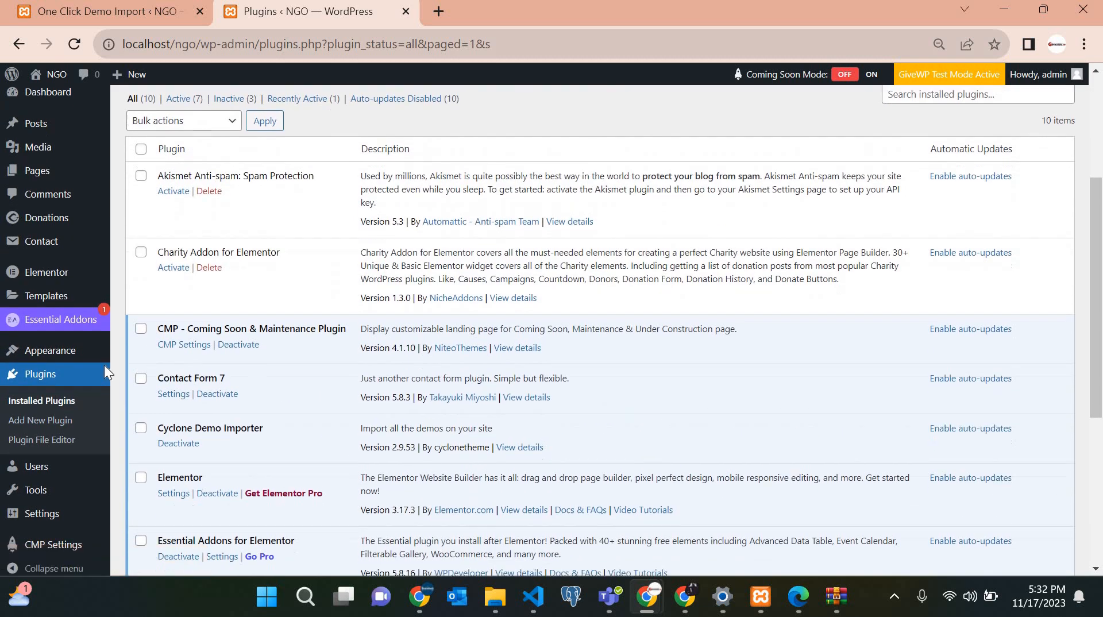
scroll(271, 389, "down", 4)
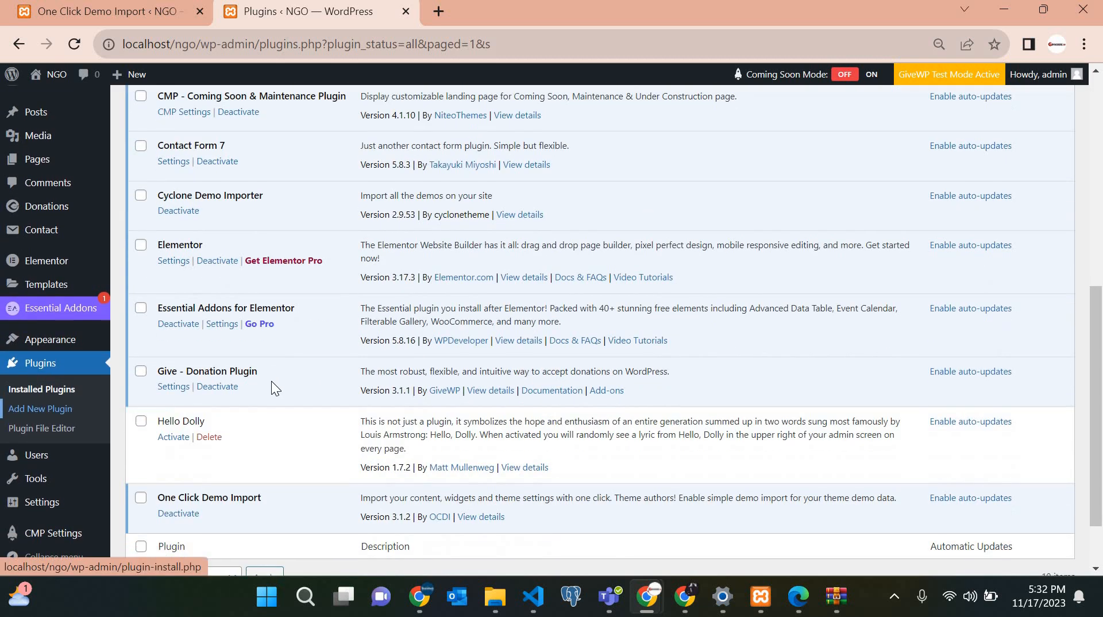
left_click(57, 534)
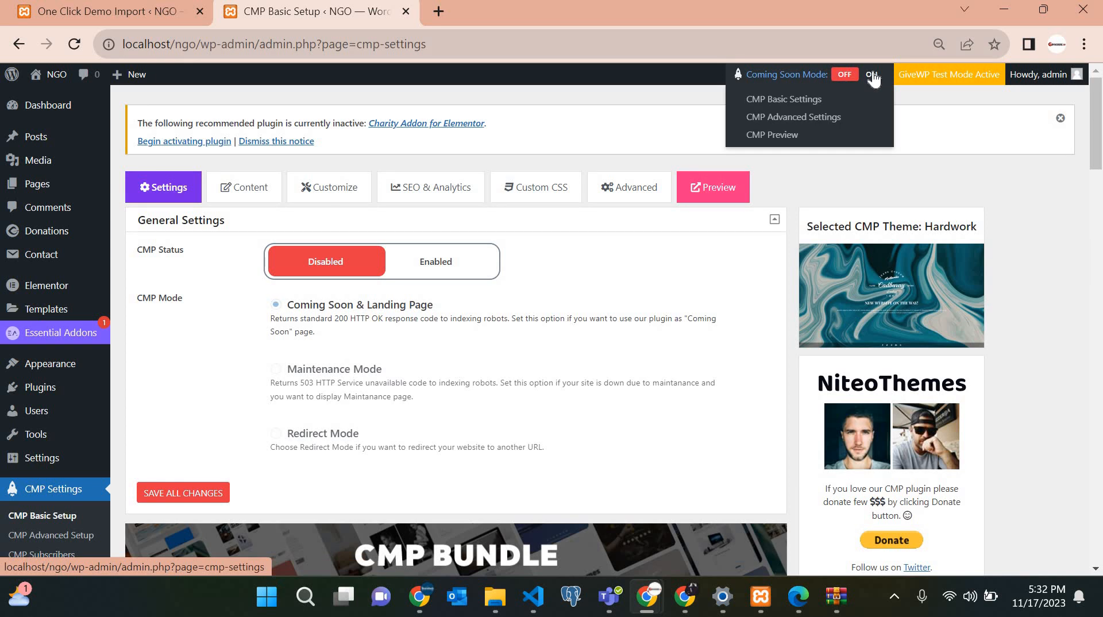
Switch the admin-bar Coming Soon Mode ON and reload the site in the incognito window.
left_click(873, 77)
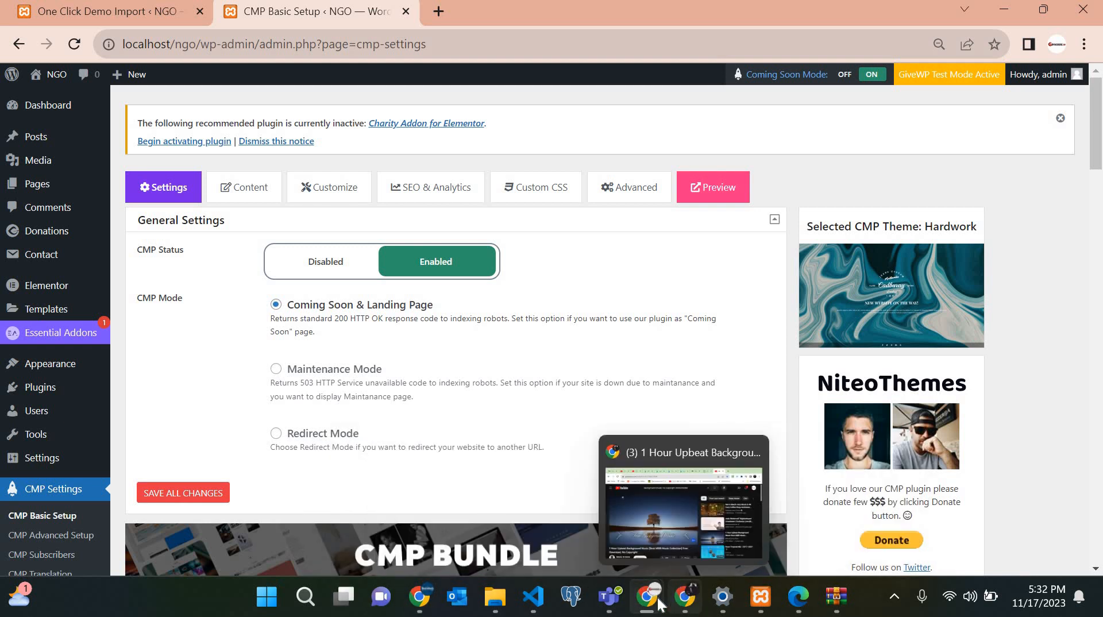
mouse_move(648, 597)
left_click(811, 526)
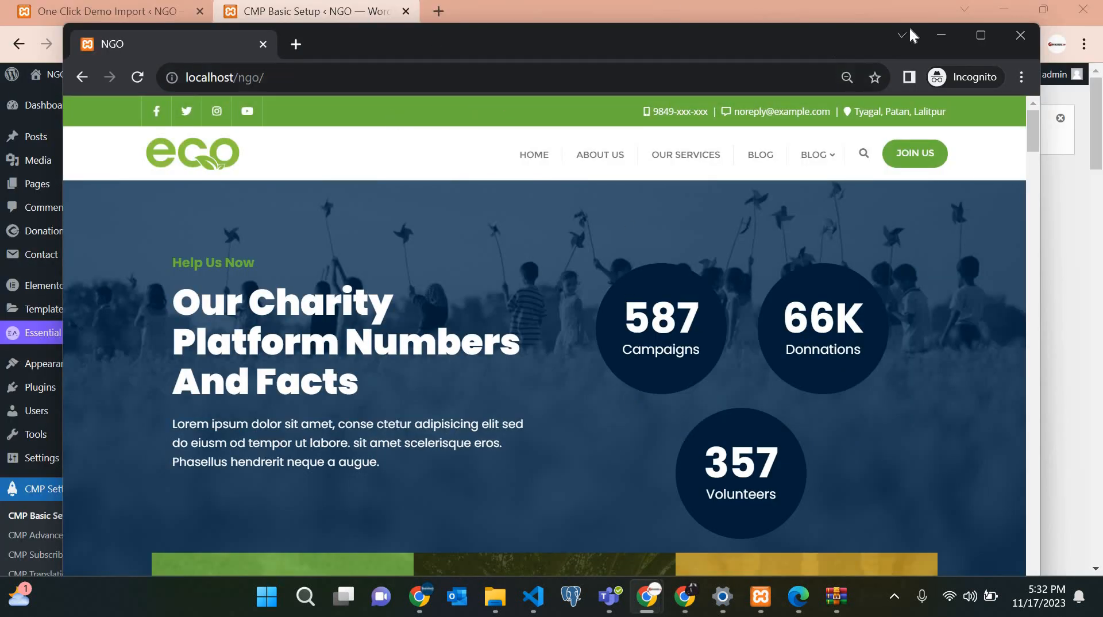
left_click(136, 77)
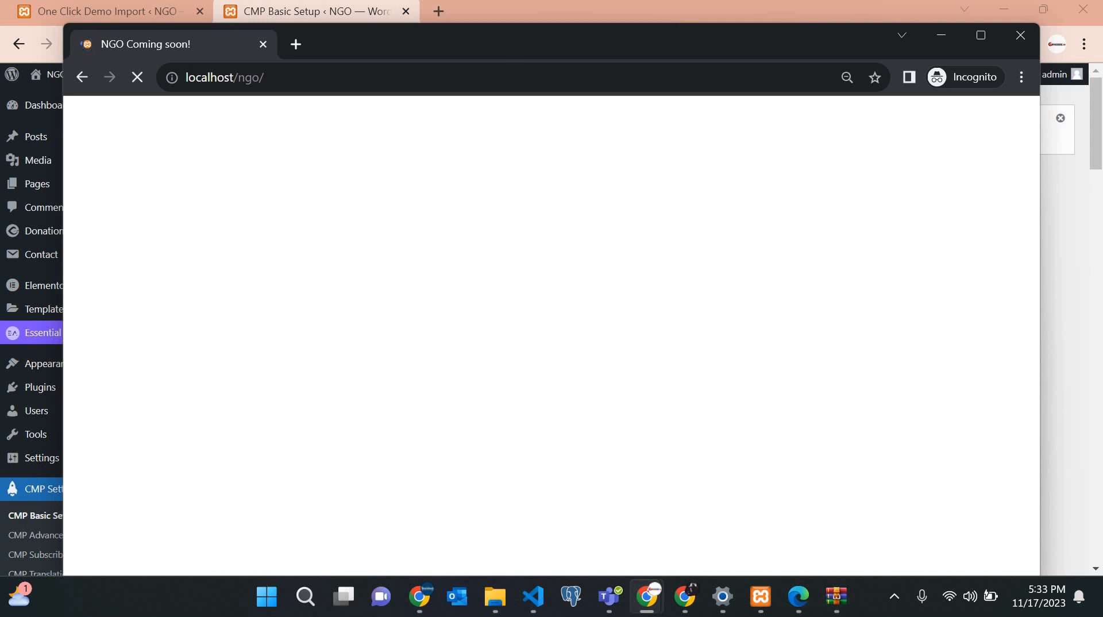
Rearrange the incognito window to view the 'SOMETHING IS HAPPENING!' page, then return to CMP settings.
left_click_drag(681, 40, 677, 5)
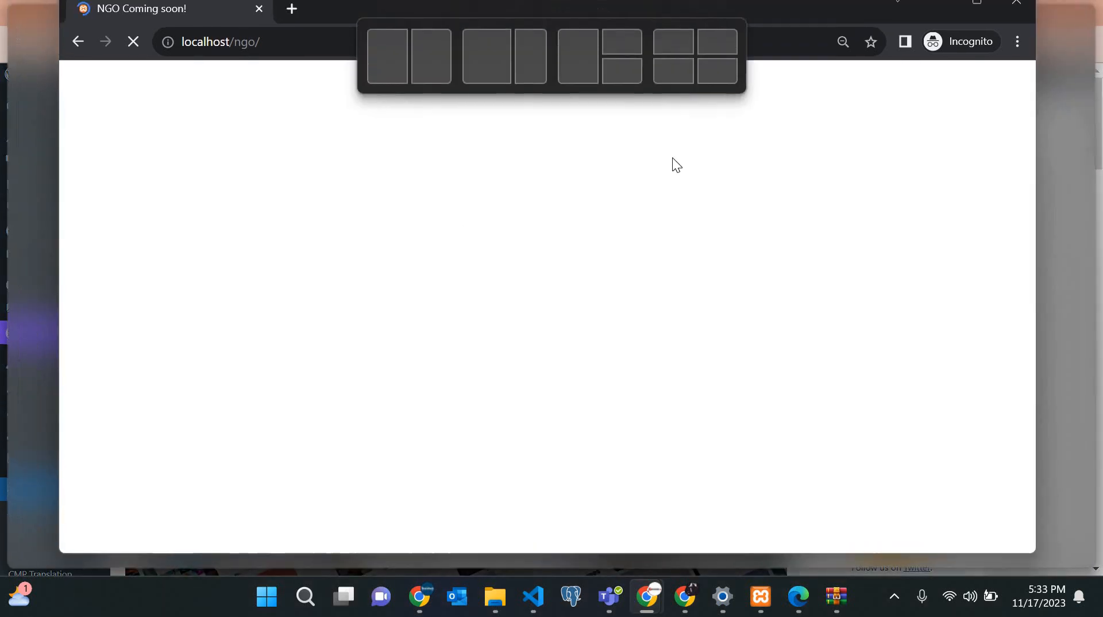
left_click_drag(672, 159, 681, 90)
left_click_drag(683, 79, 673, 81)
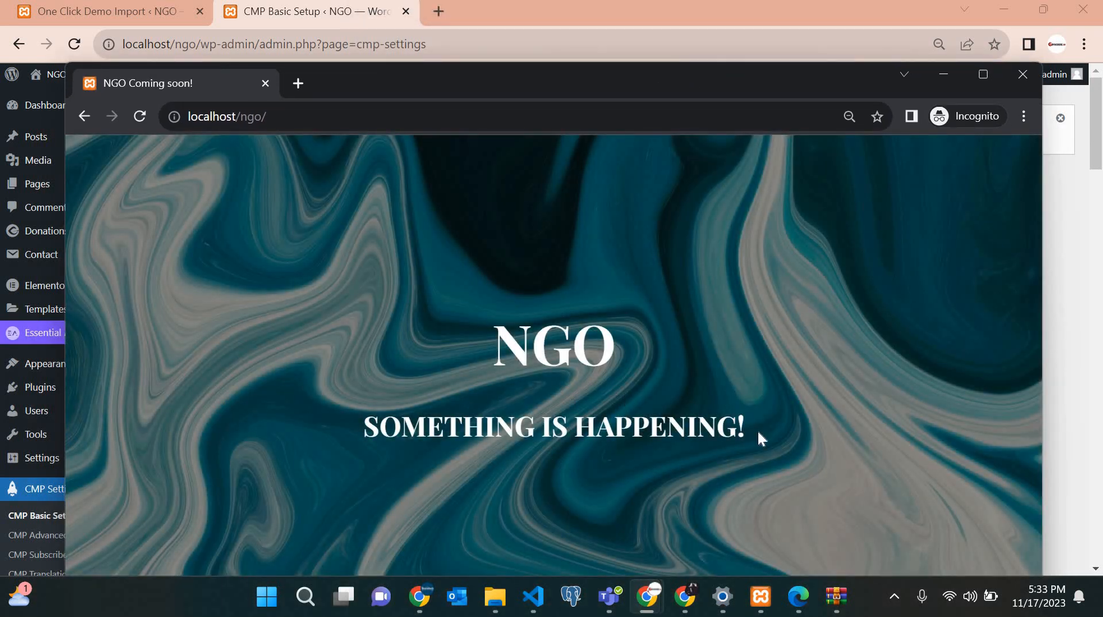
left_click_drag(330, 448, 404, 311)
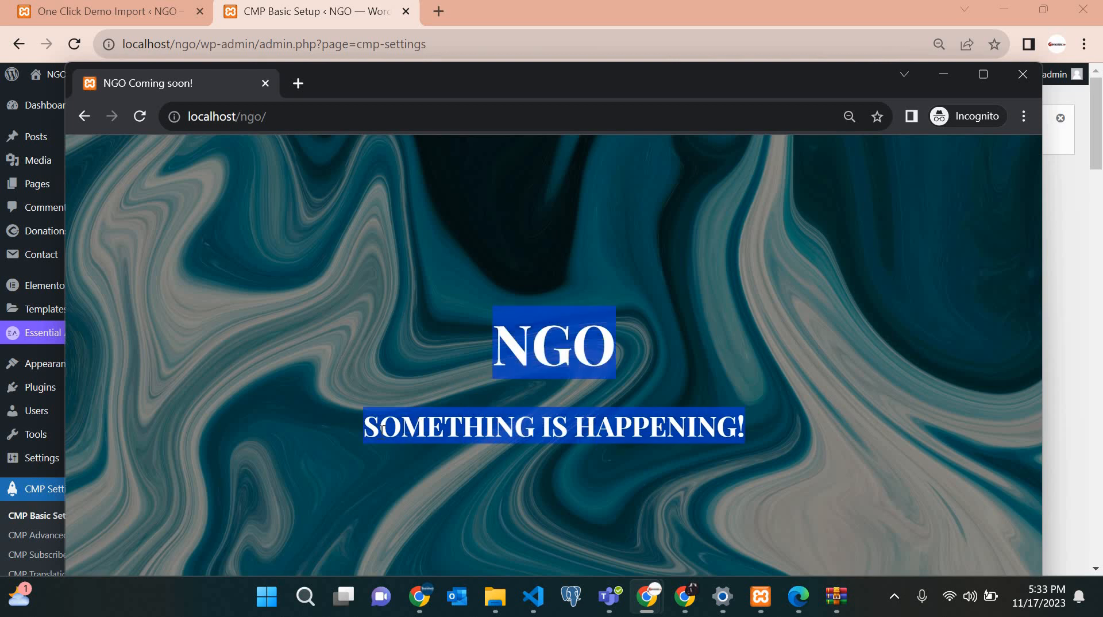
left_click(511, 195)
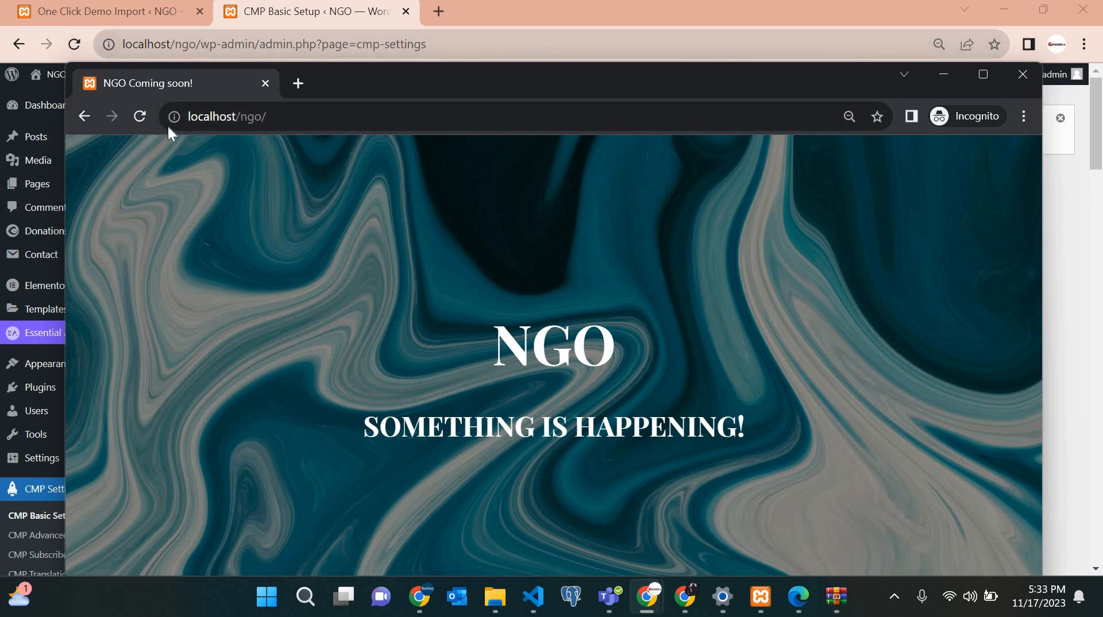
left_click_drag(59, 167, 608, 150)
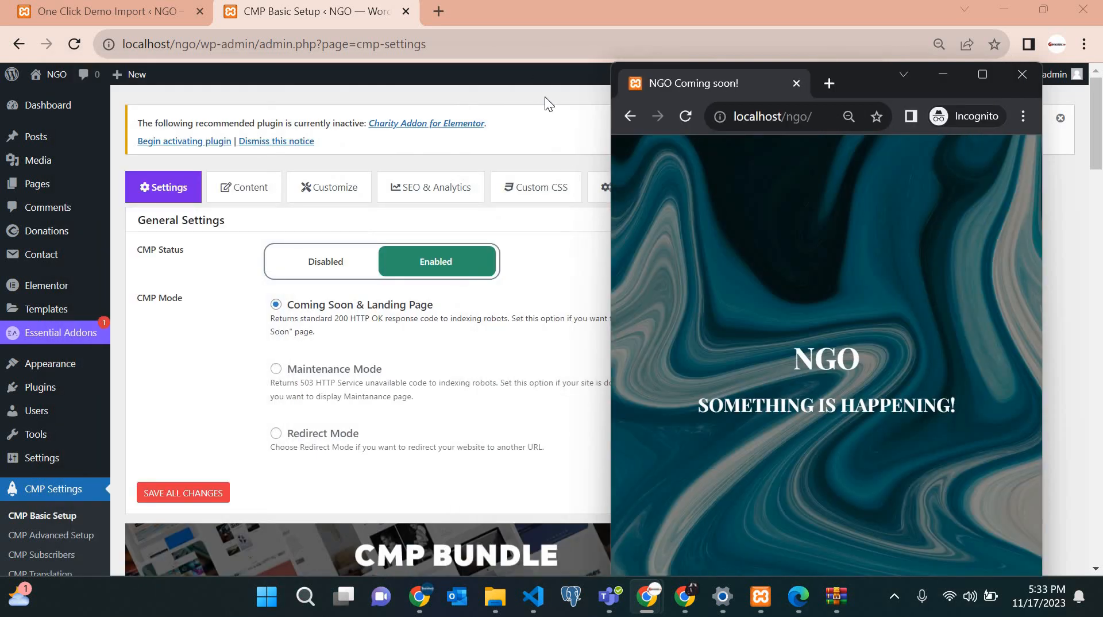
left_click(595, 211)
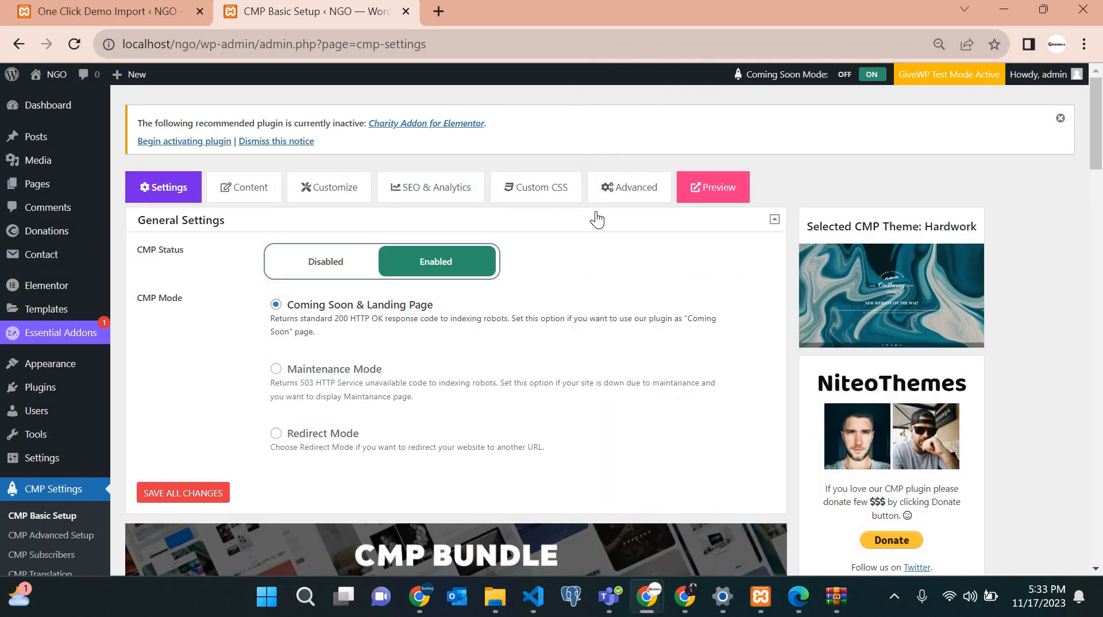
In the Content settings, replace the NGO text logo with BYIKORERE.
scroll(313, 202, "down", 2)
scroll(310, 202, "up", 2)
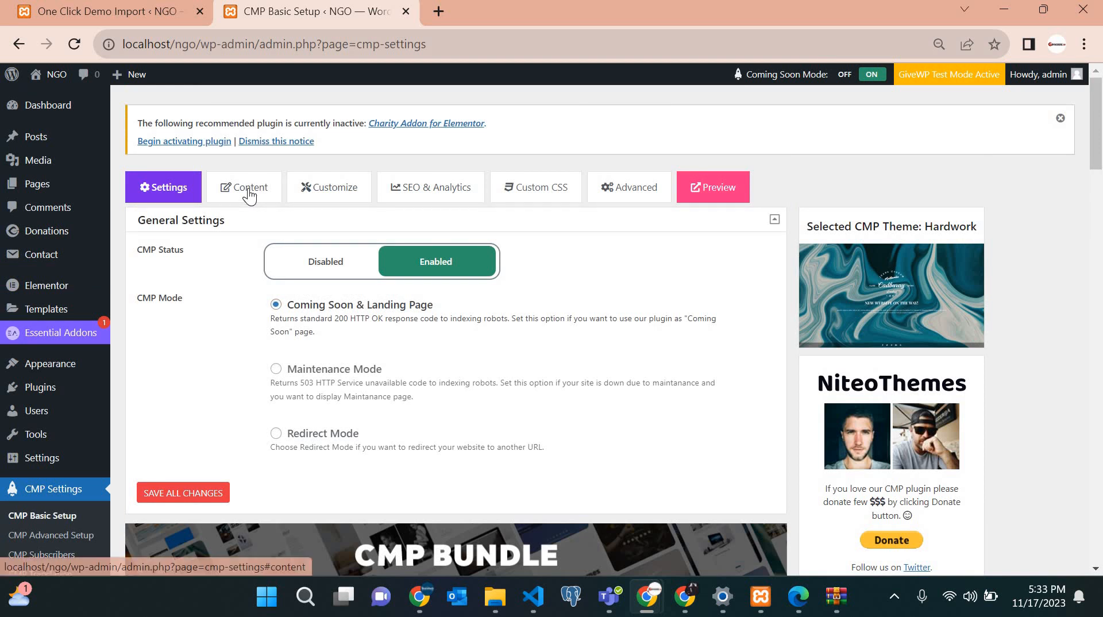
left_click(248, 188)
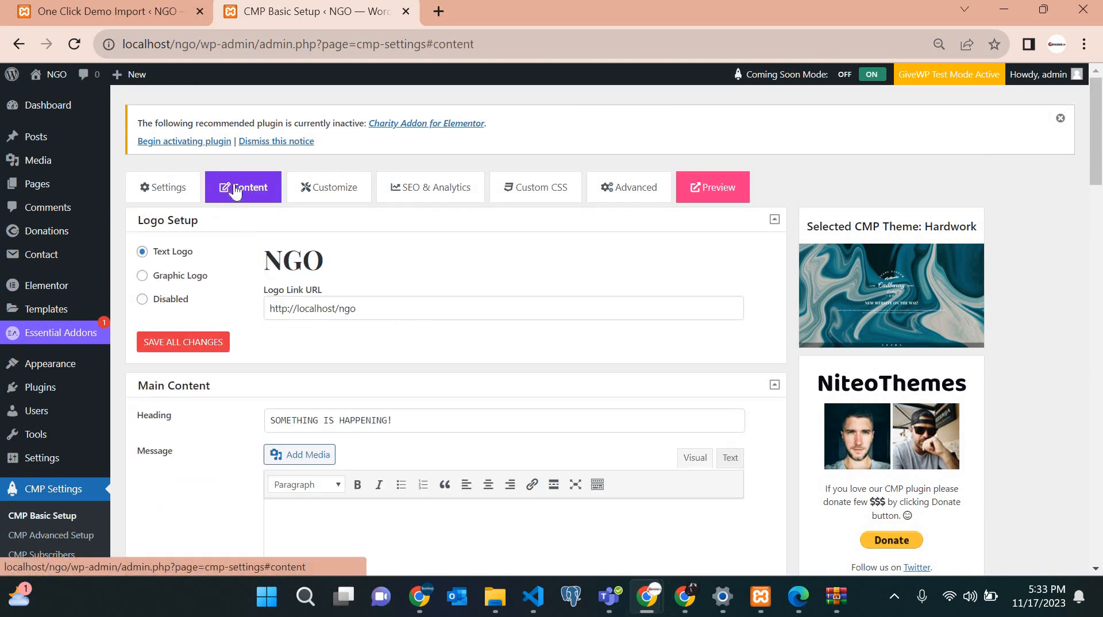
left_click_drag(328, 263, 246, 267)
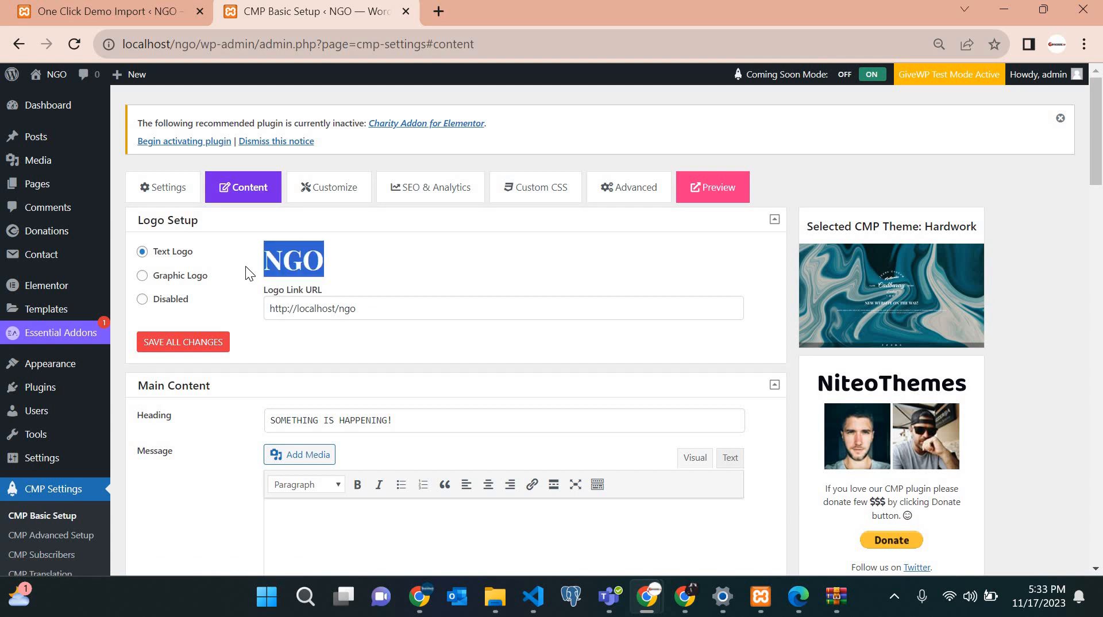
left_click(357, 264)
double_click(357, 265)
key("Caps_Lock")
type("b")
key("Caps_Lock")
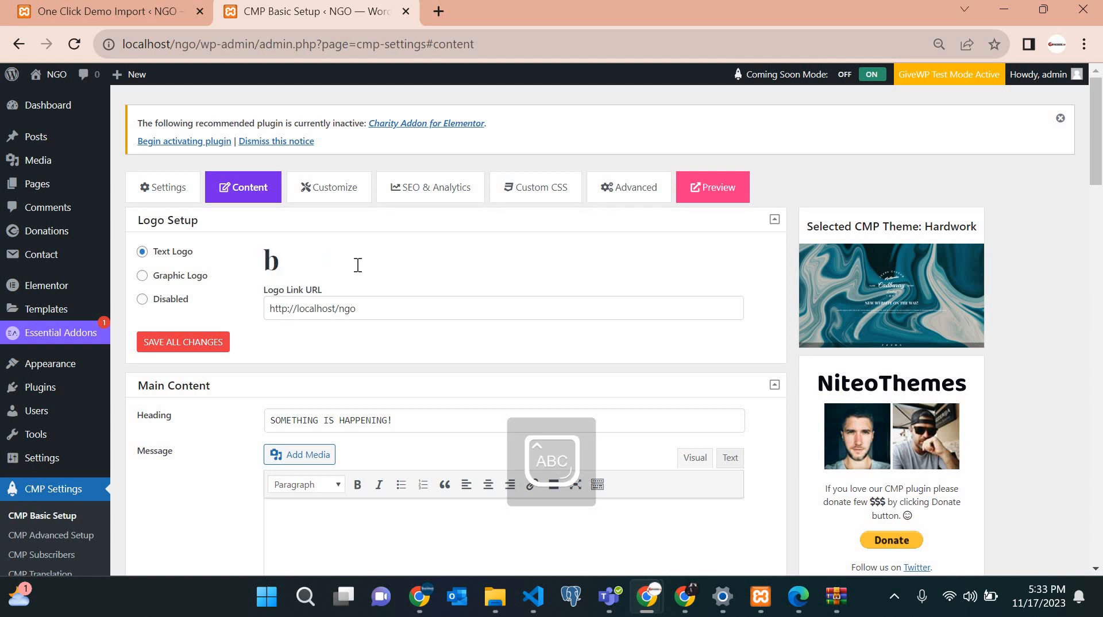
key("BackSpace")
type("BYIKORERE")
Open the Customize tab with the coming-soon page's colour and font settings.
scroll(356, 264, "down", 2)
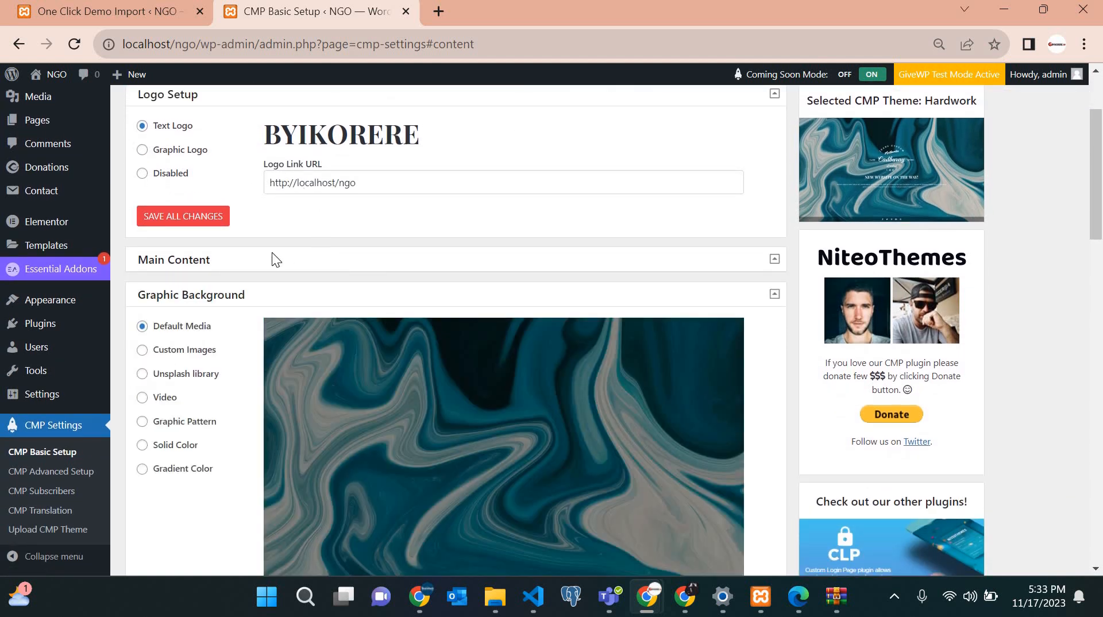
scroll(473, 262, "down", 2)
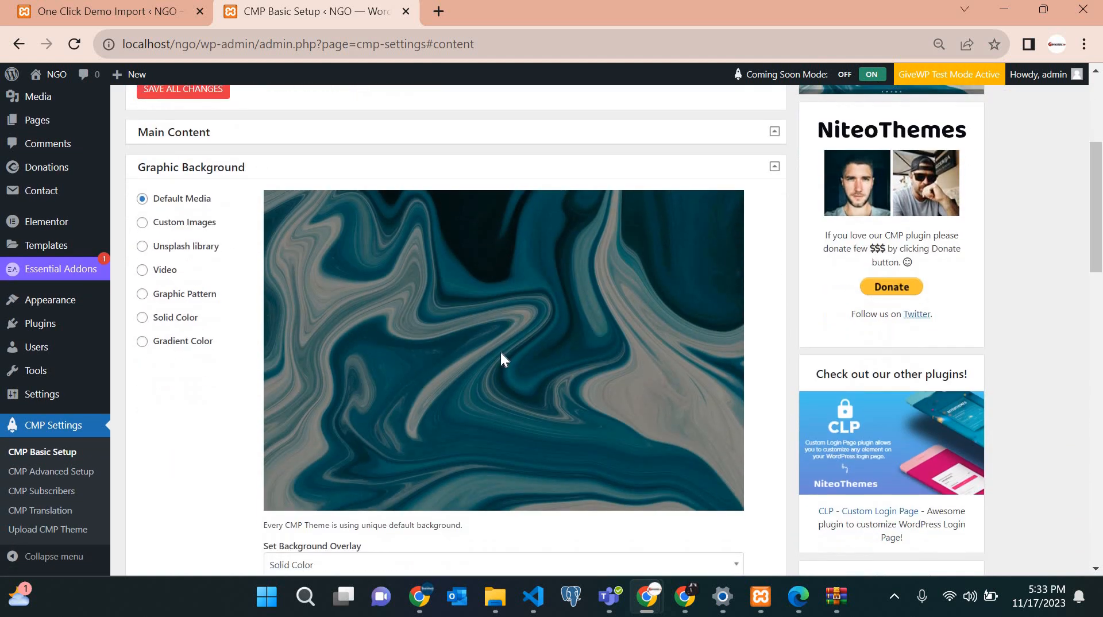
scroll(500, 353, "down", 5)
scroll(501, 353, "up", 9)
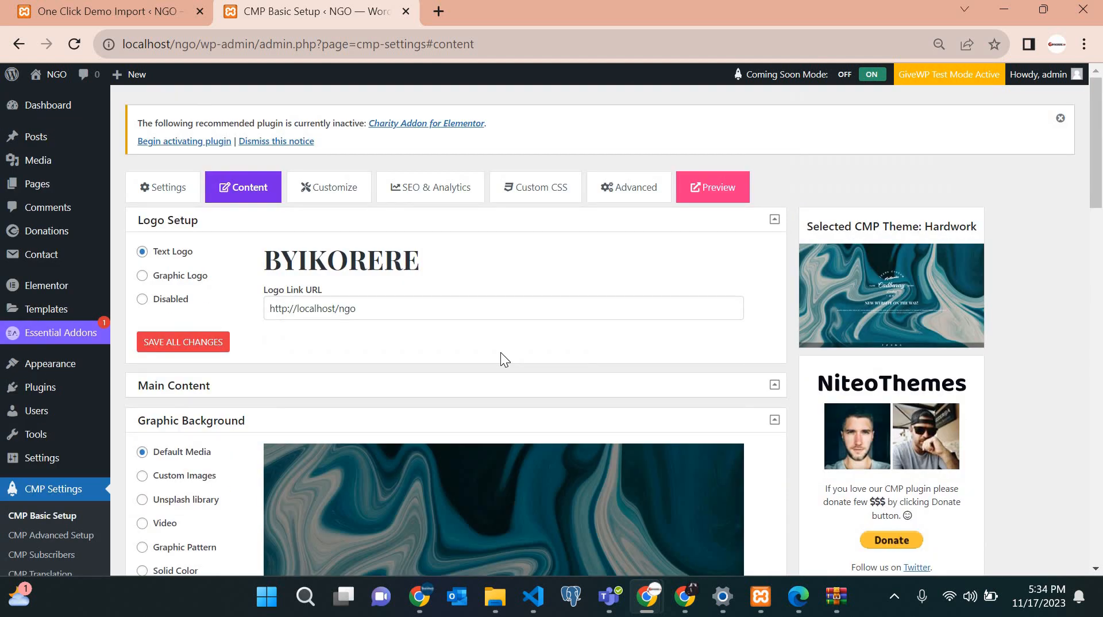
scroll(501, 352, "down", 15)
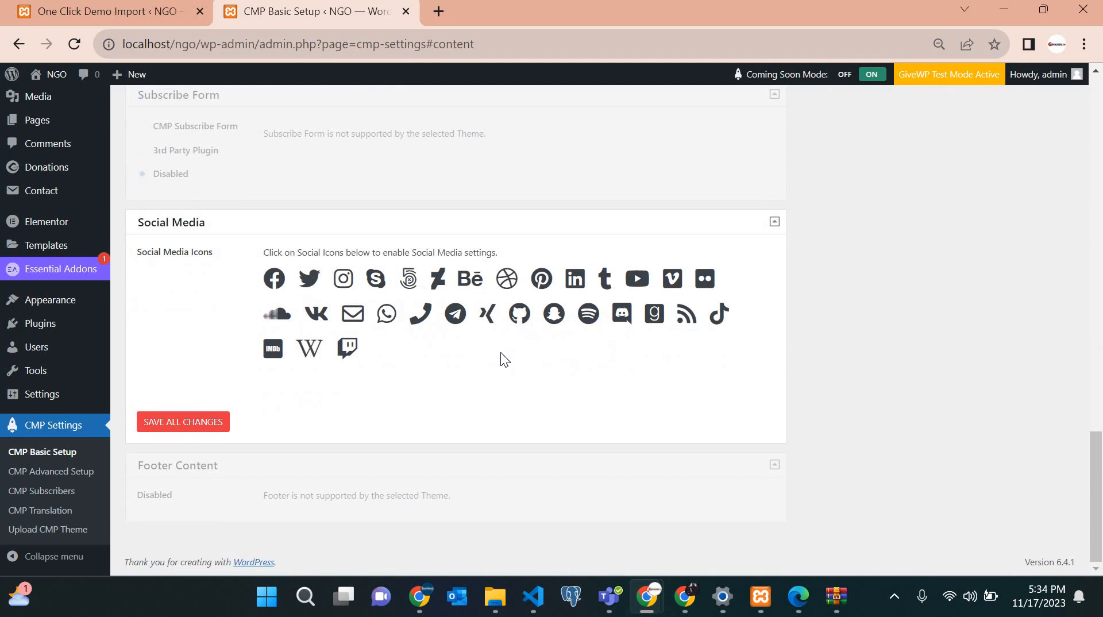
scroll(501, 352, "up", 15)
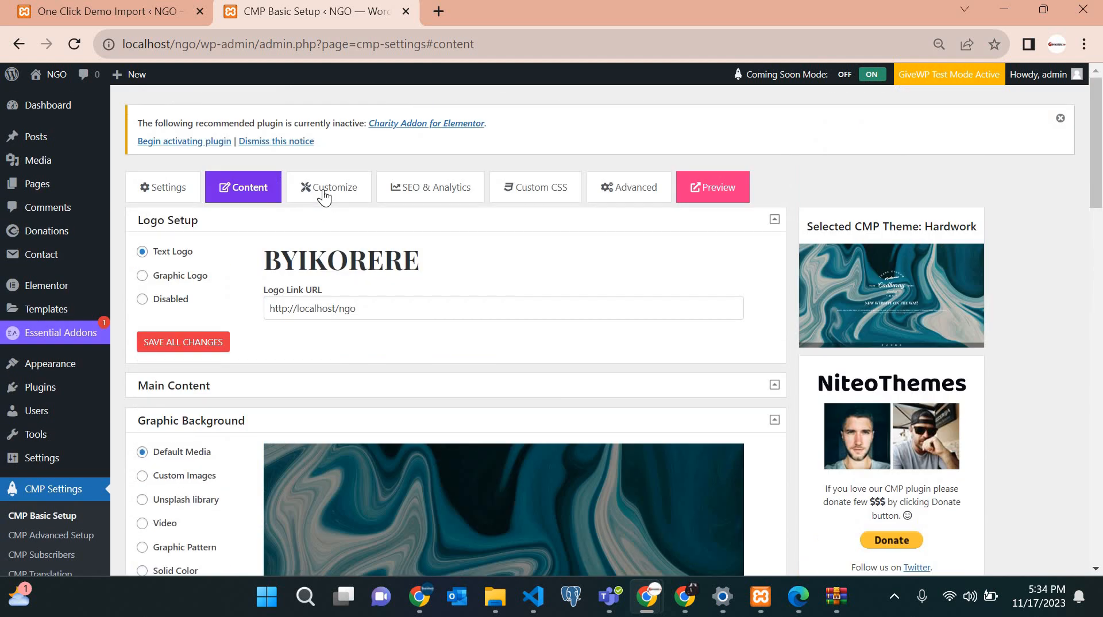
left_click(325, 195)
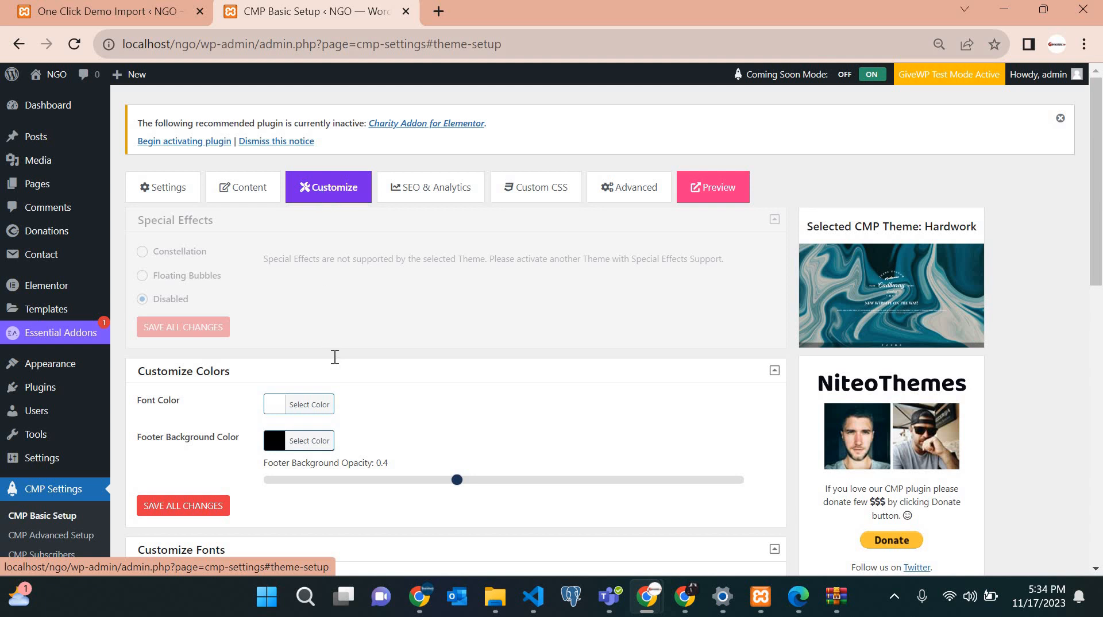
scroll(333, 356, "down", 10)
scroll(333, 356, "down", 2)
scroll(339, 280, "up", 12)
Look through the SEO & Analytics and Advanced settings tabs.
left_click(452, 189)
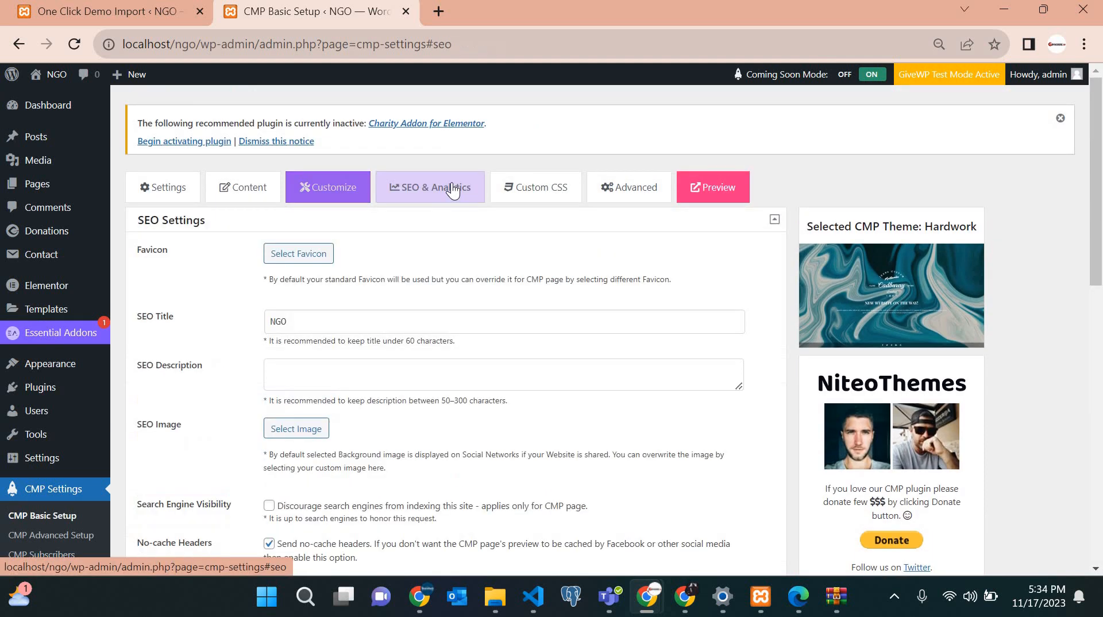
left_click(641, 197)
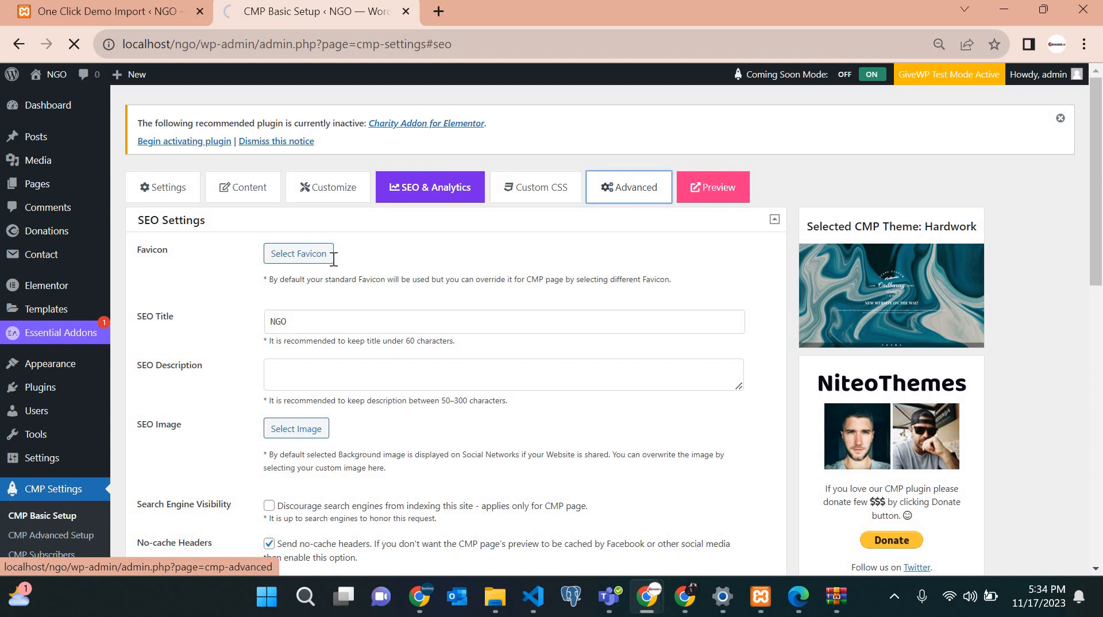
scroll(248, 234, "down", 6)
scroll(155, 253, "up", 6)
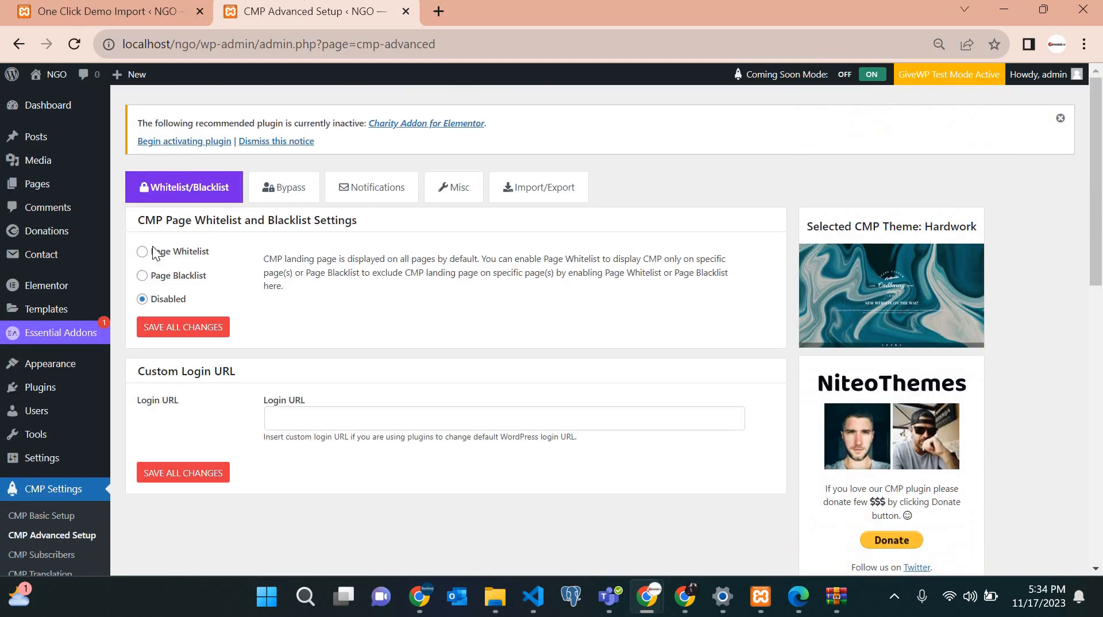
Return to CMP Basic Setup and scroll down to the Available Themes list.
left_click(46, 517)
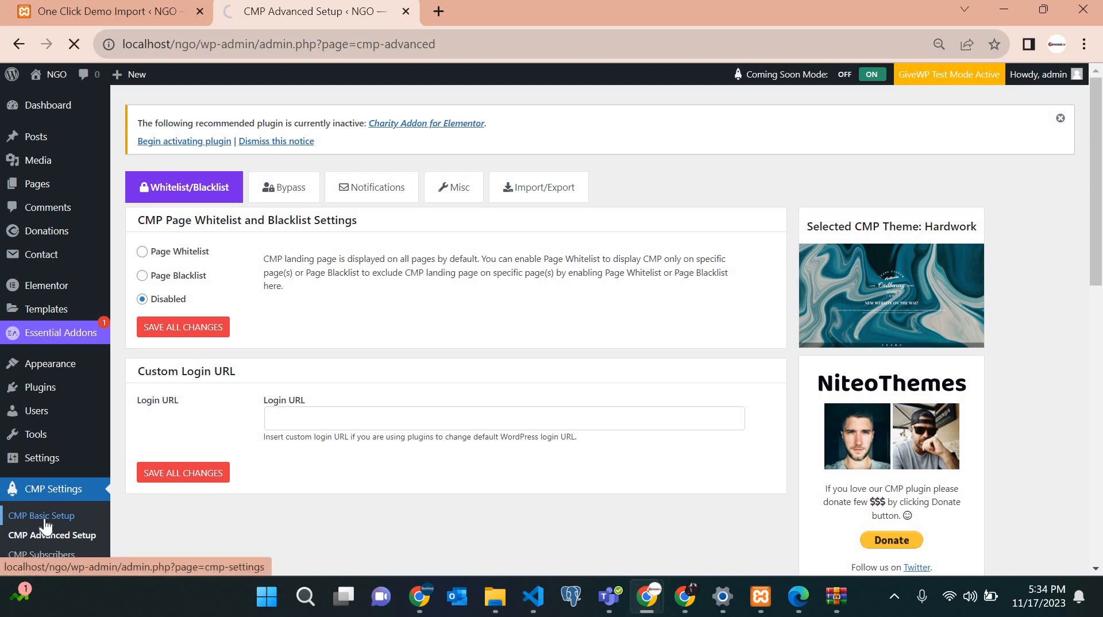
scroll(457, 392, "down", 5)
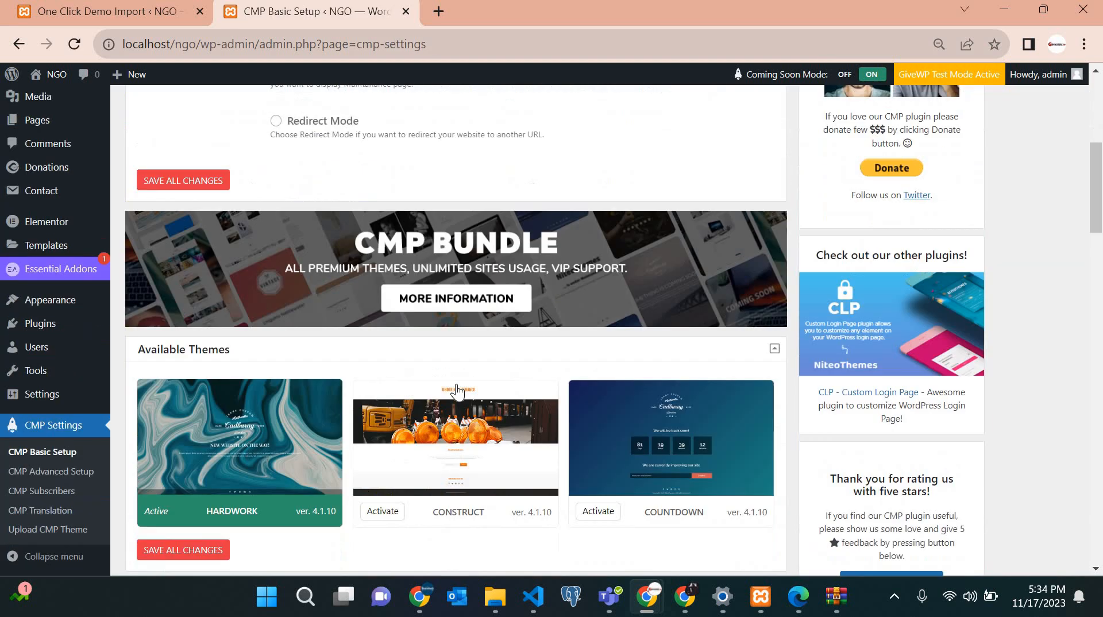
scroll(457, 392, "down", 3)
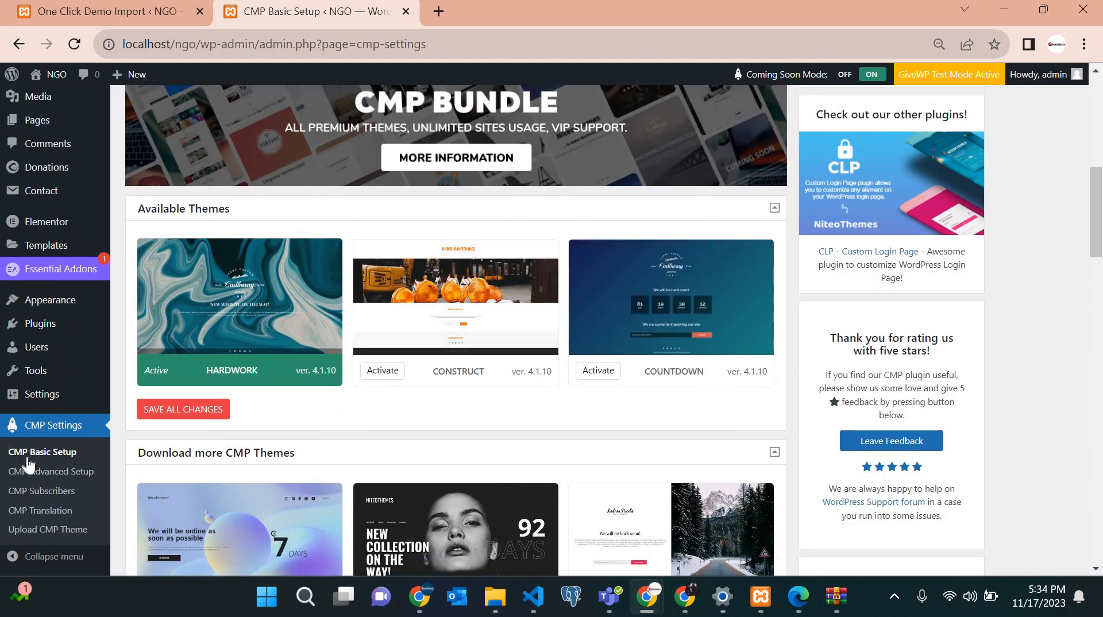
scroll(28, 464, "up", 5)
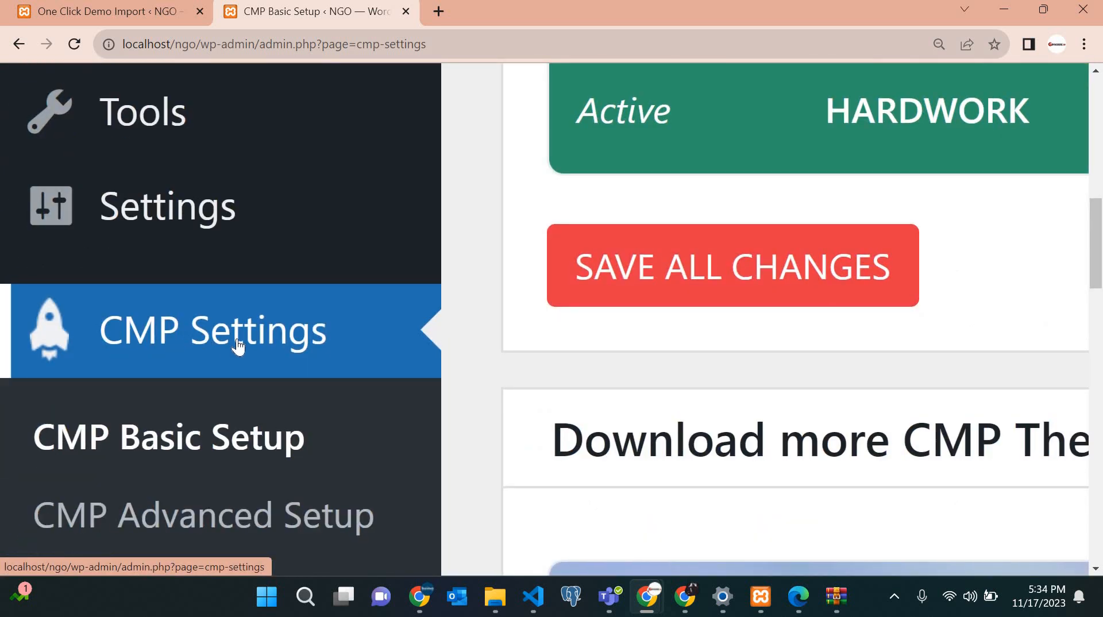
scroll(239, 346, "down", 5)
scroll(83, 463, "down", 2)
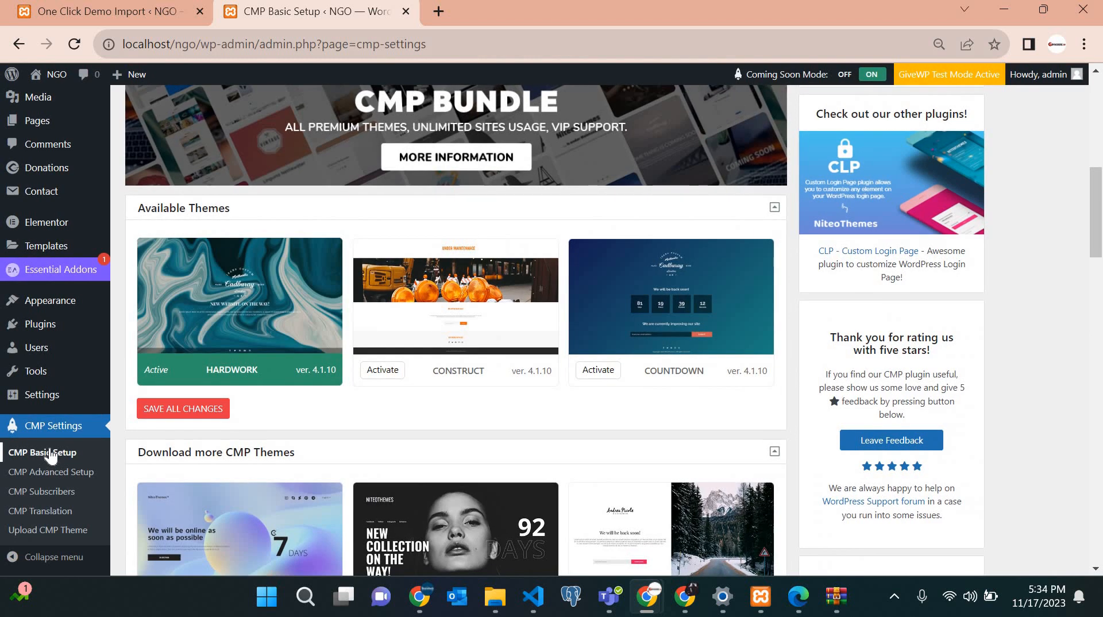
left_click(51, 454)
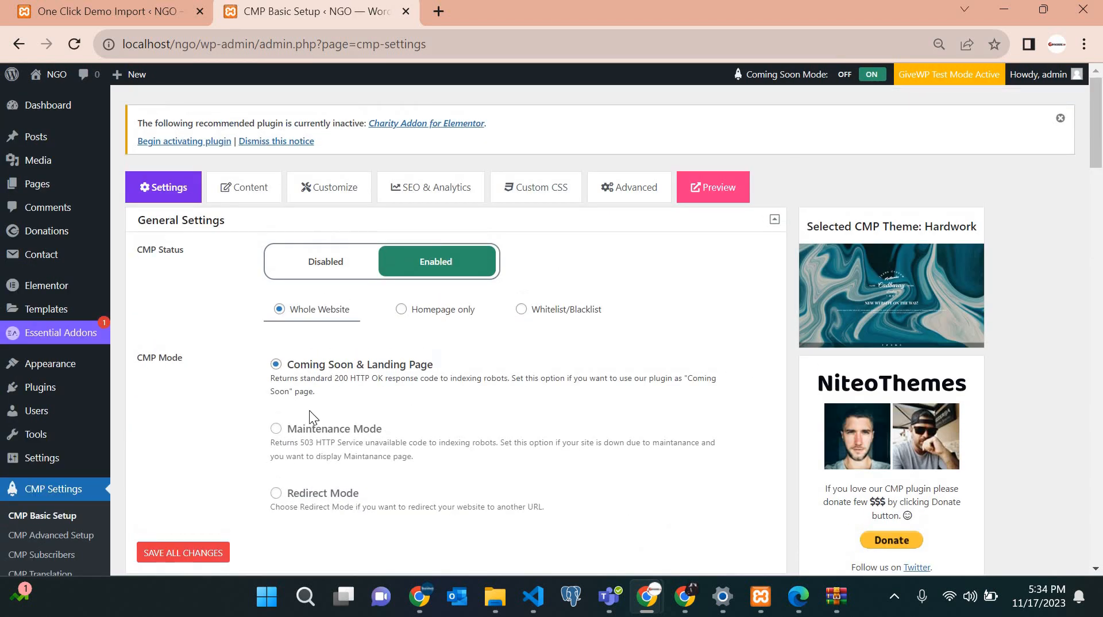
scroll(309, 410, "down", 10)
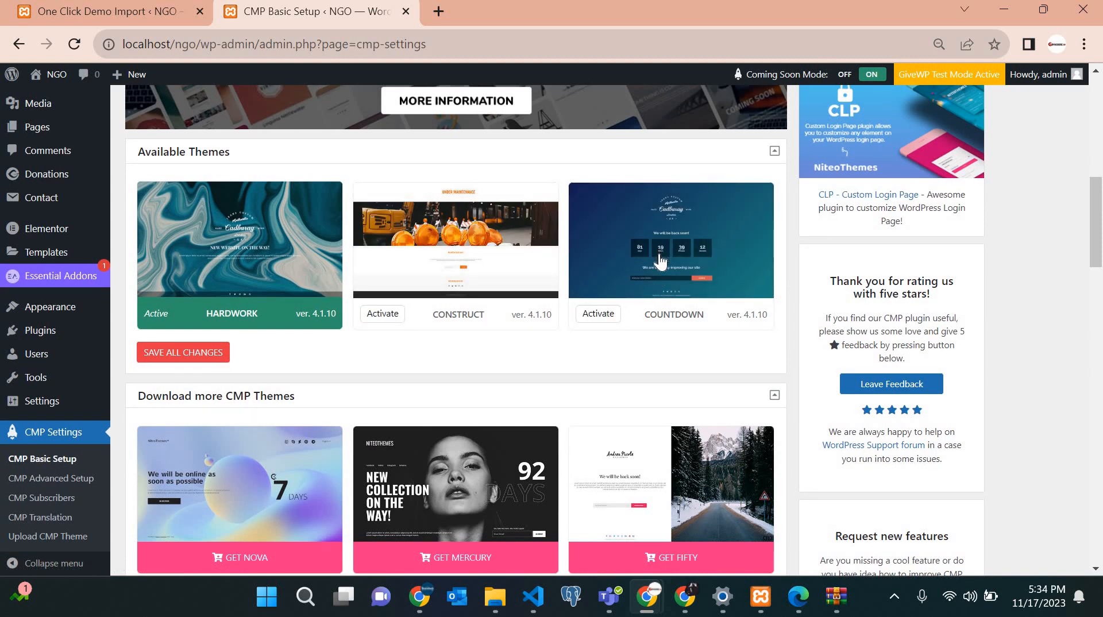
Activate the Countdown theme in place of Hardwork.
left_click(597, 316)
left_click(598, 315)
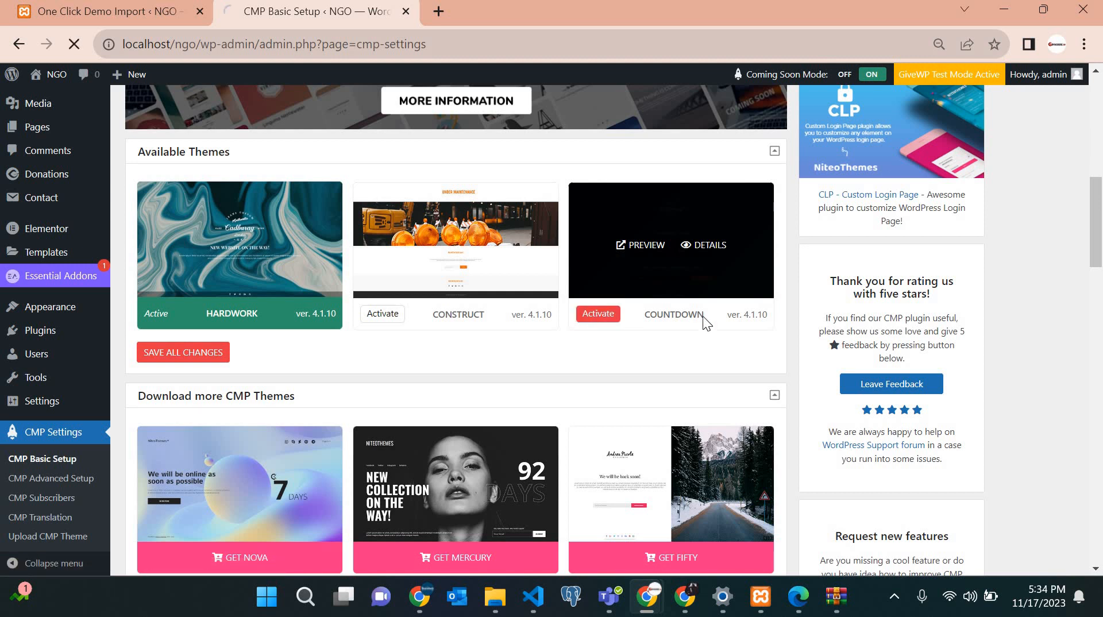
scroll(498, 450, "down", 2)
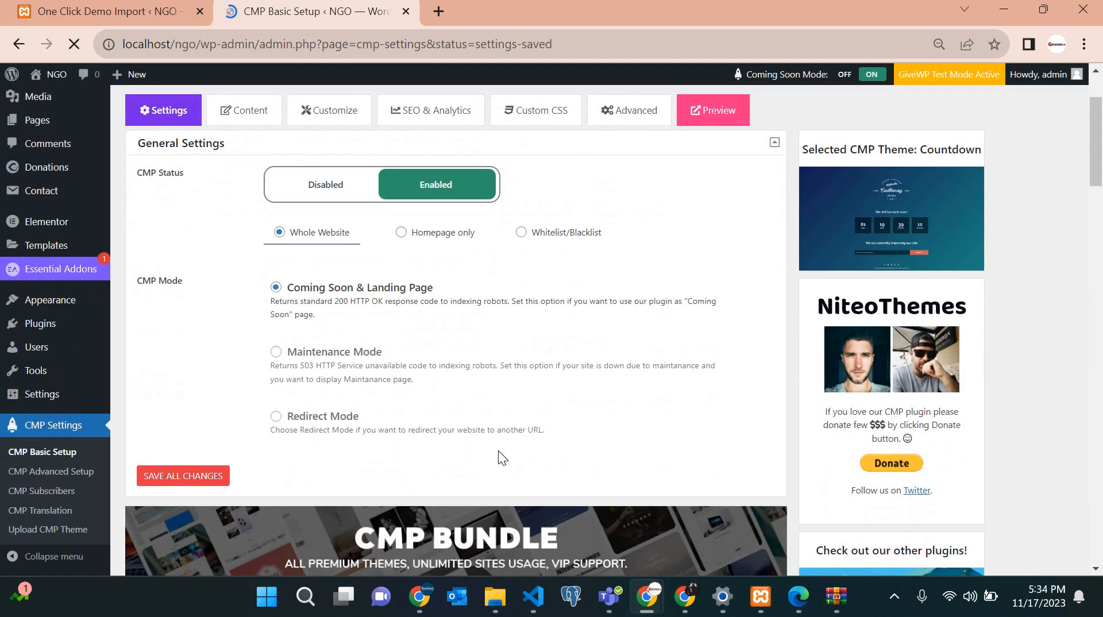
scroll(499, 458, "up", 2)
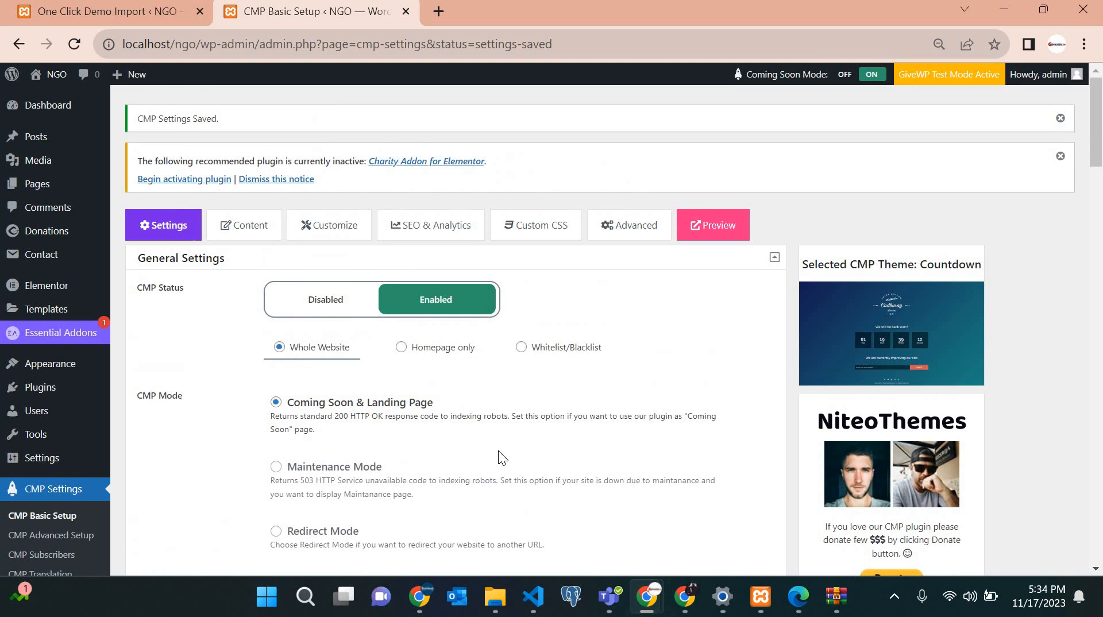
scroll(428, 458, "down", 4)
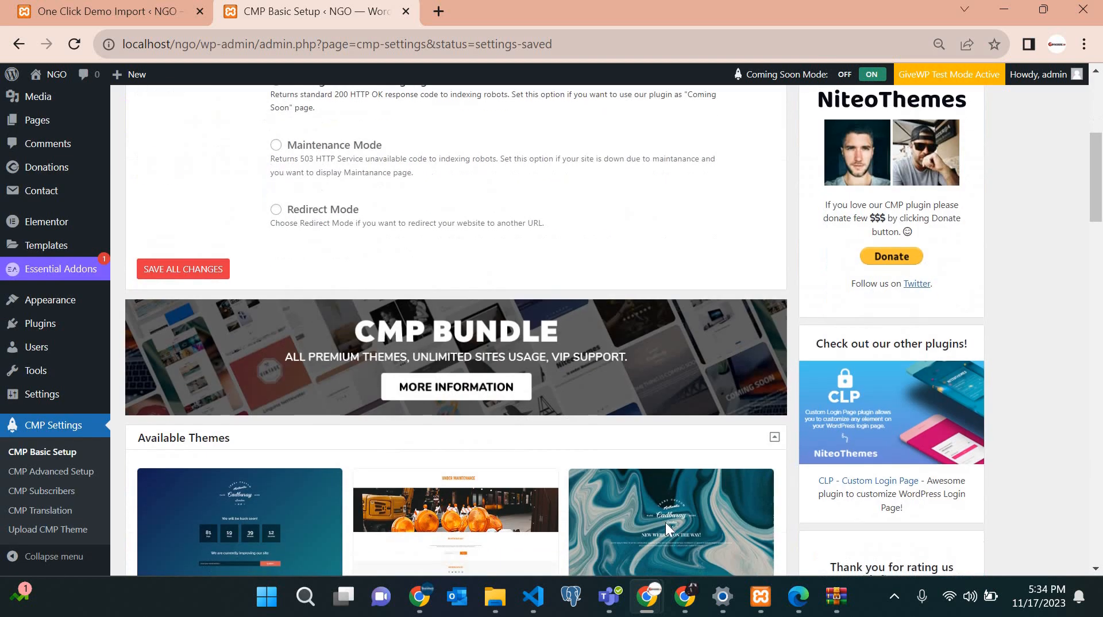
scroll(665, 522, "up", 4)
Reload the incognito preview to check the countdown design, then minimize it.
mouse_move(646, 609)
left_click(831, 514)
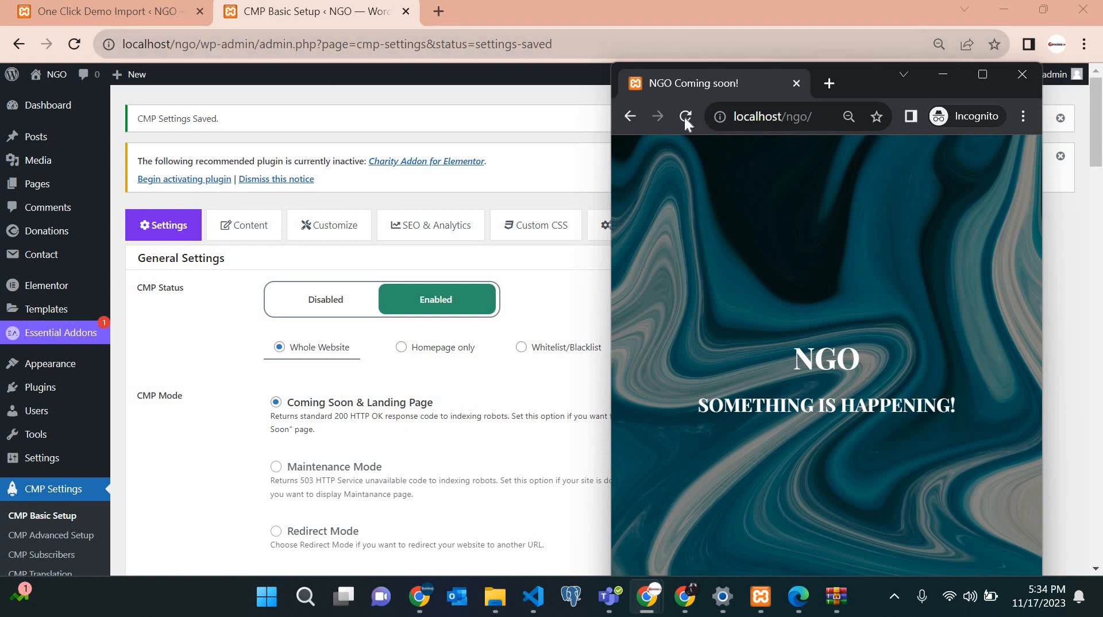
left_click(685, 117)
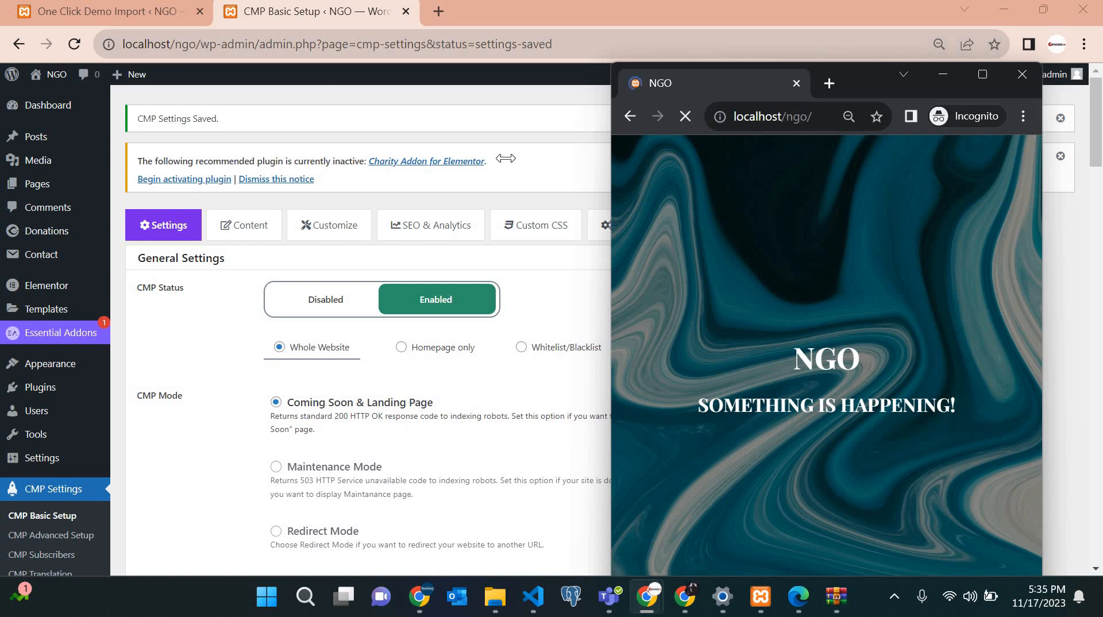
left_click_drag(505, 158, 3, 181)
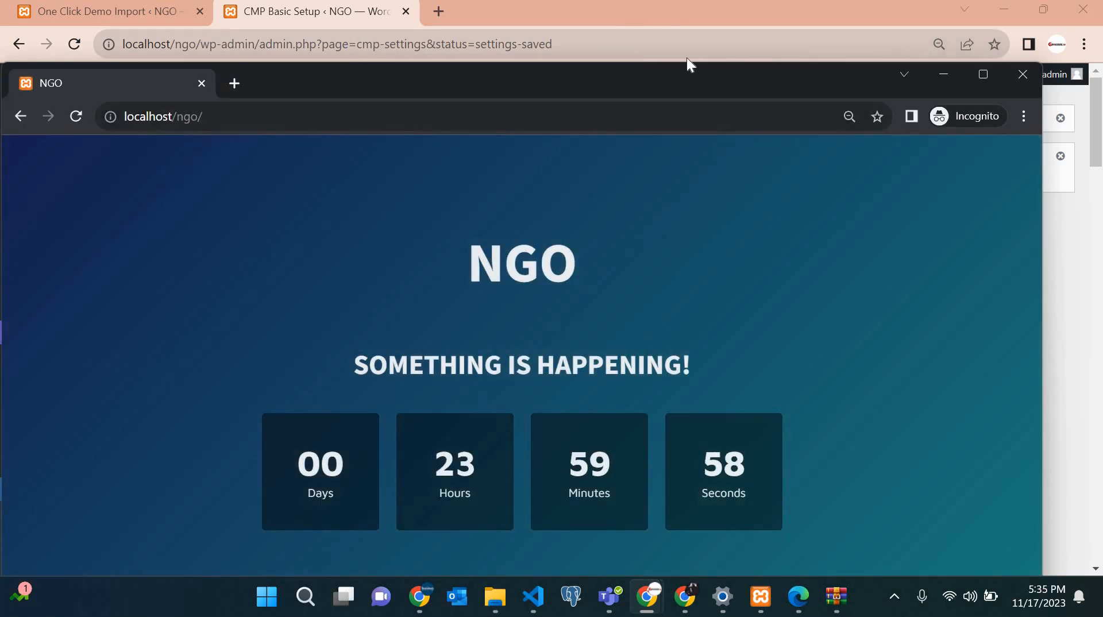
left_click(944, 74)
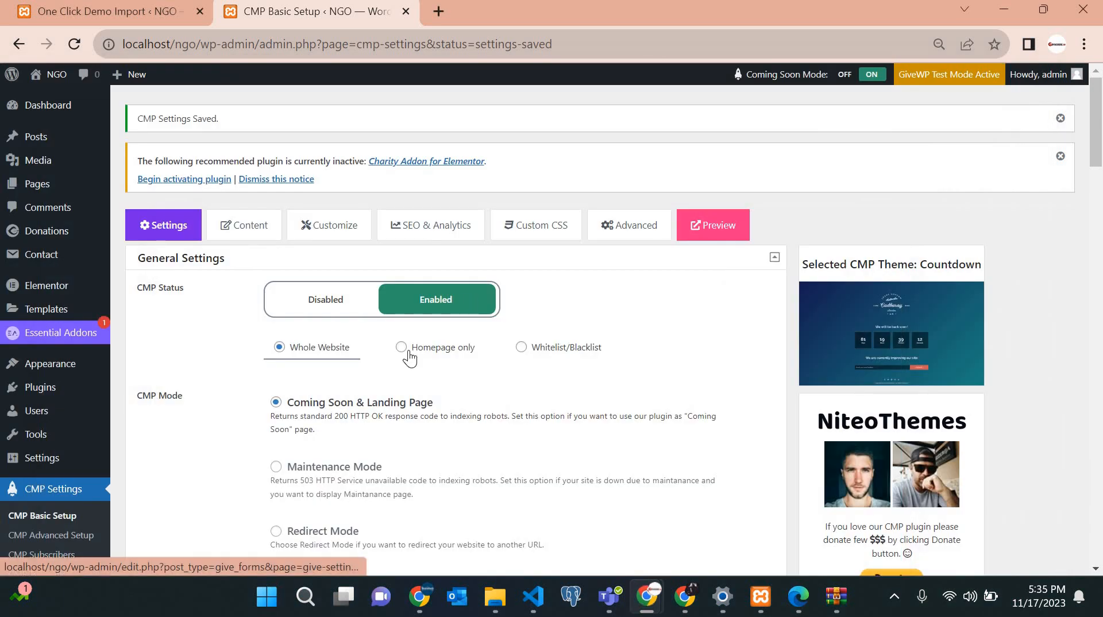
scroll(408, 367, "down", 6)
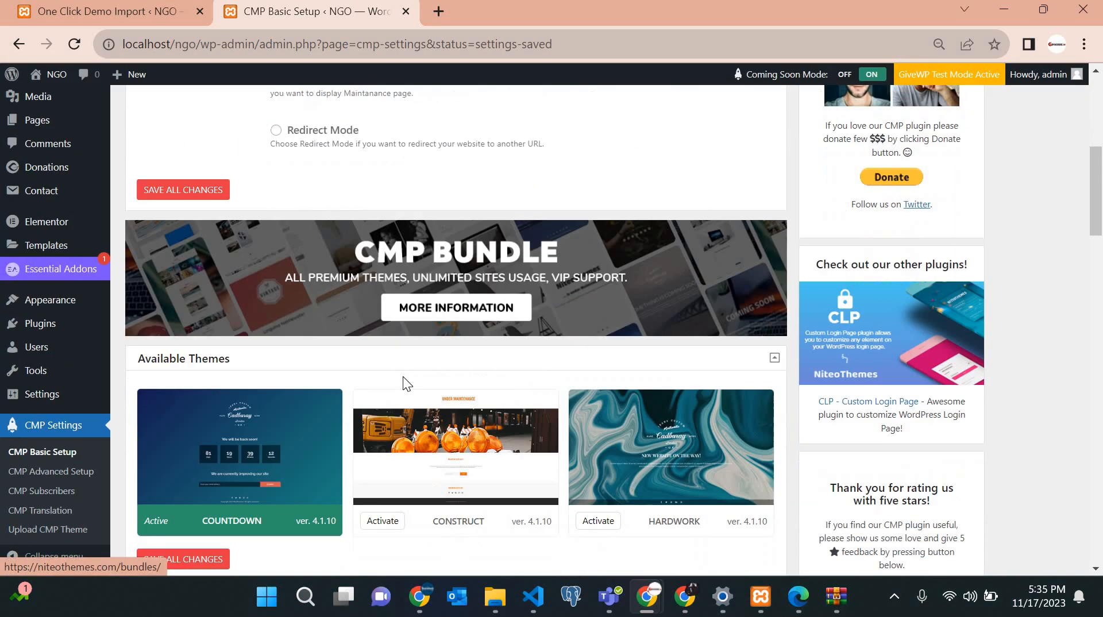
scroll(403, 376, "down", 3)
scroll(242, 234, "up", 10)
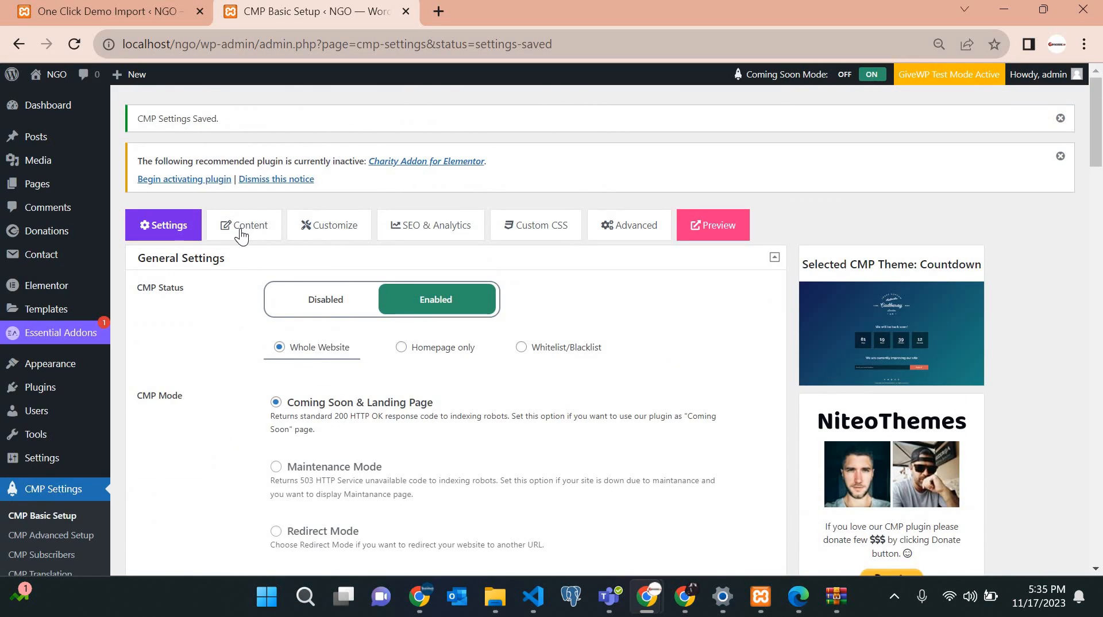
left_click(242, 232)
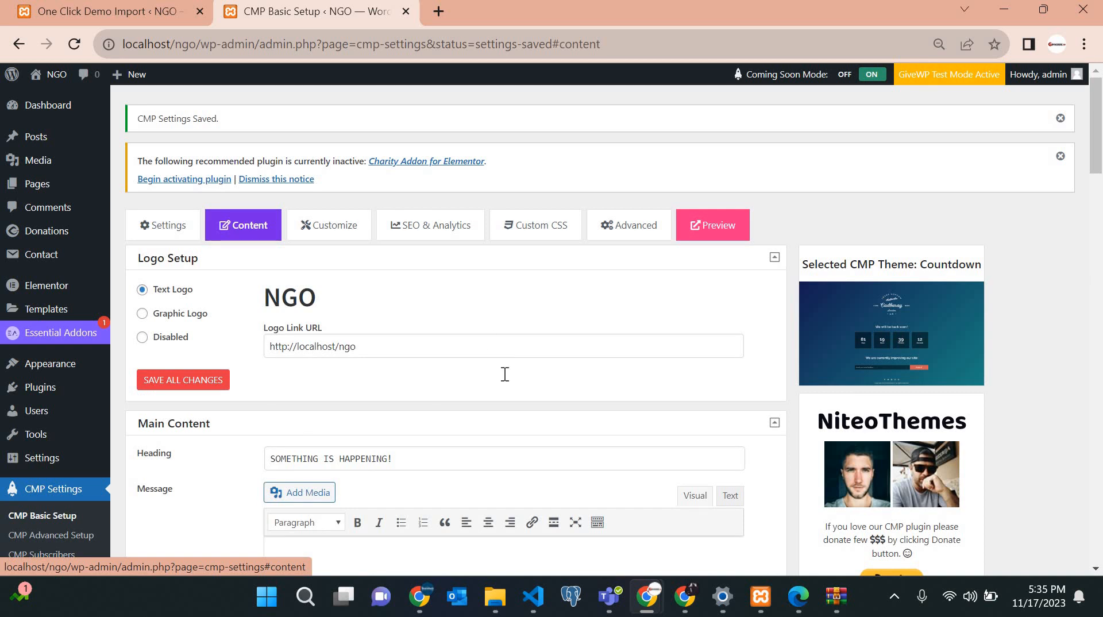
scroll(450, 363, "down", 2)
double_click(172, 353)
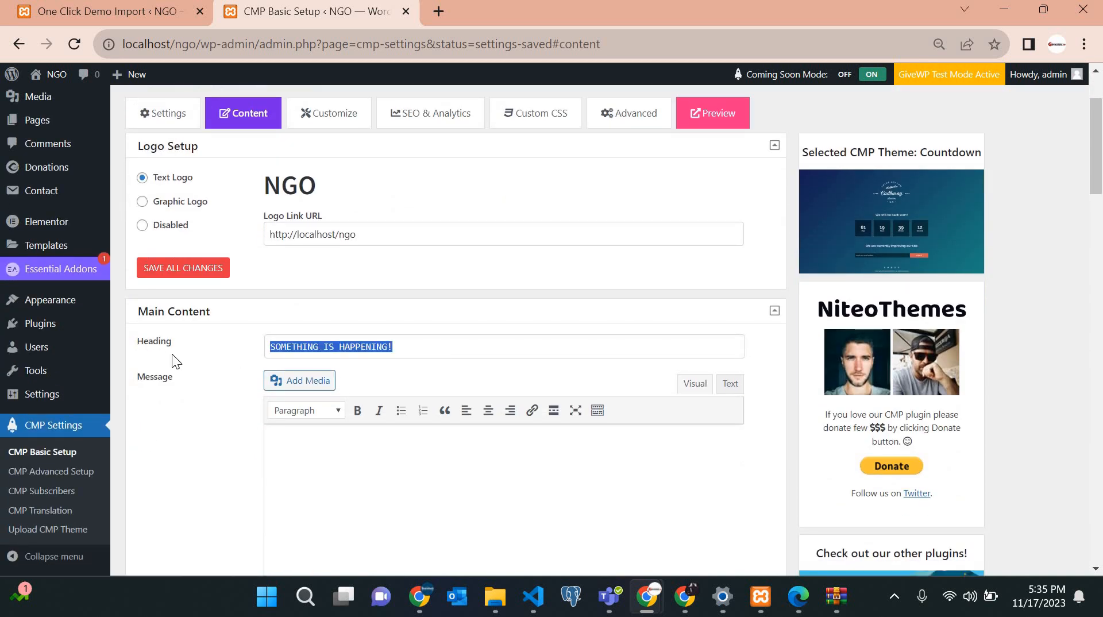
type("COMM")
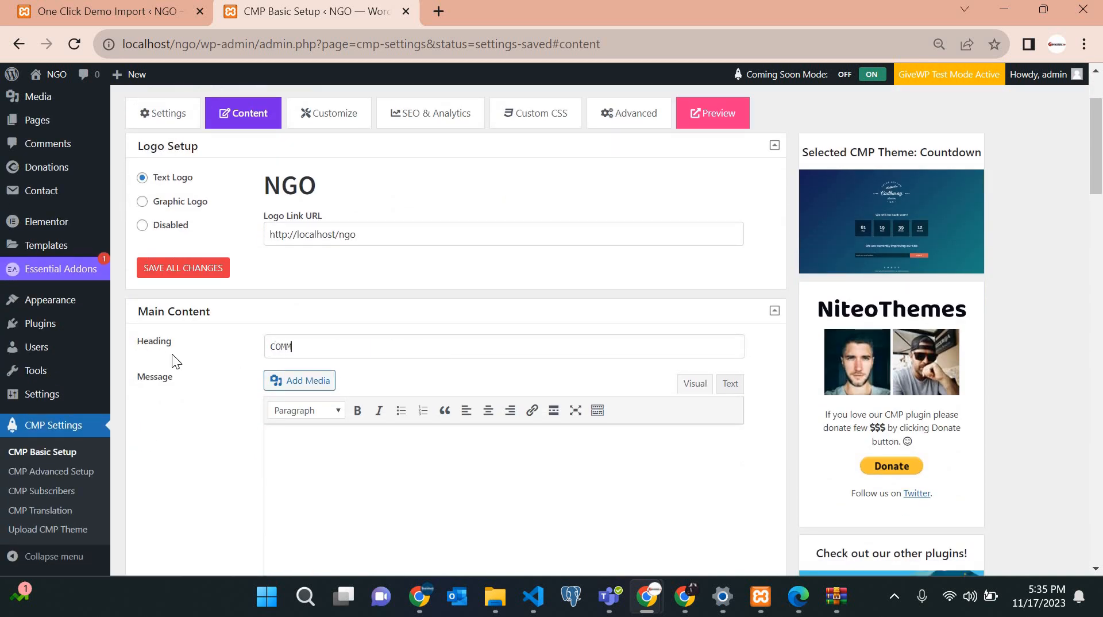
type("NI")
key("BackSpace")
key("BackSpace")
type("ING SOON!")
scroll(298, 246, "down", 5)
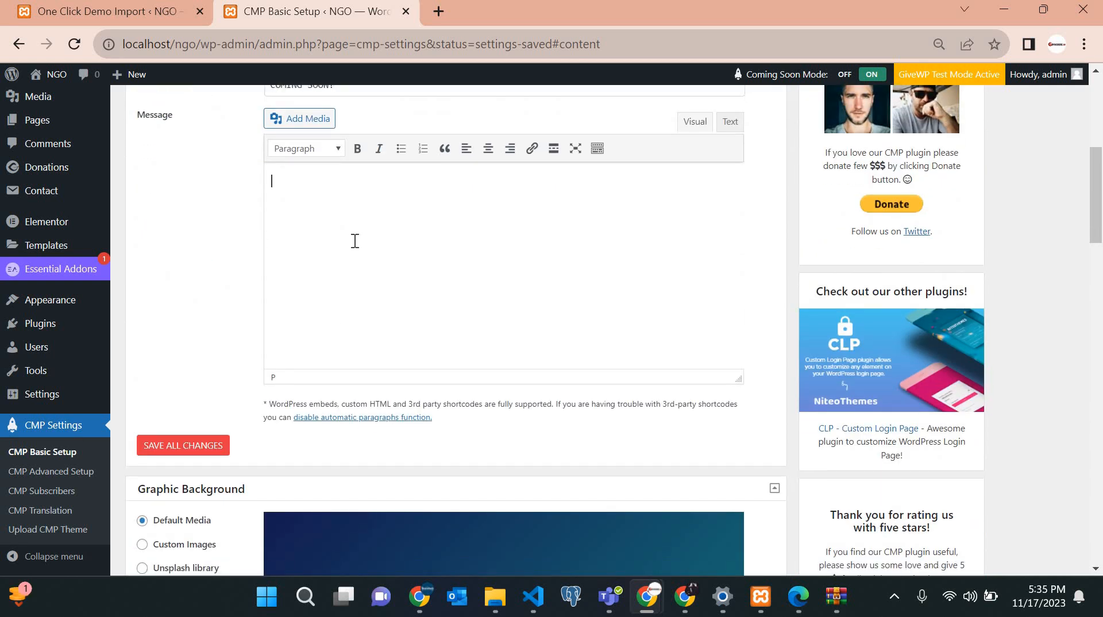
type("BOWDVUYDUYVG")
scroll(353, 240, "down", 3)
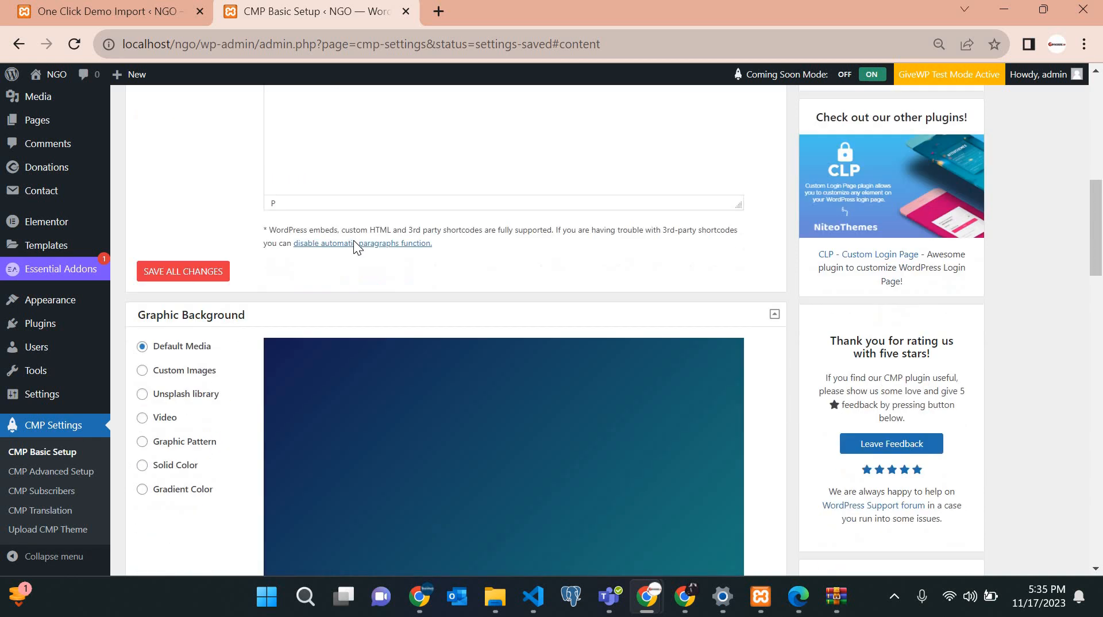
scroll(499, 207, "down", 4)
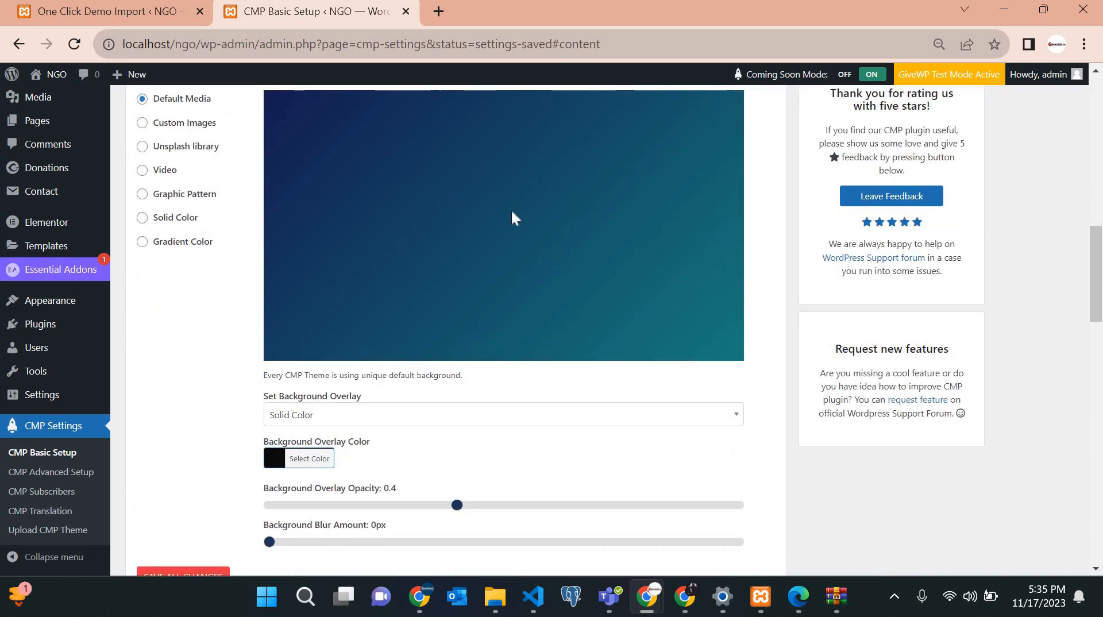
scroll(511, 209, "up", 4)
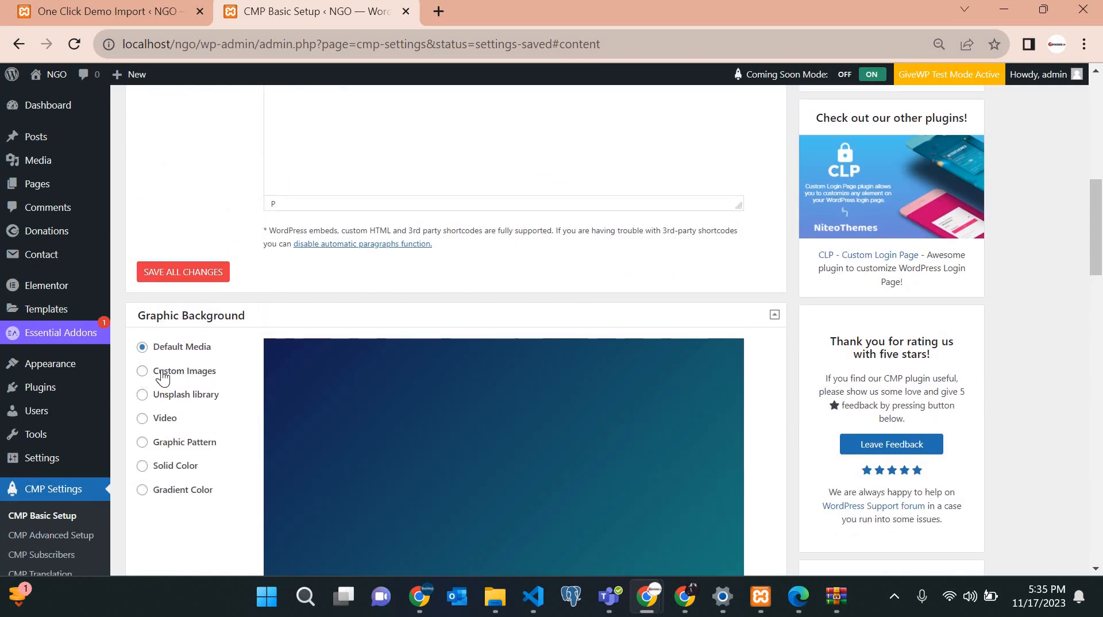
left_click(162, 372)
scroll(161, 405, "down", 1)
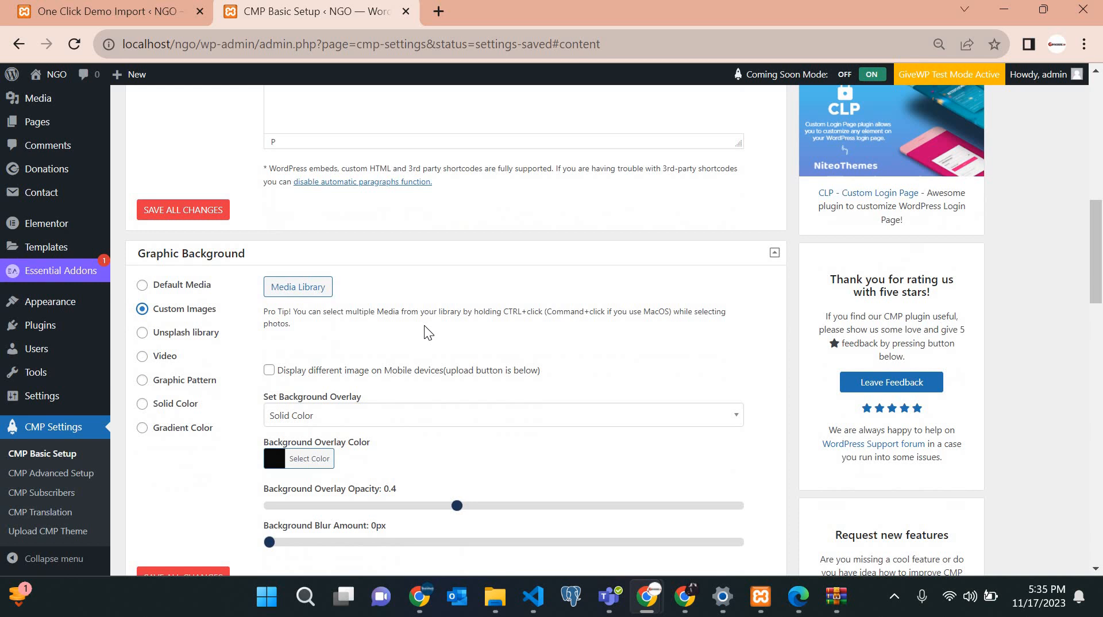
left_click(142, 286)
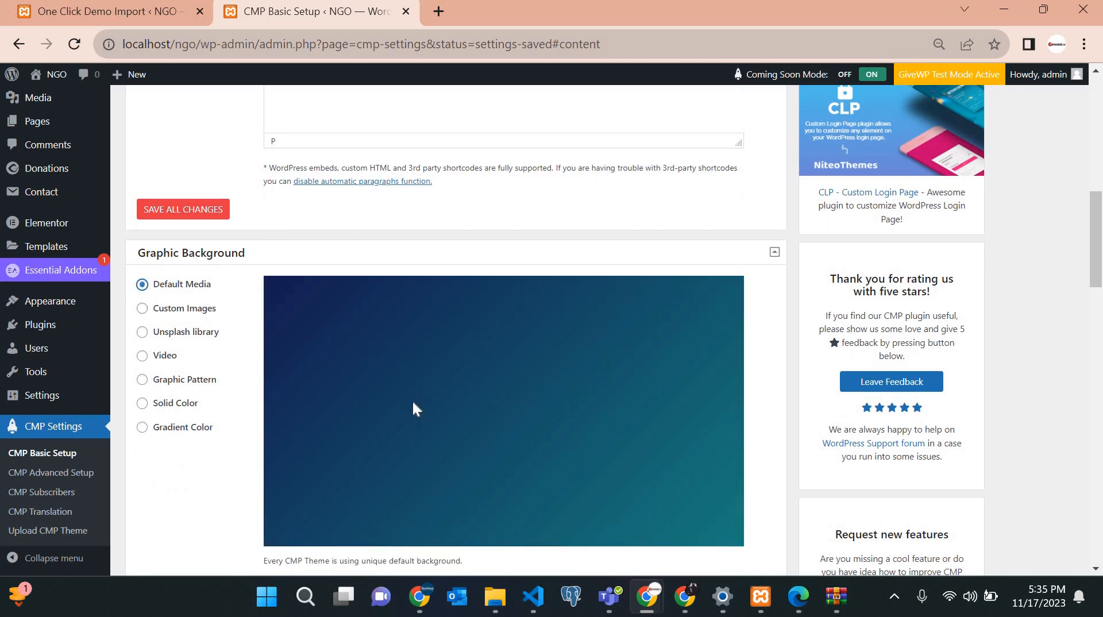
scroll(415, 409, "down", 3)
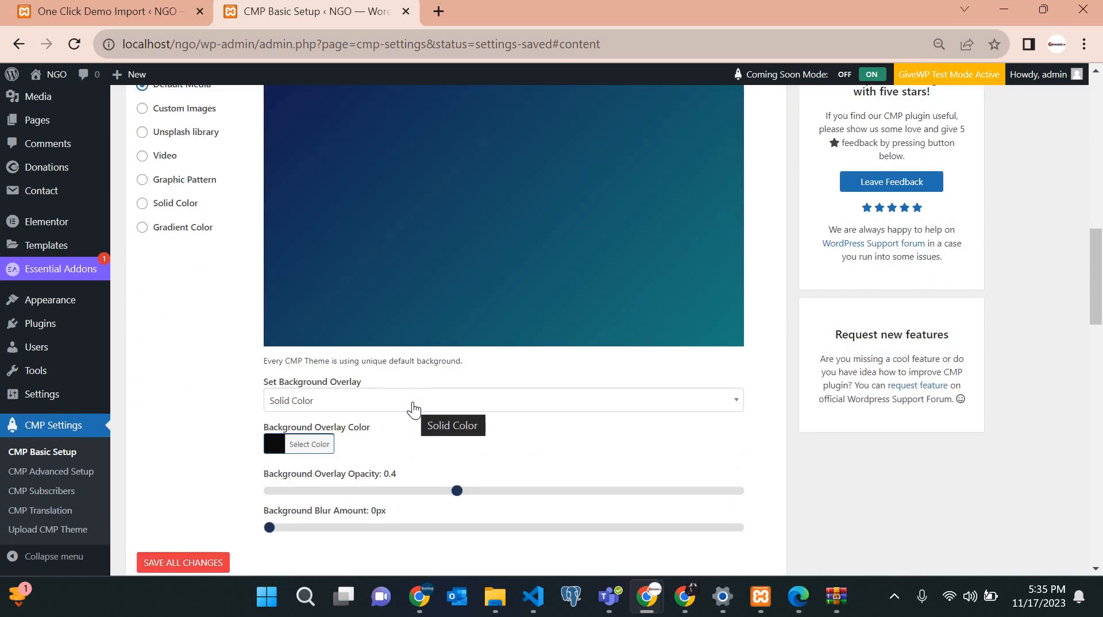
scroll(414, 409, "down", 5)
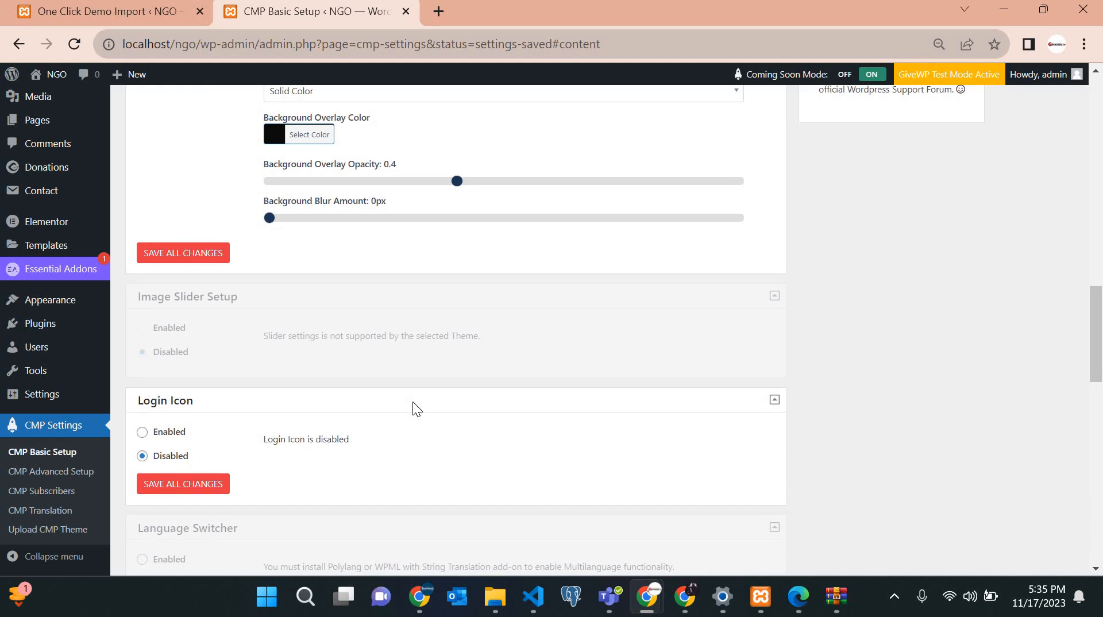
scroll(413, 402, "down", 7)
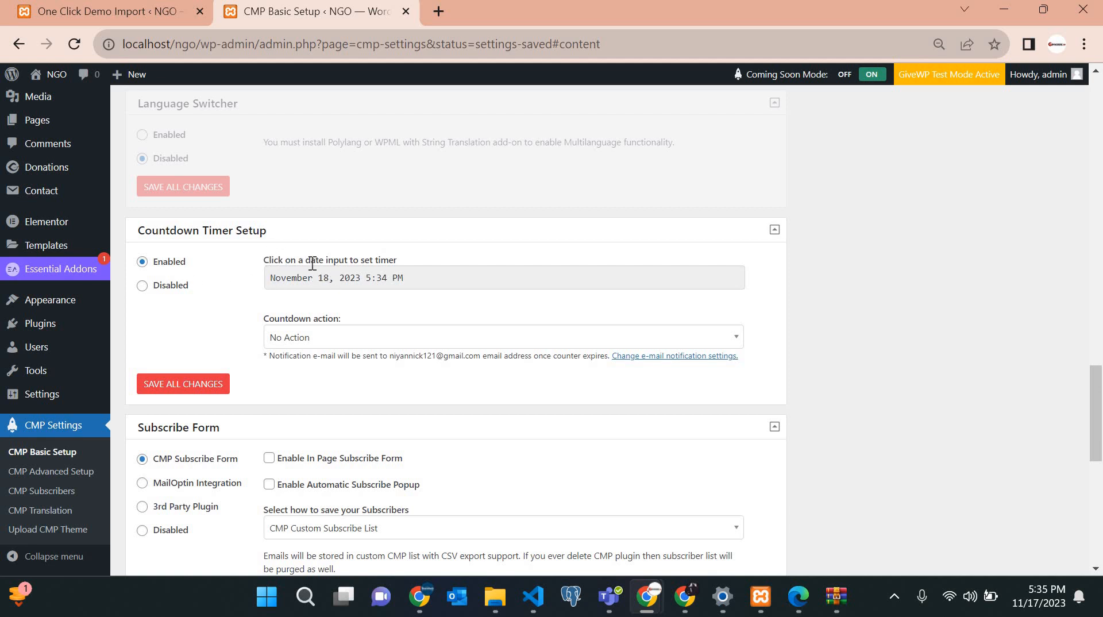
triple_click(276, 226)
left_click(275, 230)
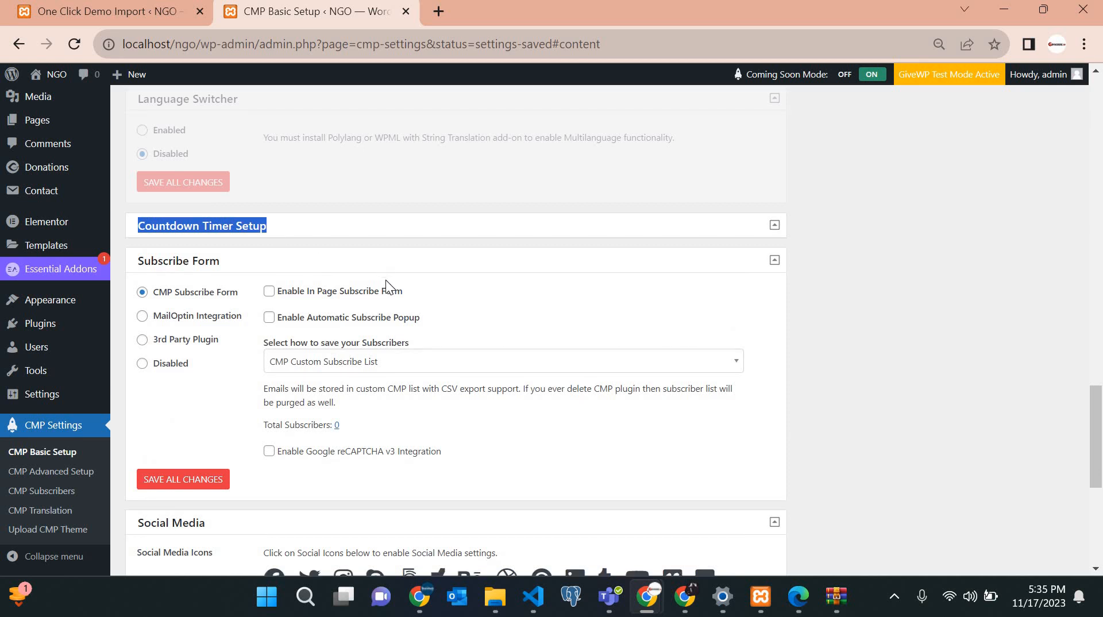
scroll(384, 280, "down", 2)
scroll(385, 280, "up", 4)
scroll(385, 280, "up", 2)
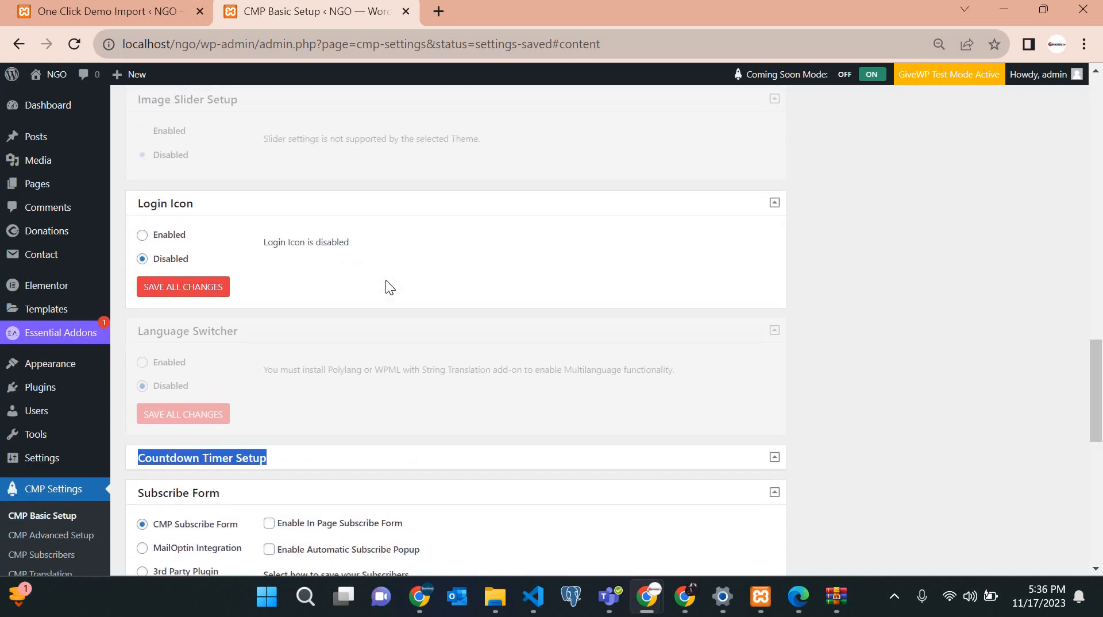
scroll(456, 330, "down", 6)
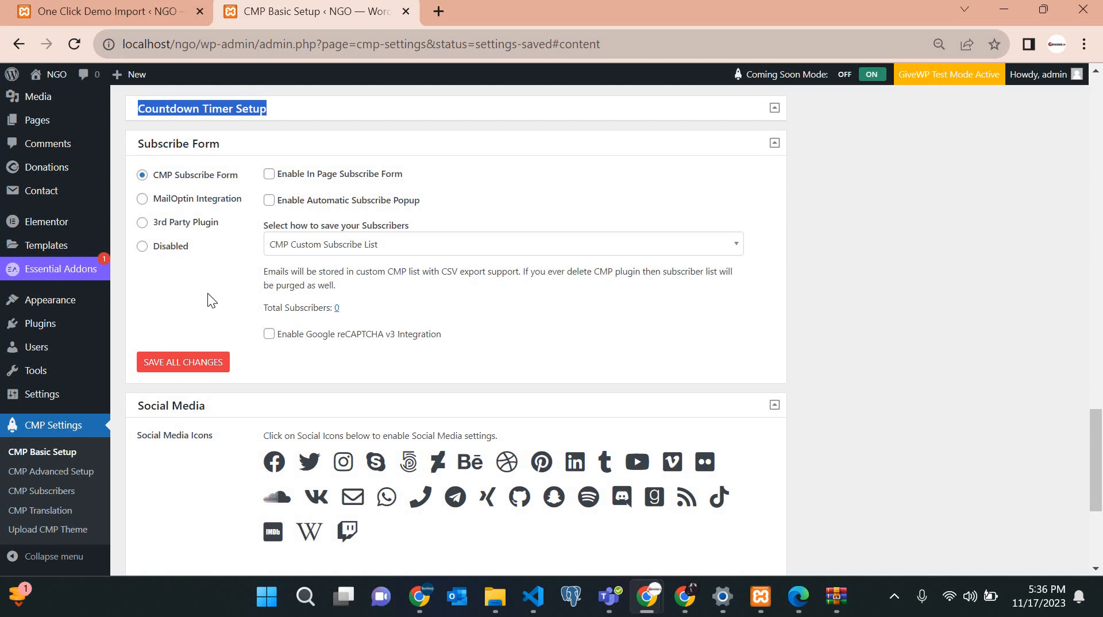
left_click(774, 109)
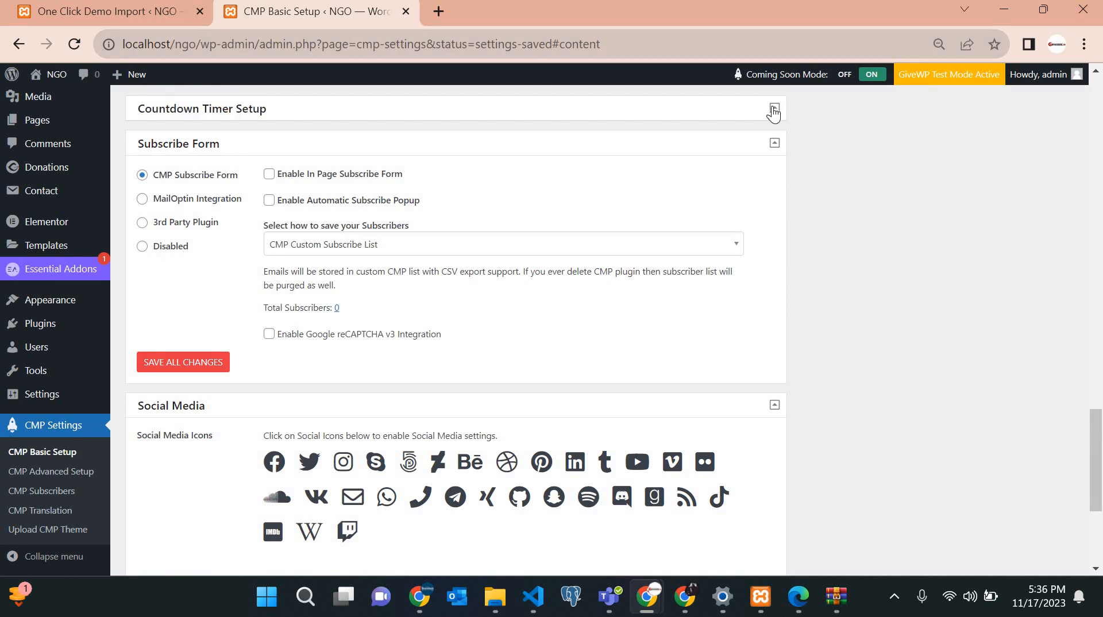
left_click(774, 110)
scroll(604, 202, "up", 2)
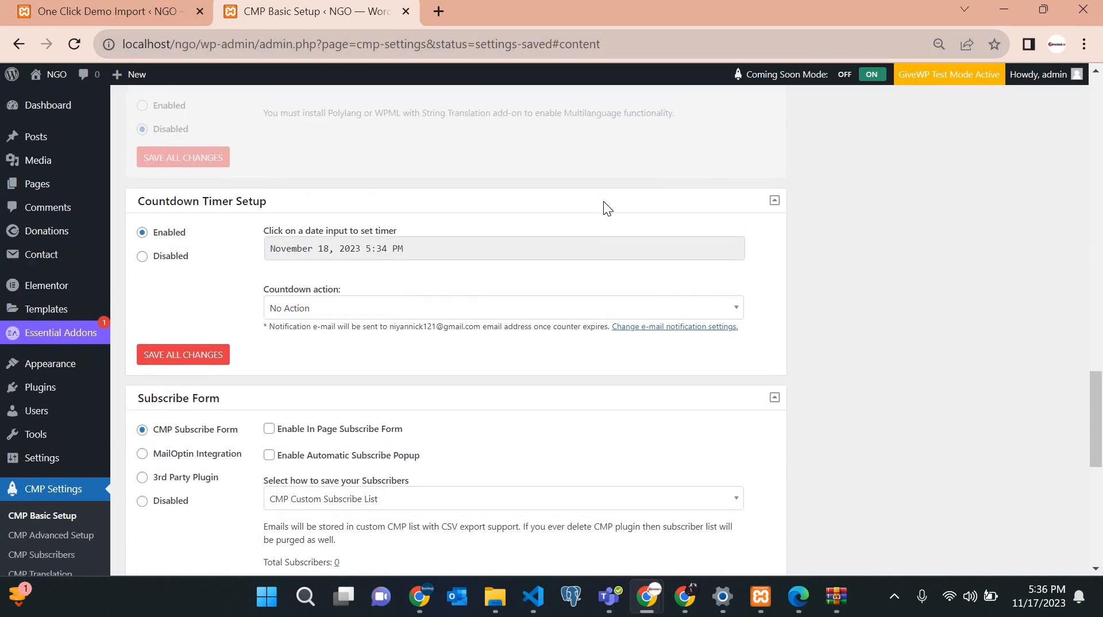
scroll(500, 312, "up", 2)
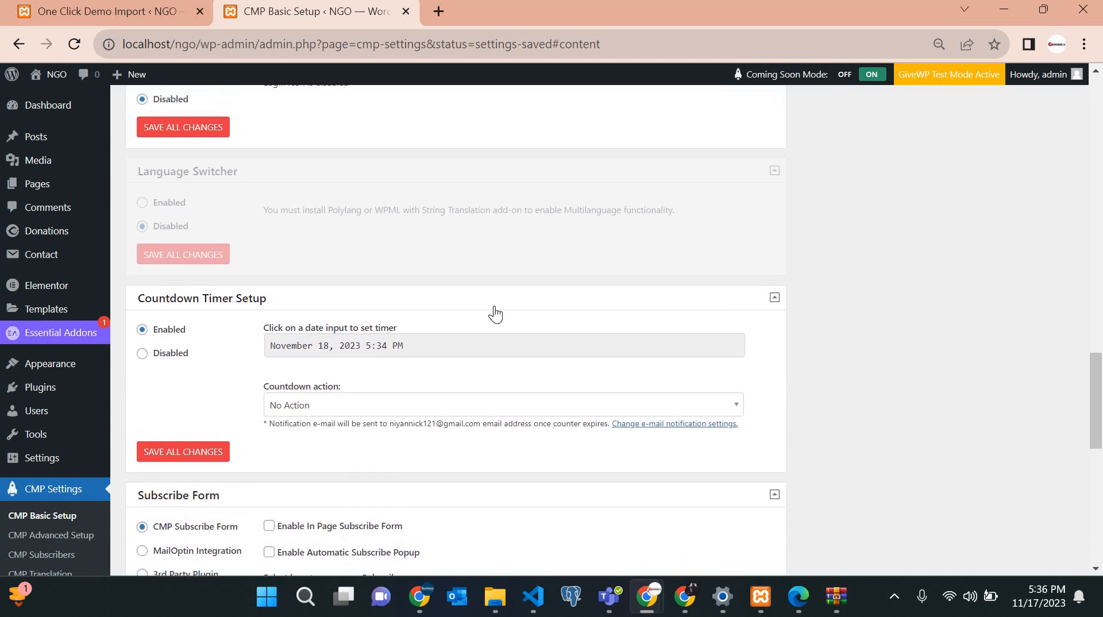
scroll(438, 308, "down", 1)
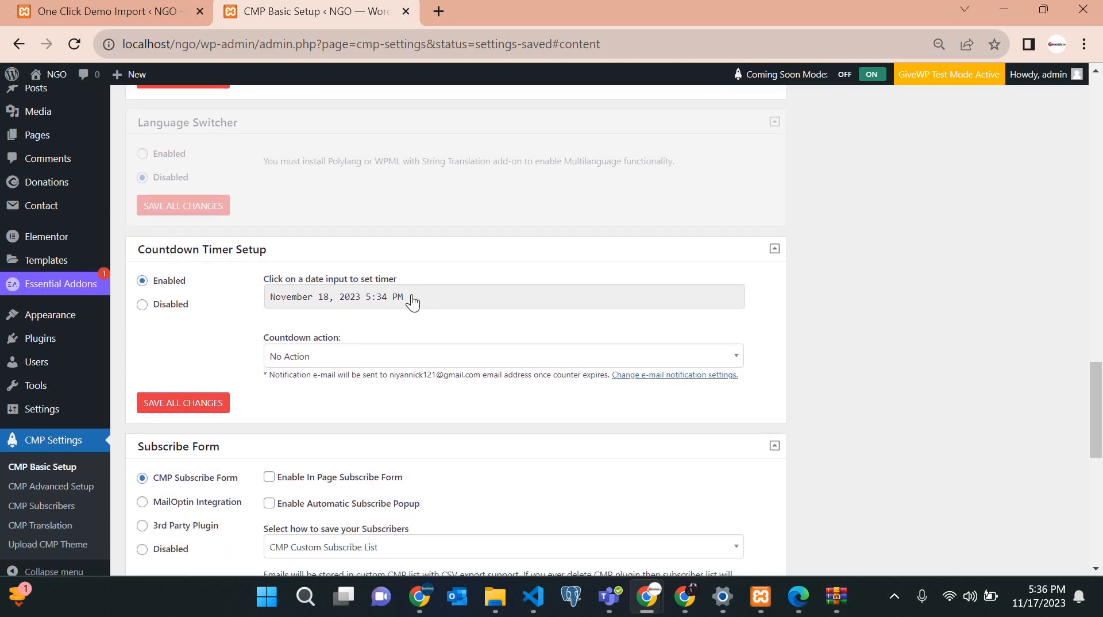
Pick November 30 as the countdown end date (5:34 PM) and save all changes.
left_click(413, 302)
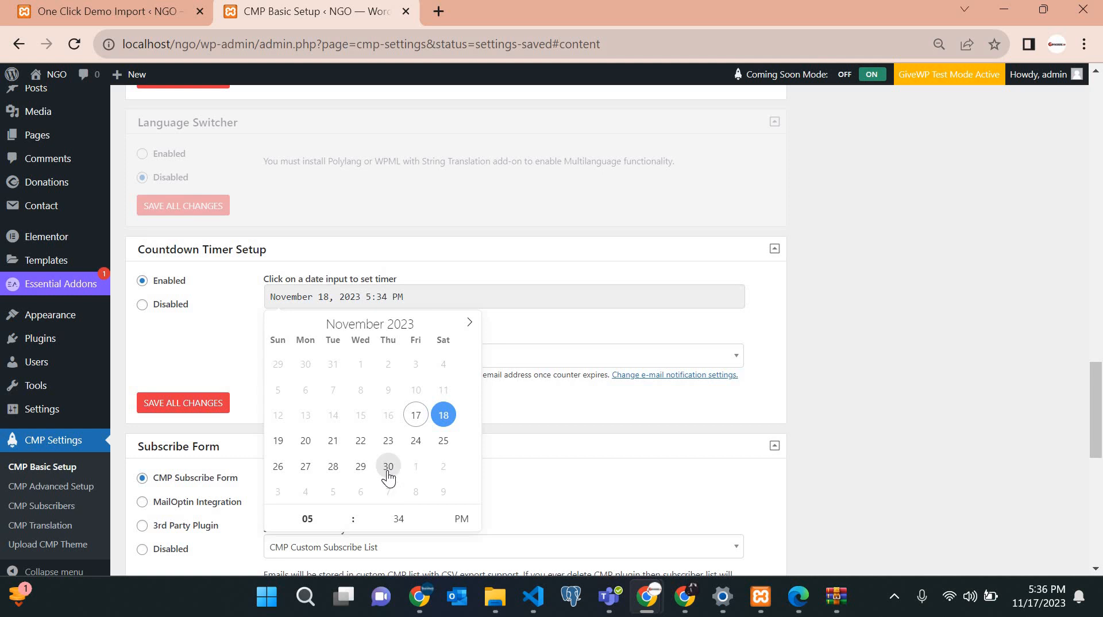
left_click(388, 472)
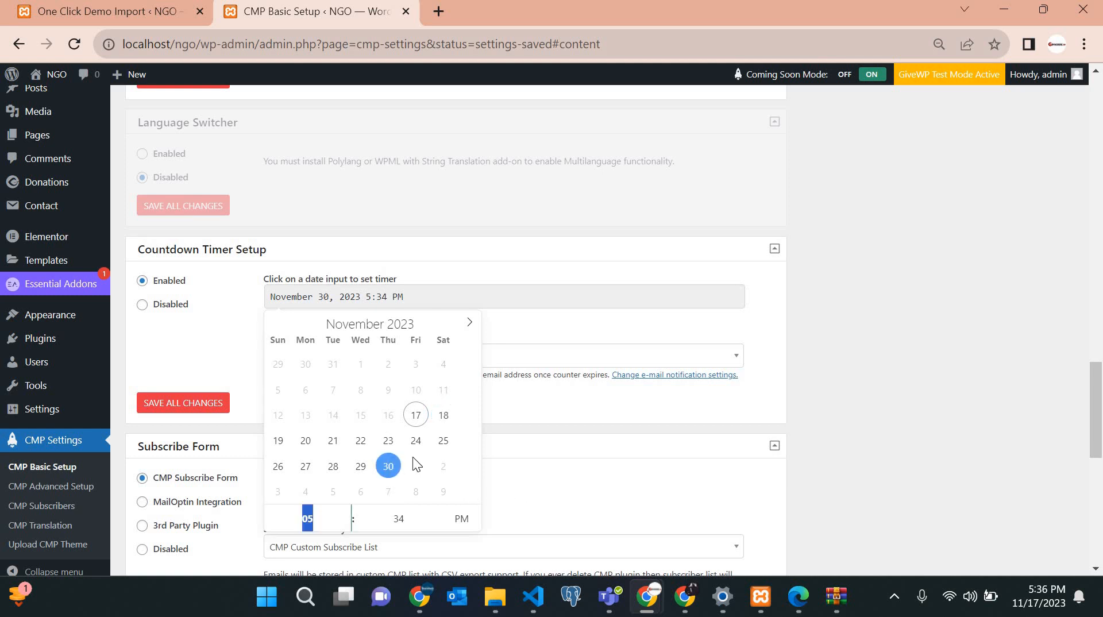
left_click(561, 454)
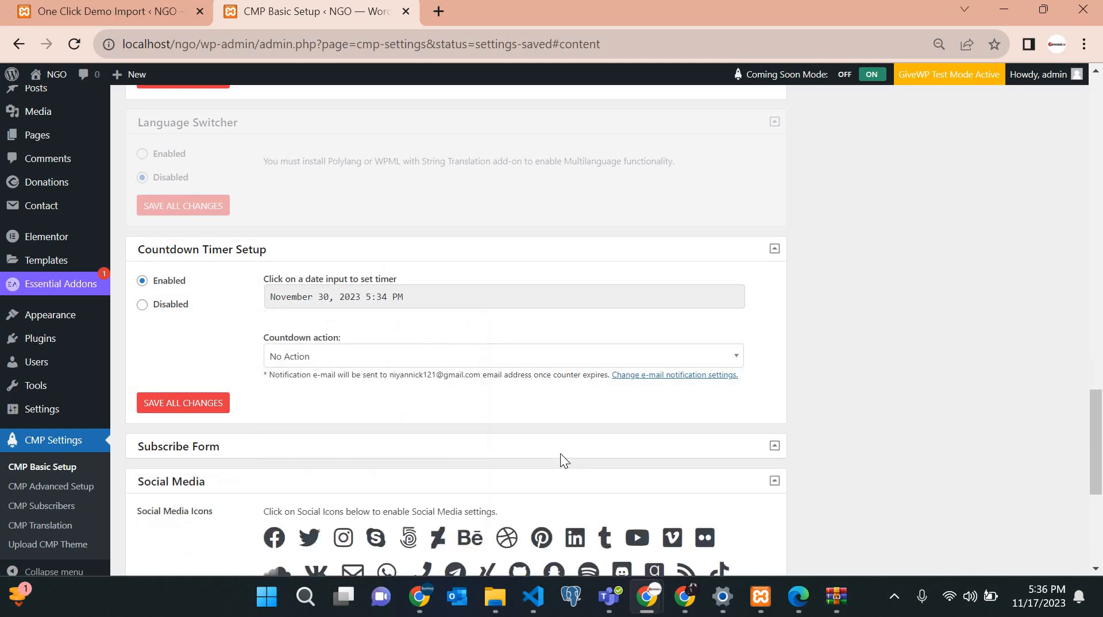
scroll(368, 379, "down", 2)
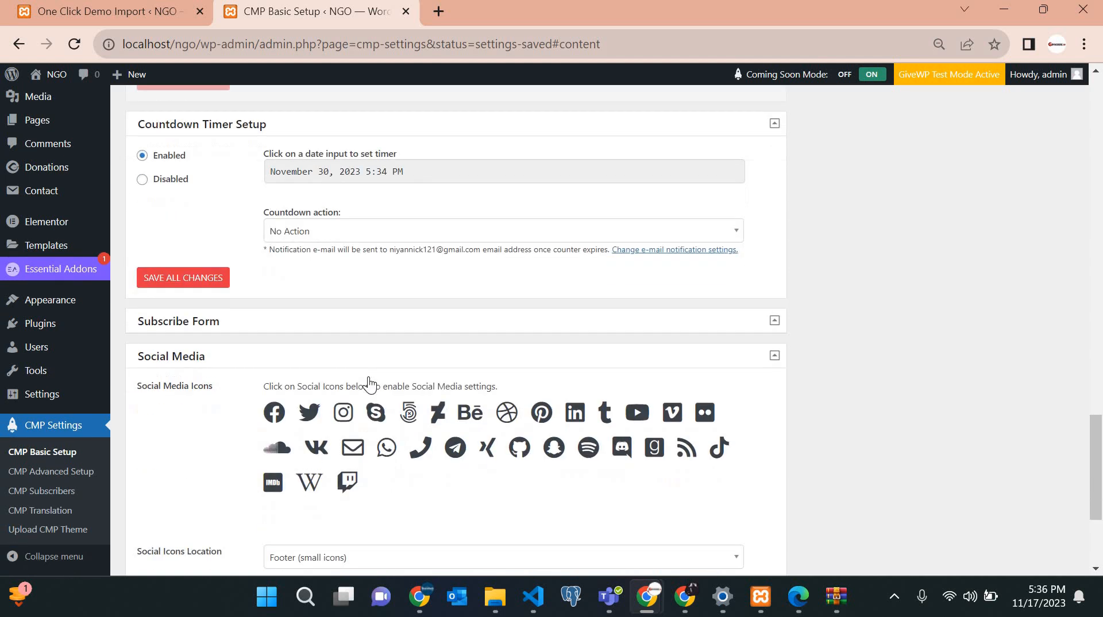
scroll(368, 384, "down", 3)
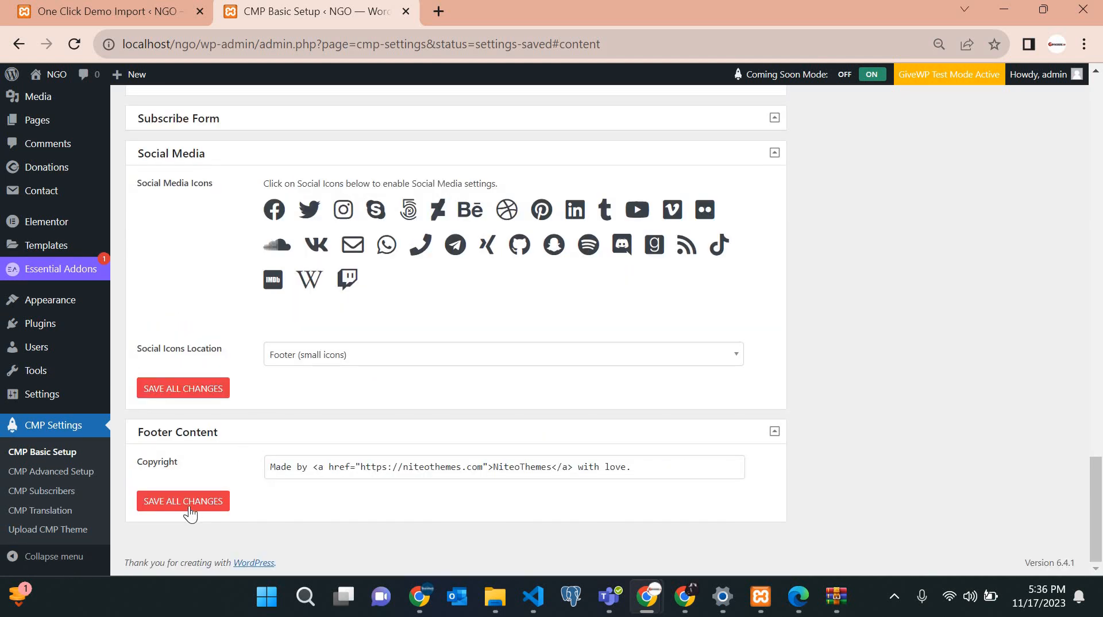
left_click(190, 505)
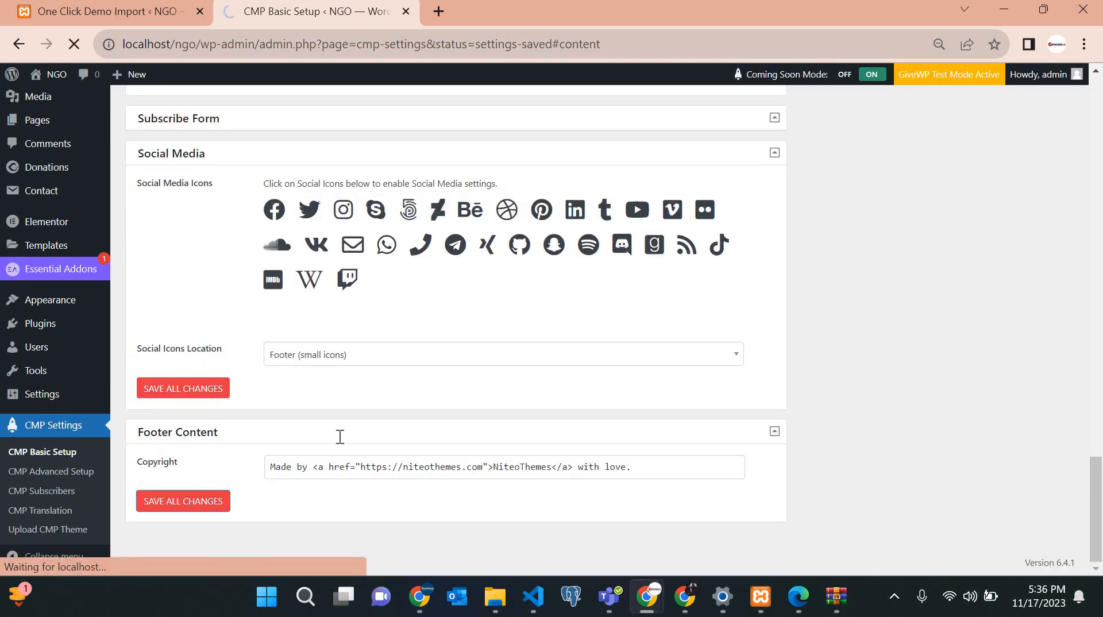
Replace 'Made' with 'Developed' in the Footer Content copyright line.
scroll(340, 504, "down", 20)
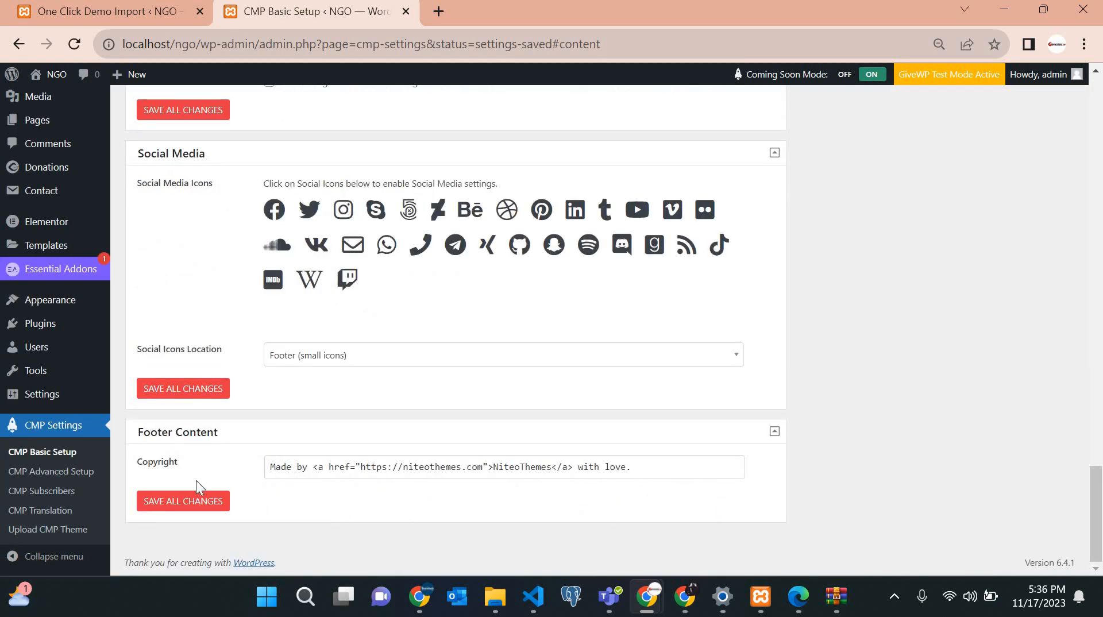
key("shift+Home")
key("BackSpace")
key("Caps_Lock")
type("De")
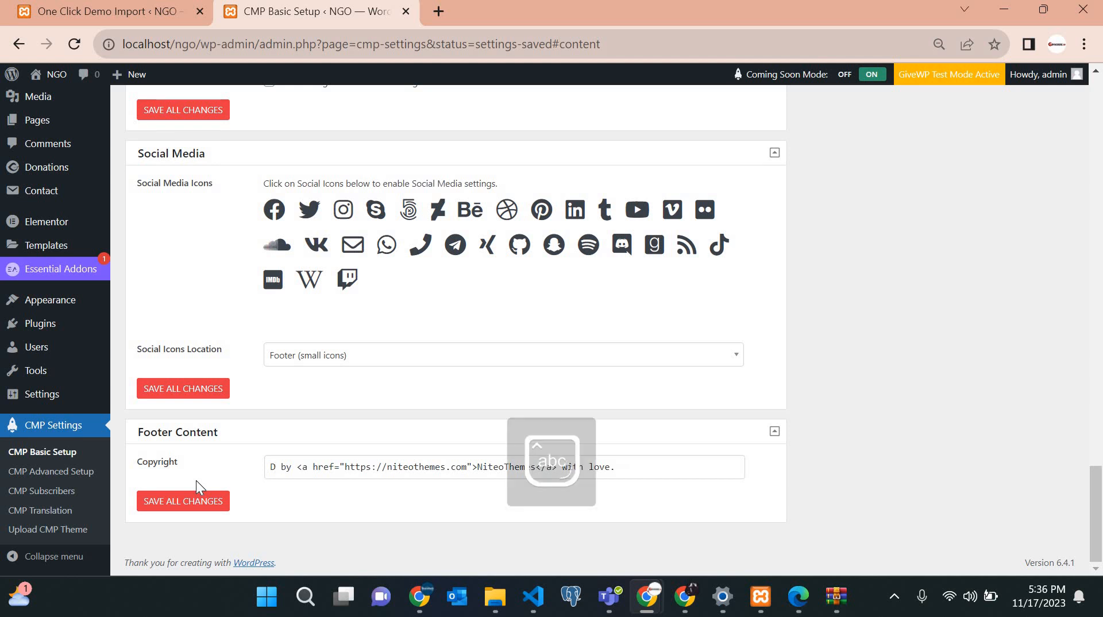
type("velopem")
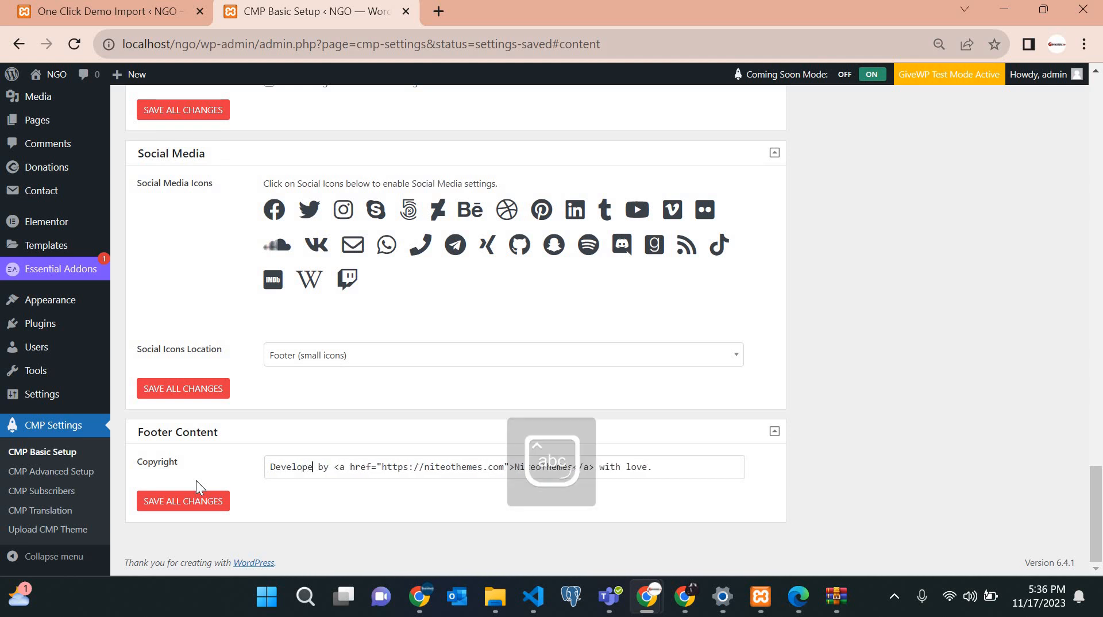
key("BackSpace")
type("d")
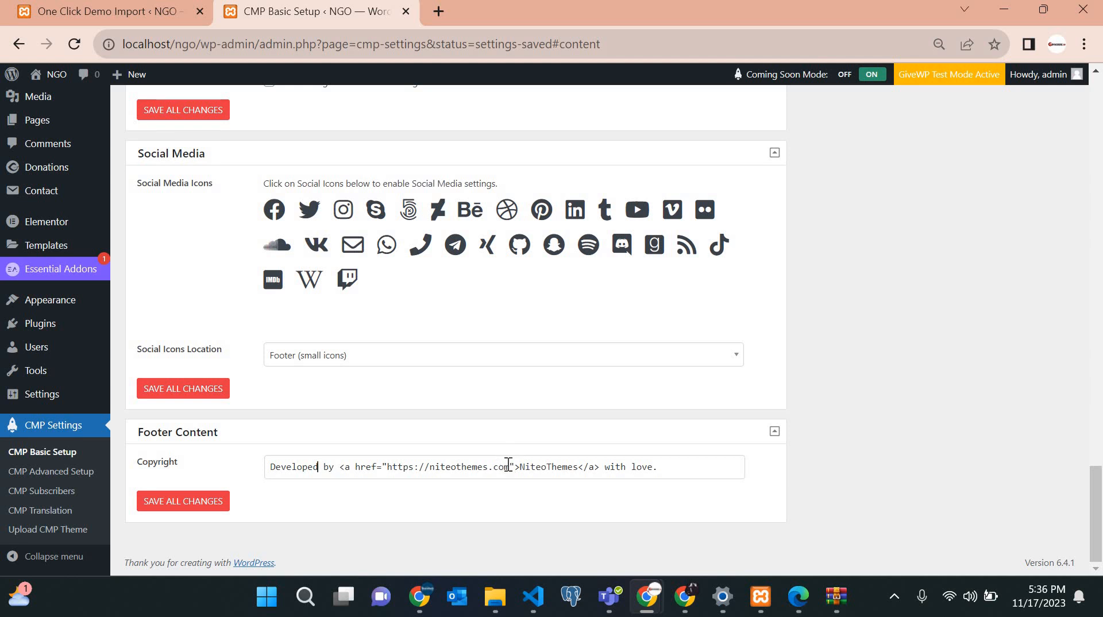
Point the credit link to bravetech.rw with link text 'Bravetech', then save all changes.
left_click_drag(433, 468, 432, 470)
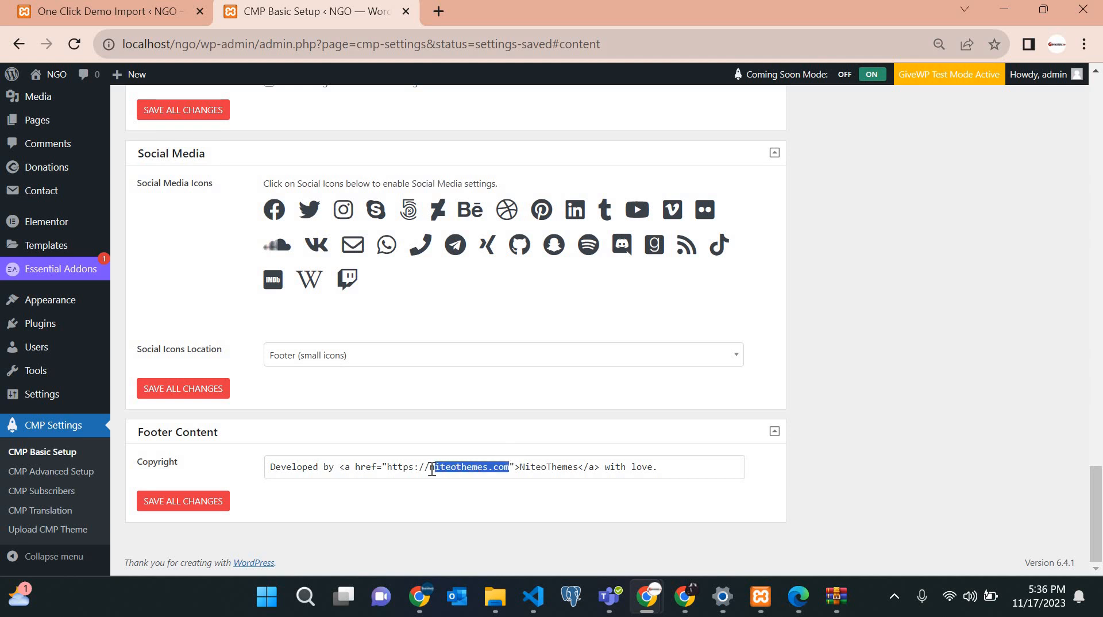
type("bravetech")
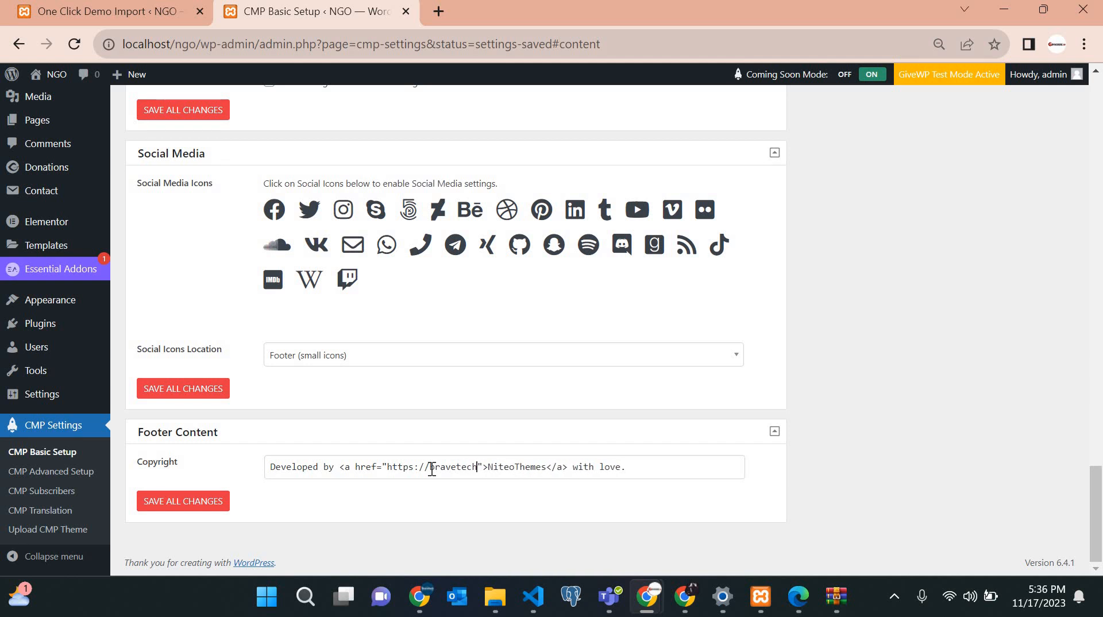
type(".c")
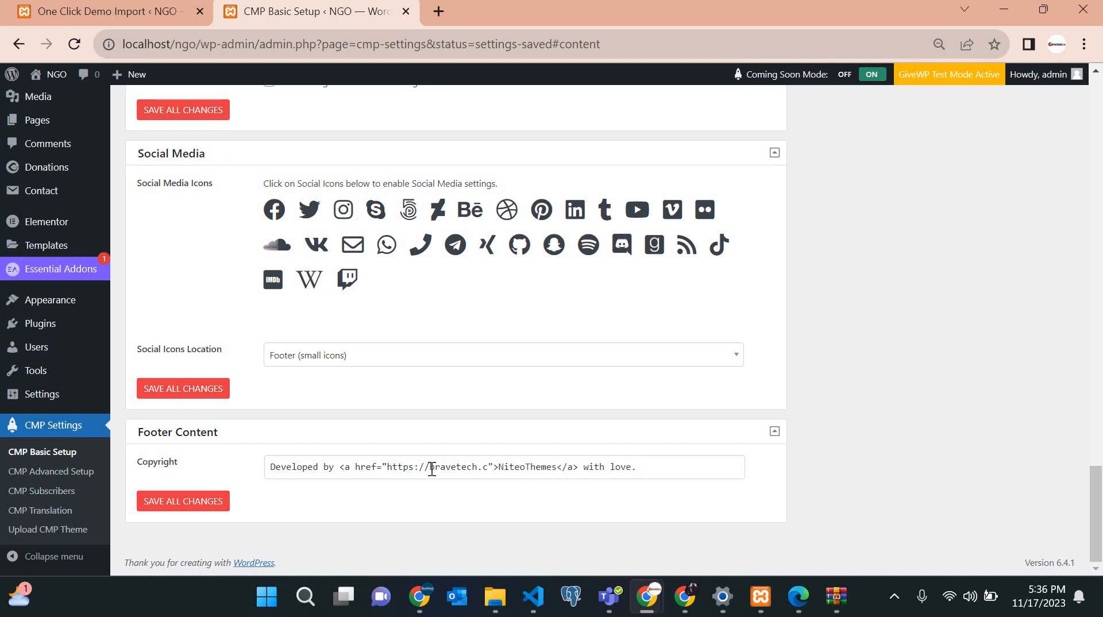
key("BackSpace")
type("rw")
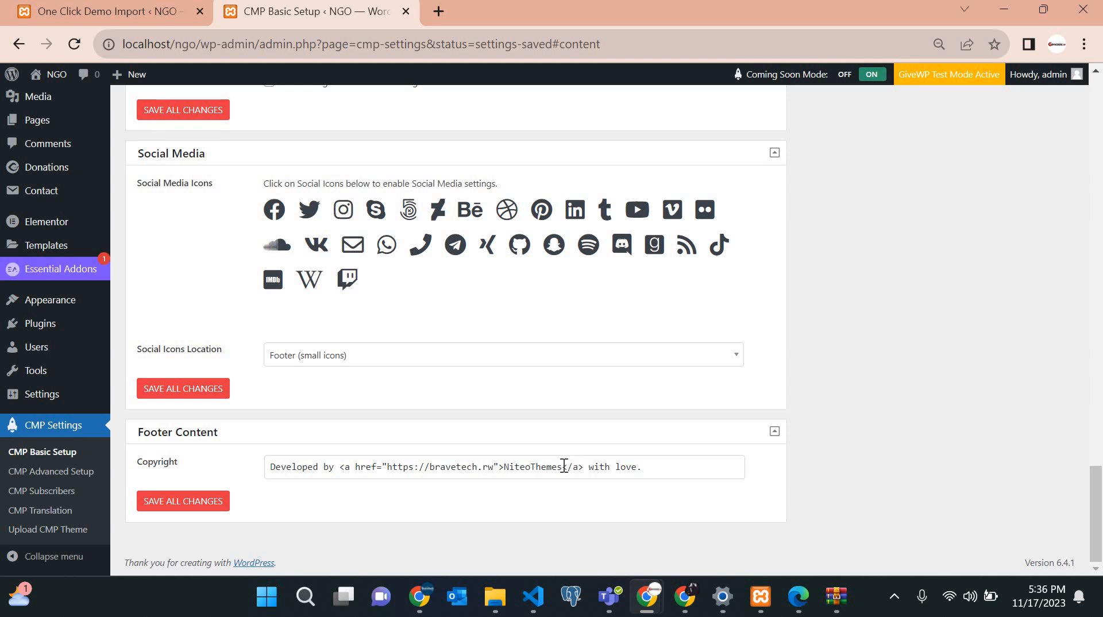
left_click_drag(563, 467, 508, 471)
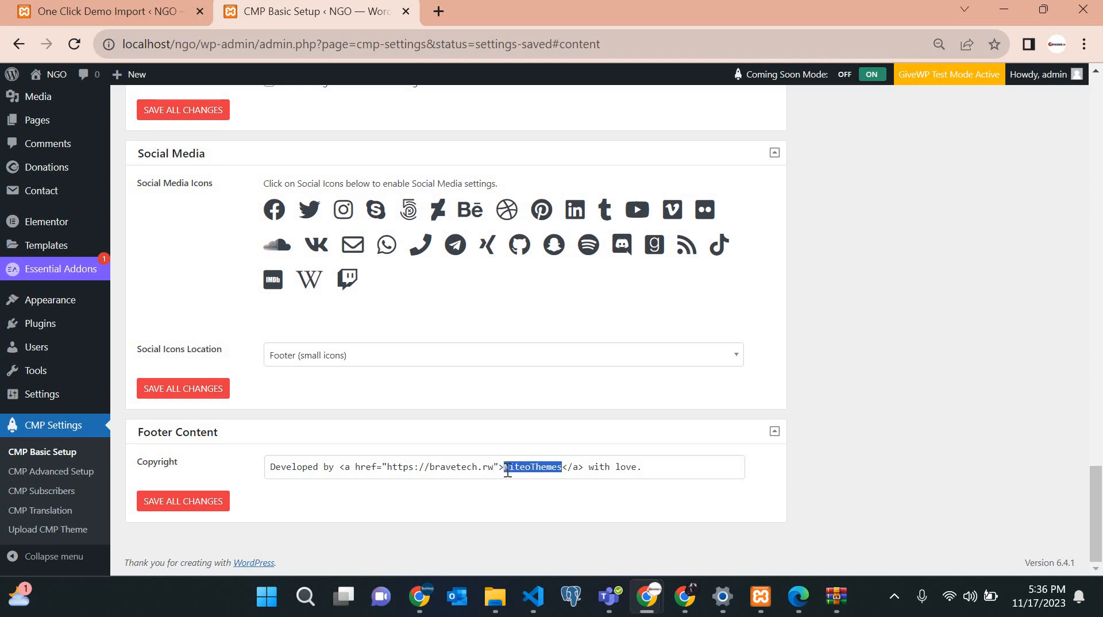
type("Bravetech</a> wit")
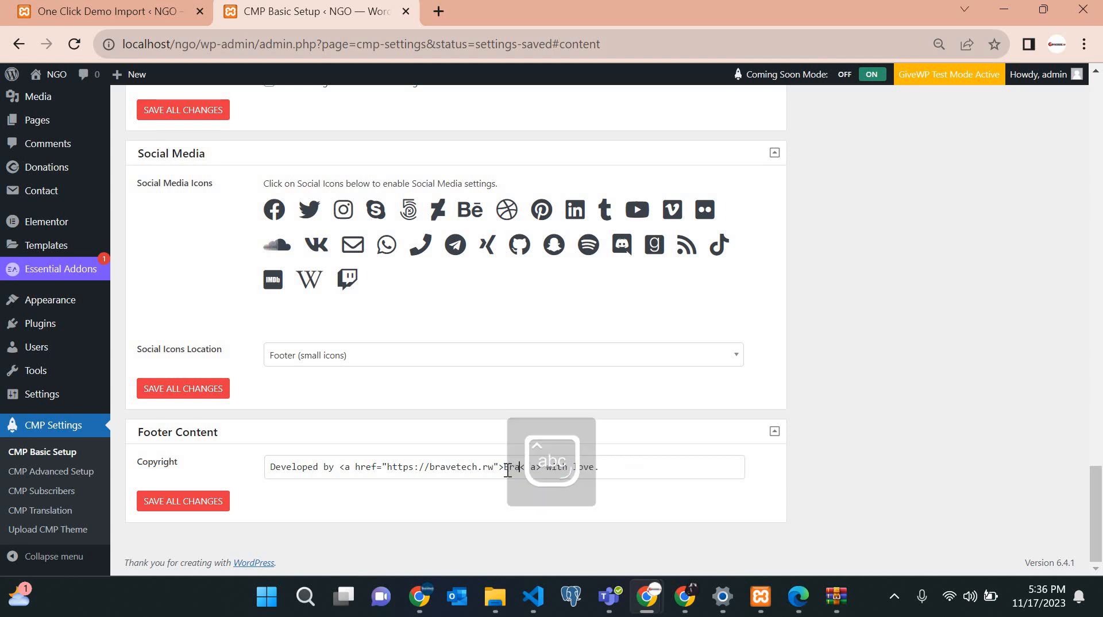
type("h")
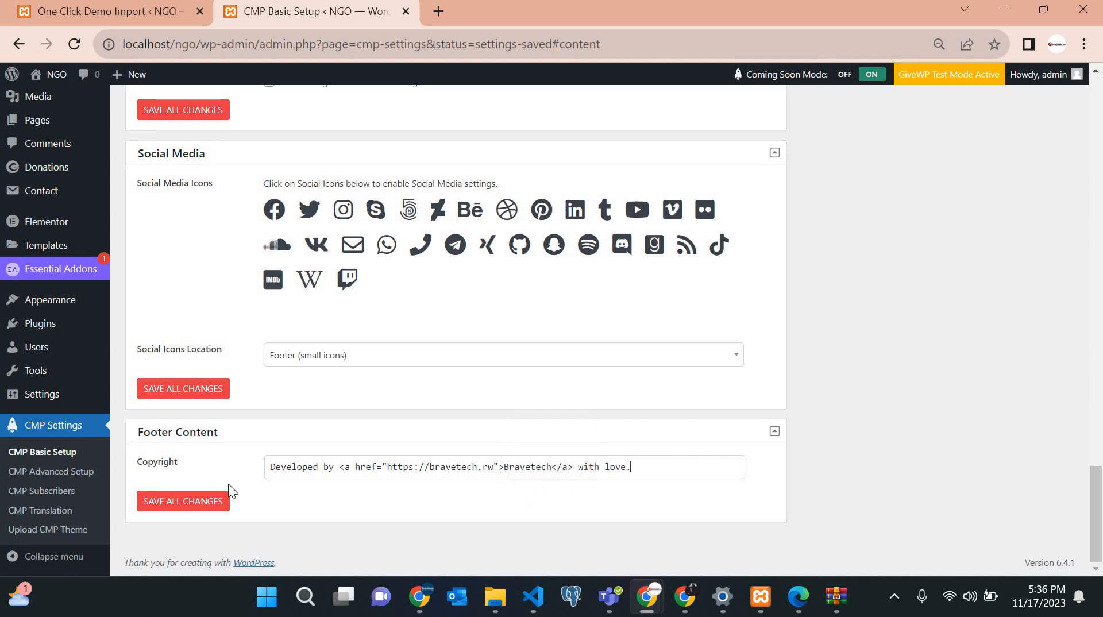
left_click(188, 500)
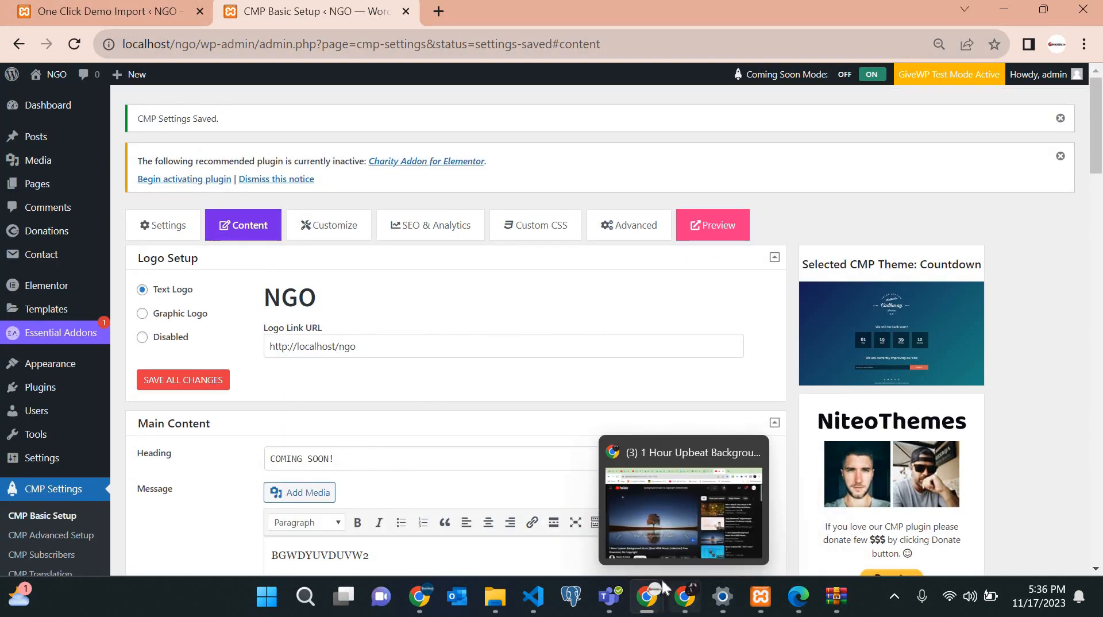
Reload the maximized incognito visitor window to show the updated coming-soon page.
mouse_move(649, 597)
left_click(815, 515)
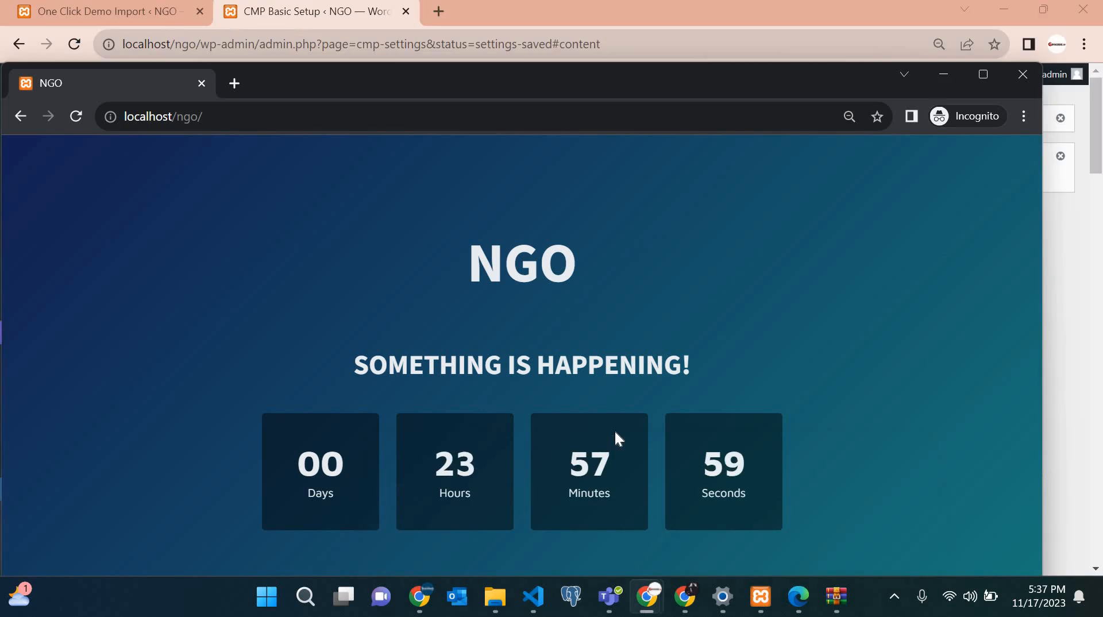
left_click(985, 74)
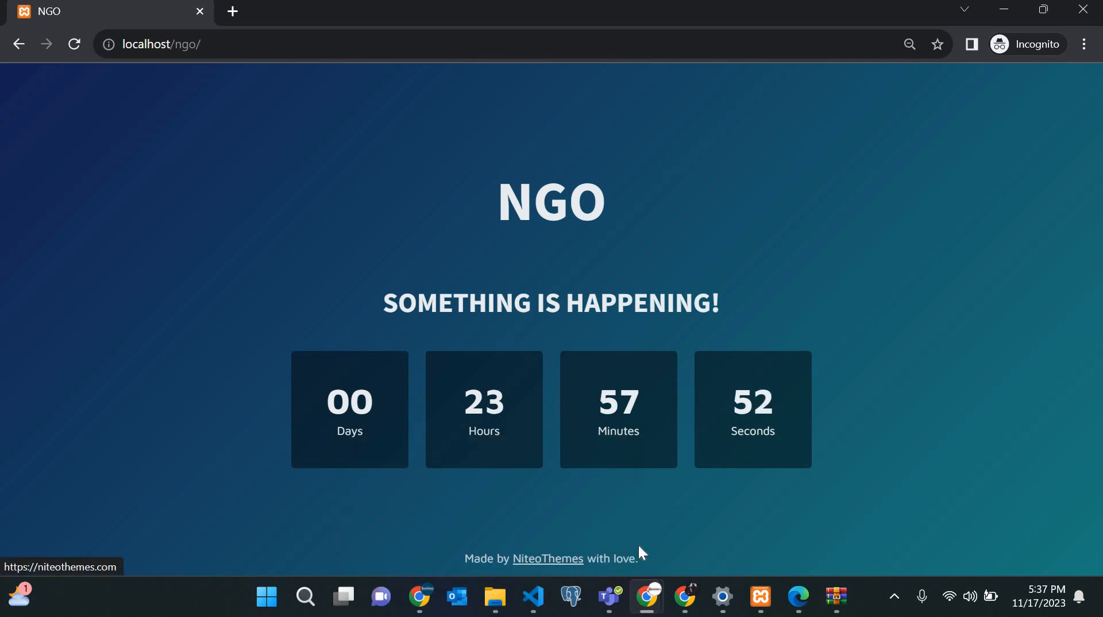
left_click(76, 50)
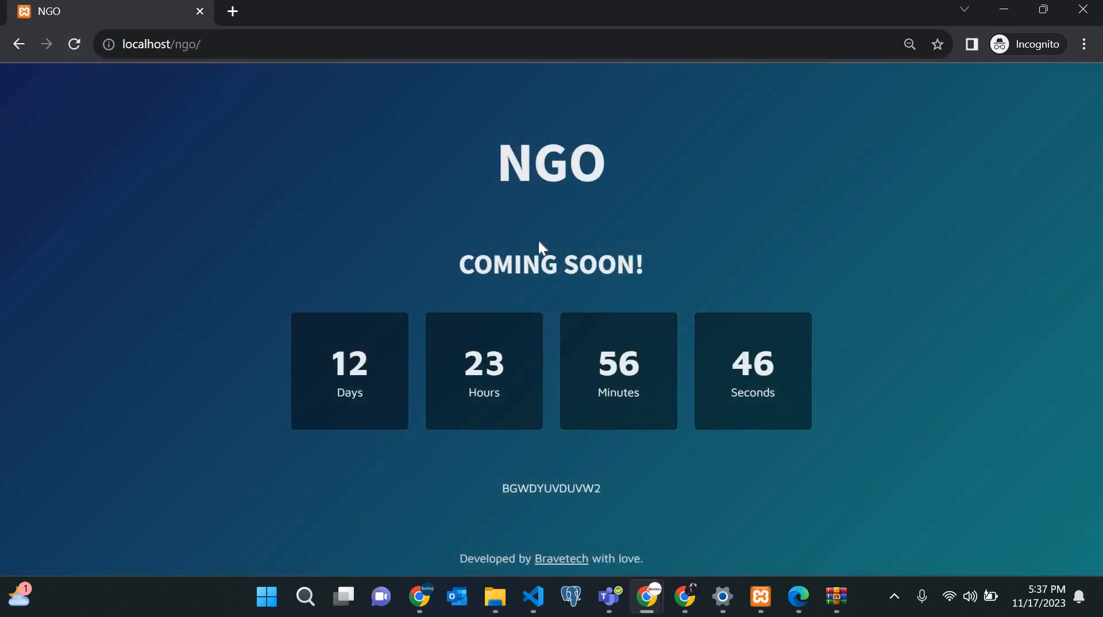
Highlight the COMING SOON! heading, 12 Days countdown, message line and Bravetech footer credit.
triple_click(707, 262)
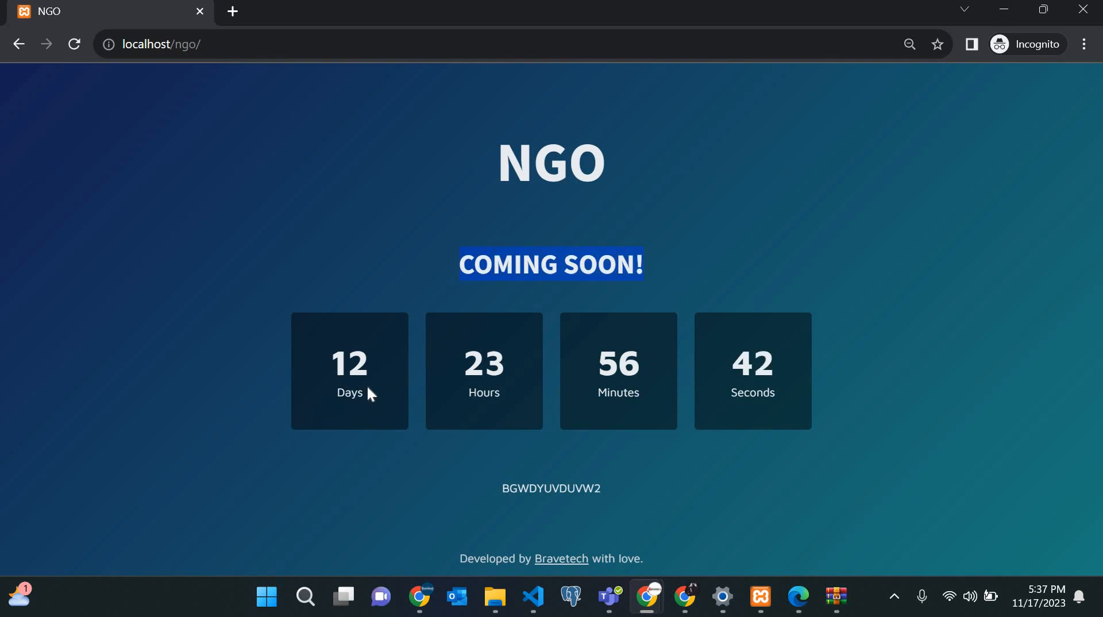
left_click_drag(323, 347, 486, 381)
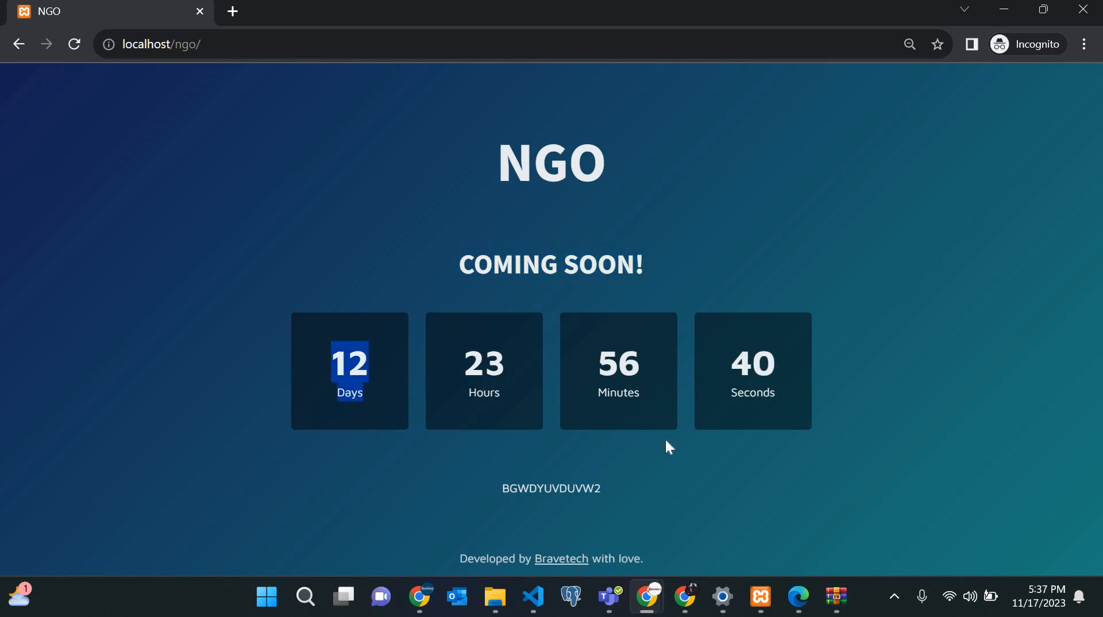
left_click(608, 414)
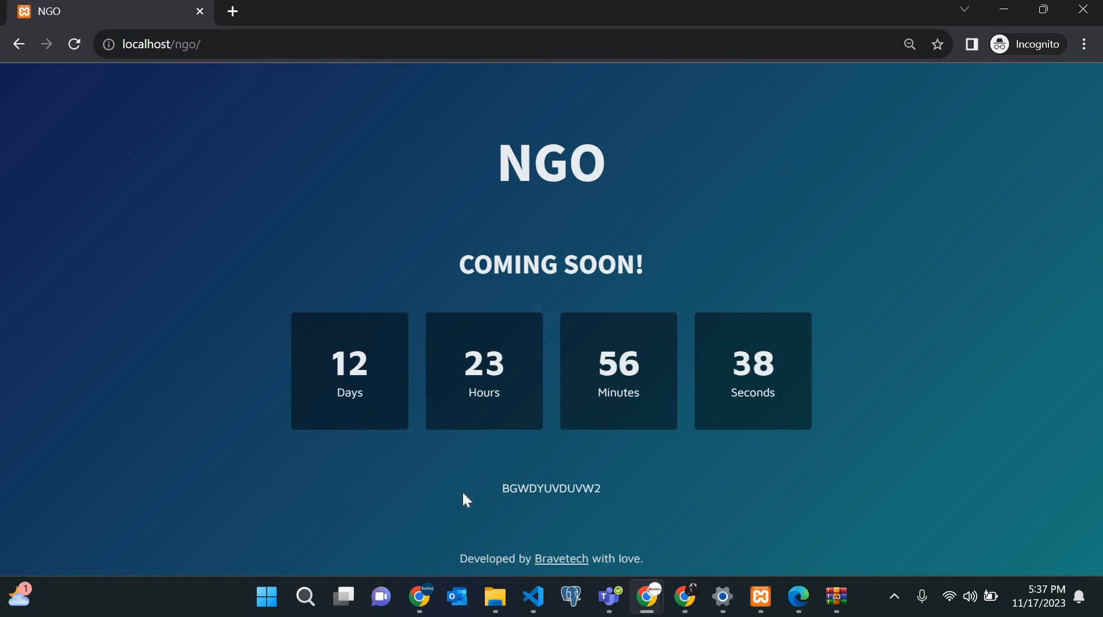
left_click_drag(463, 494, 530, 509)
left_click_drag(653, 553, 368, 561)
Follow the Bravetech footer link and browse bravetech.rw down to its contact section and back to the top.
left_click(560, 564)
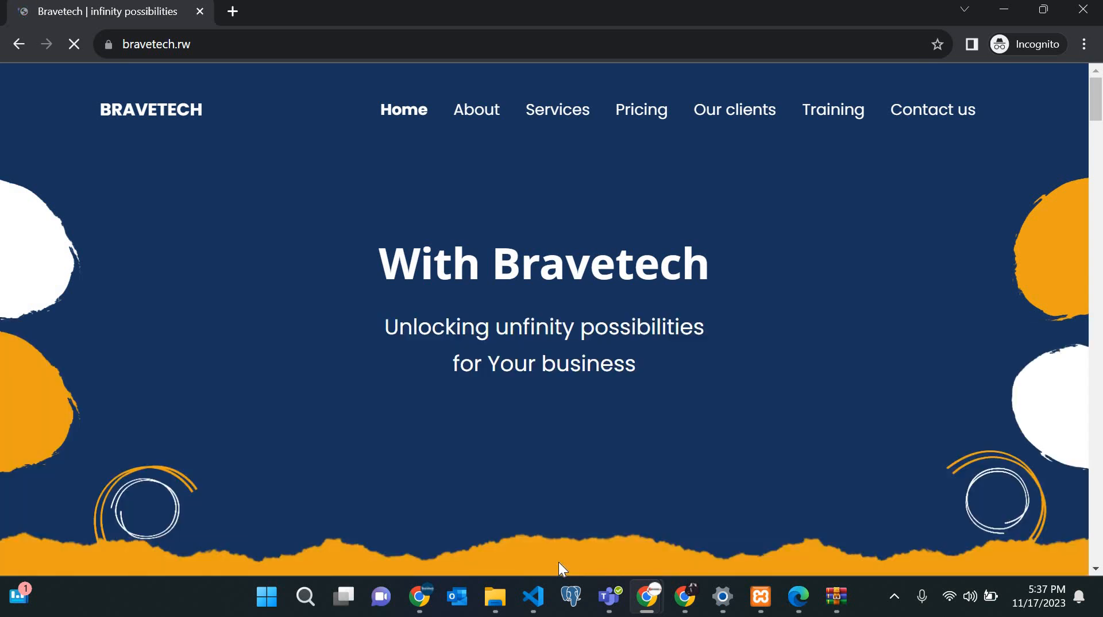
scroll(558, 562, "down", 20)
scroll(558, 566, "down", 15)
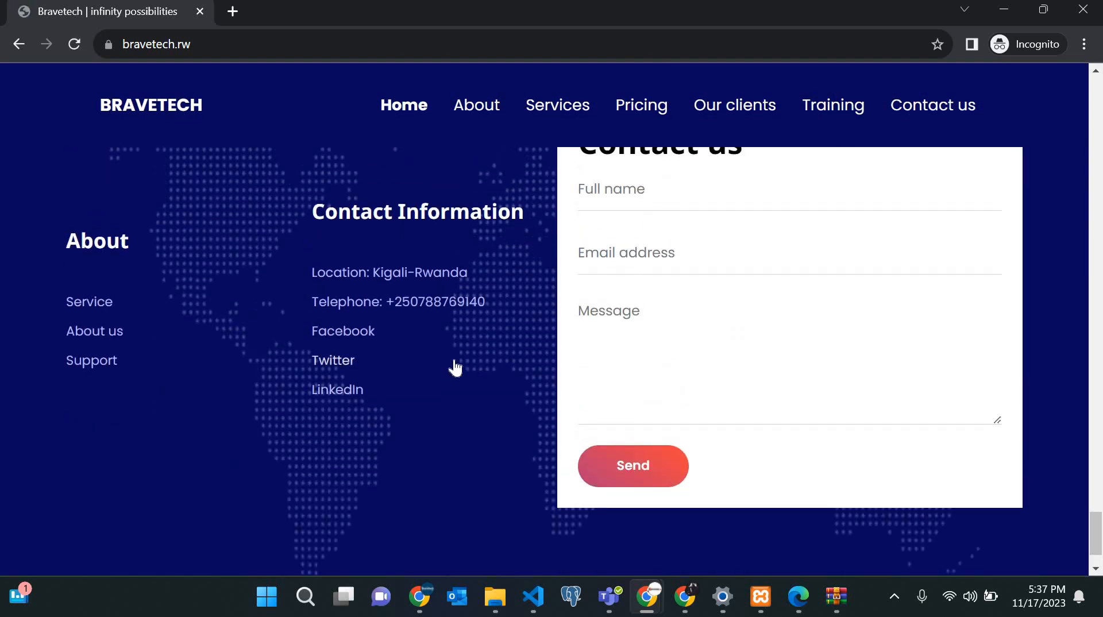
scroll(455, 368, "up", 5)
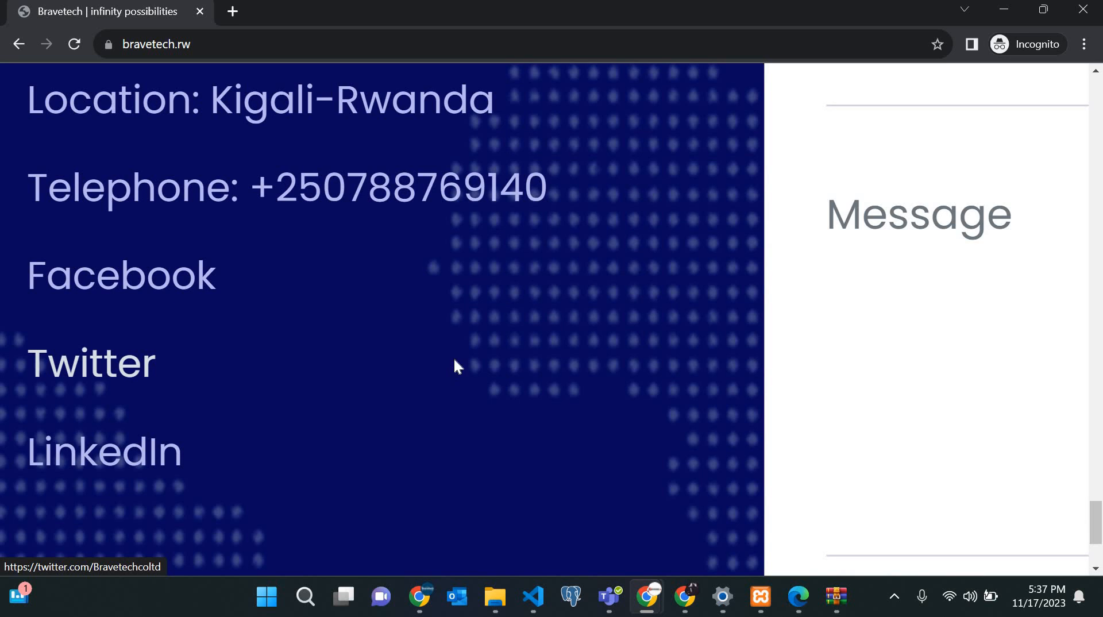
scroll(455, 367, "up", 2)
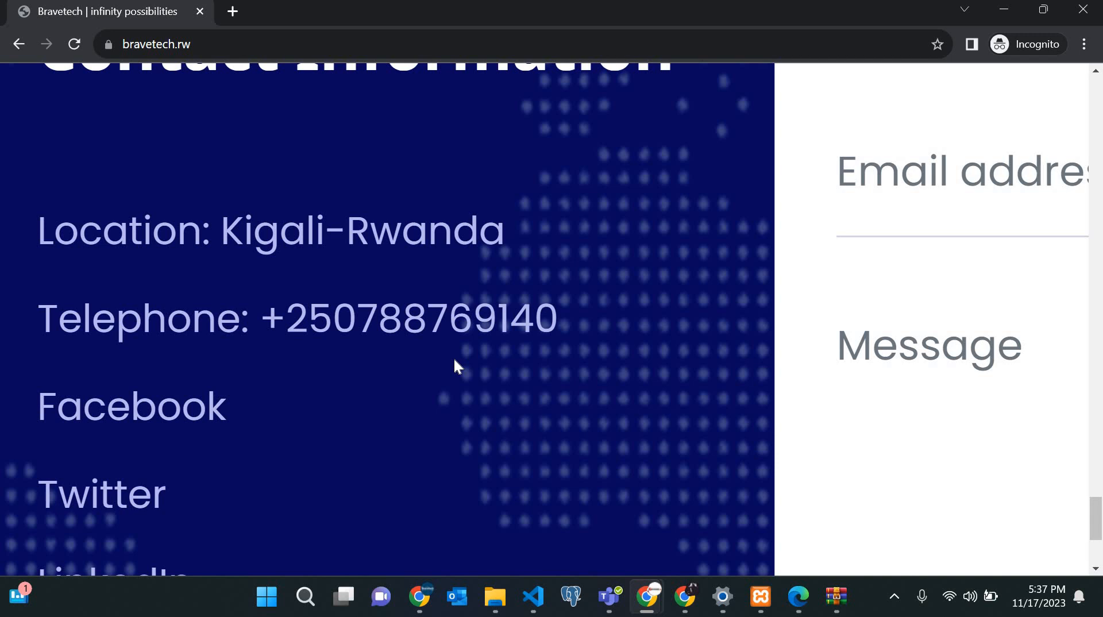
scroll(455, 368, "down", 6)
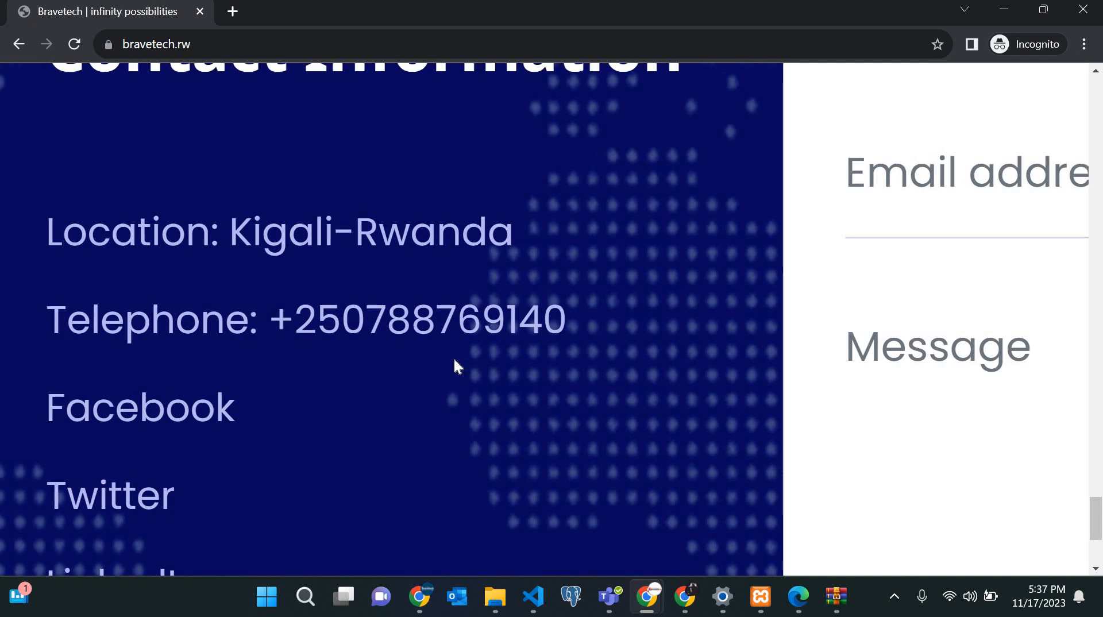
scroll(454, 357, "up", 20)
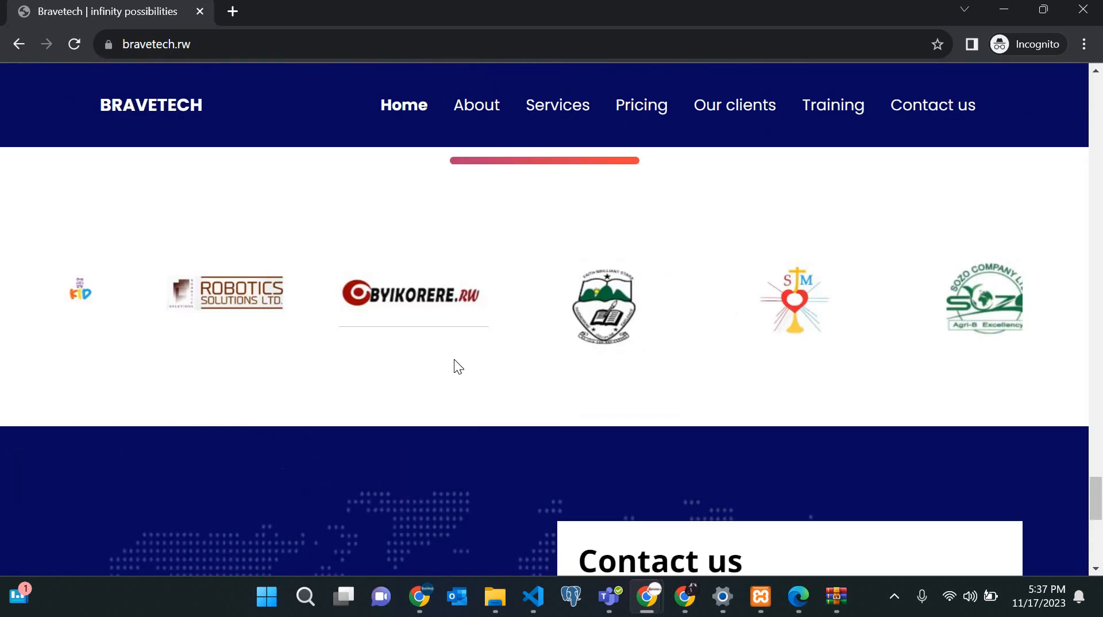
scroll(382, 218, "up", 10)
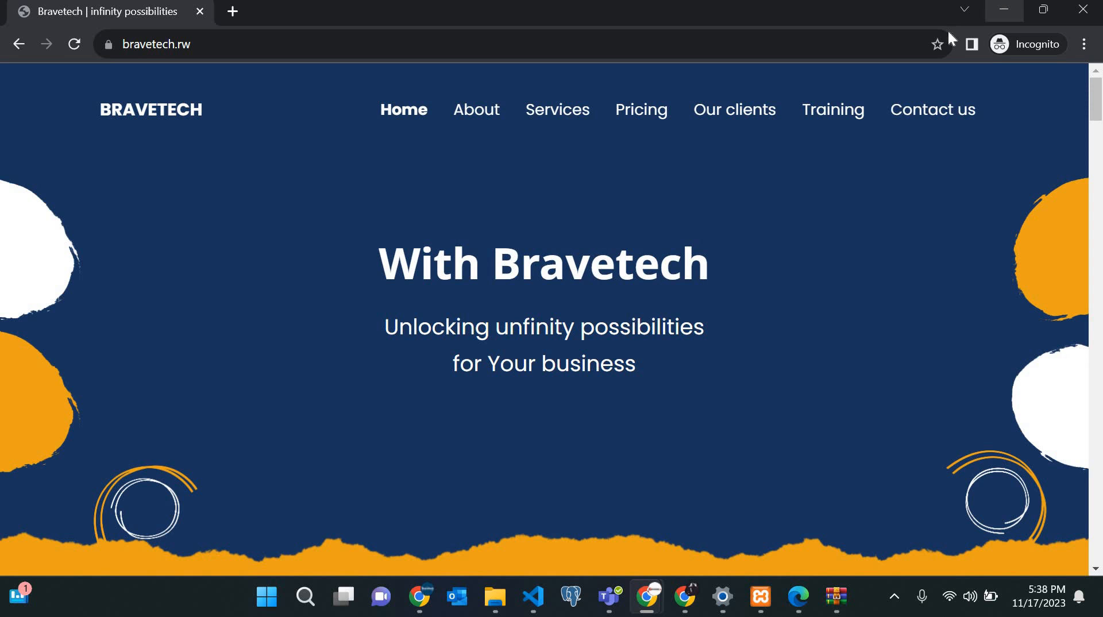
Minimize the incognito window and close the CMP Basic Setup tab.
left_click(1005, 10)
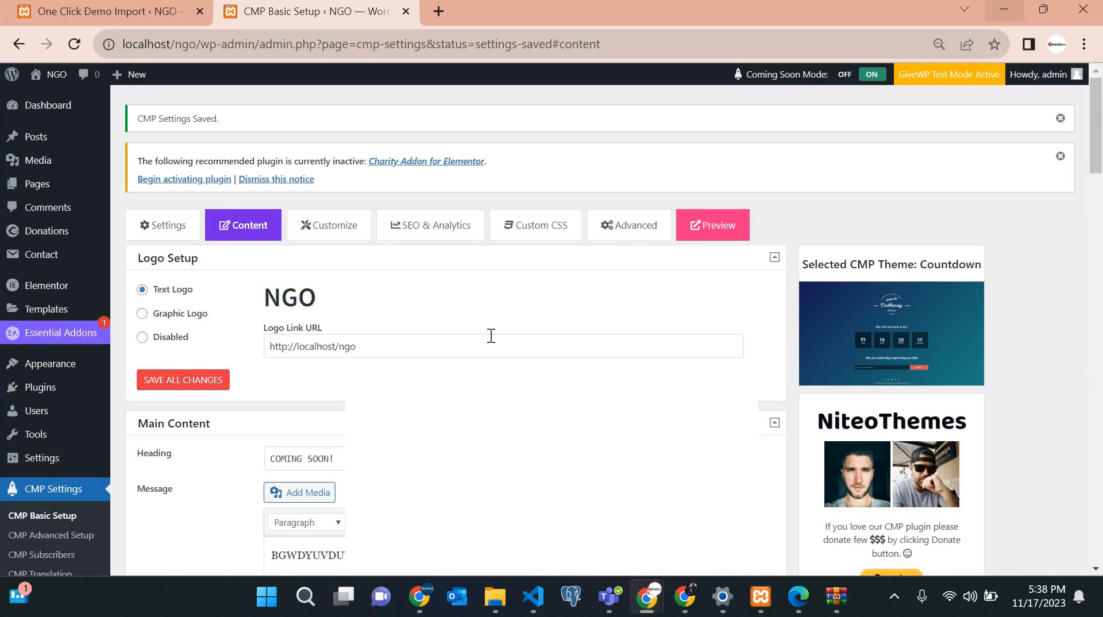
left_click(94, 8)
left_click(282, 14)
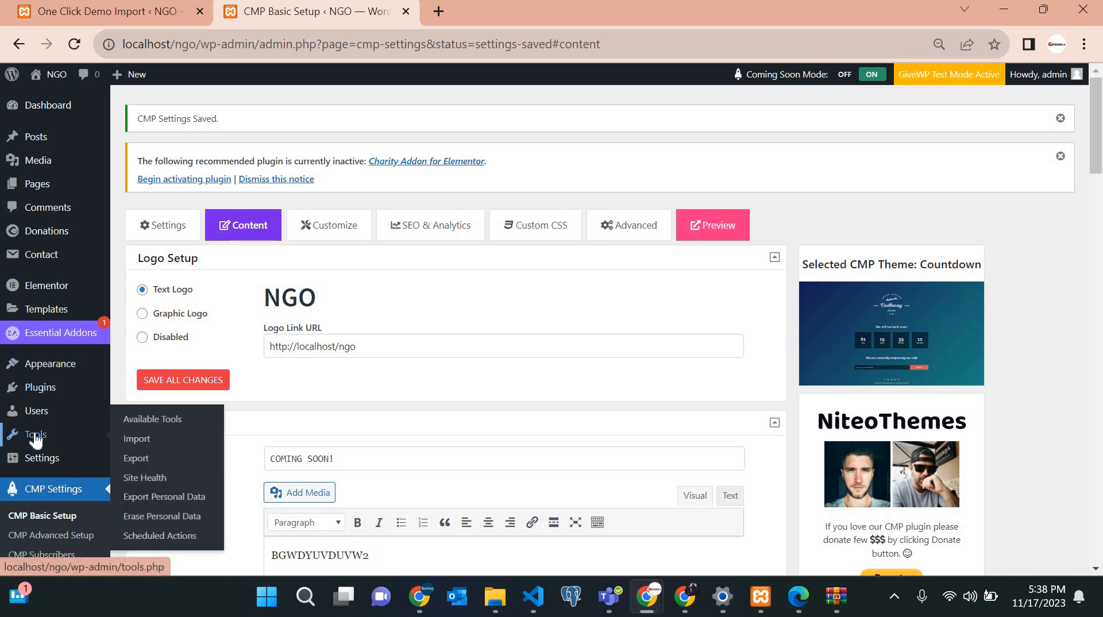
scroll(354, 254, "down", 3)
scroll(364, 360, "up", 3)
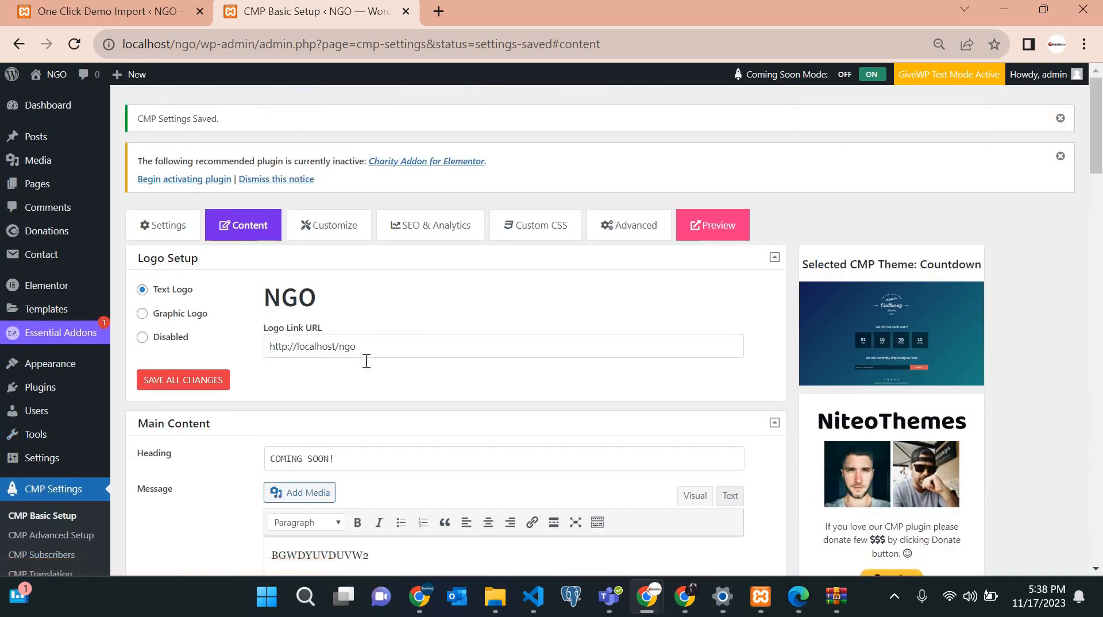
scroll(364, 360, "down", 5)
scroll(364, 360, "up", 5)
left_click(406, 11)
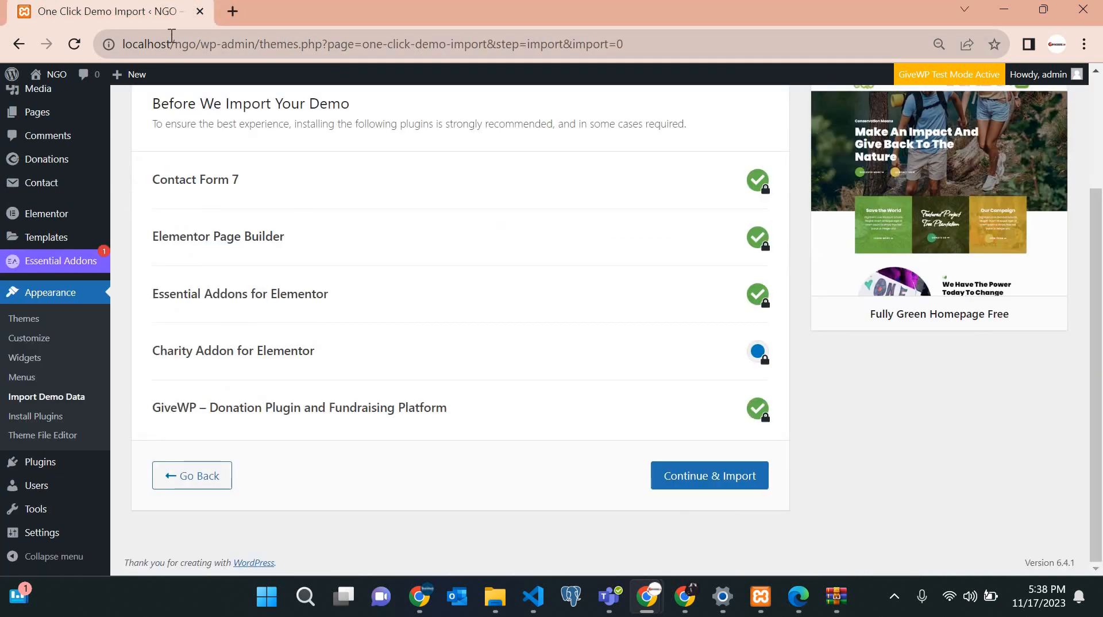
Load the NGO site's front page at localhost/ngo in a new tab.
left_click(239, 9)
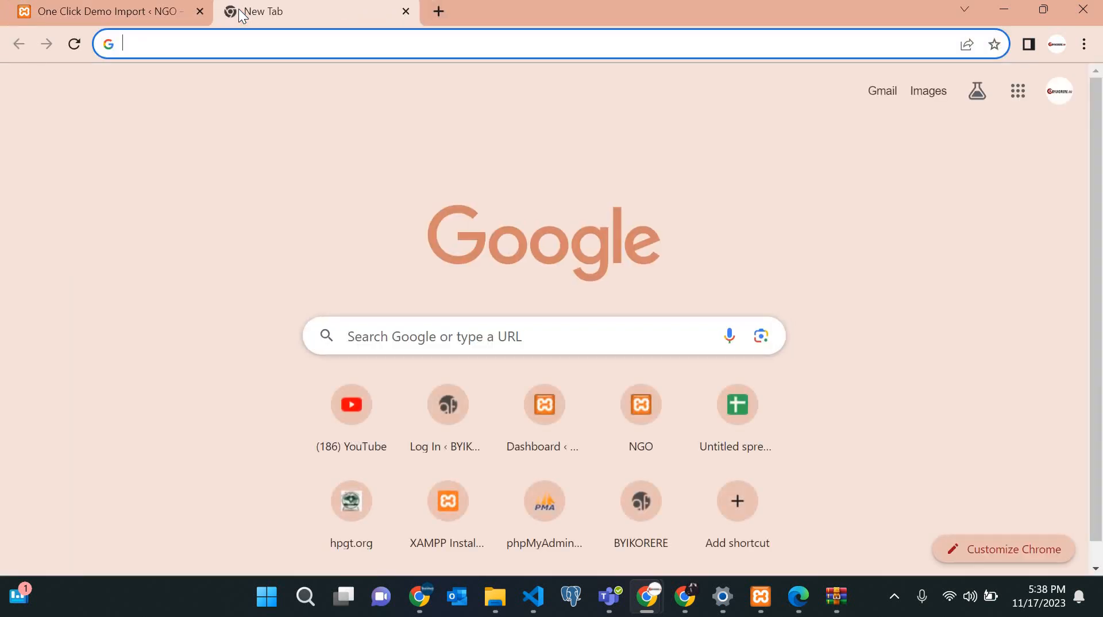
type("w")
key("BackSpace")
type("l")
key("Return")
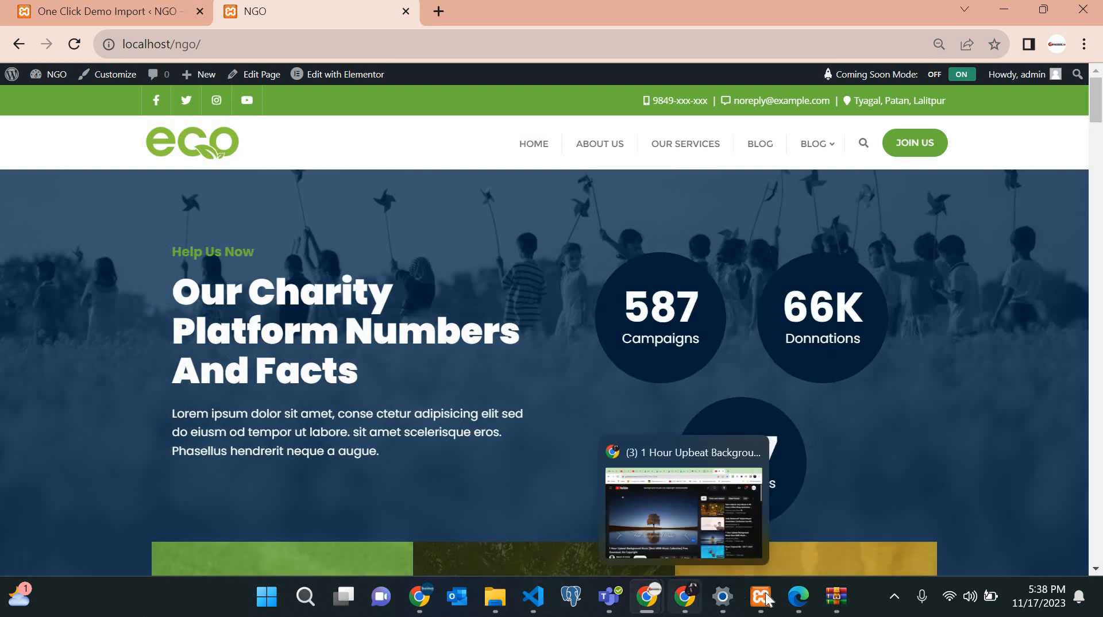
Close the separate Edge window holding the WordPress dashboard.
mouse_move(798, 598)
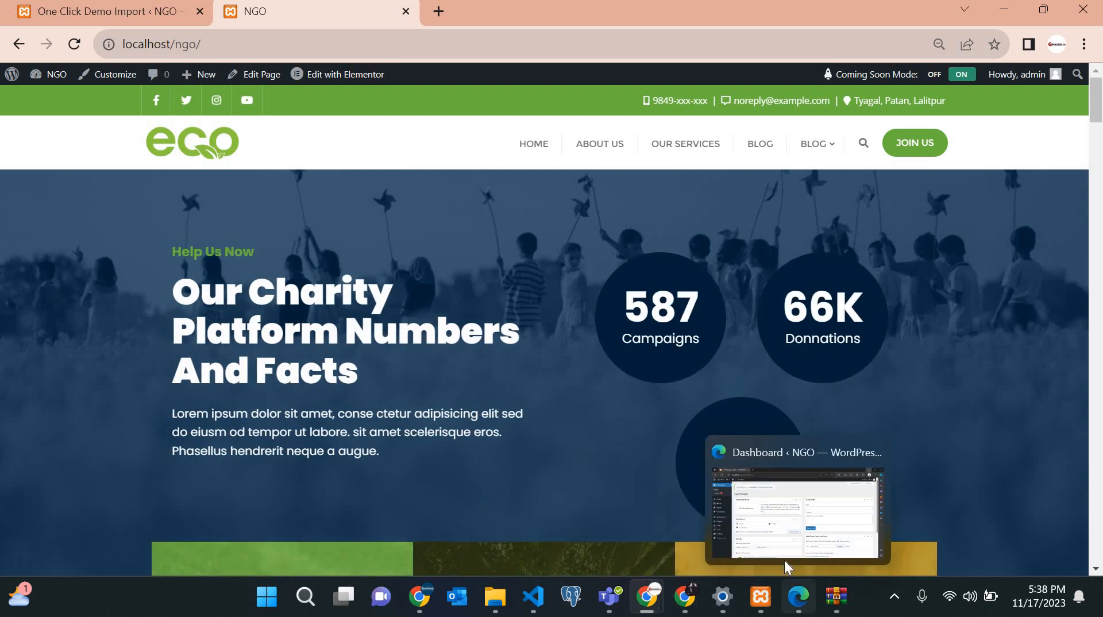
left_click(779, 527)
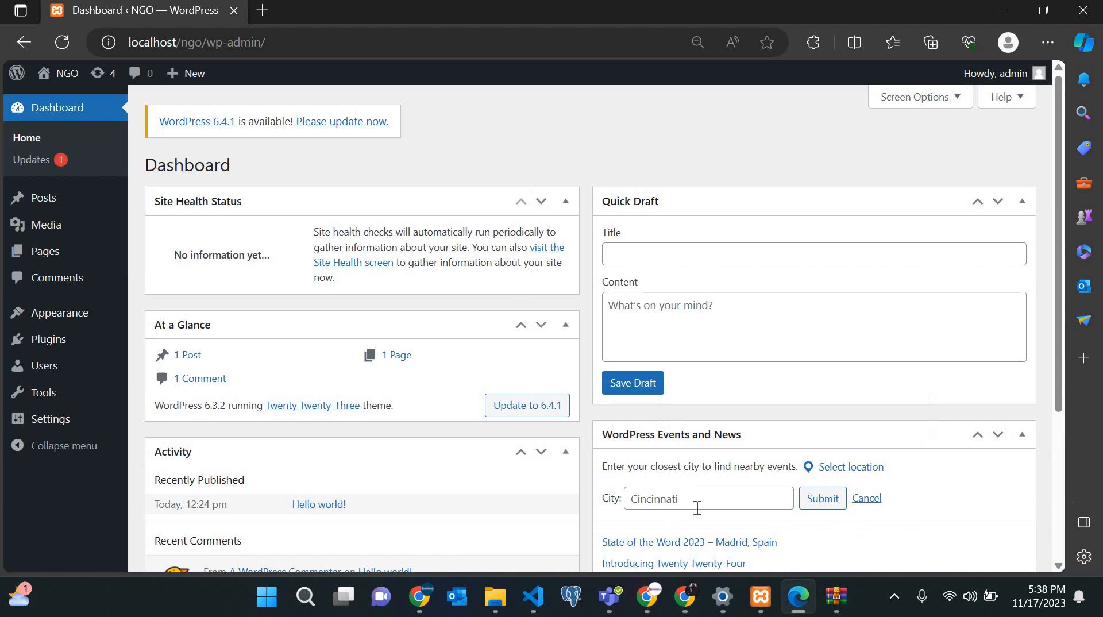
left_click(797, 607)
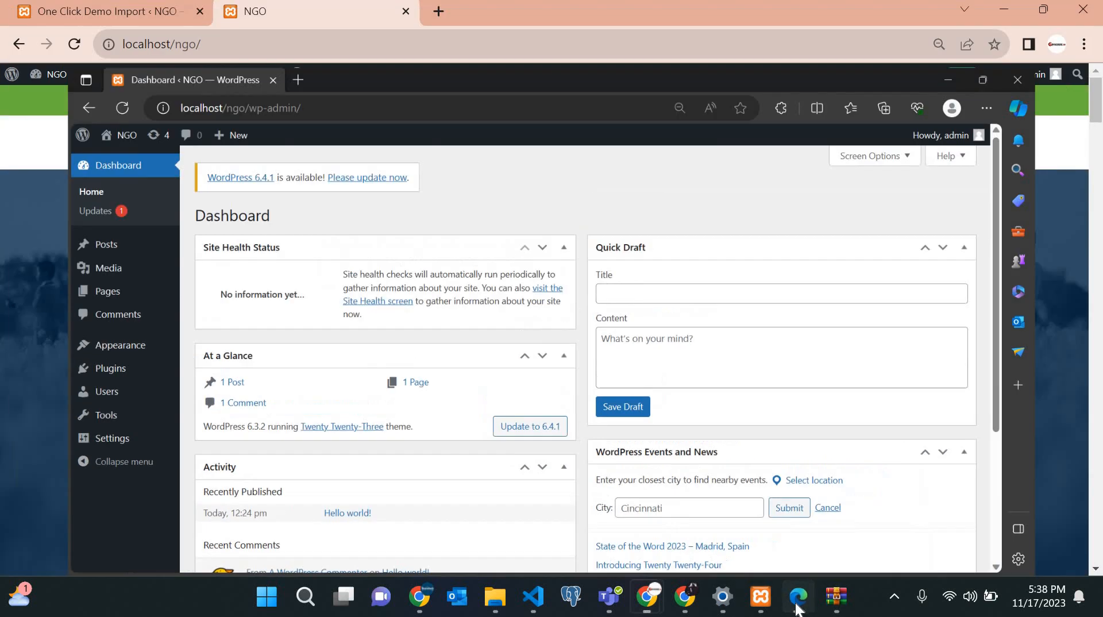
left_click(798, 608)
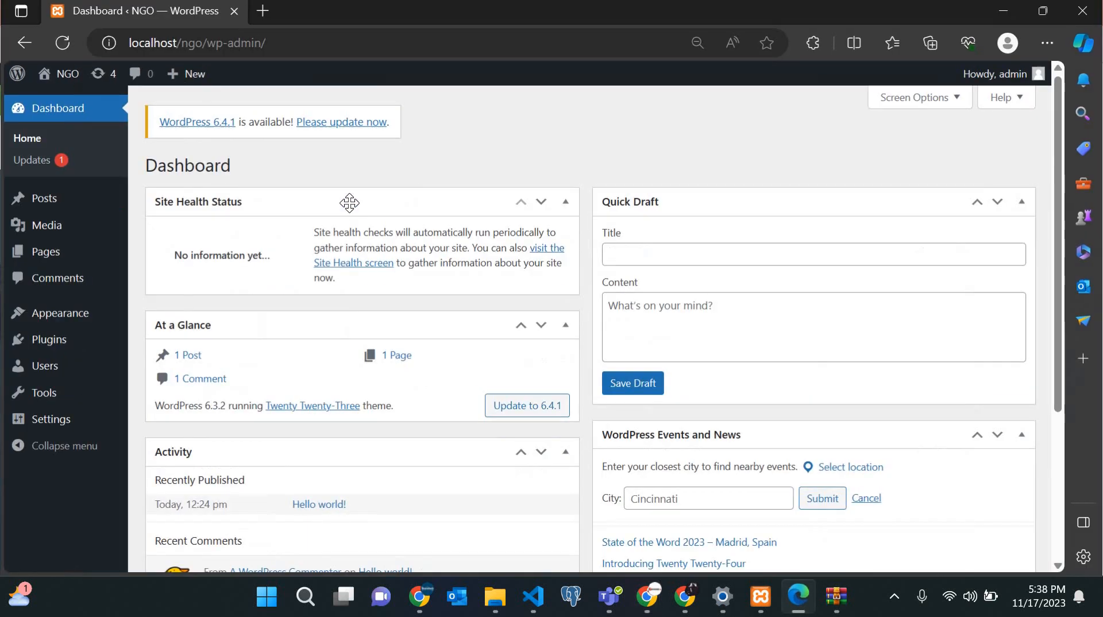
left_click(1049, 43)
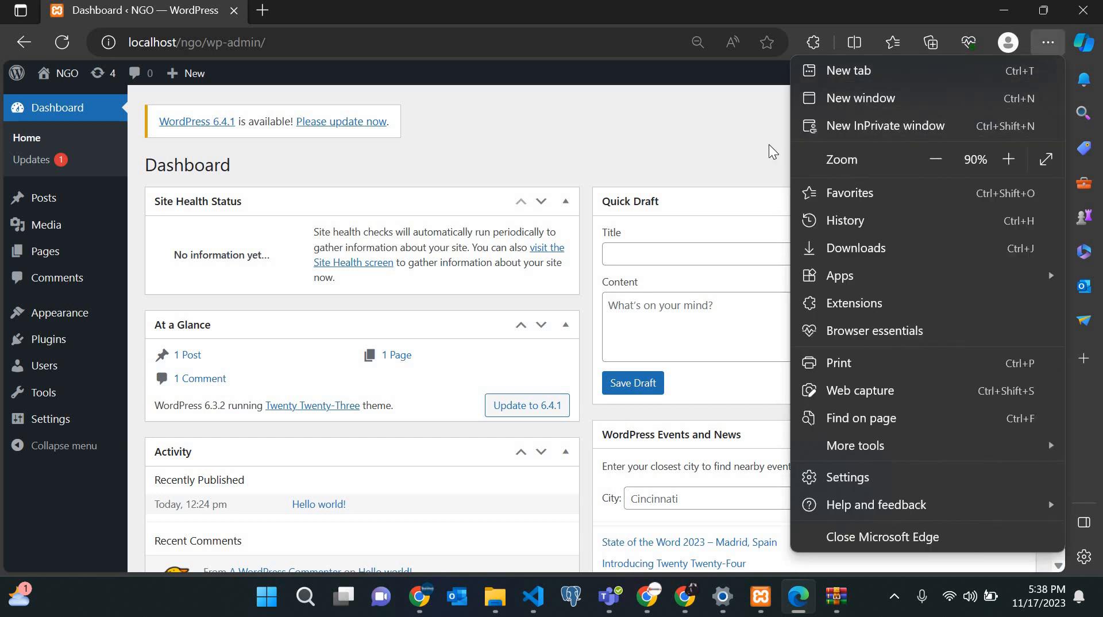
left_click(1083, 10)
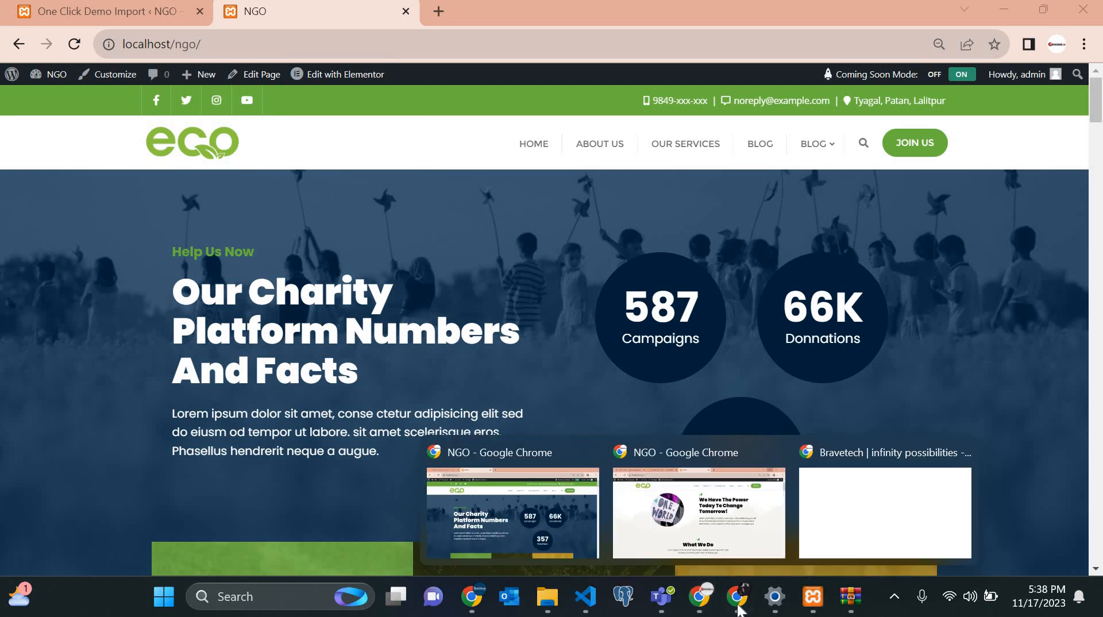
mouse_move(699, 600)
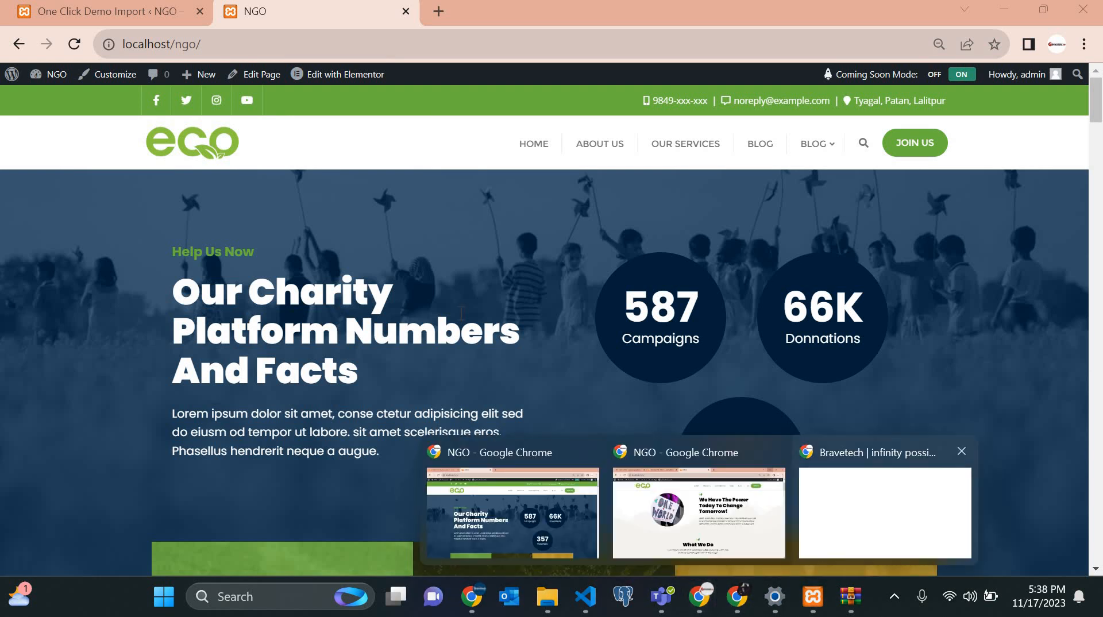
left_click(839, 534)
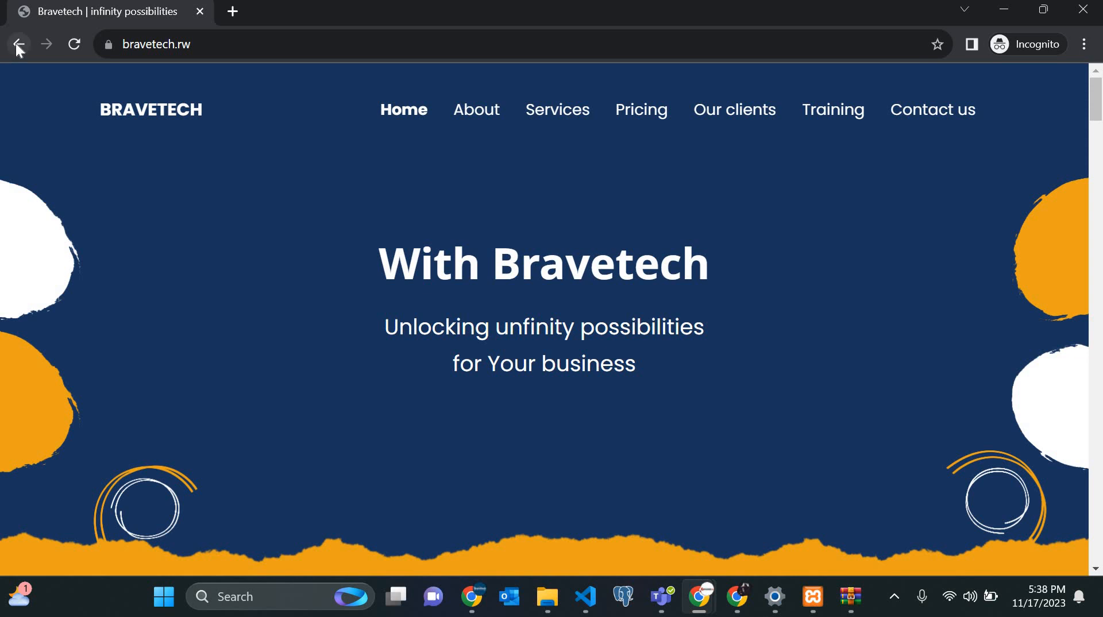
left_click(18, 44)
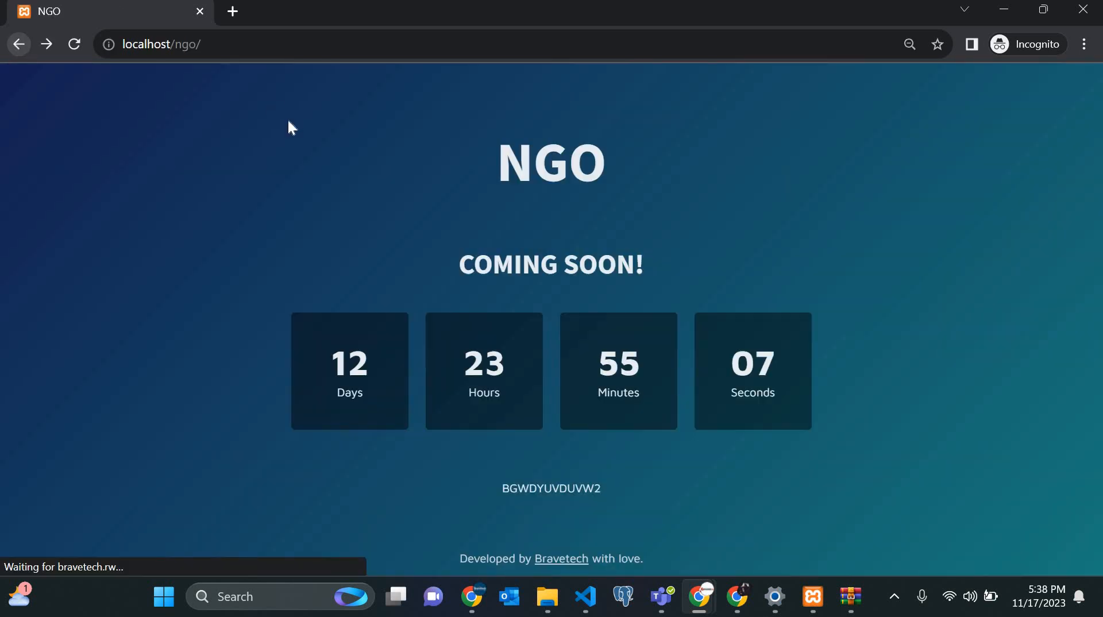
left_click(67, 52)
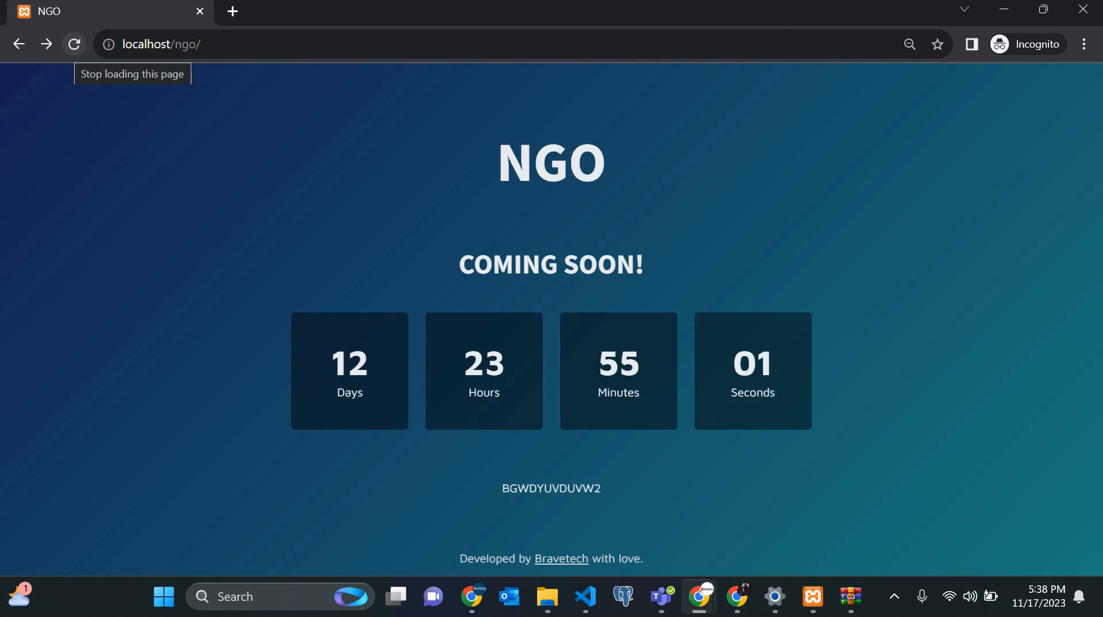
left_click(1006, 10)
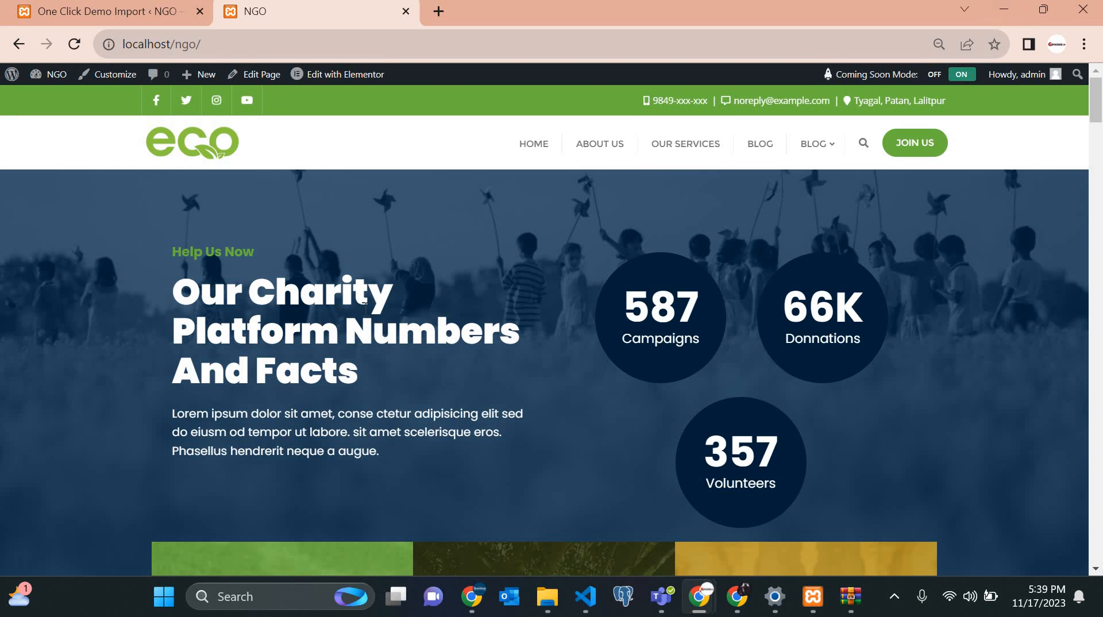
Highlight the top bar contact details and the header logo and menu on the NGO homepage.
scroll(364, 309, "down", 10)
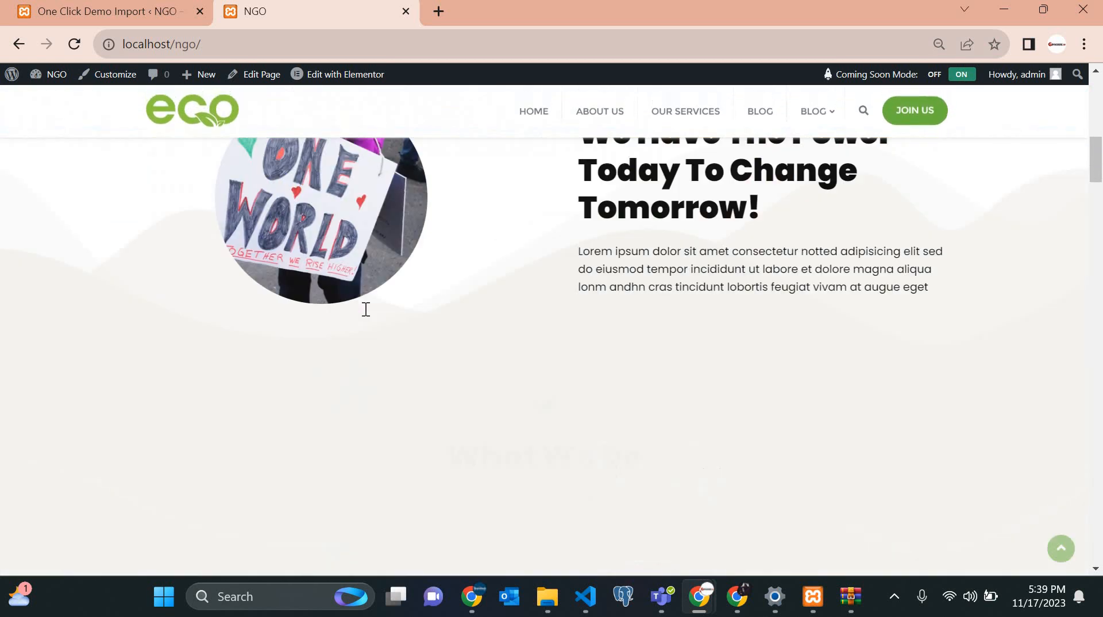
scroll(365, 309, "up", 7)
scroll(366, 309, "up", 3)
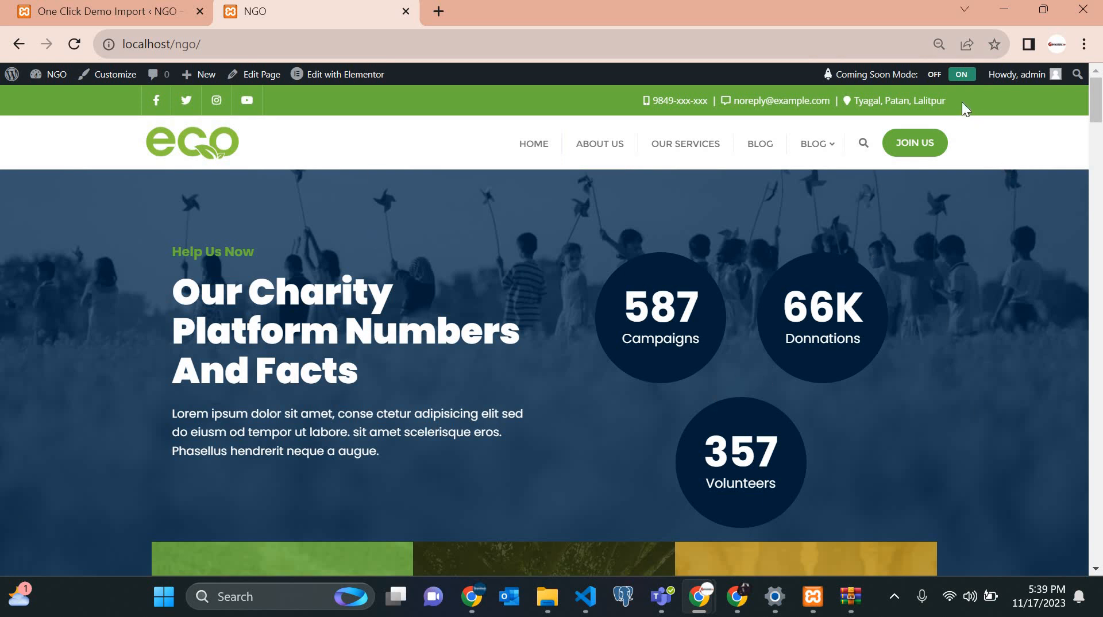
left_click_drag(585, 106, 644, 99)
left_click_drag(93, 107, 564, 159)
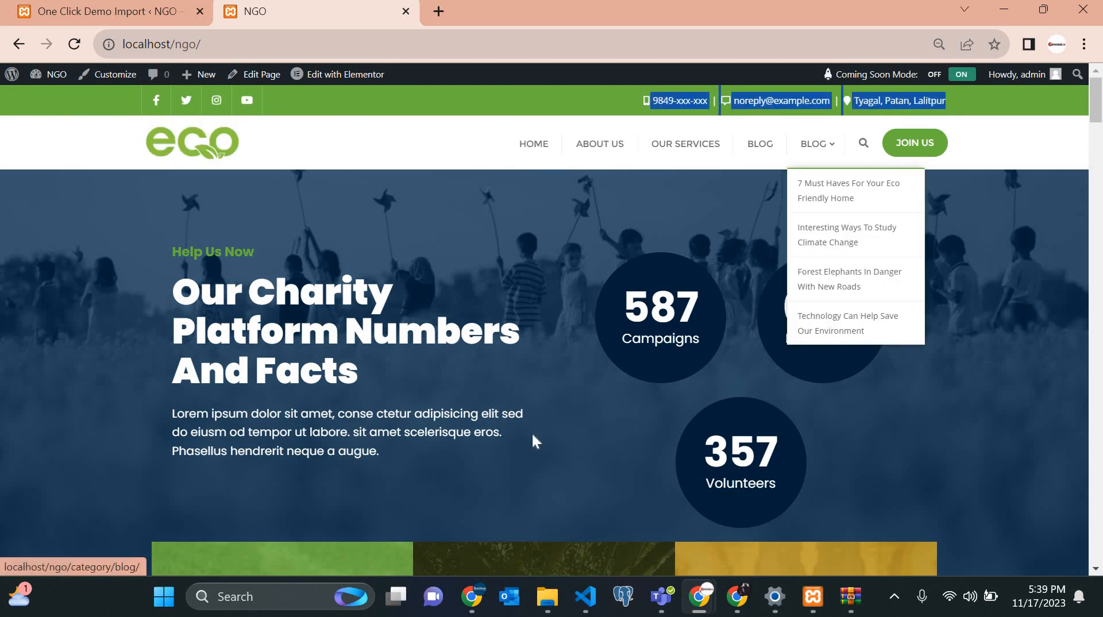
Launch the theme Customizer from the admin bar's Customize link.
scroll(532, 435, "down", 1)
scroll(600, 352, "down", 15)
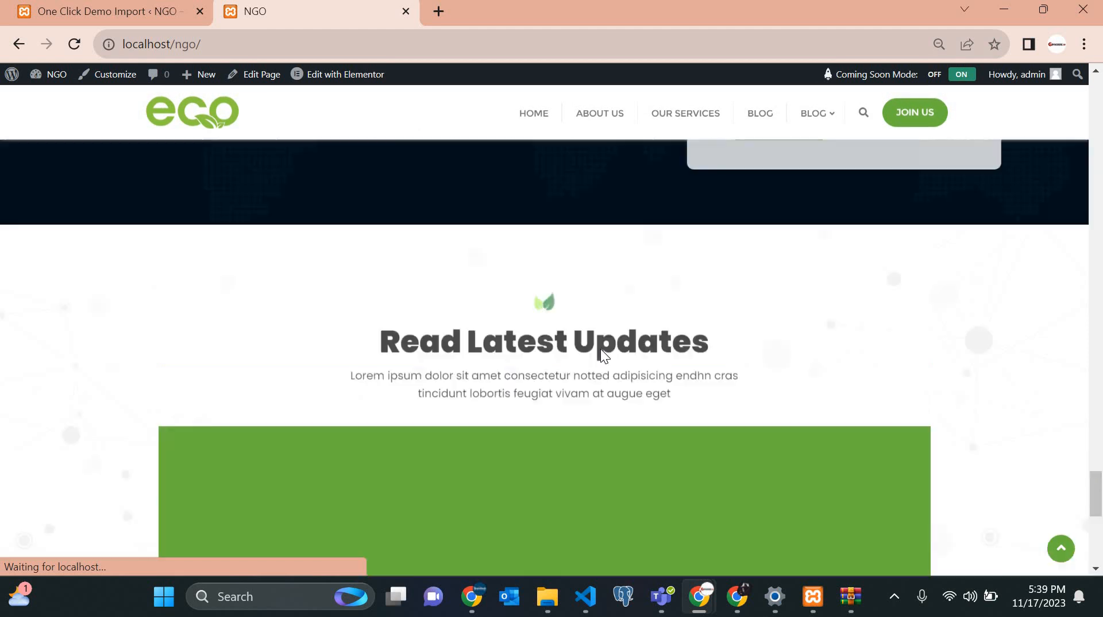
scroll(601, 349, "up", 15)
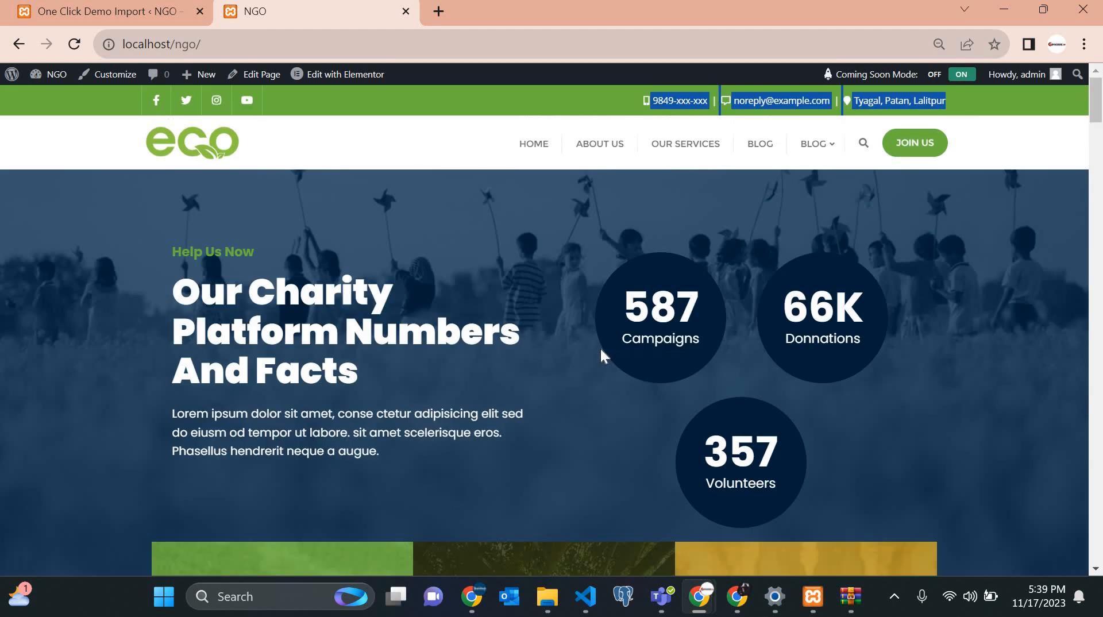
scroll(601, 350, "down", 8)
scroll(540, 328, "up", 8)
left_click(95, 78)
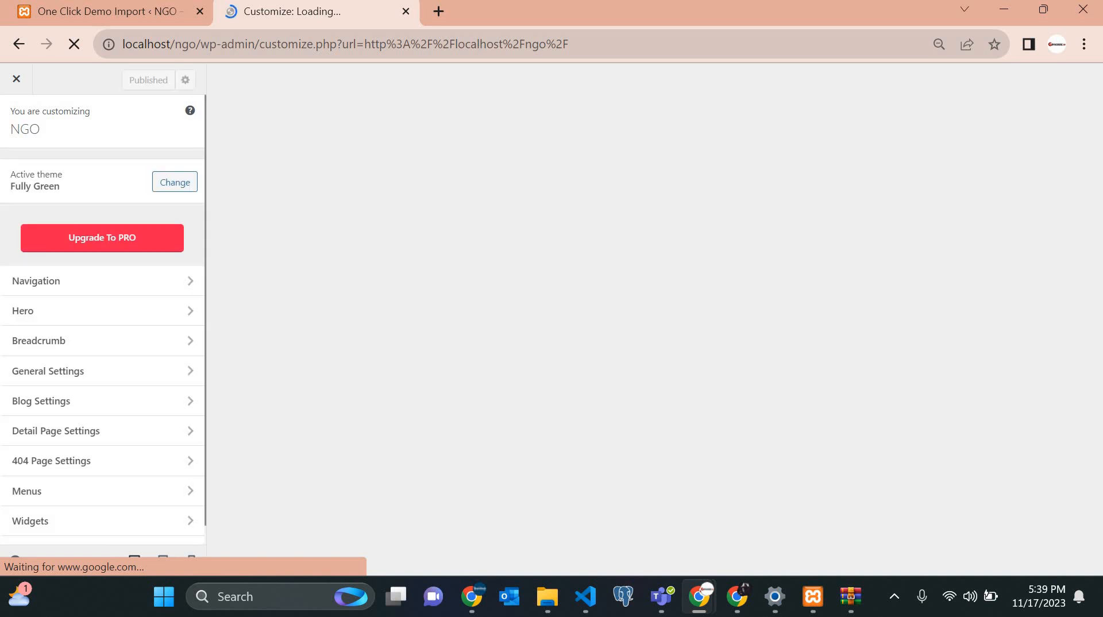
Once the Fully Green Customizer loads, open its Navigation settings group.
key("alt+Tab")
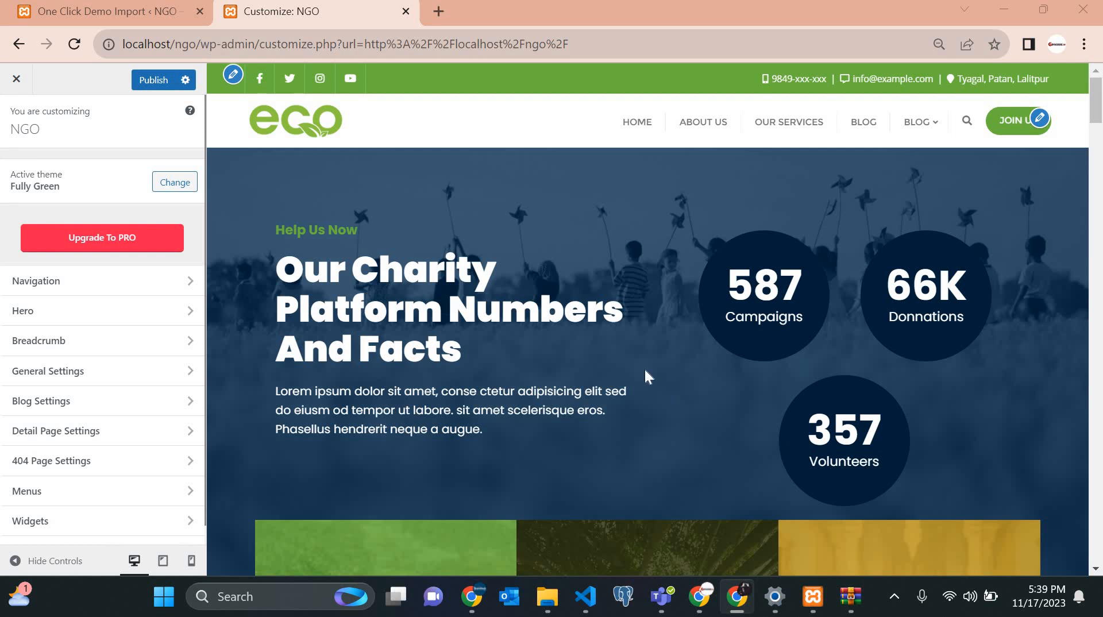
scroll(644, 370, "down", 5)
key("XF86MonBrightnessDown")
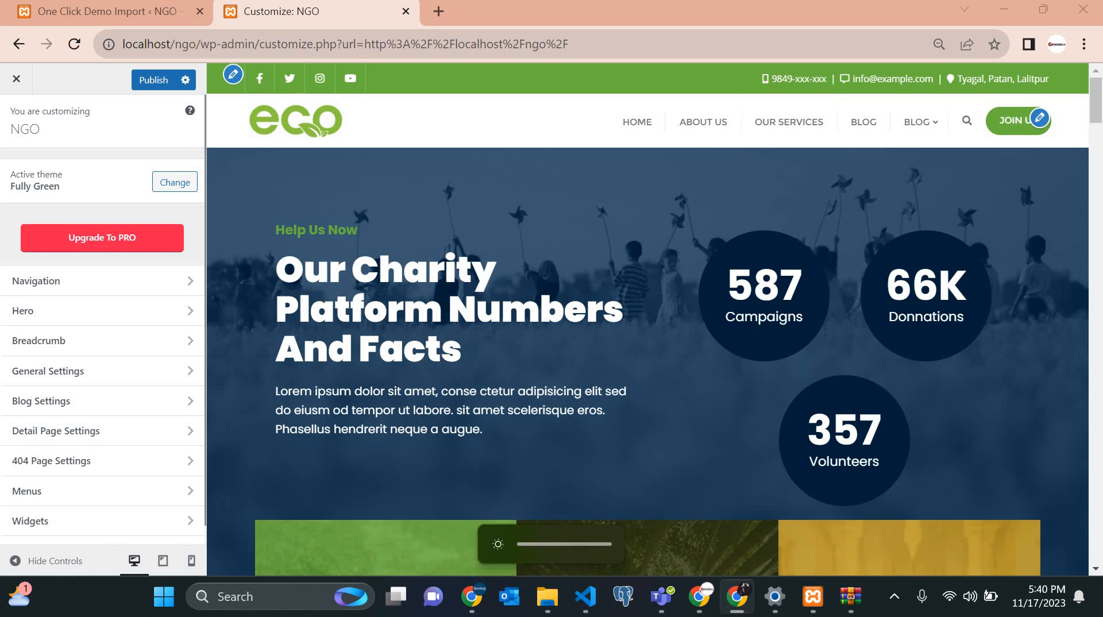
key("XF86AudioLowerVolume")
key("XF86AudioLowerVolume")
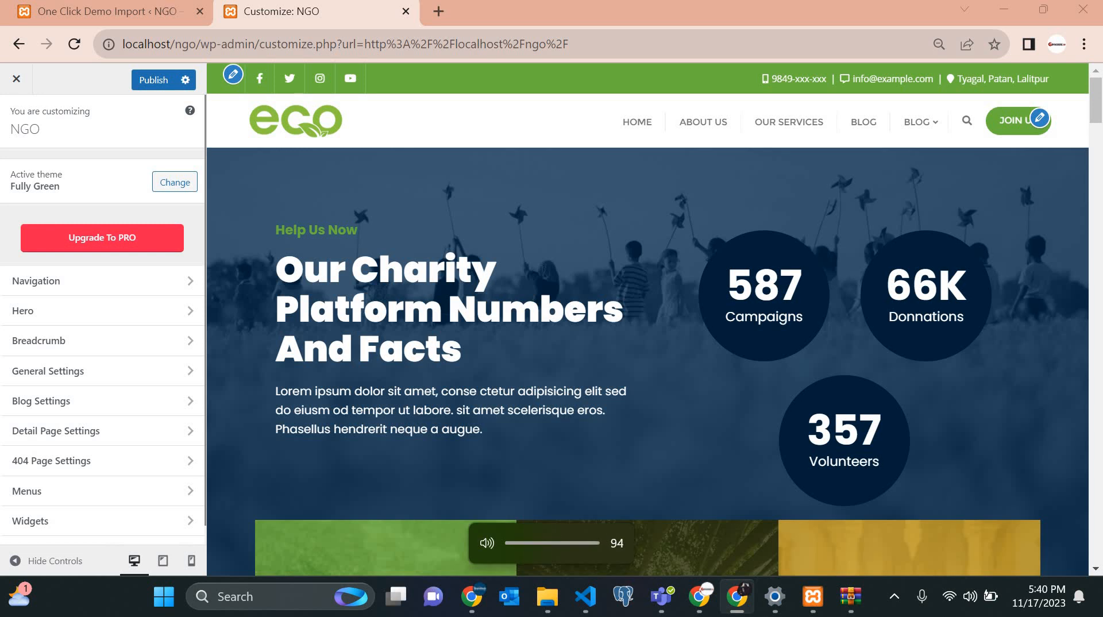
key("XF86AudioLowerVolume")
key("XF86AudioLowerVolume")
key("XF86AudioLowerVolume")
key("XF86AudioLowerVolume")
key("XF86AudioLowerVolume")
key("XF86AudioLowerVolume")
key("XF86AudioLowerVolume")
key("XF86AudioLowerVolume")
key("XF86AudioLowerVolume")
key("XF86AudioLowerVolume")
key("XF86AudioRaiseVolume")
key("XF86AudioRaiseVolume")
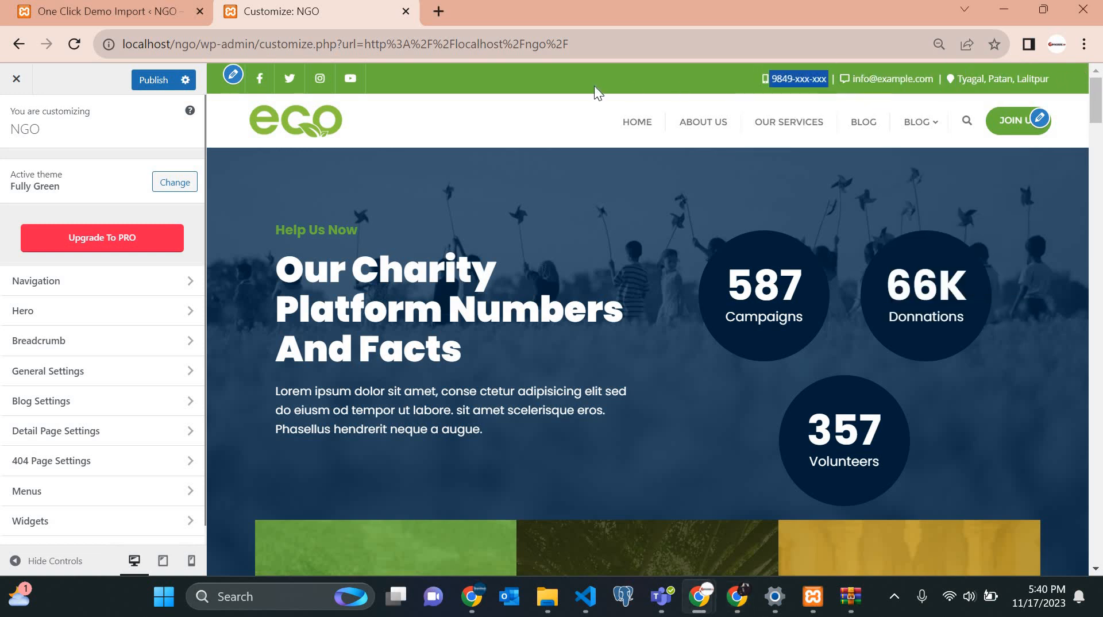
left_click(86, 281)
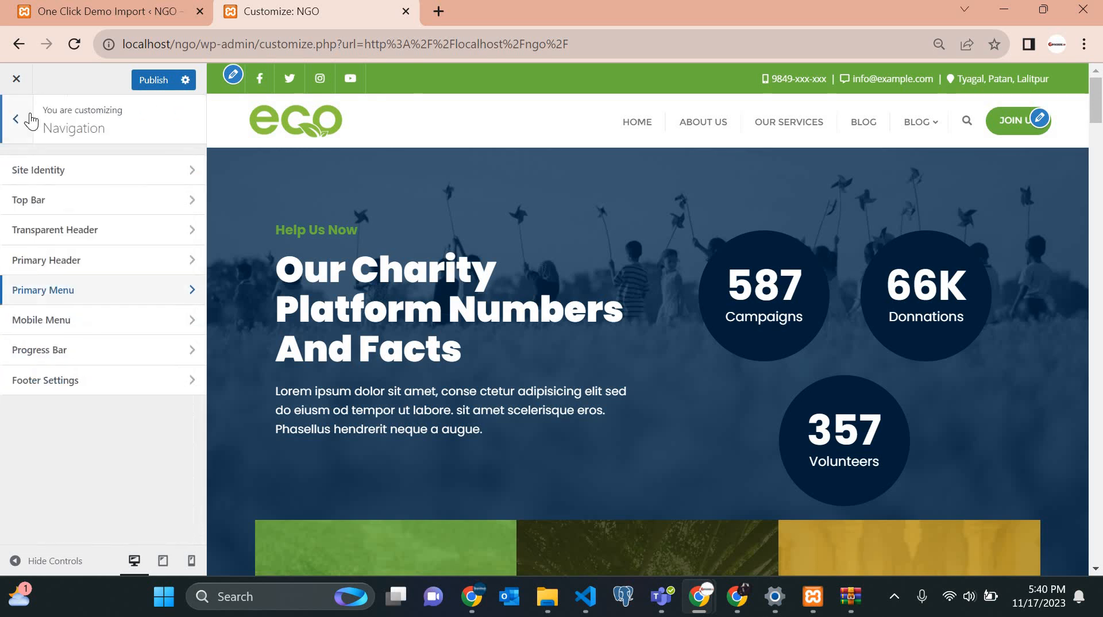
Open Navigation > Site Identity and remove the eco logo as a trial.
key("Escape")
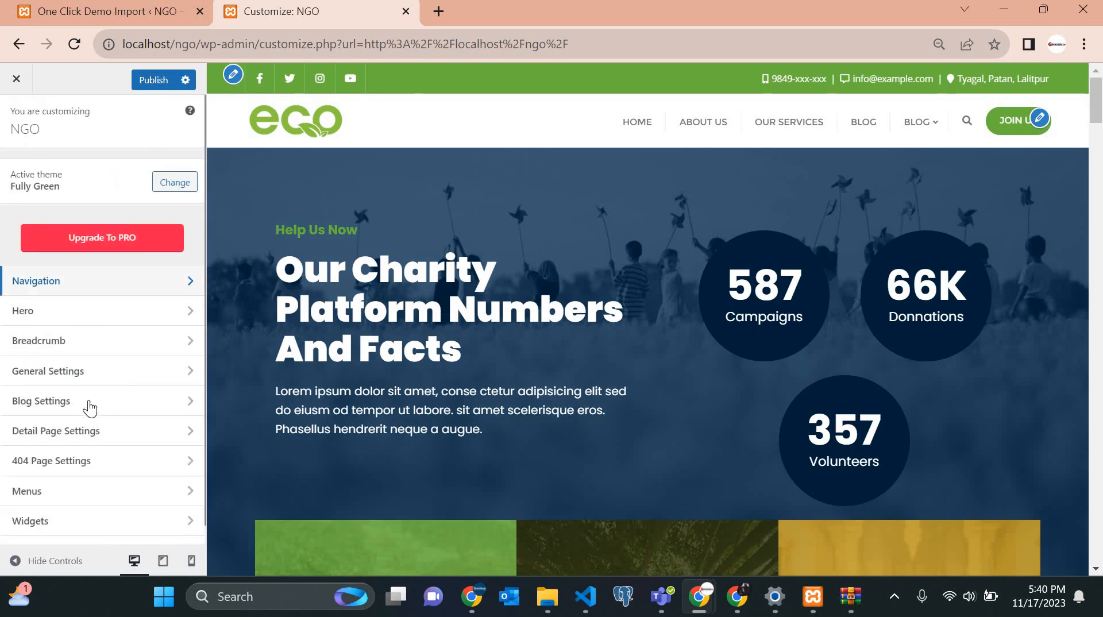
left_click(67, 283)
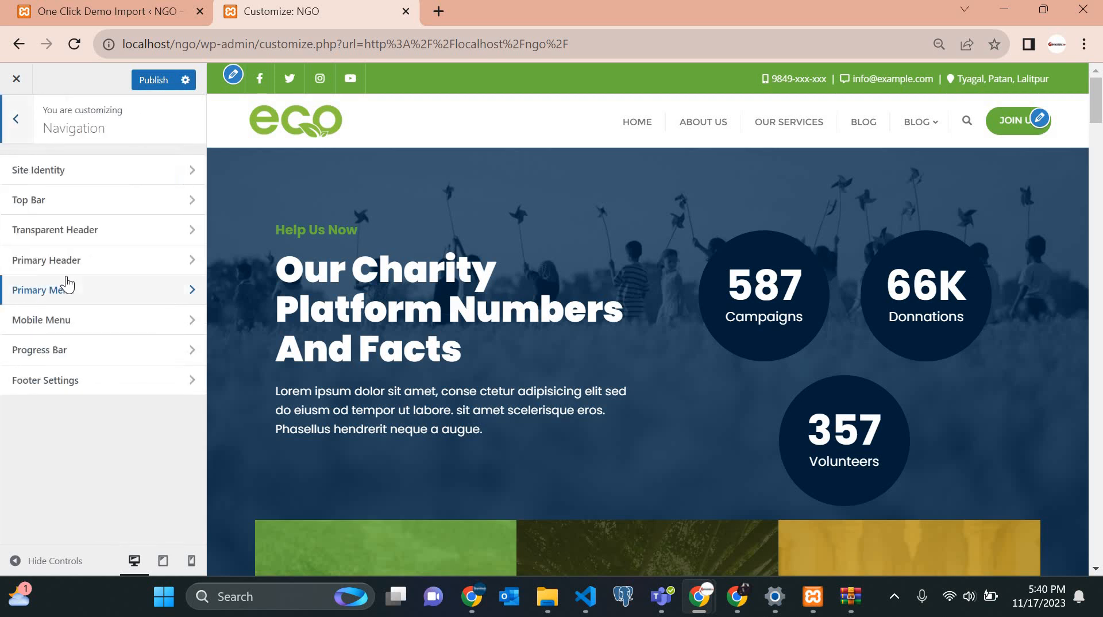
left_click(79, 187)
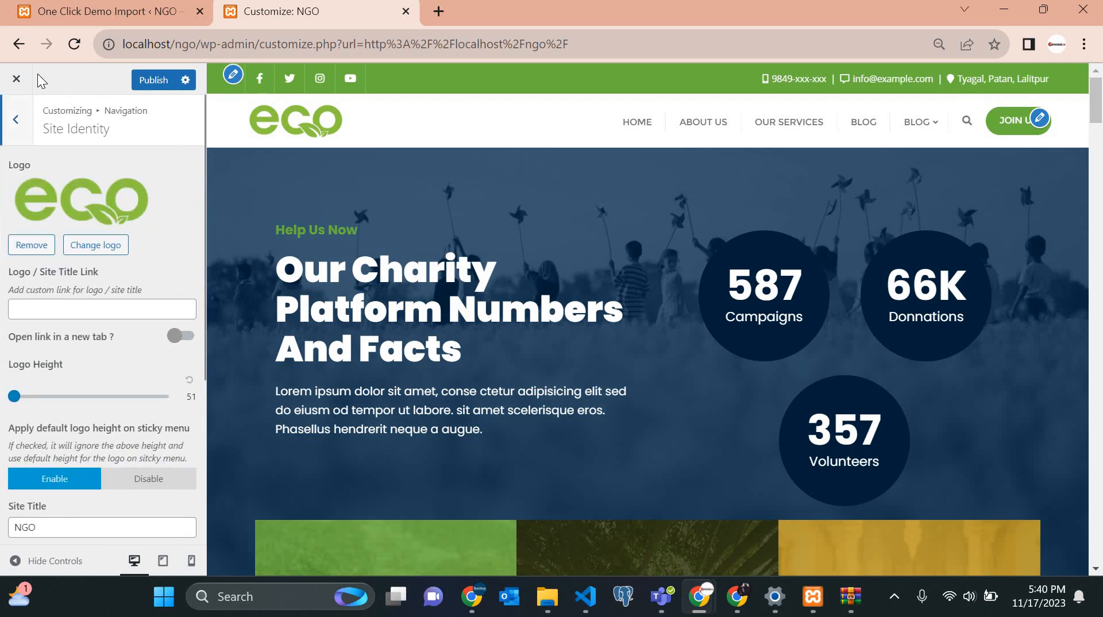
left_click(16, 122)
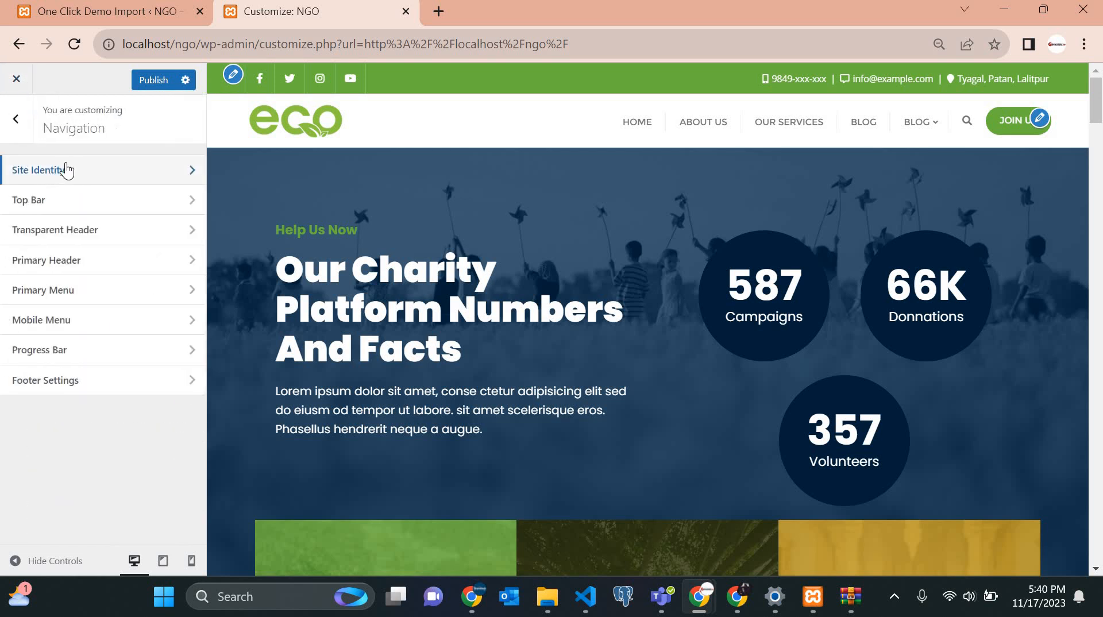
left_click(76, 170)
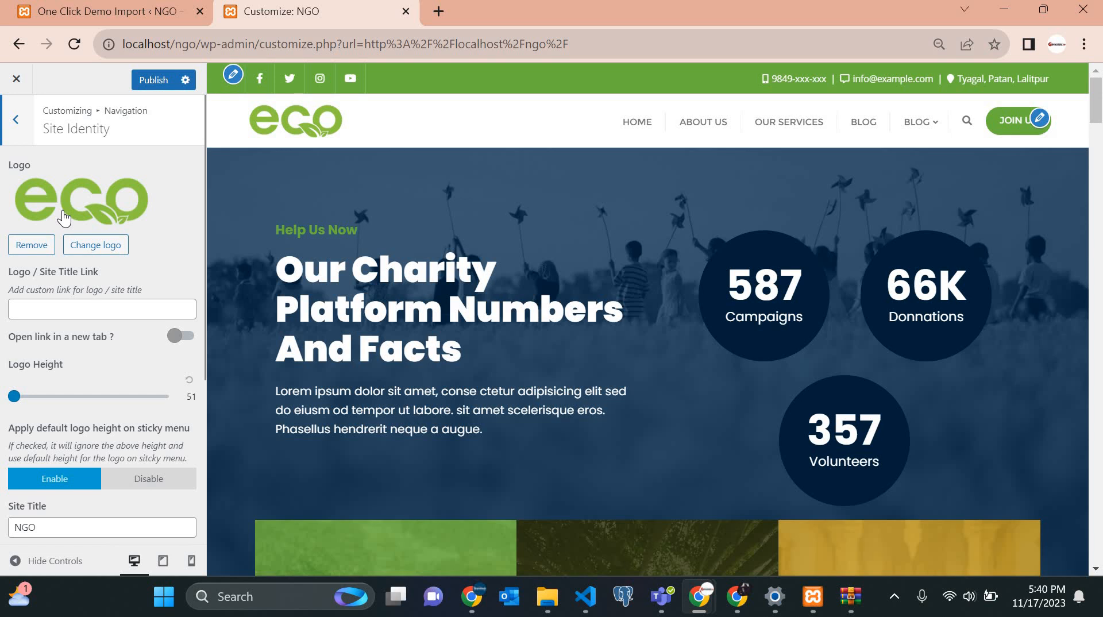
left_click(33, 248)
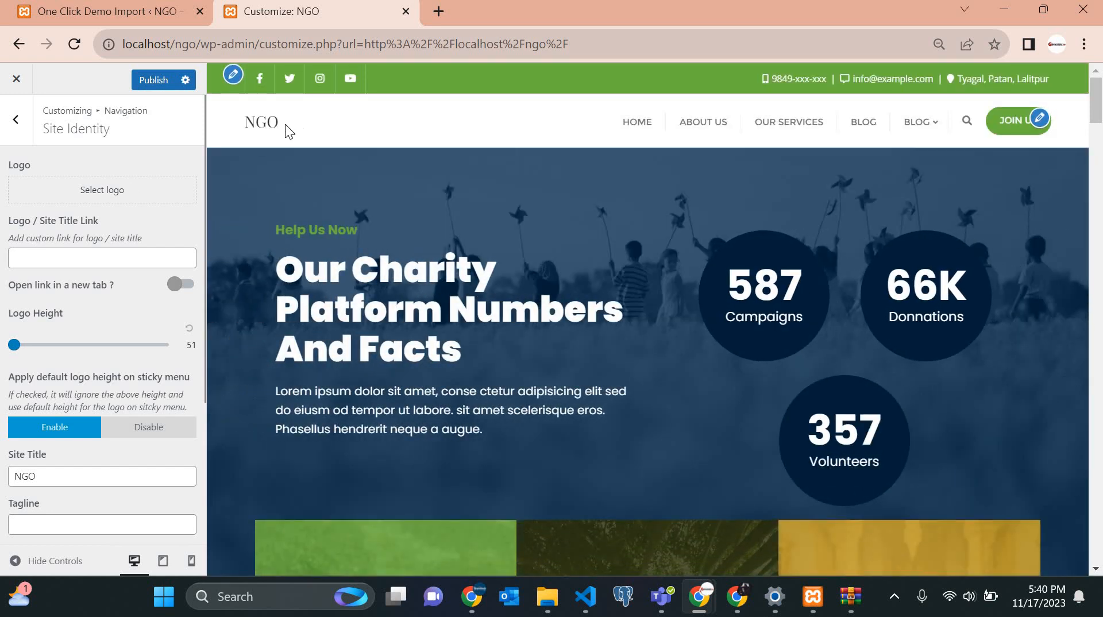
Reload the site to discard the logo removal, then reopen Navigation > Site Identity.
double_click(238, 125)
left_click(164, 230)
scroll(163, 230, "down", 1)
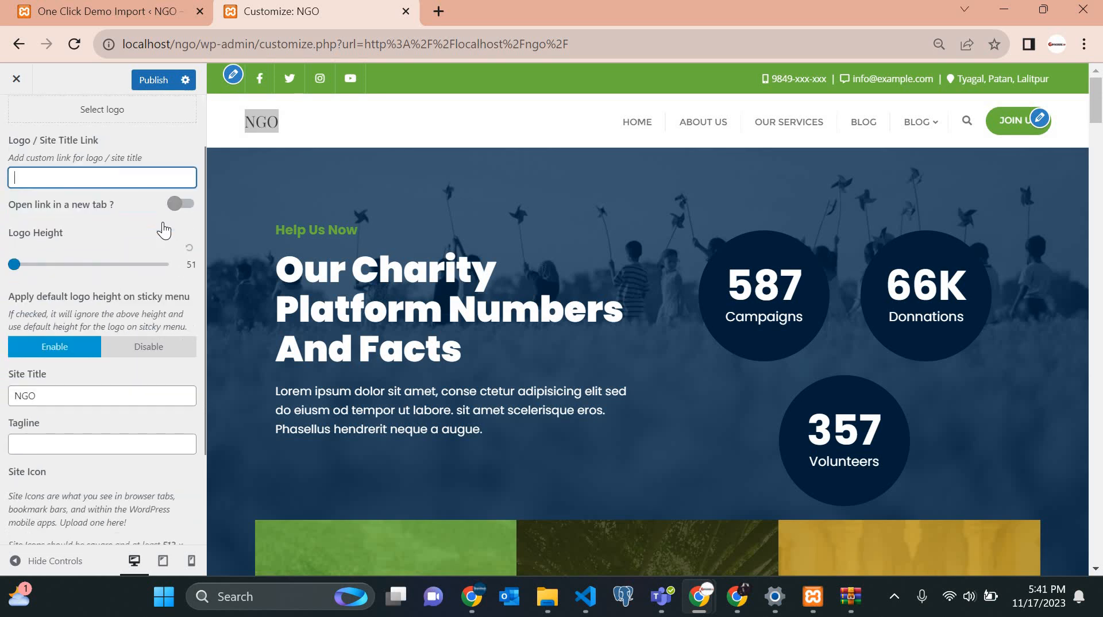
scroll(164, 230, "up", 1)
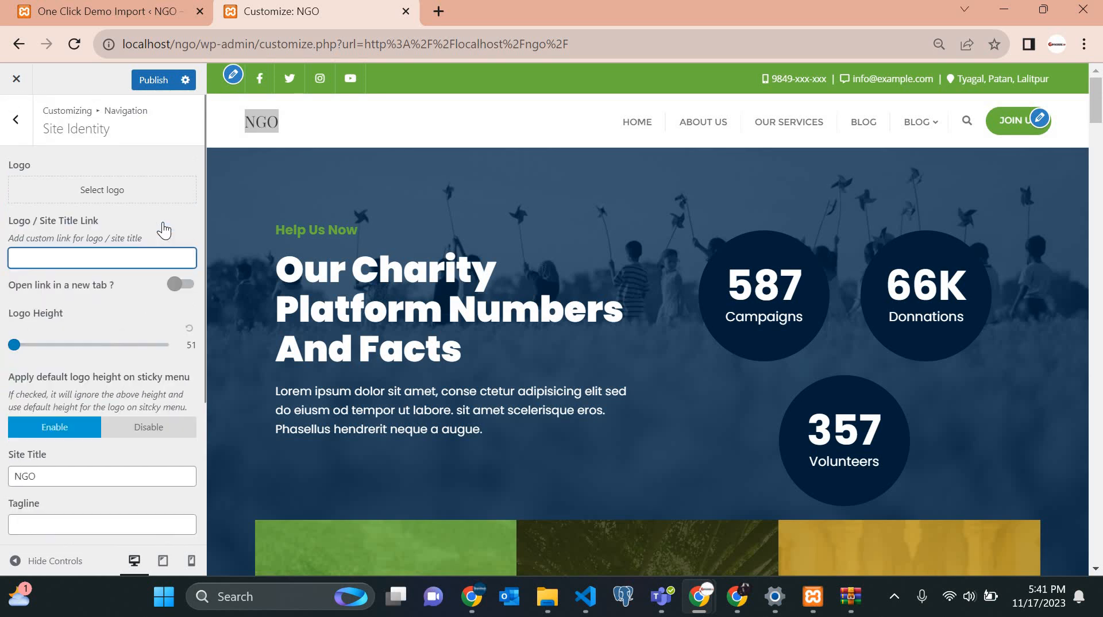
scroll(149, 362, "down", 3)
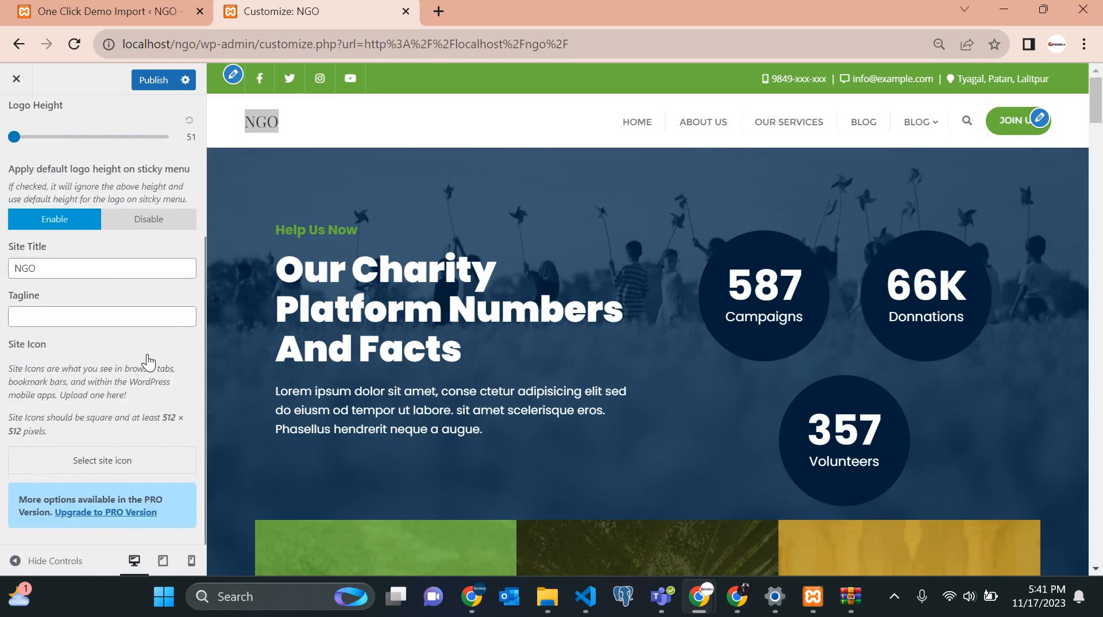
scroll(108, 163, "up", 3)
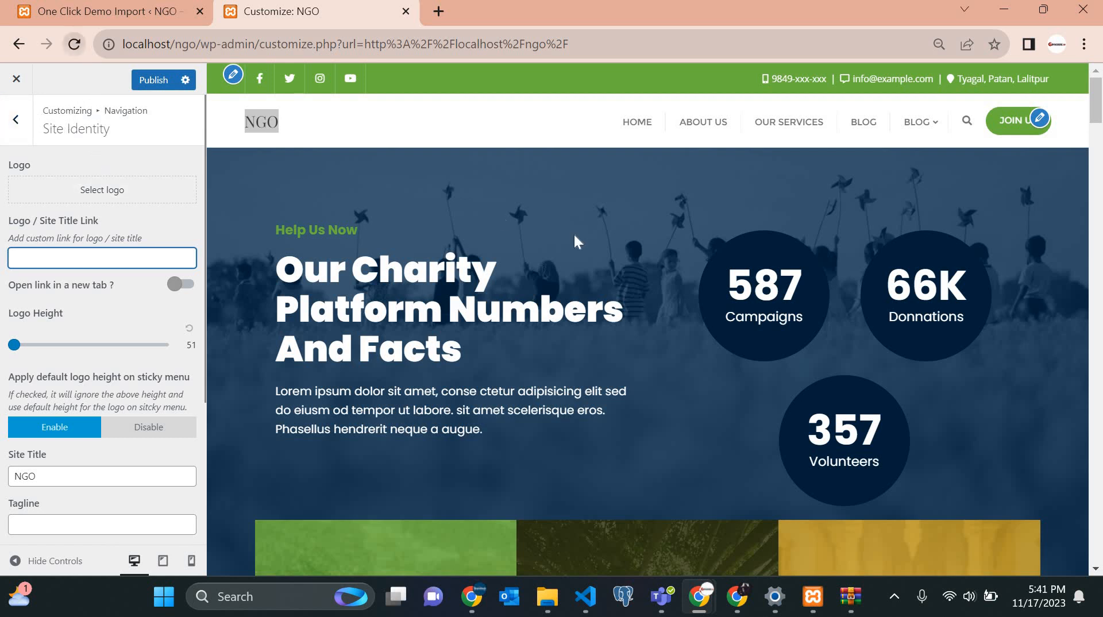
left_click(632, 143)
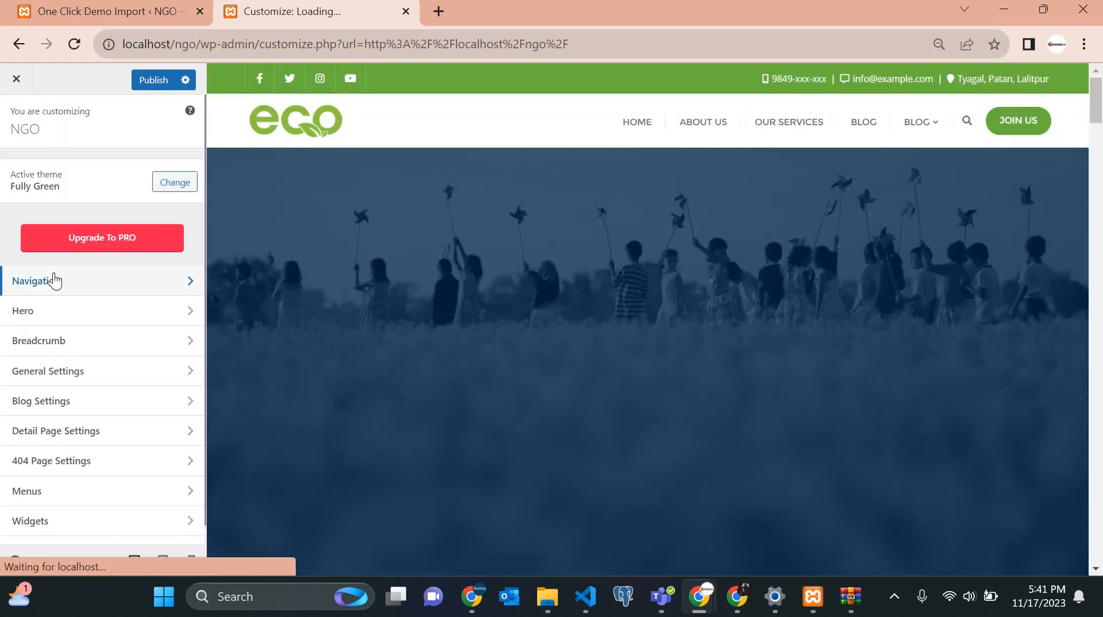
left_click(55, 281)
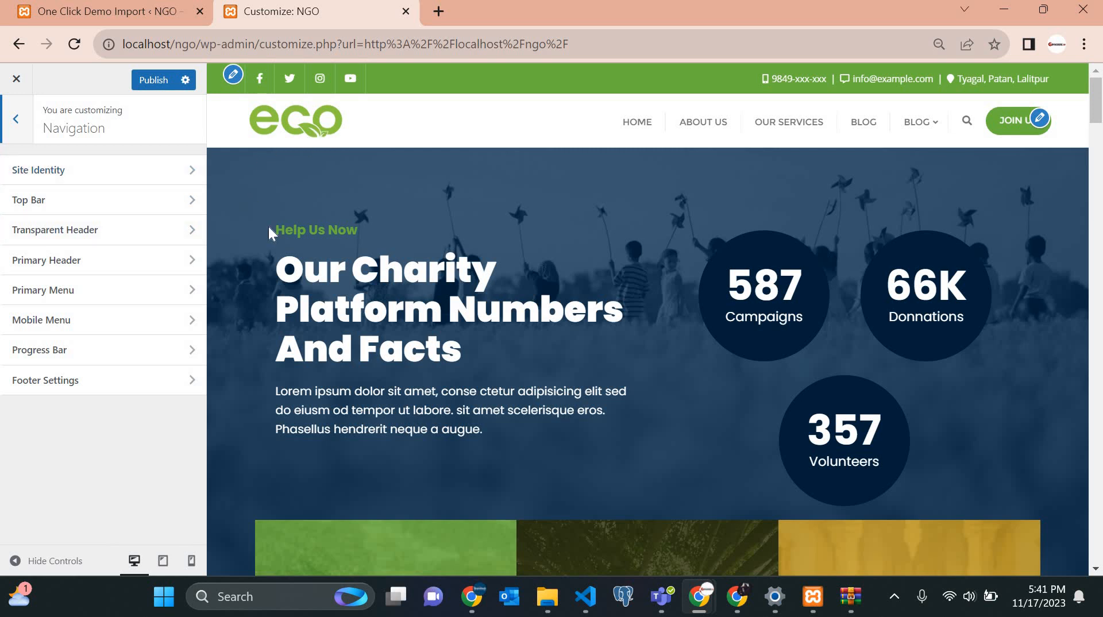
left_click(81, 172)
scroll(92, 341, "down", 5)
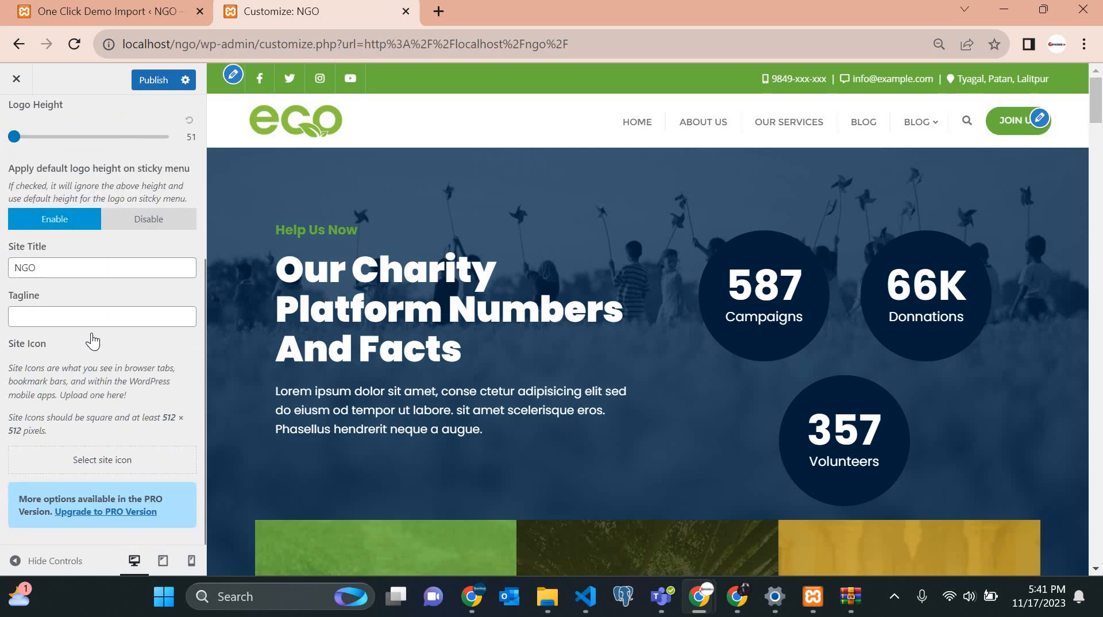
scroll(92, 339, "up", 5)
scroll(91, 339, "down", 4)
scroll(91, 339, "up", 5)
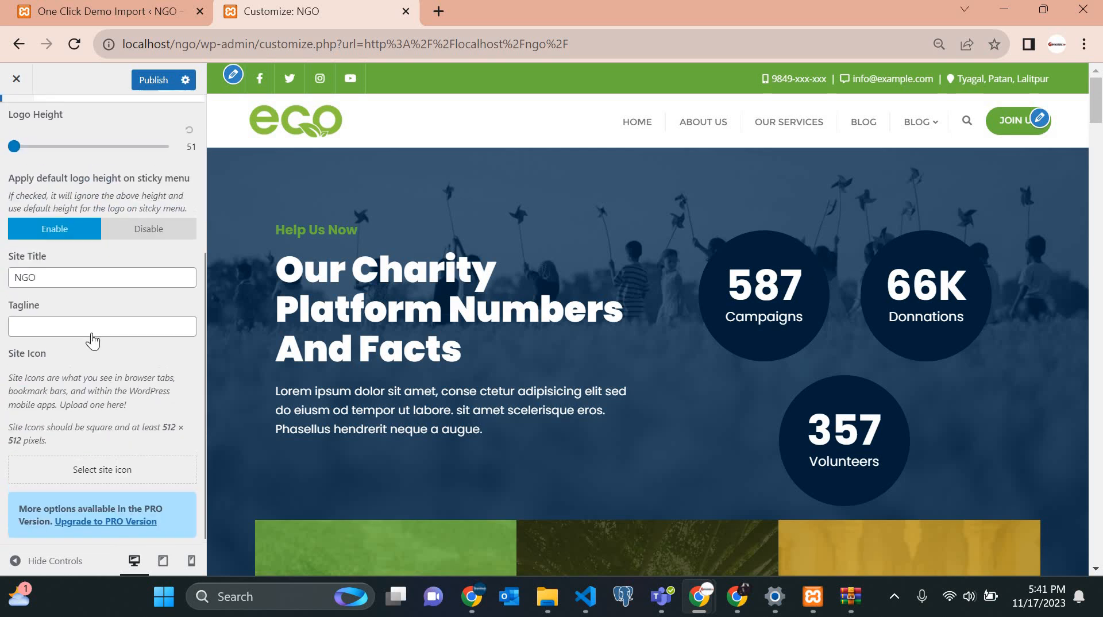
scroll(97, 307, "down", 4)
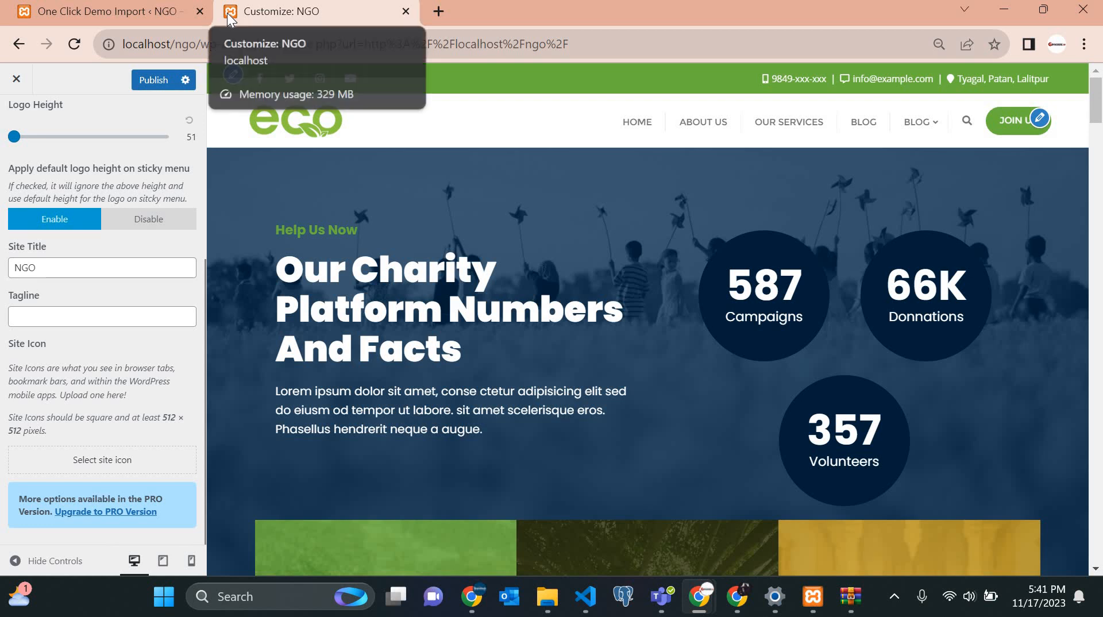
left_click(94, 462)
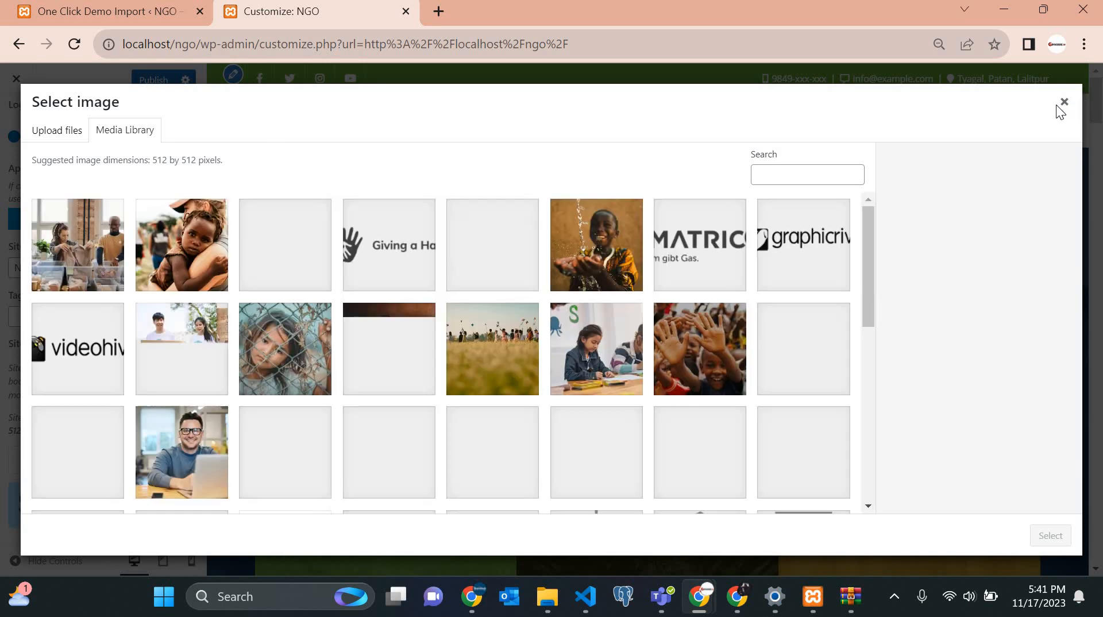
left_click(1064, 102)
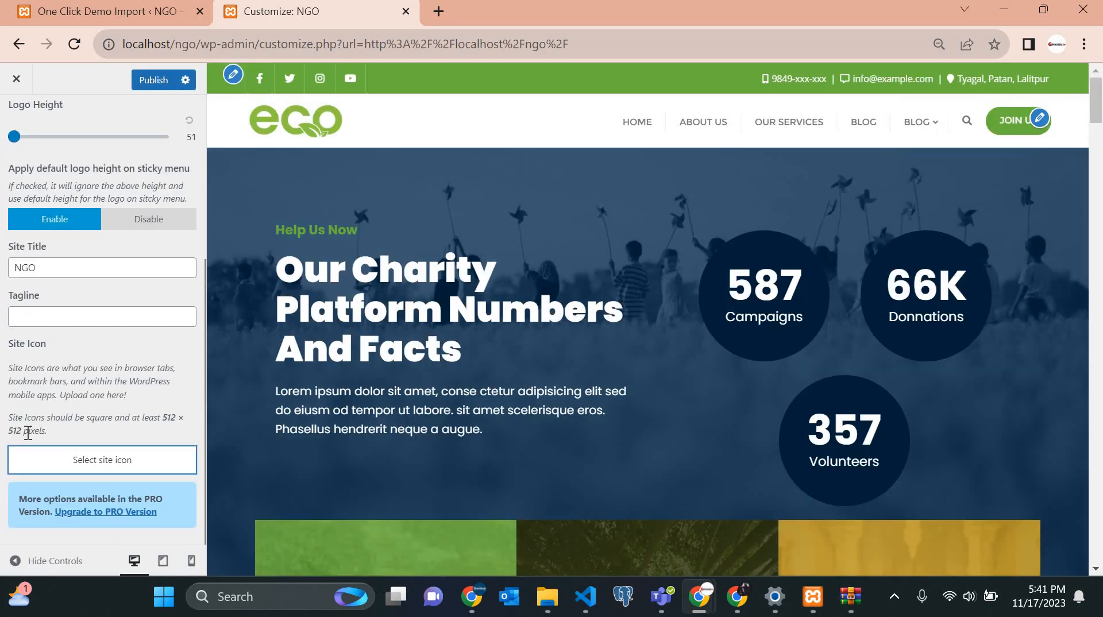
scroll(27, 432, "up", 5)
left_click(169, 336)
scroll(170, 338, "down", 4)
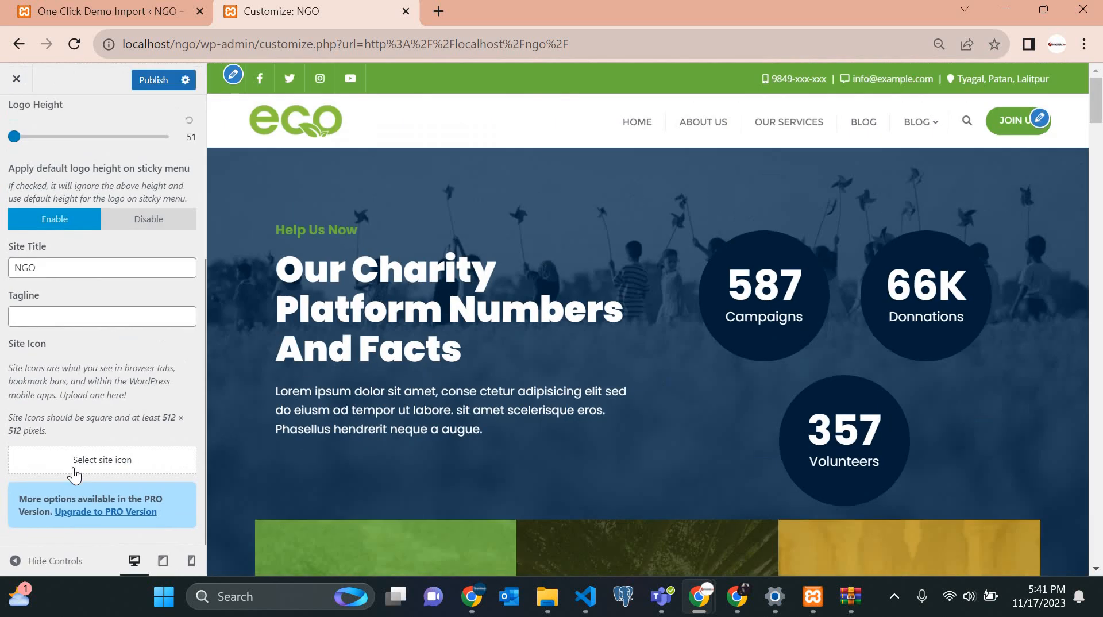
left_click(73, 468)
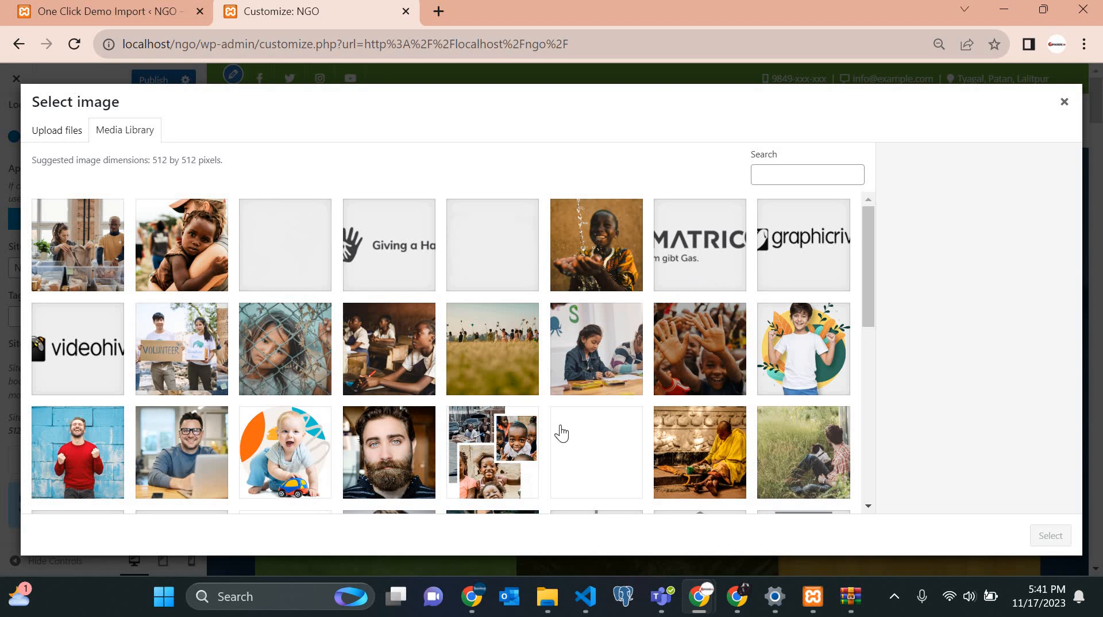
scroll(562, 433, "down", 4)
scroll(310, 411, "down", 1)
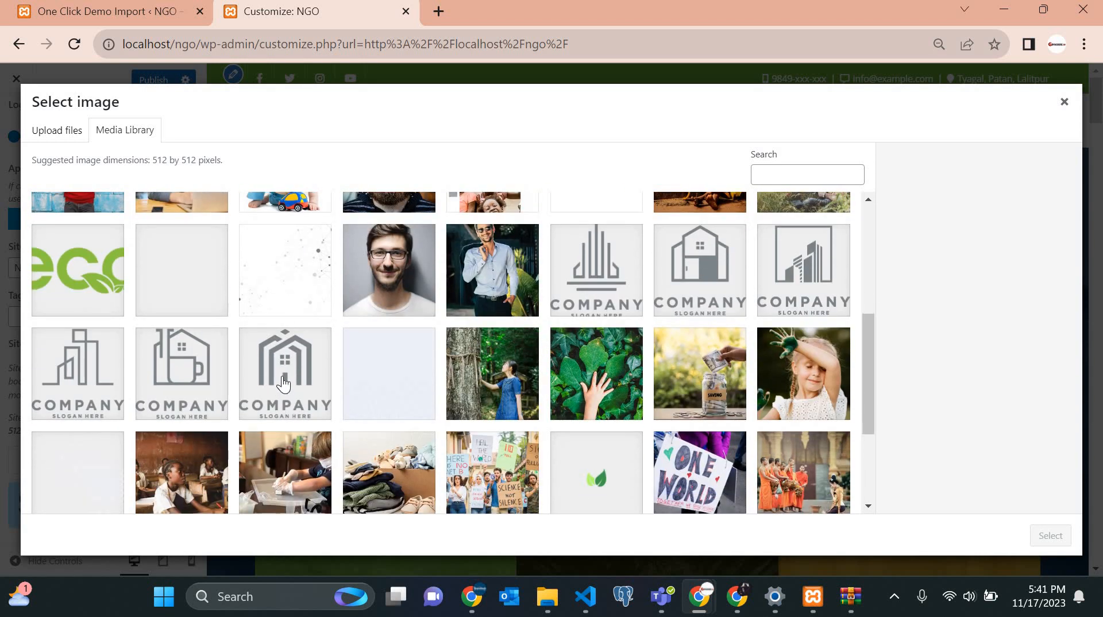
left_click(284, 383)
left_click(743, 271)
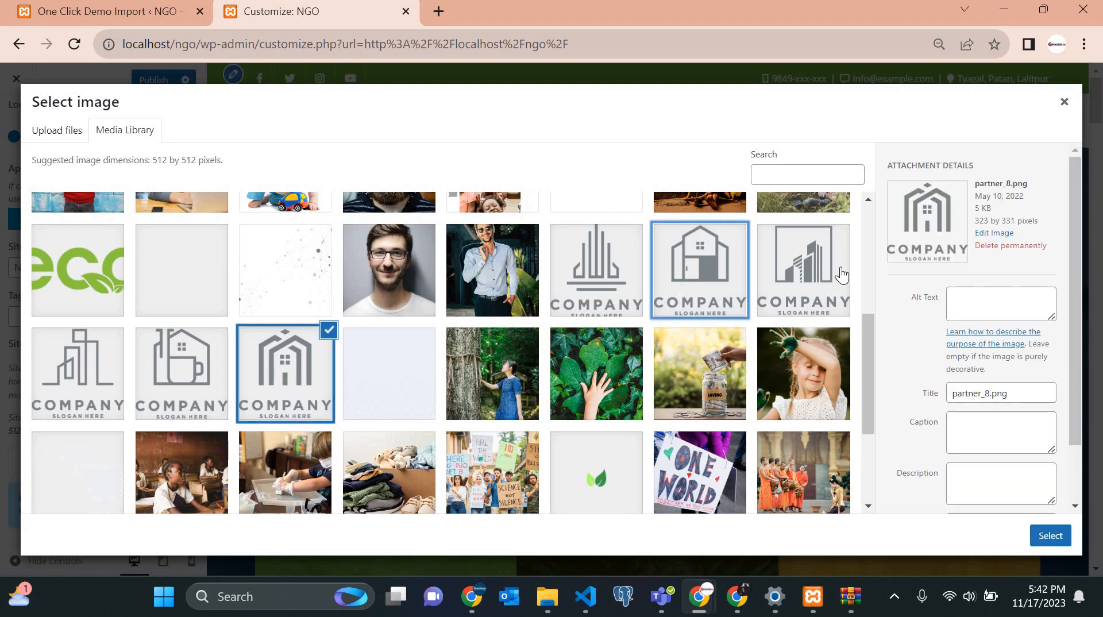
left_click(1054, 539)
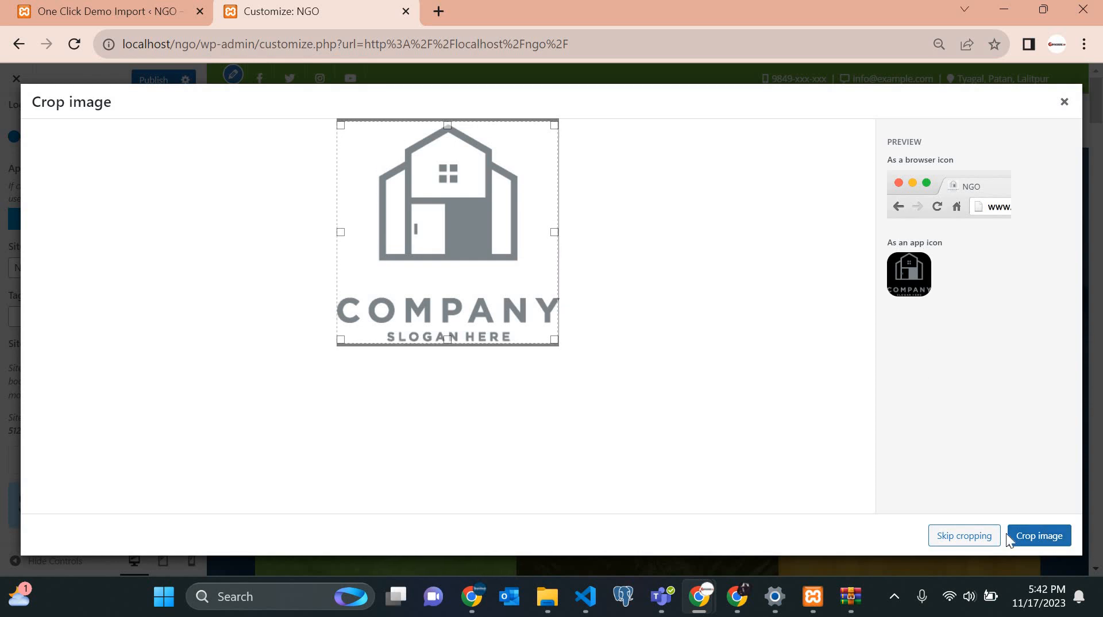
left_click(1036, 538)
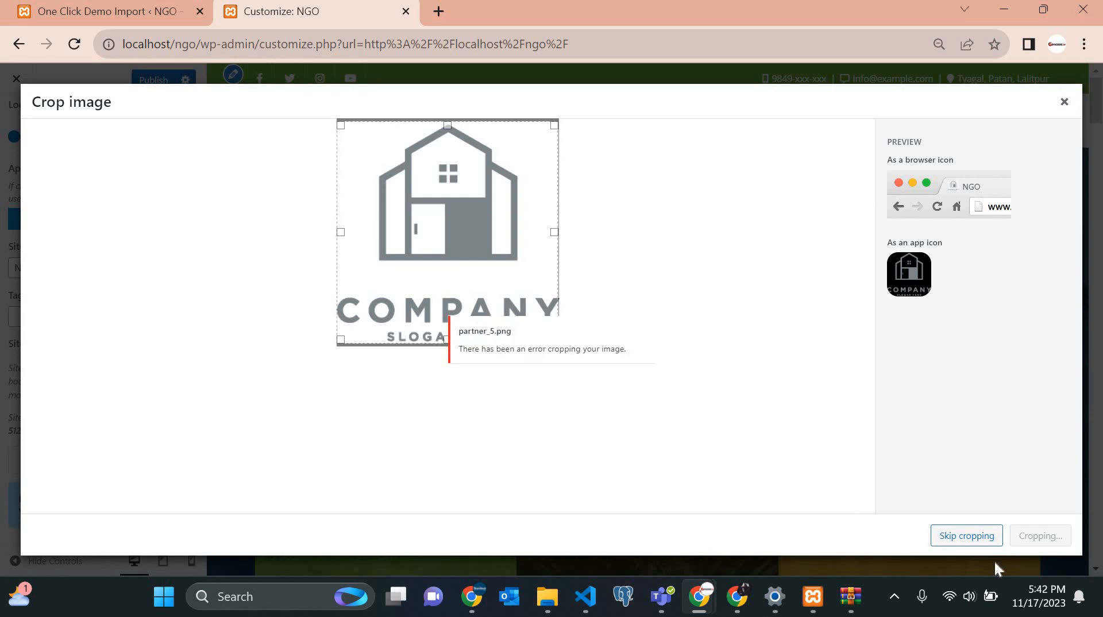
left_click(961, 543)
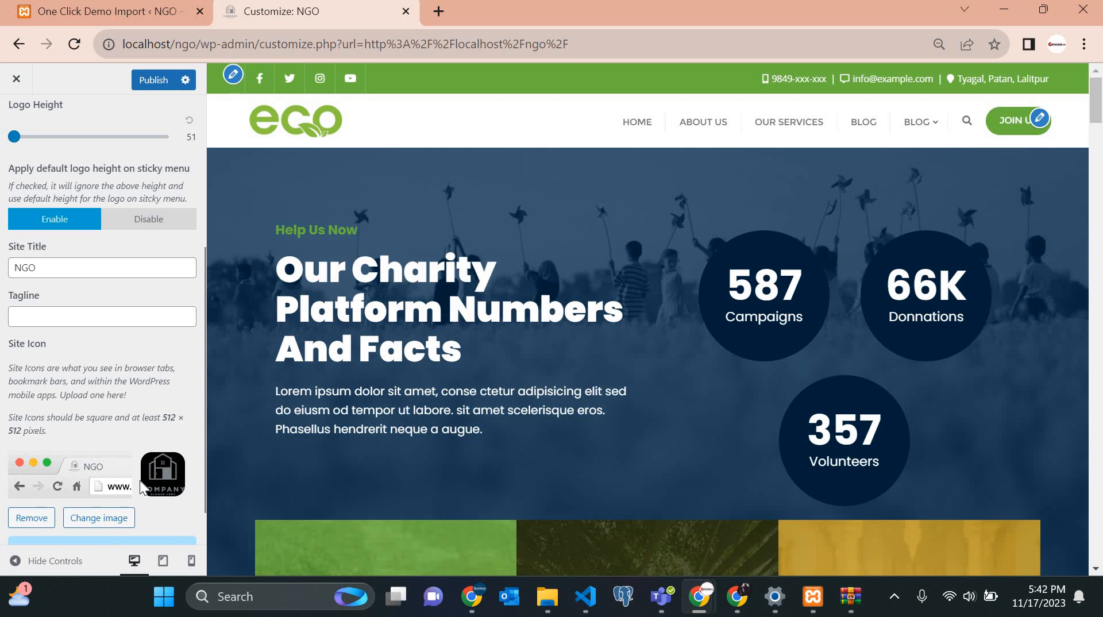
scroll(115, 487, "up", 5)
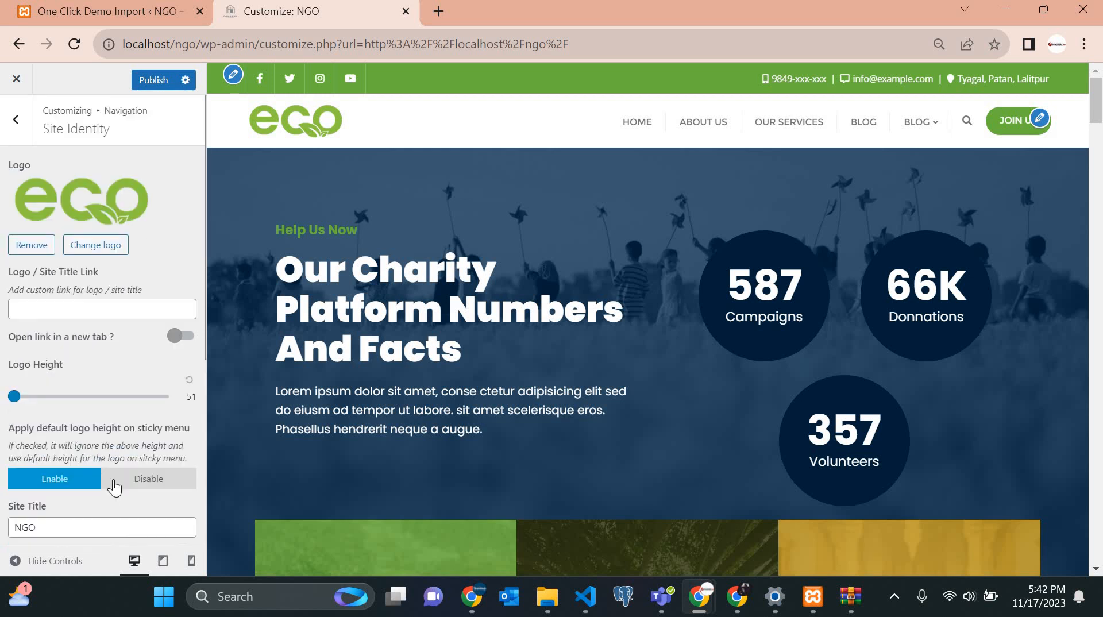
scroll(113, 479, "down", 3)
scroll(111, 483, "up", 3)
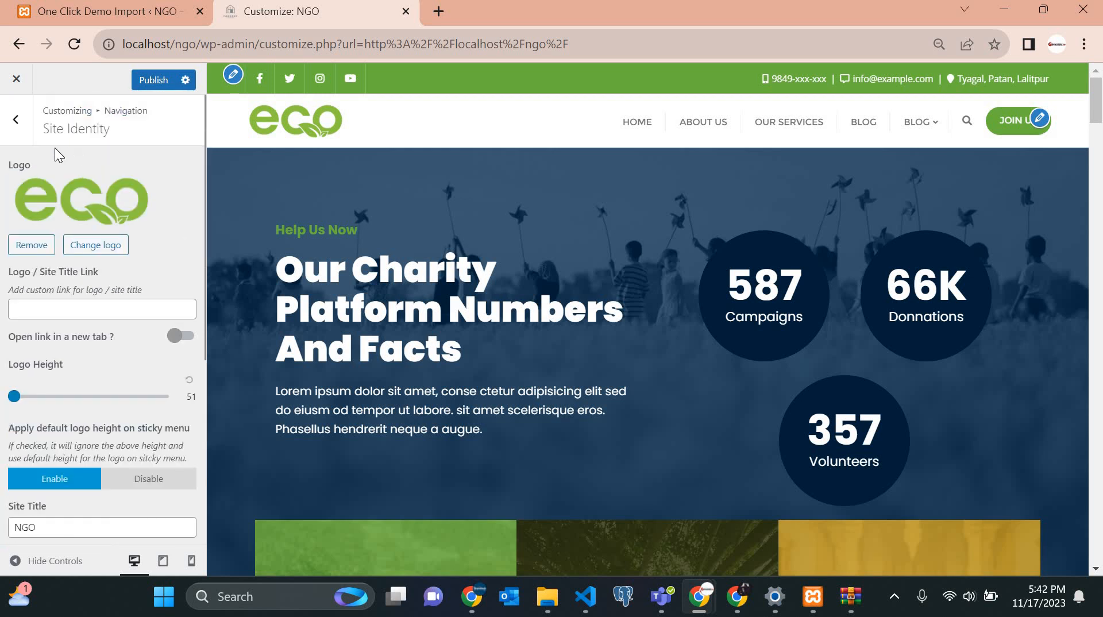
Open the Top Bar settings and point out the phone, email and address in the preview's top bar.
left_click(19, 118)
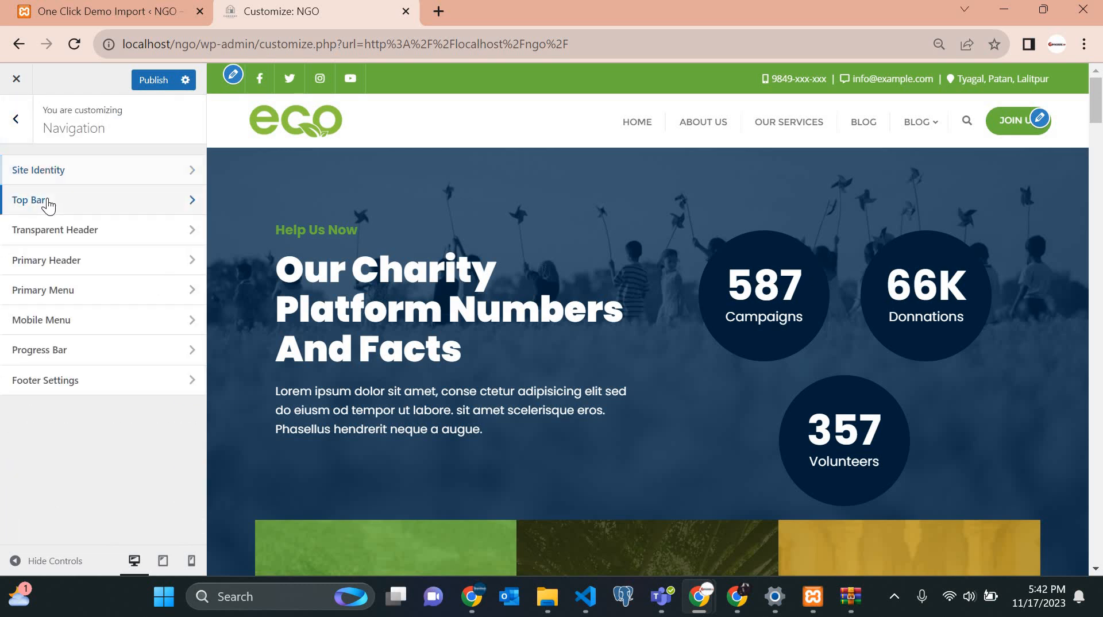
left_click(48, 201)
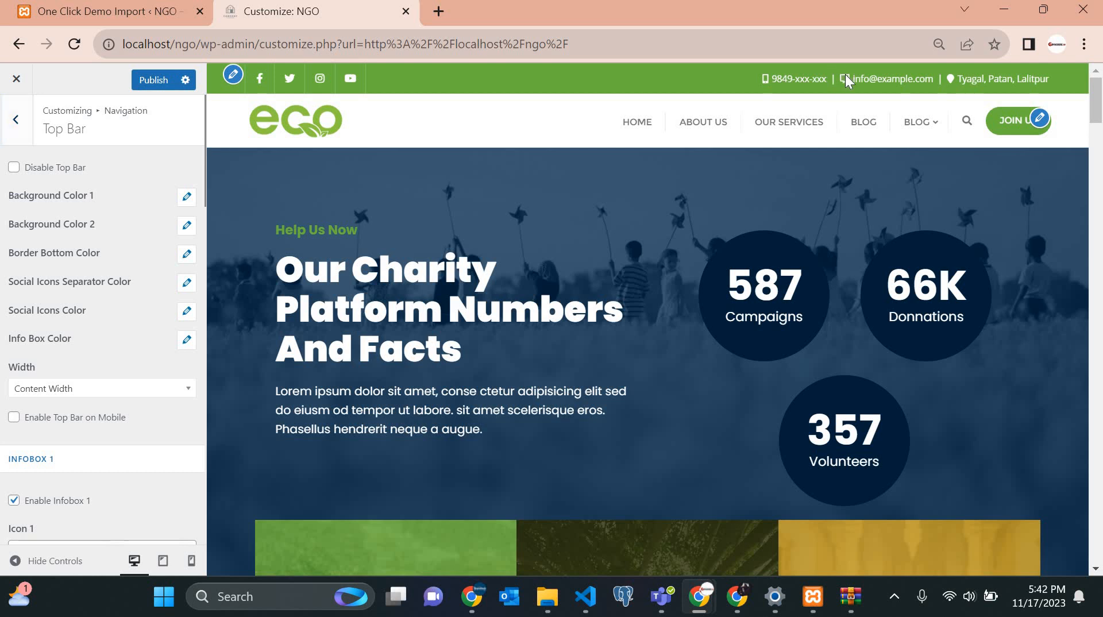
left_click_drag(846, 76, 777, 78)
left_click_drag(970, 70, 985, 70)
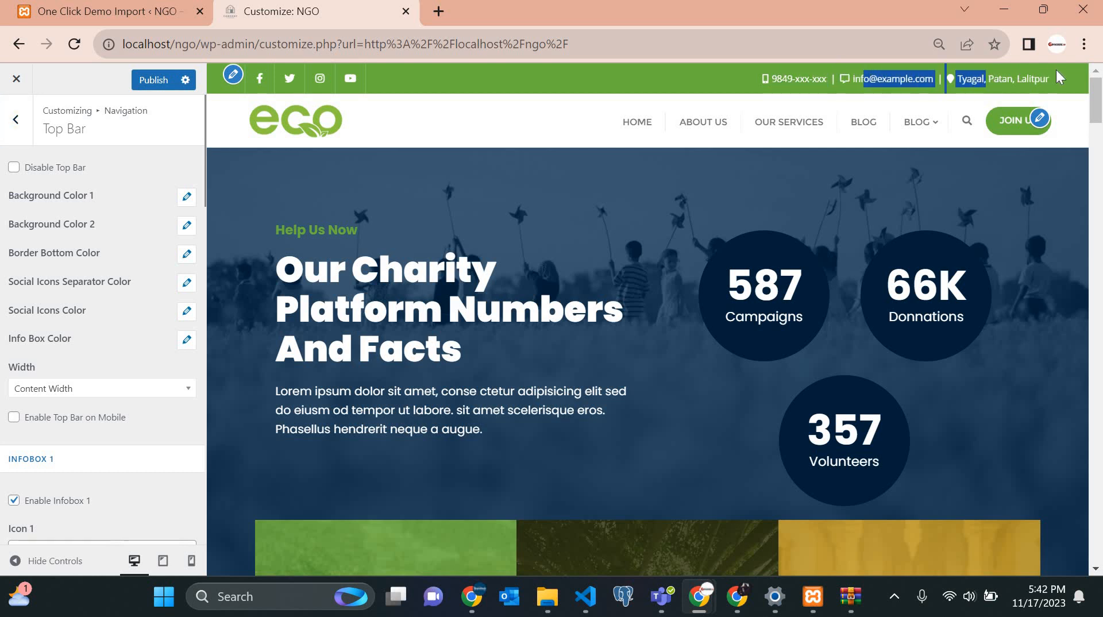
left_click(32, 324)
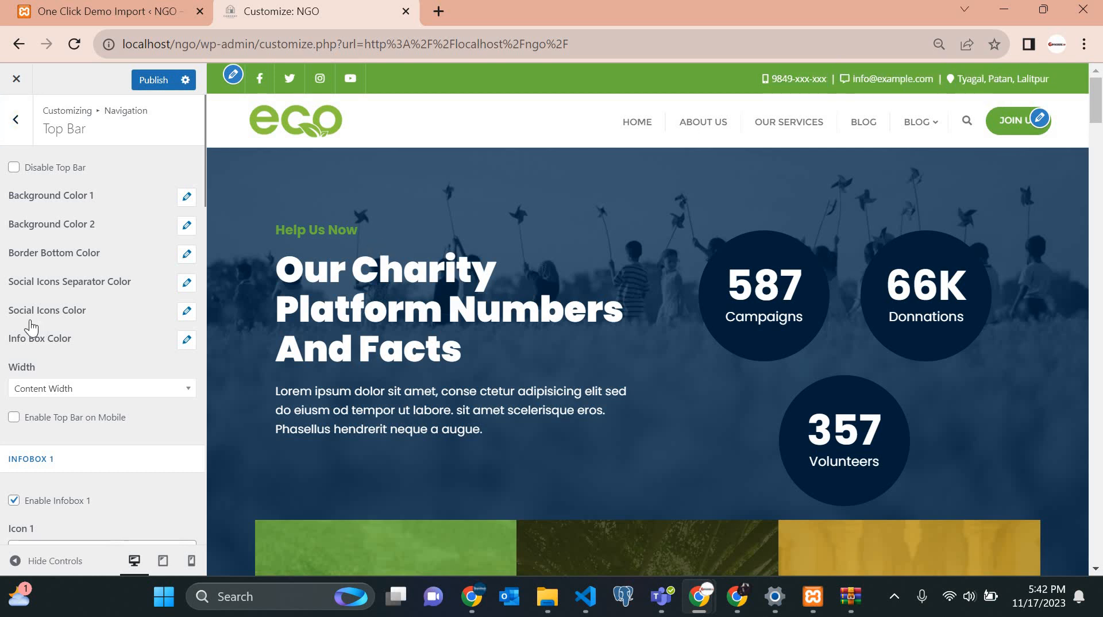
scroll(32, 325, "down", 3)
scroll(32, 316, "up", 3)
scroll(32, 229, "down", 1)
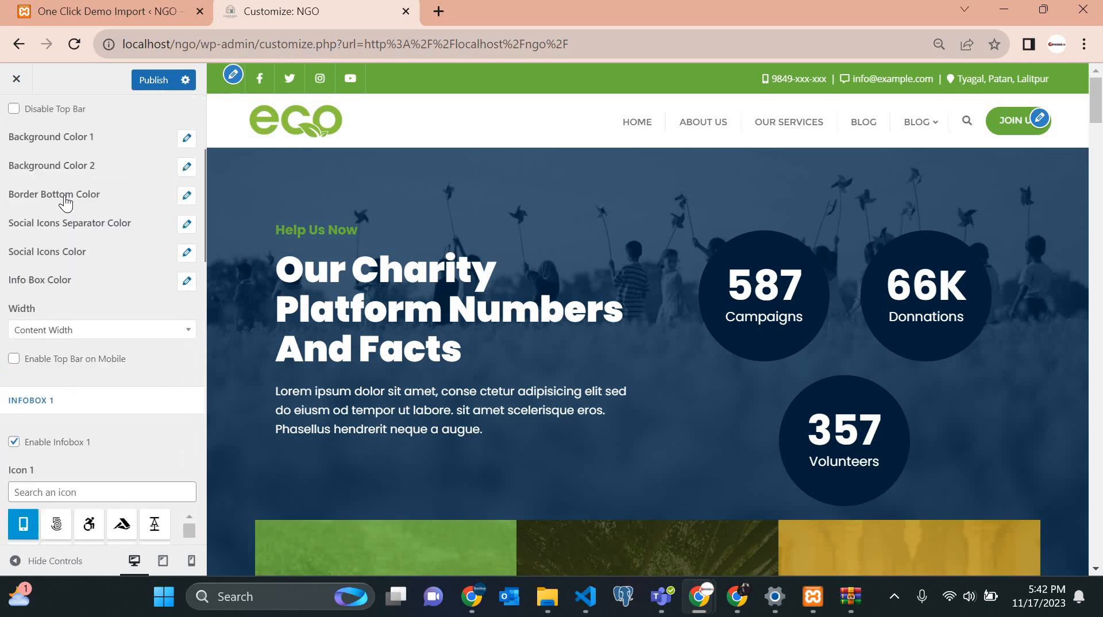
scroll(33, 195, "up", 1)
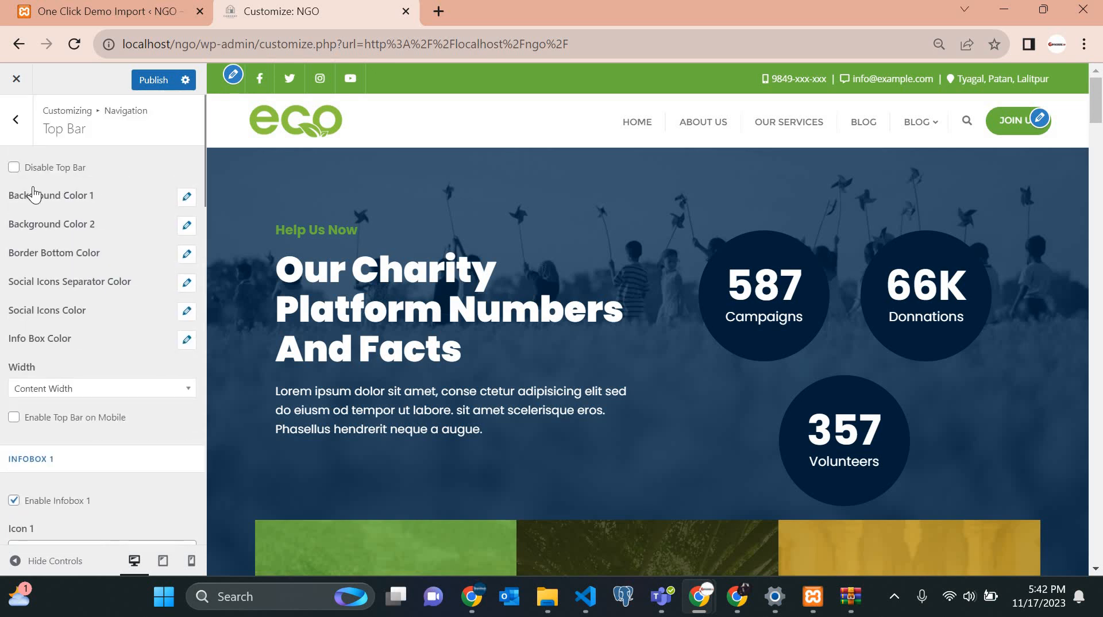
Try red for Top Bar Background Color 1, then restore its green #6ab43e.
left_click(187, 199)
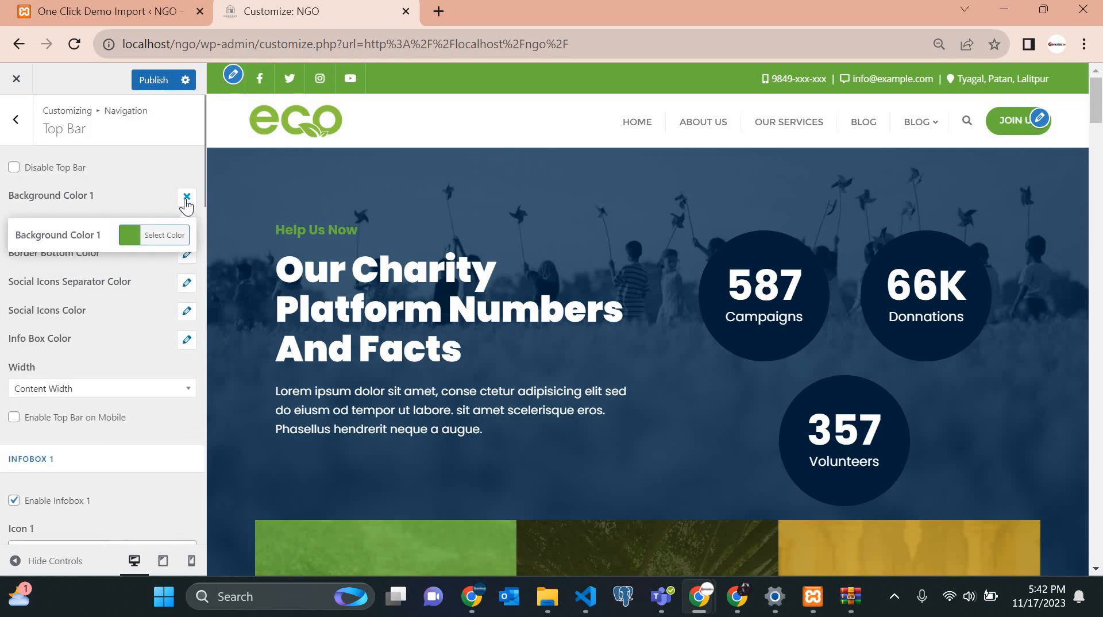
left_click(131, 236)
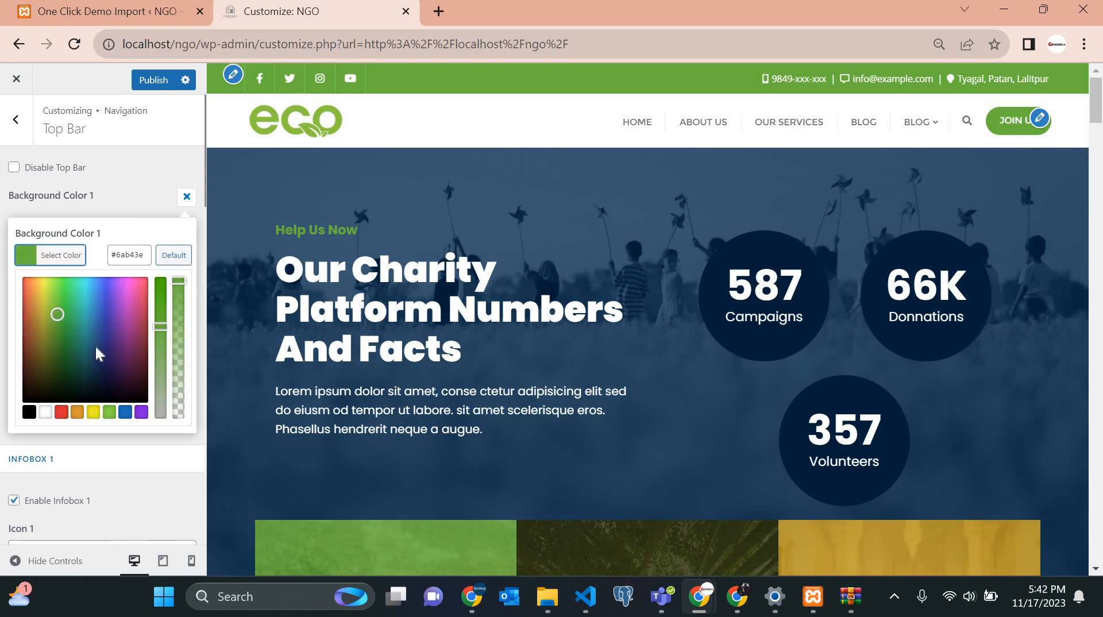
left_click(129, 253)
key("ctrl+a")
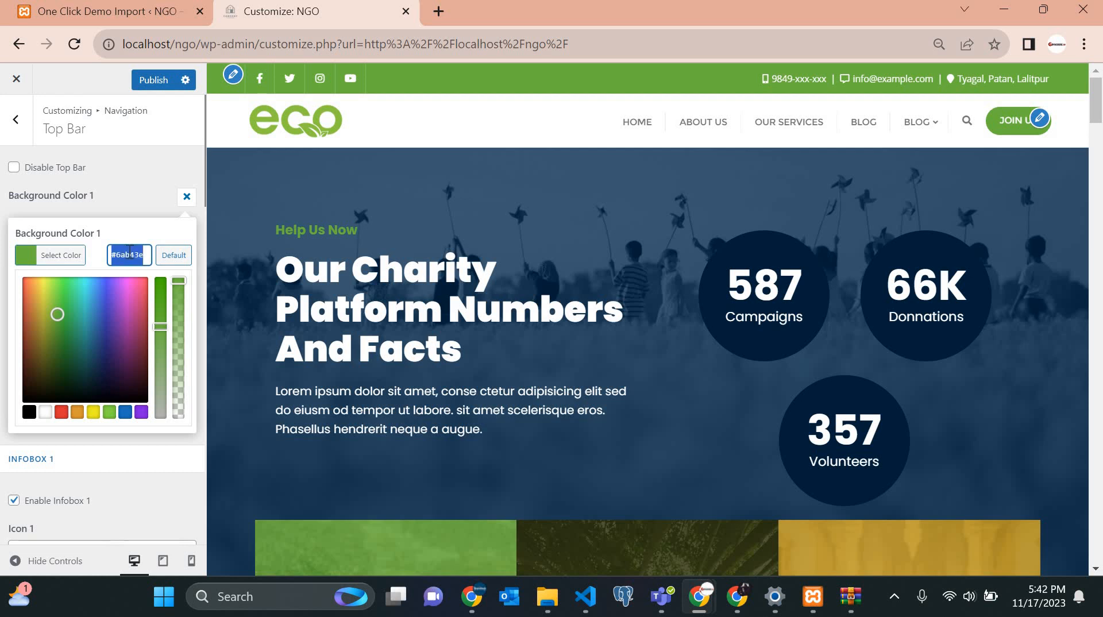
left_click(61, 412)
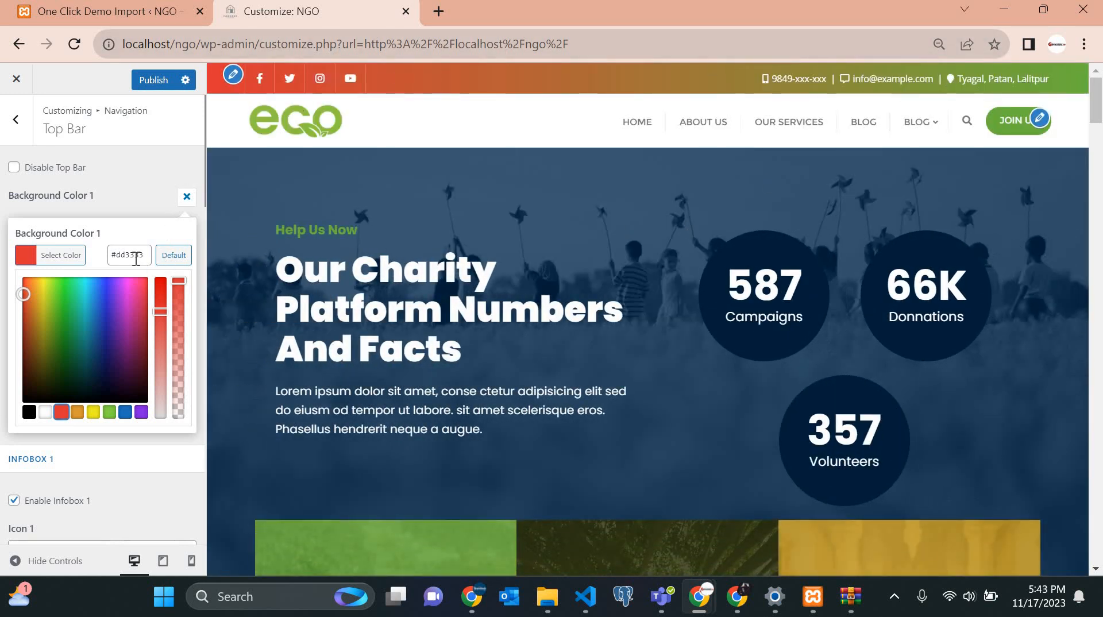
left_click(136, 256)
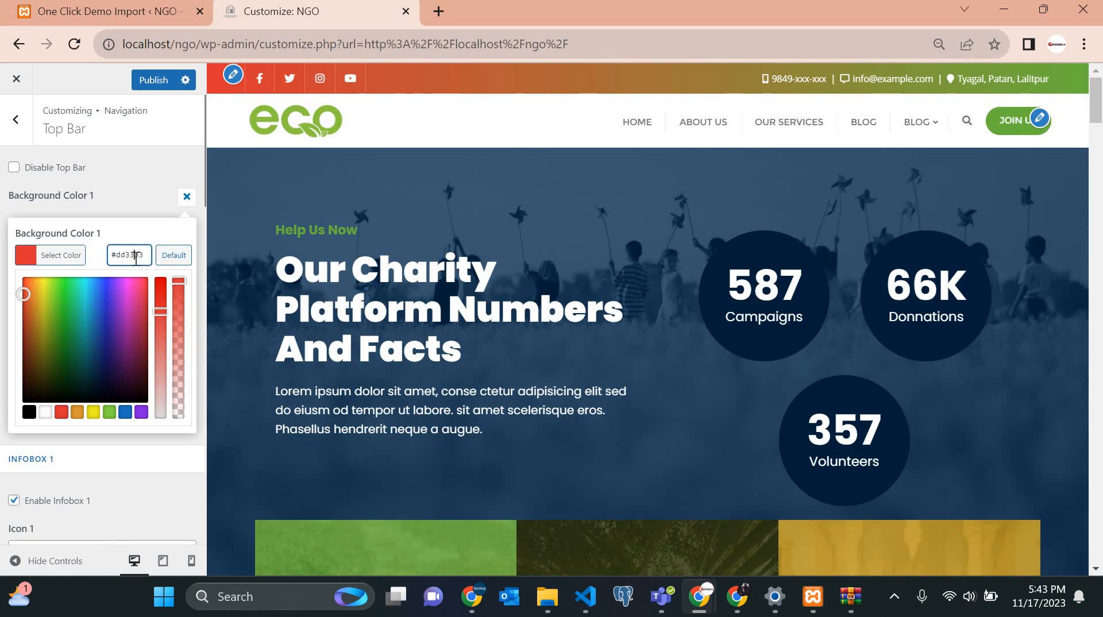
key("ctrl+a")
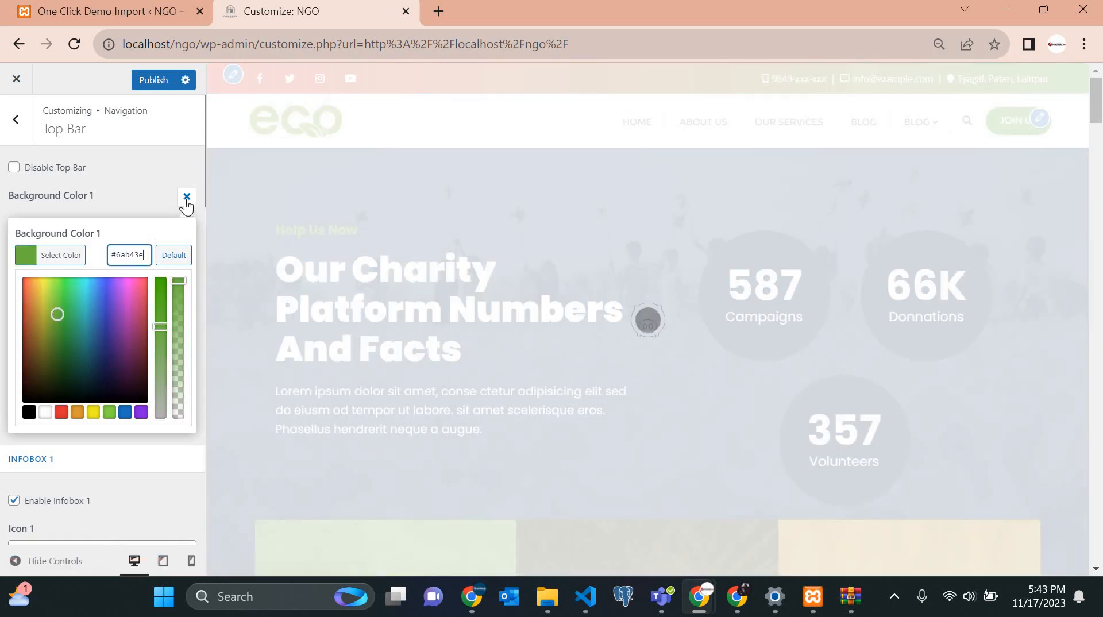
left_click(186, 198)
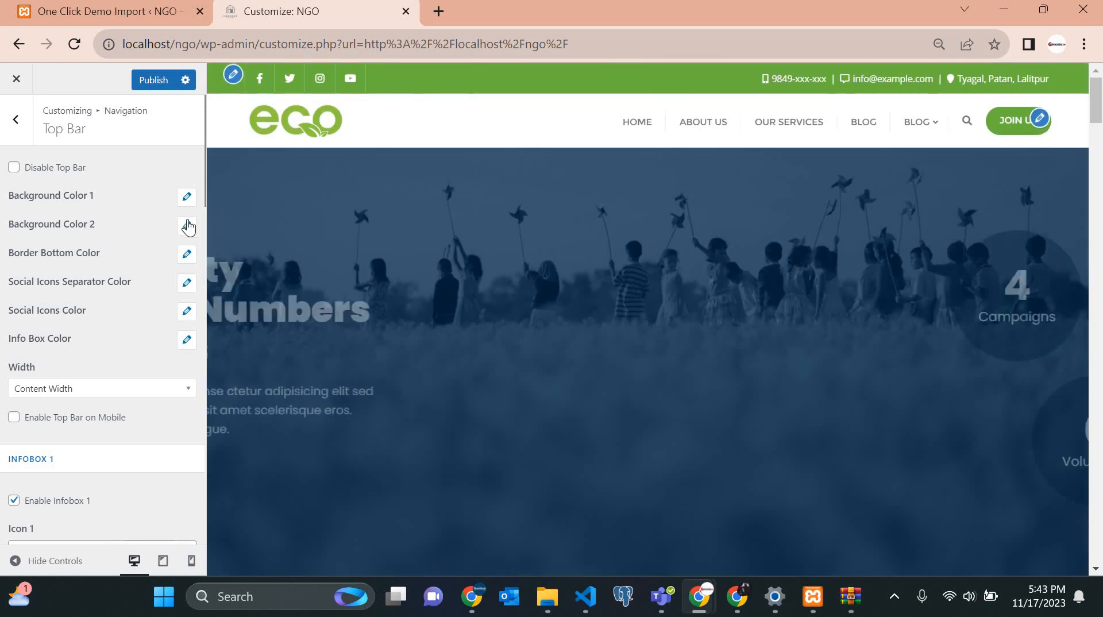
Set Top Bar Background Color 1 to the blue swatch, #1e73be.
left_click(187, 225)
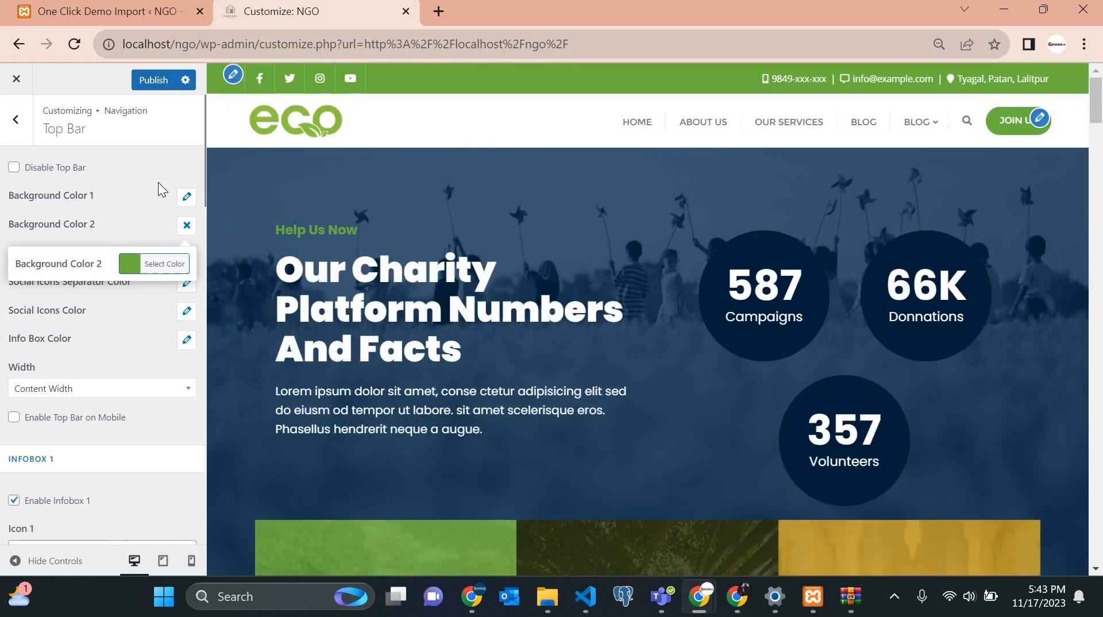
left_click(186, 196)
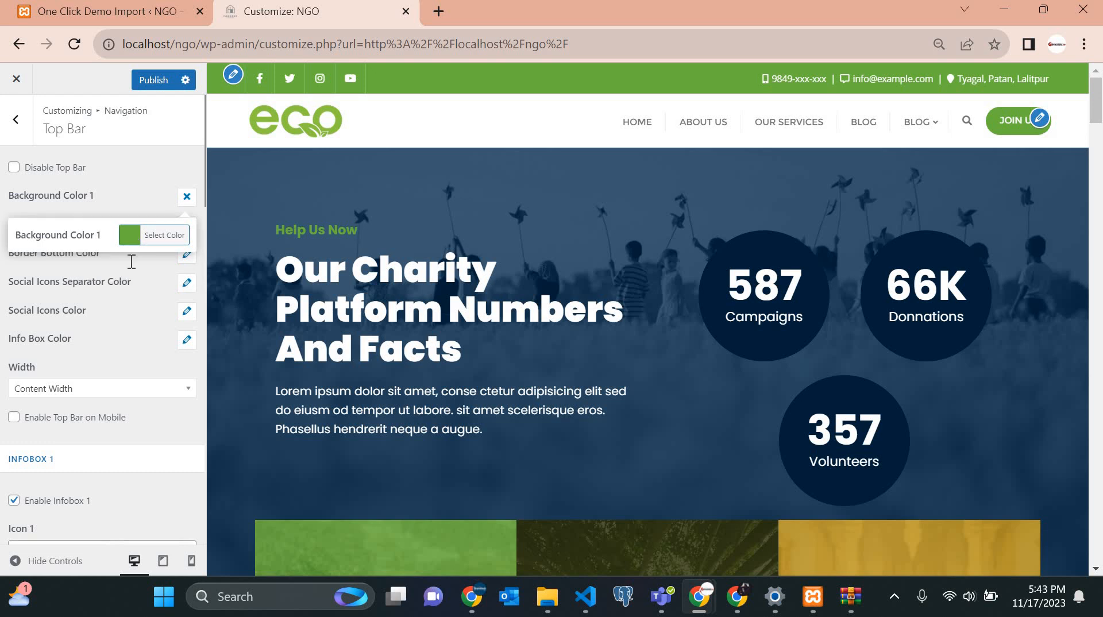
left_click(154, 235)
left_click(125, 412)
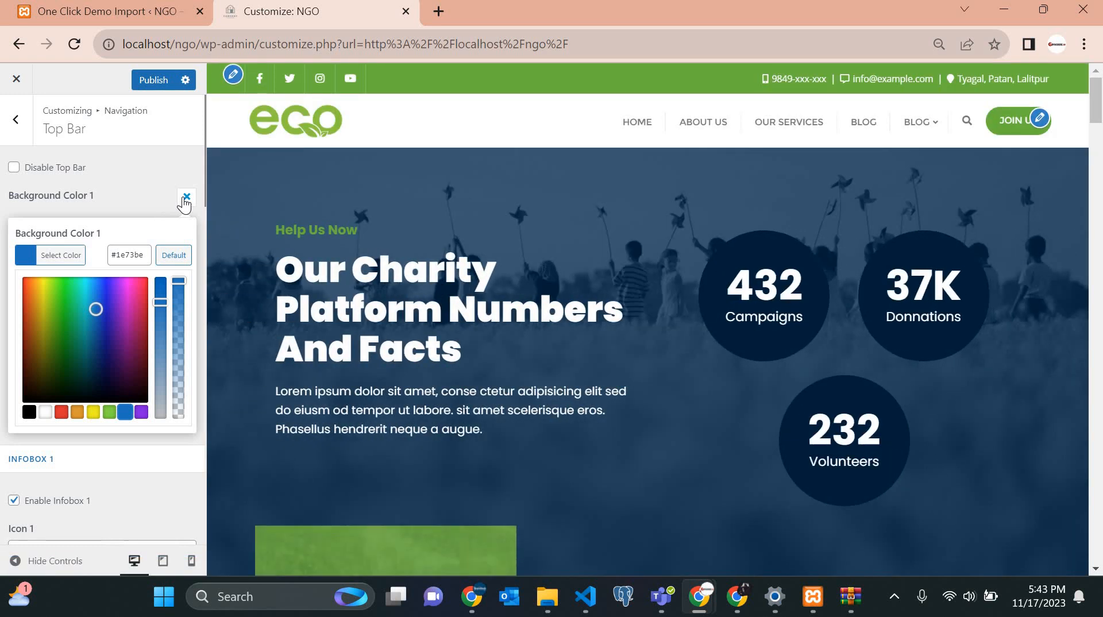
Try indigo #3618a3 for Top Bar Background Color 1.
left_click(185, 201)
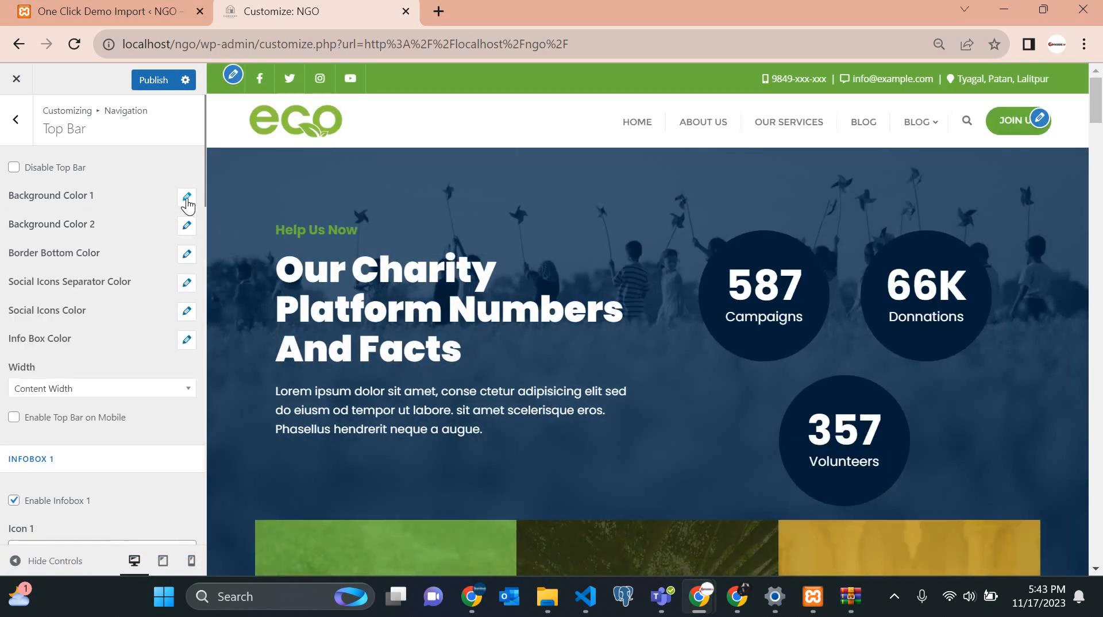
left_click(186, 197)
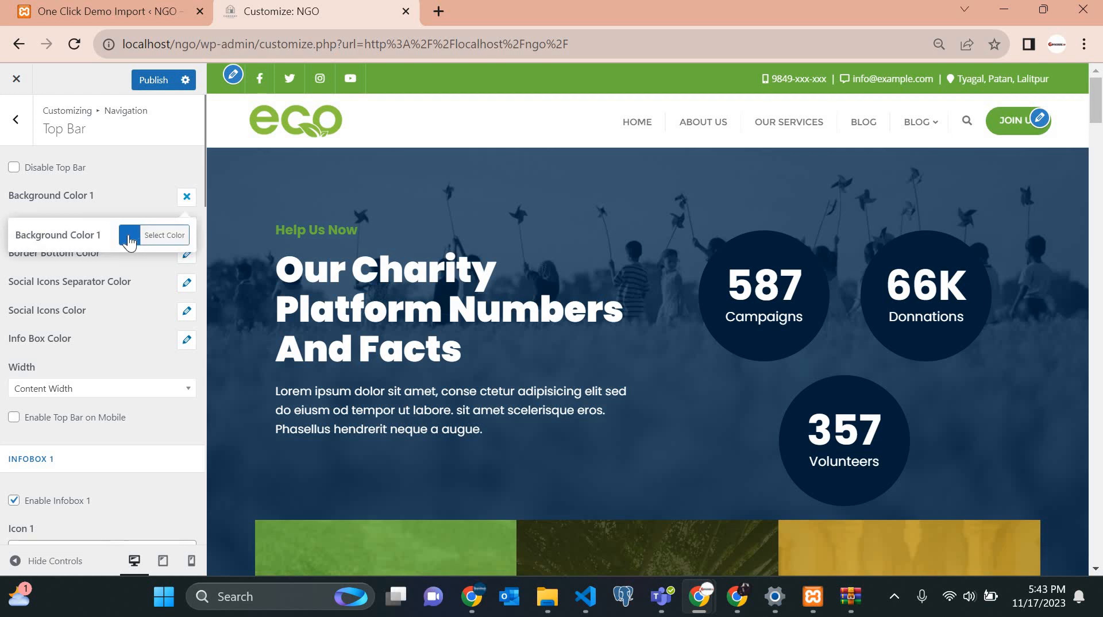
left_click(128, 235)
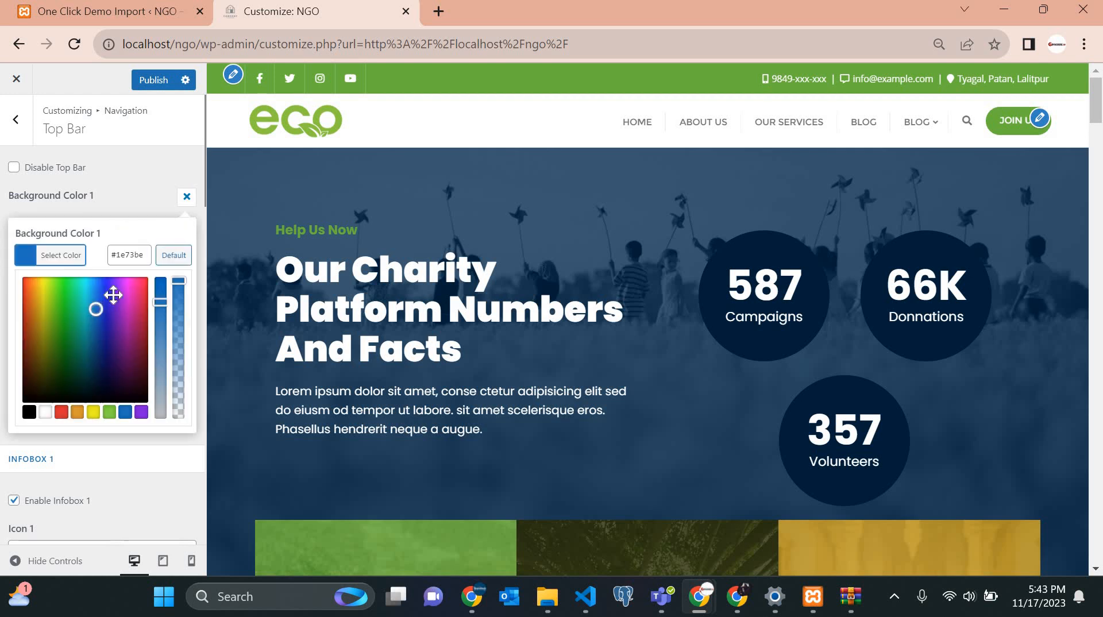
left_click_drag(113, 313, 113, 323)
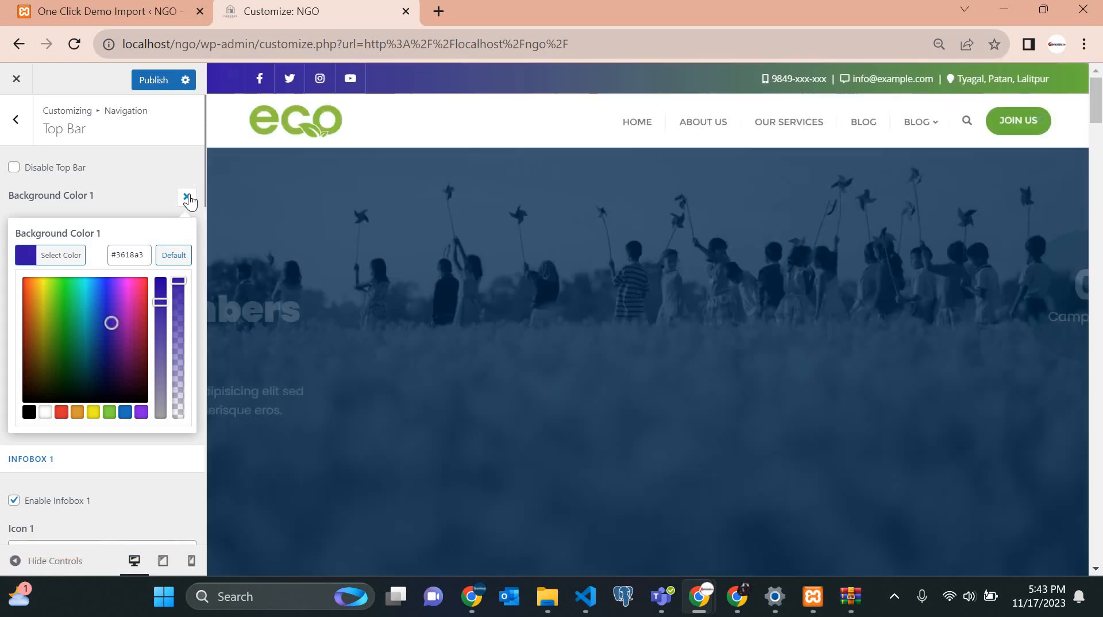
left_click(187, 197)
Try purple #9c50ed, then blue #4747d3, for Top Bar Background Color 2.
left_click(187, 227)
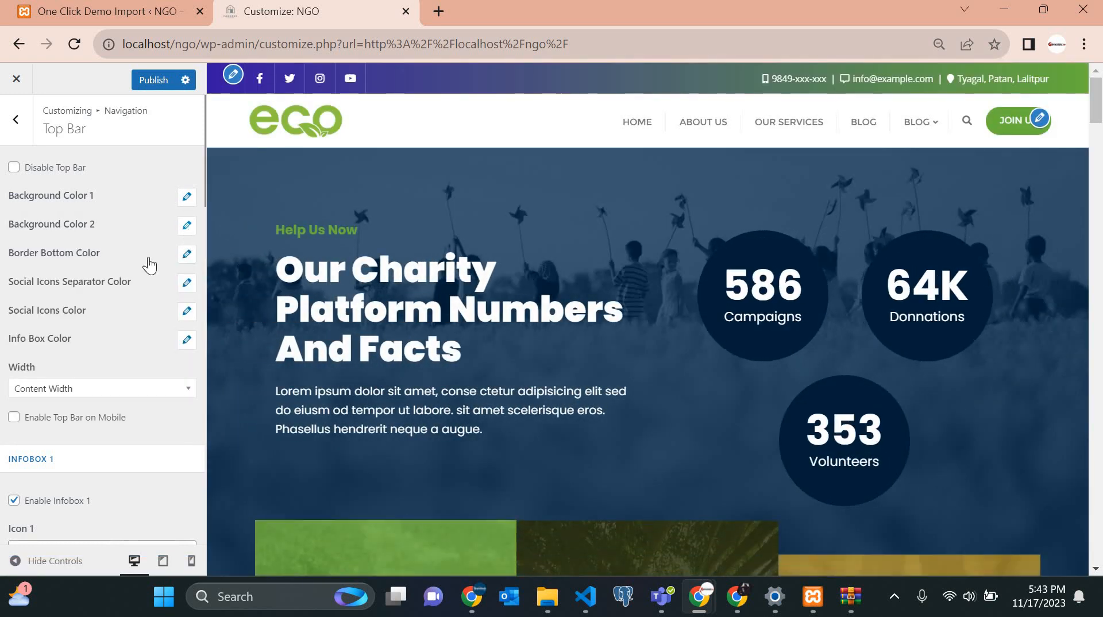
left_click(128, 268)
left_click(97, 339)
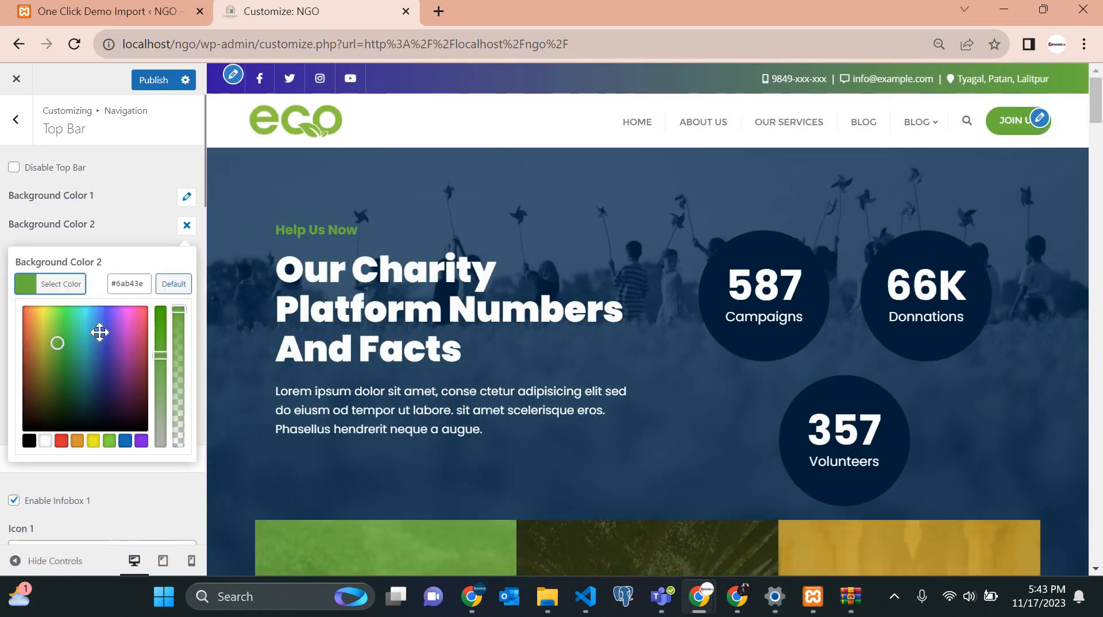
left_click(117, 316)
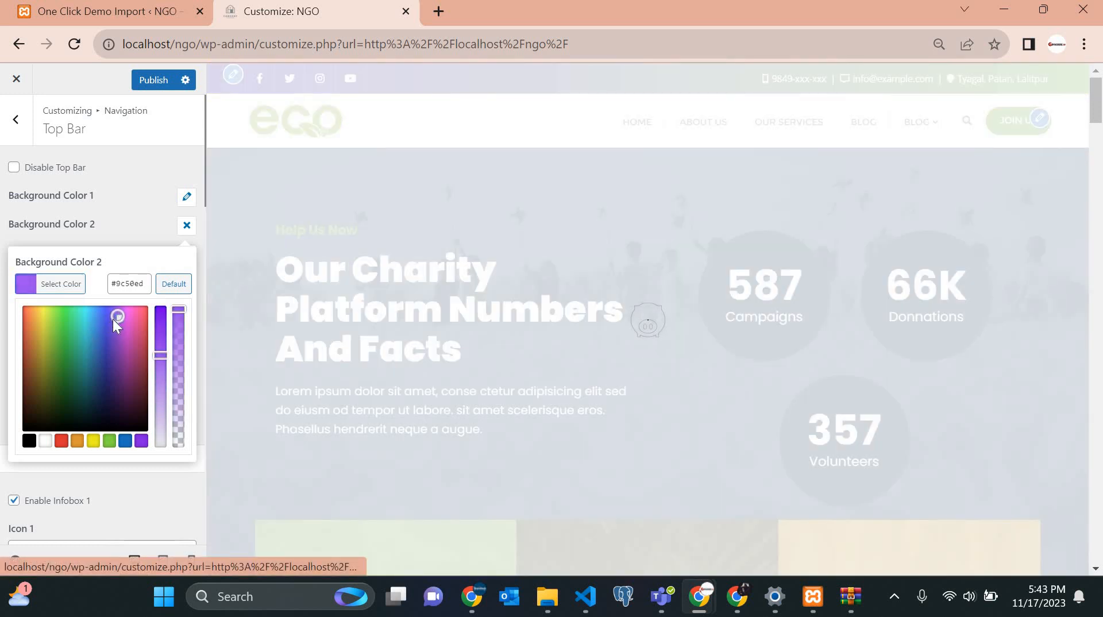
left_click(107, 326)
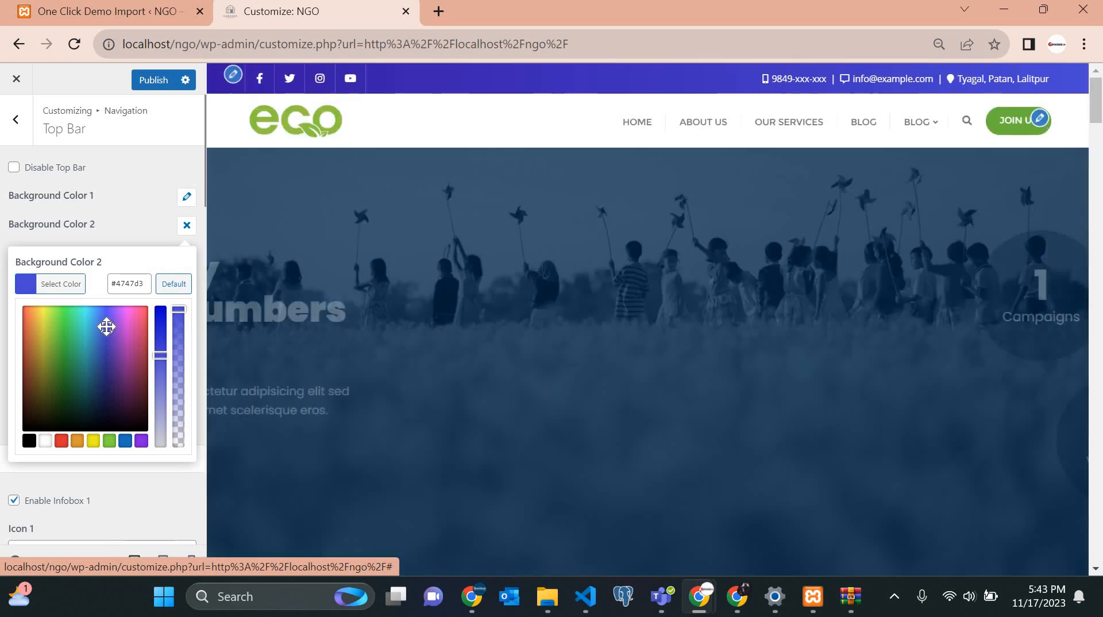
Restore Top Bar Background Color 1 to green #6ab43e.
left_click(187, 197)
left_click(127, 239)
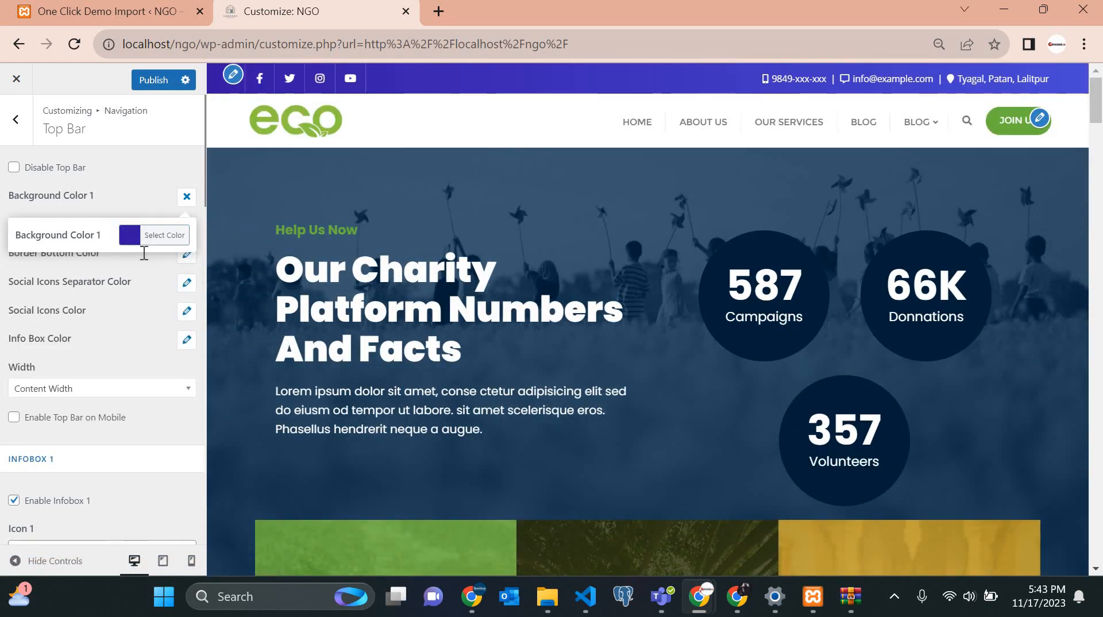
left_click(144, 253)
key("ctrl+a")
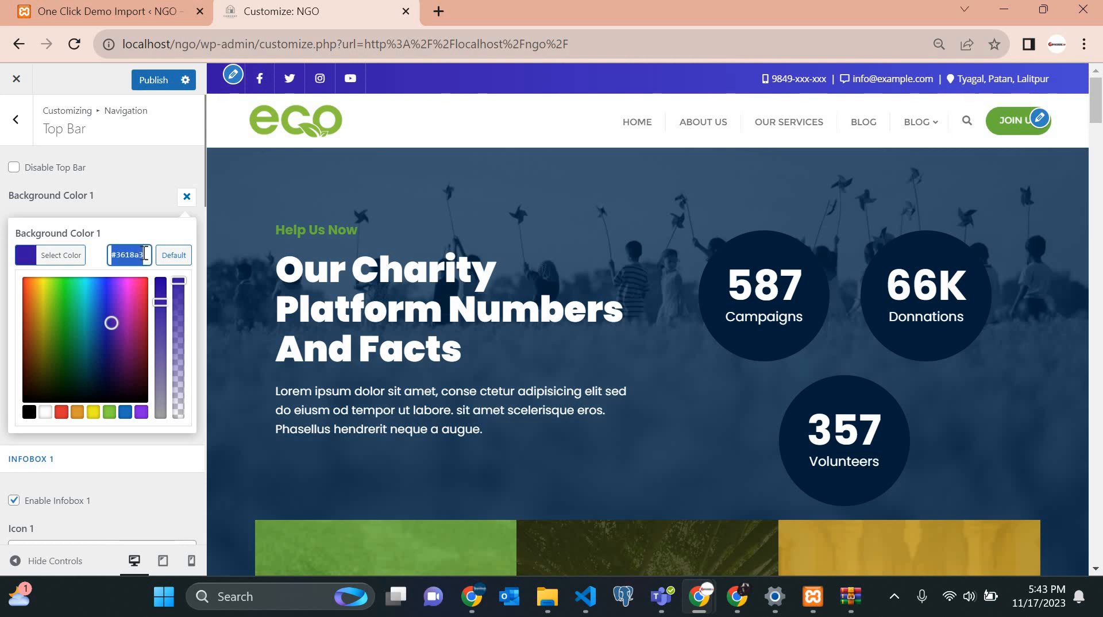
left_click(186, 198)
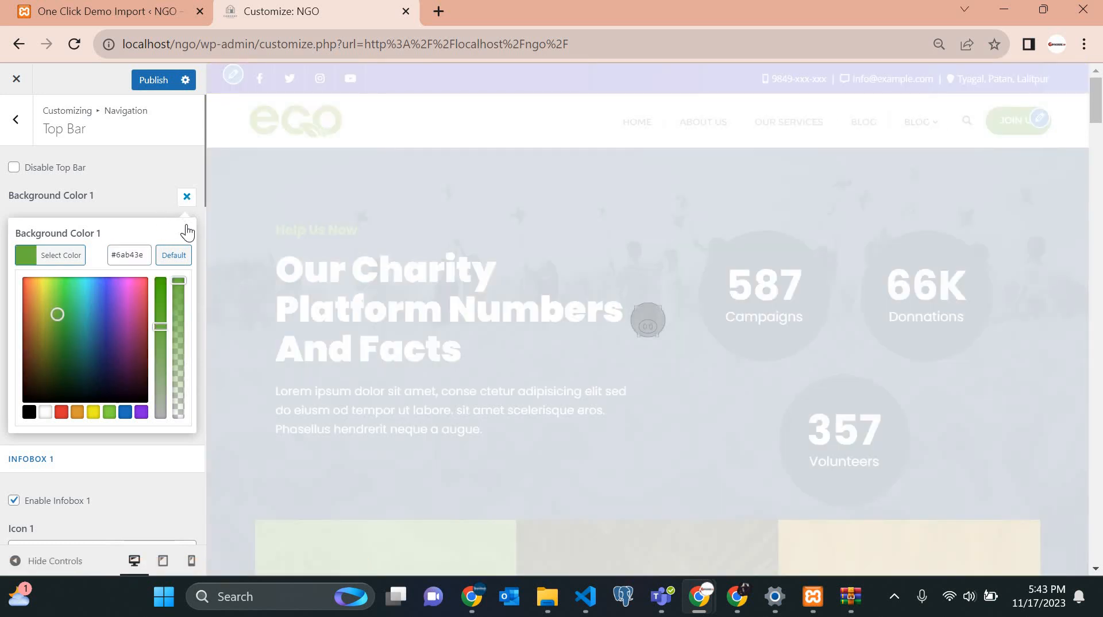
Paste green #6ab43e into Top Bar Background Color 2's hex field.
left_click(188, 227)
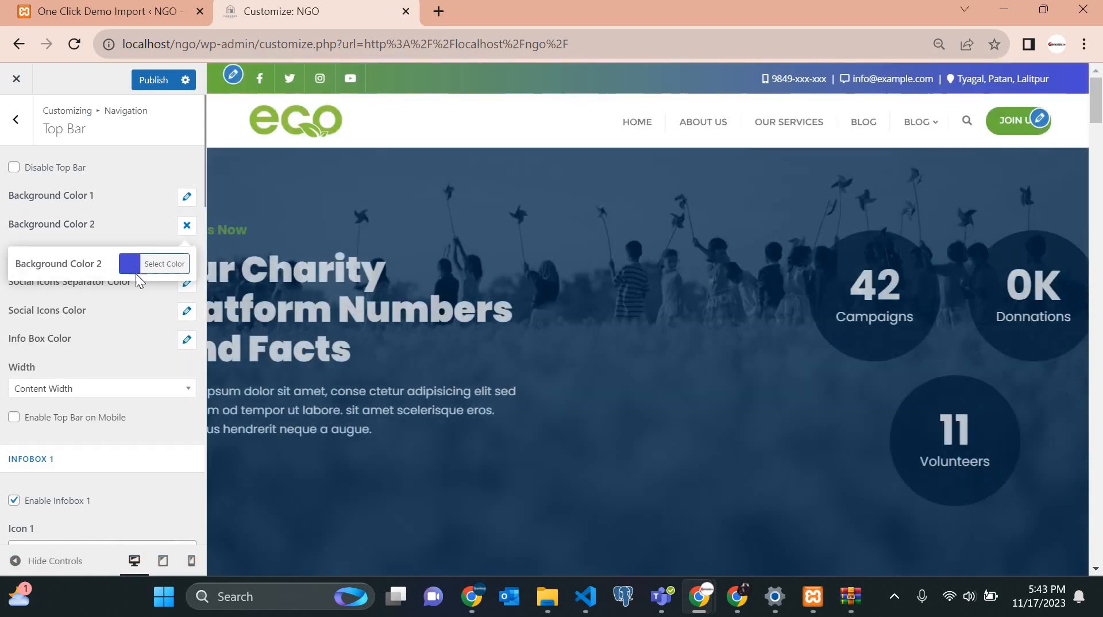
left_click(137, 278)
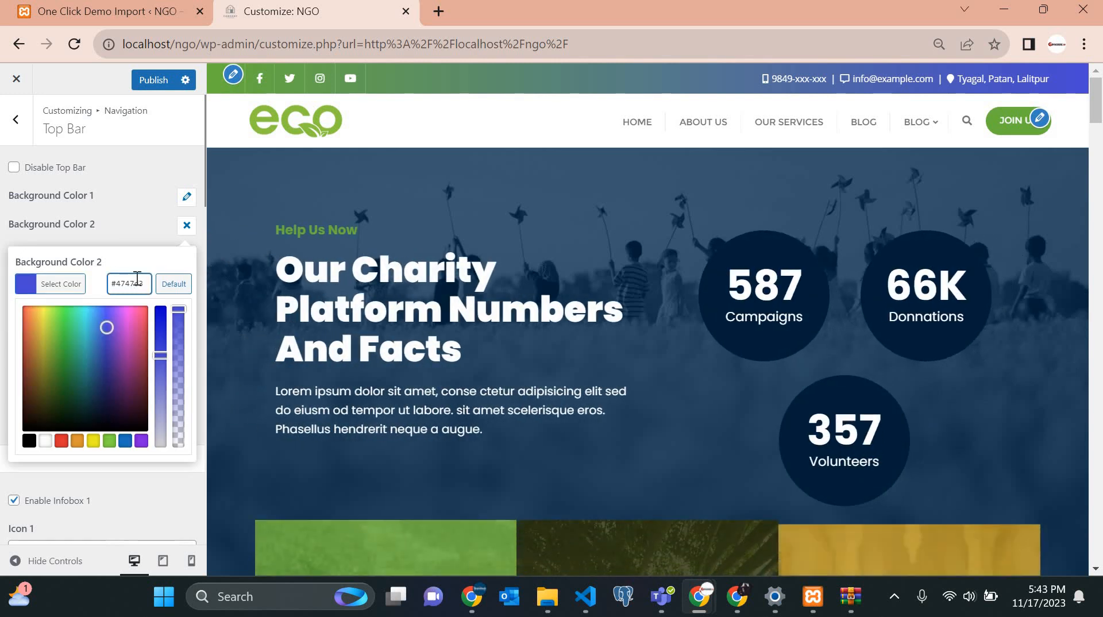
key("ctrl+a")
key("ctrl+v")
left_click(187, 224)
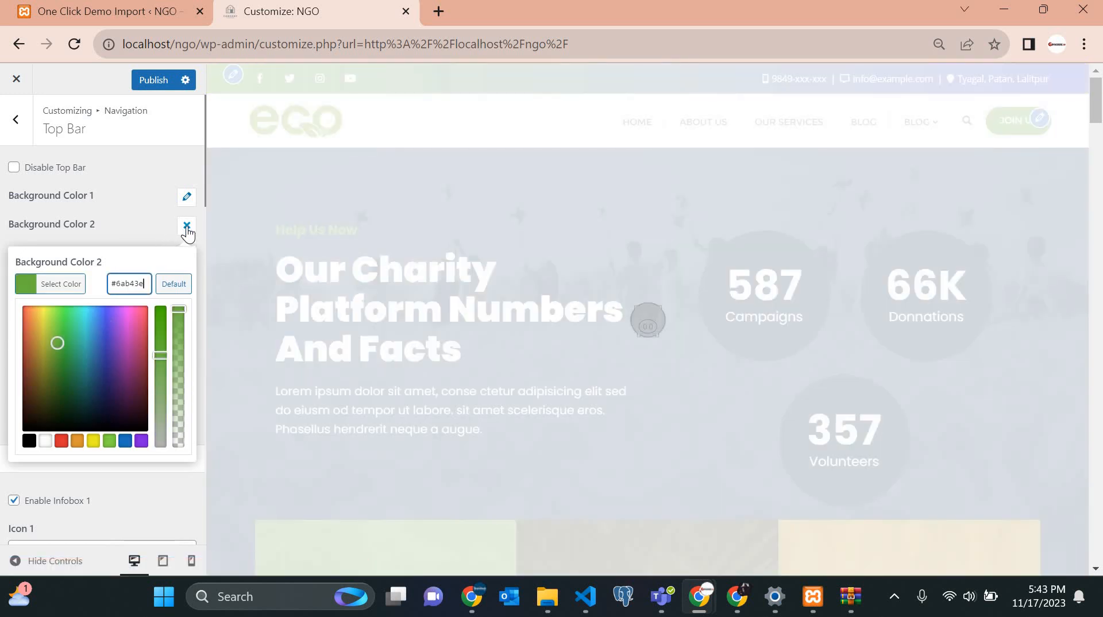
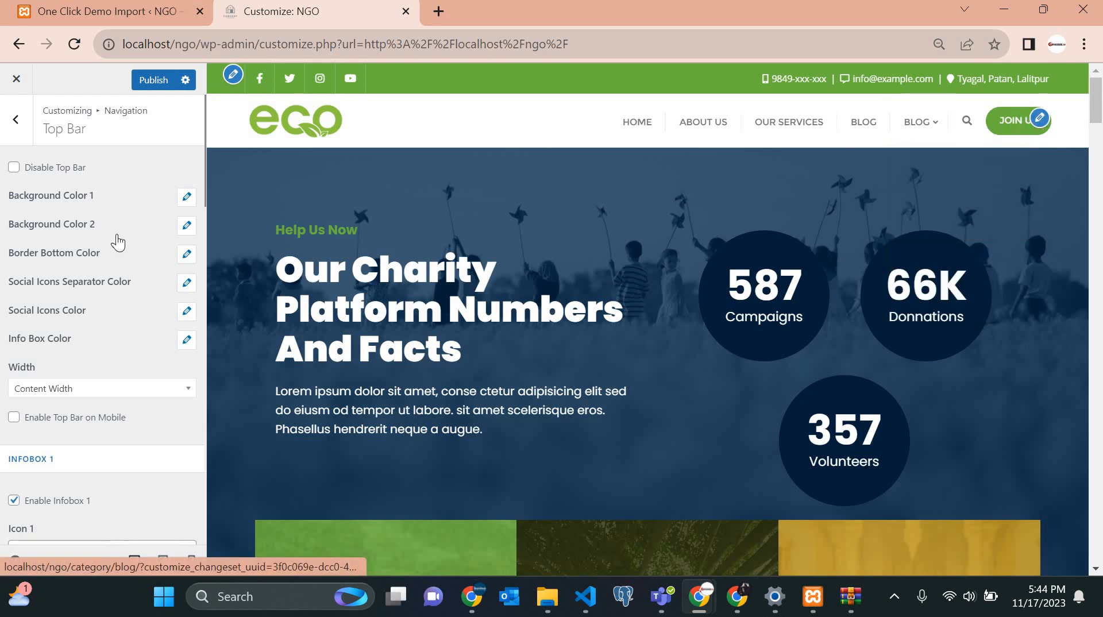
Inspect the Border Bottom Color picker without changing it, then bring up Social Icons Separator Color.
left_click_drag(74, 263, 83, 262)
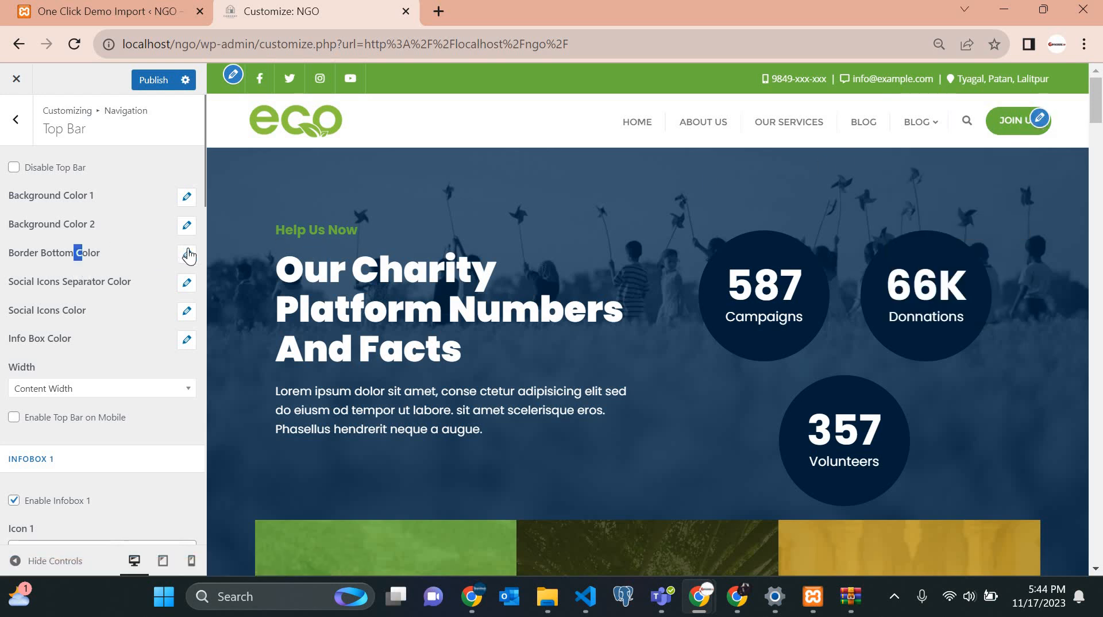
left_click(187, 255)
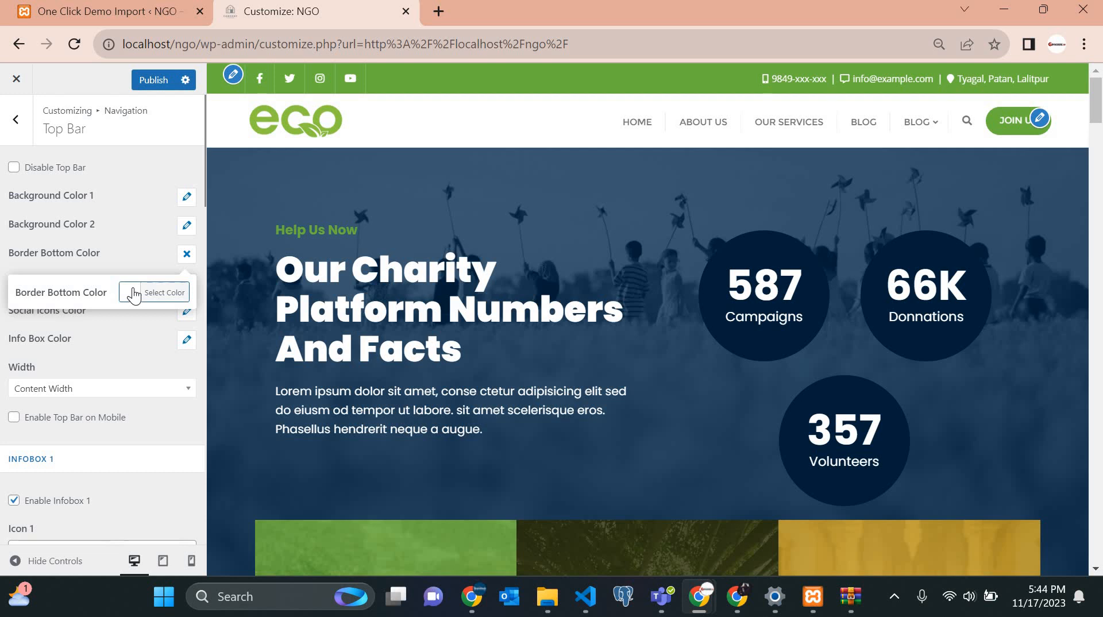
left_click(135, 293)
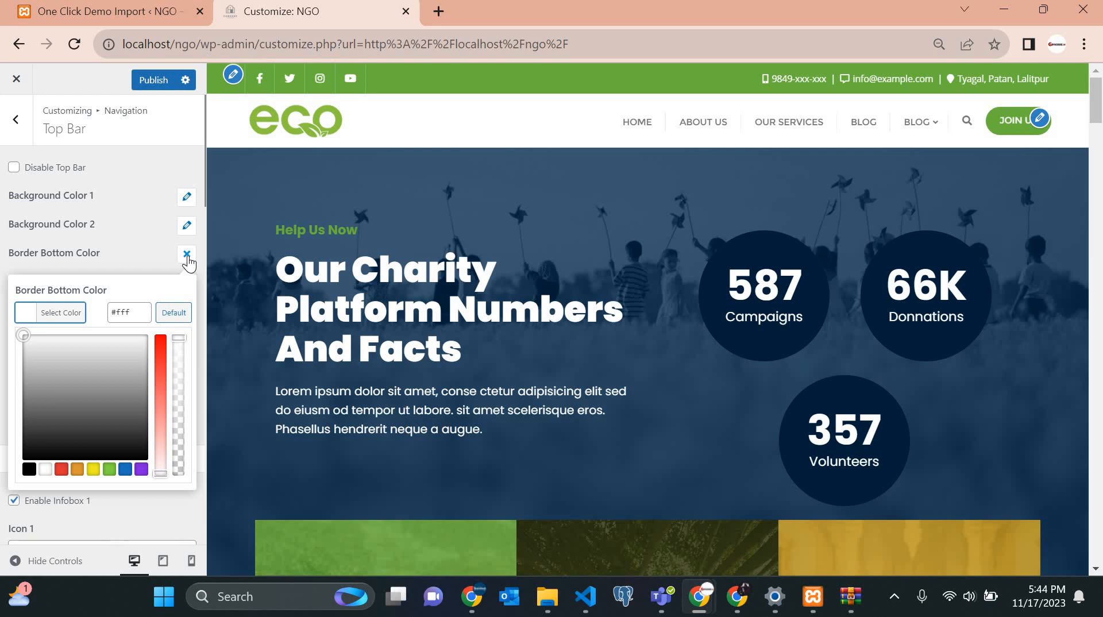
left_click(101, 300)
scroll(100, 304, "down", 1)
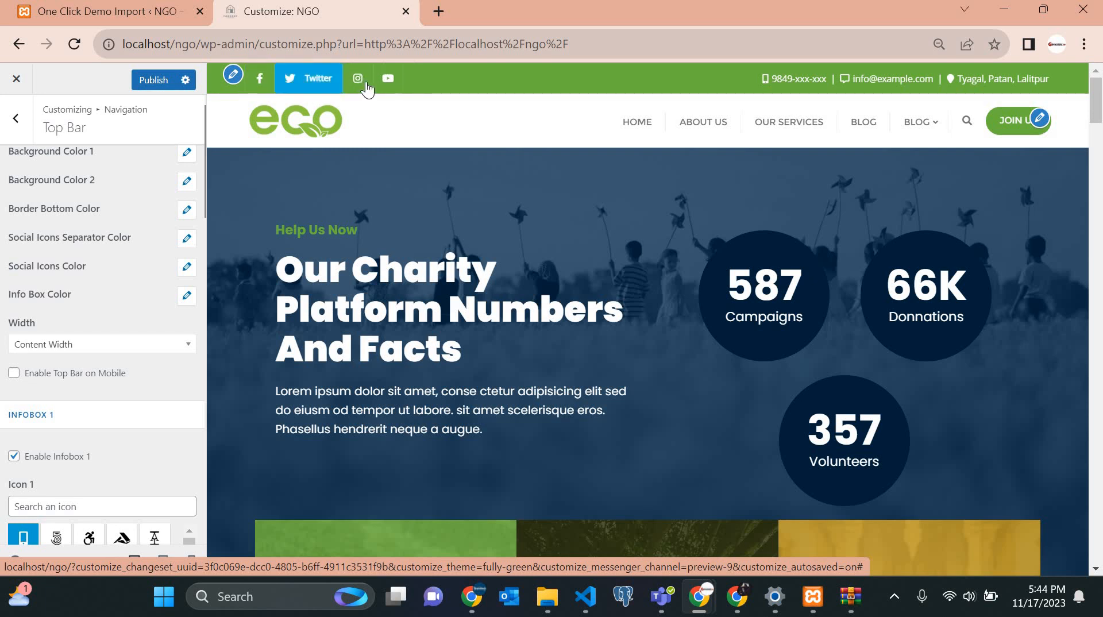
left_click(191, 239)
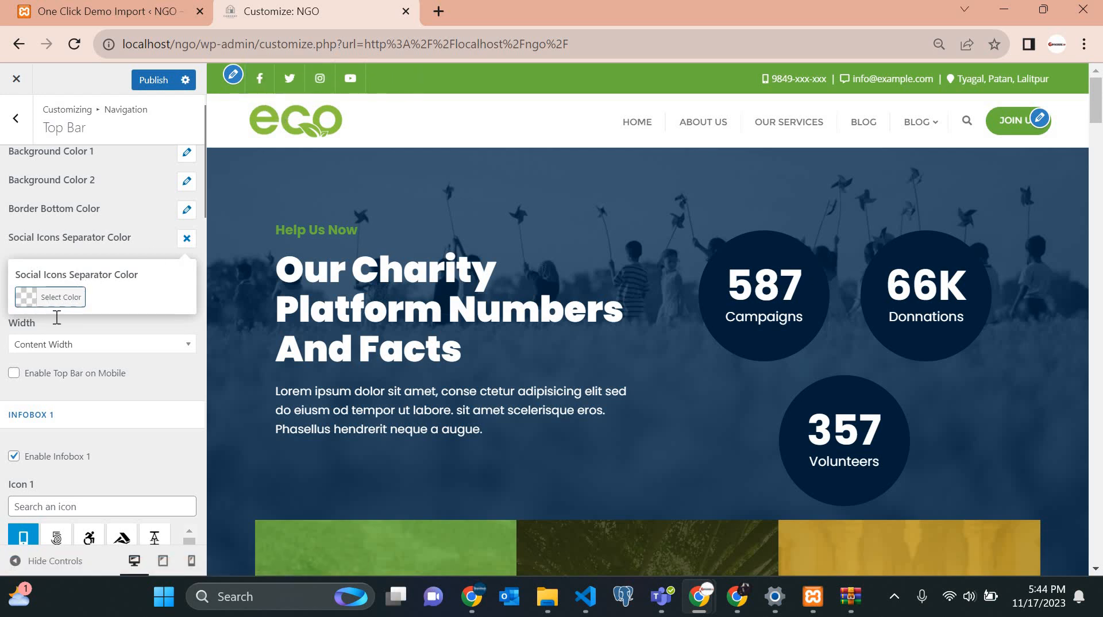
Try a blue for the social icons separators in the full colour picker.
left_click(57, 298)
left_click(124, 475)
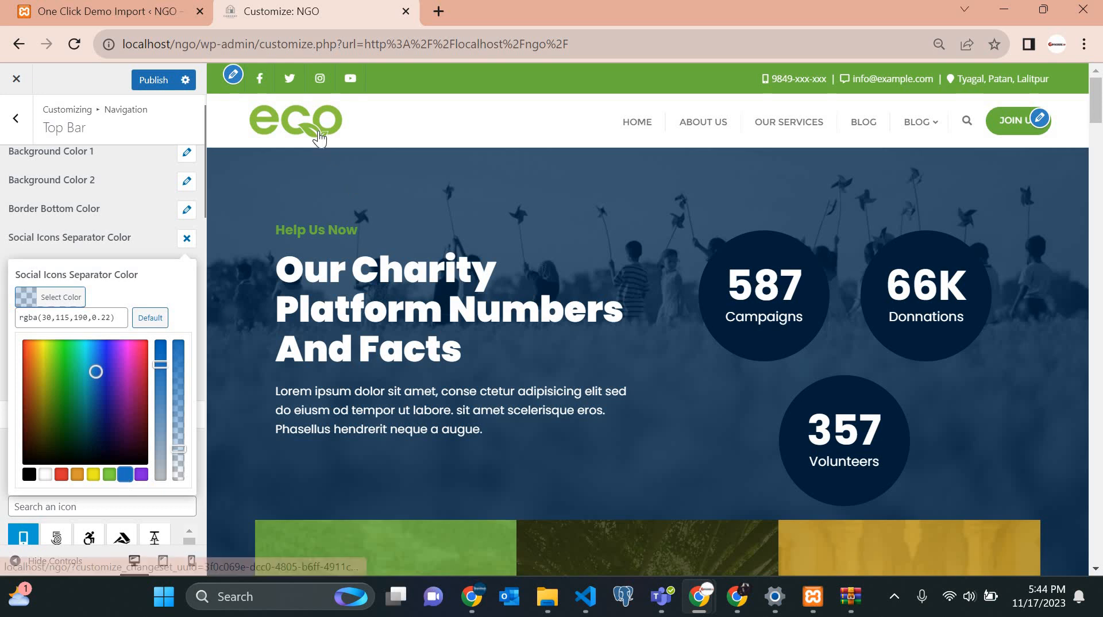
scroll(320, 134, "up", 5)
scroll(370, 189, "up", 2)
scroll(369, 188, "left", 1)
scroll(370, 189, "left", 5)
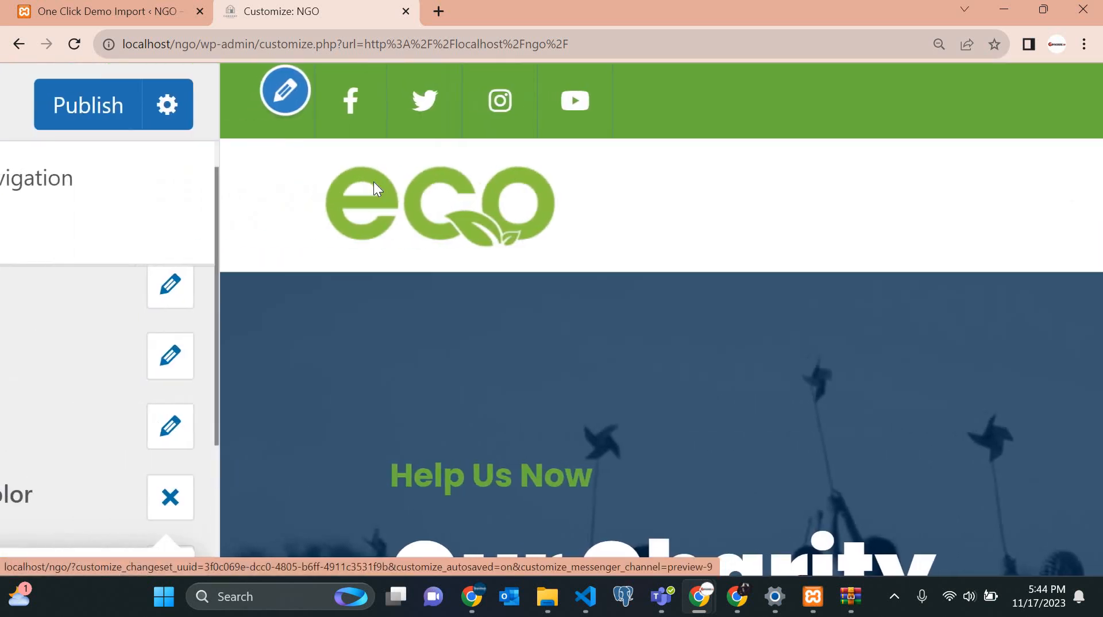
scroll(129, 377, "down", 2)
scroll(129, 380, "down", 1)
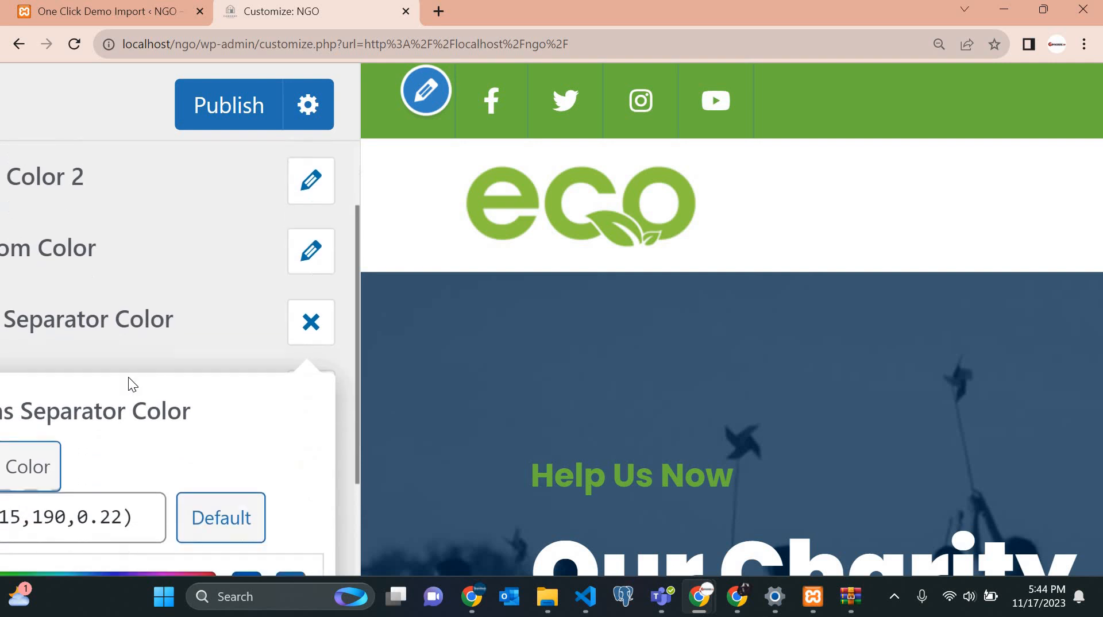
left_click(8, 472)
right_click(7, 475)
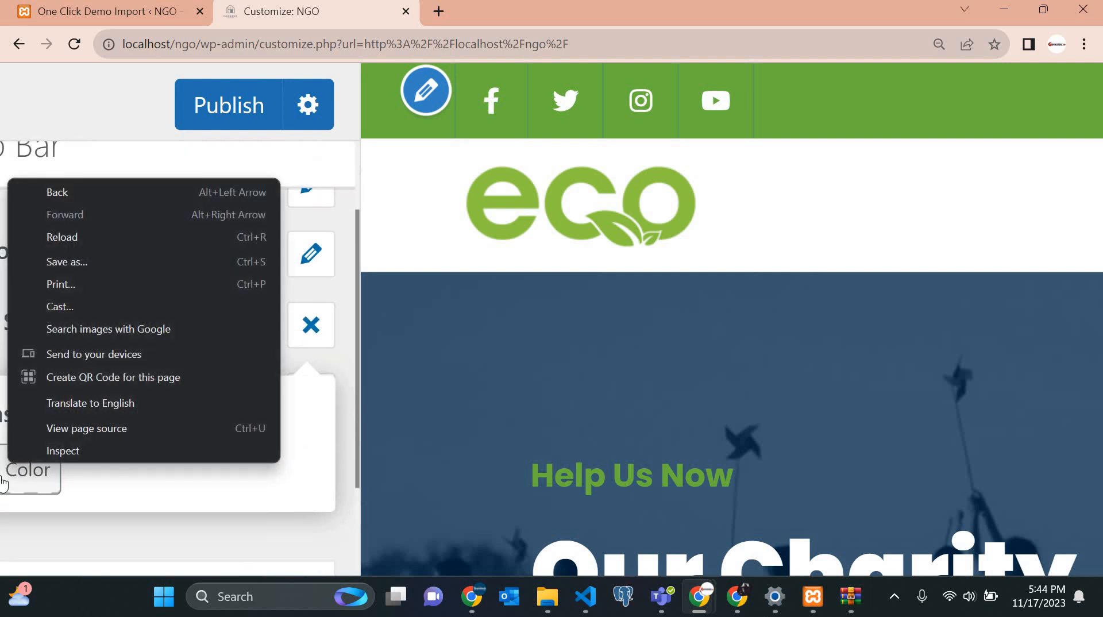
left_click(4, 482)
left_click(5, 480)
scroll(69, 437, "down", 3)
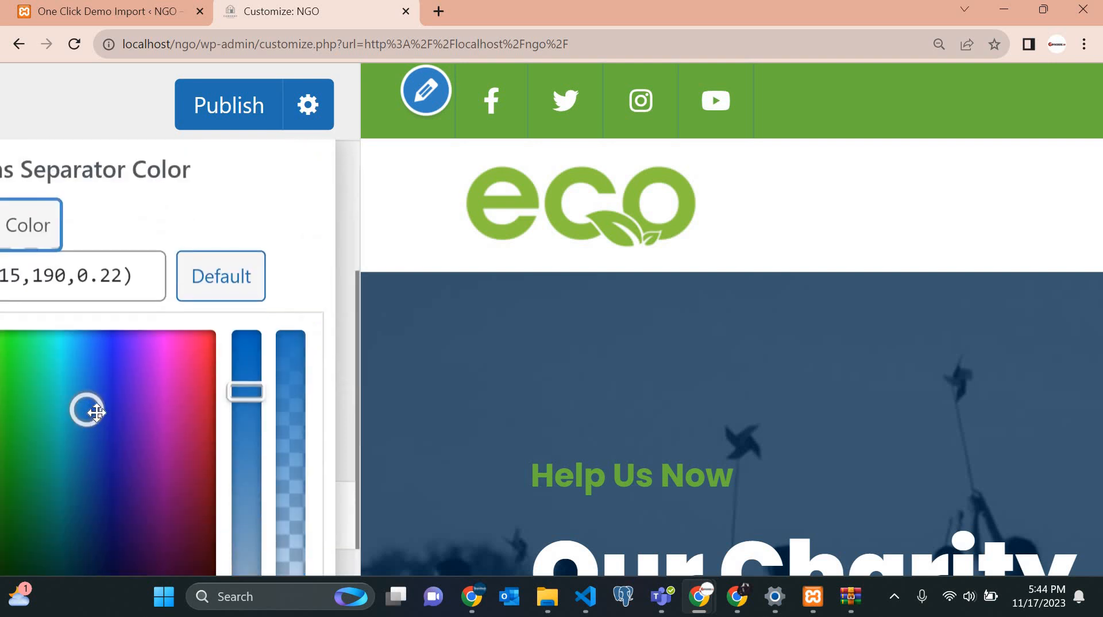
Experiment with purple and deep crimson shades for the separator colour.
left_click_drag(175, 450, 203, 468)
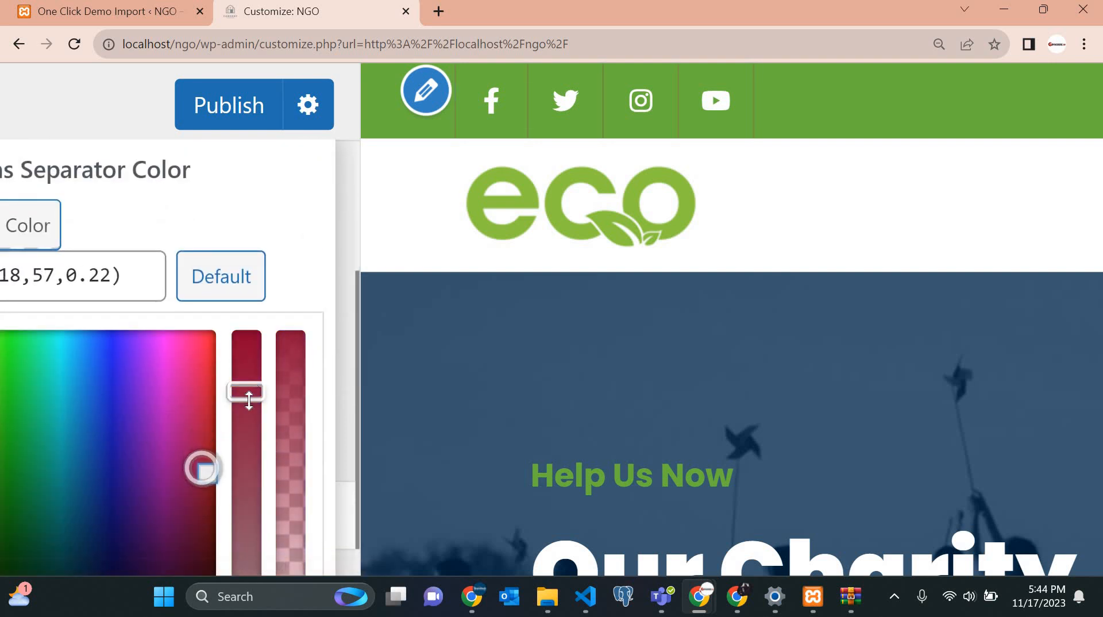
left_click_drag(249, 401, 266, 312)
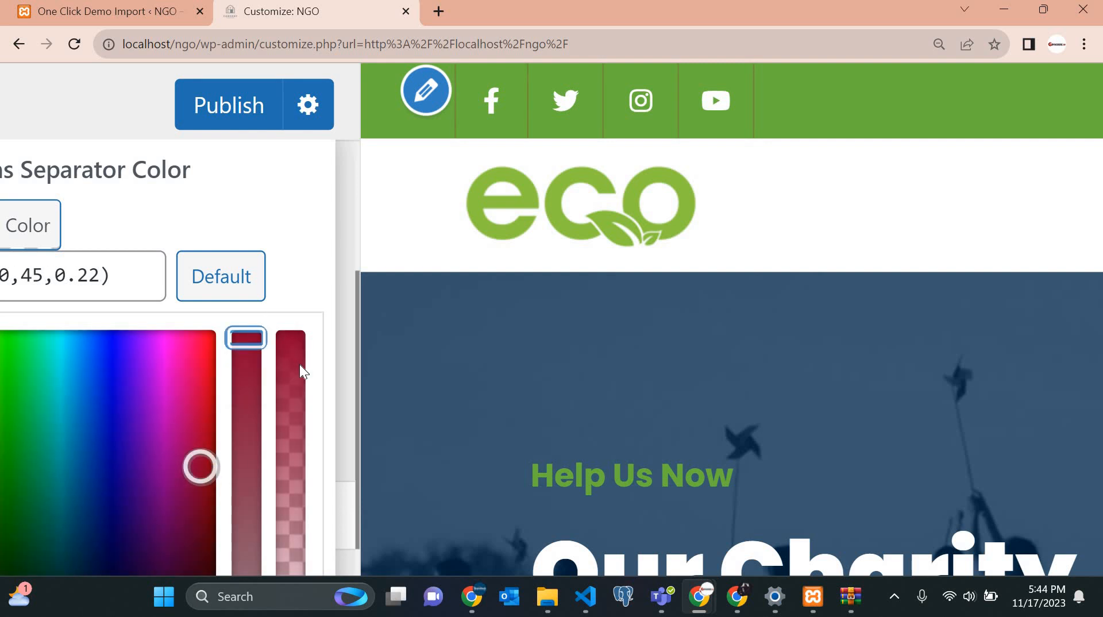
scroll(287, 310, "down", 5)
scroll(278, 257, "up", 4)
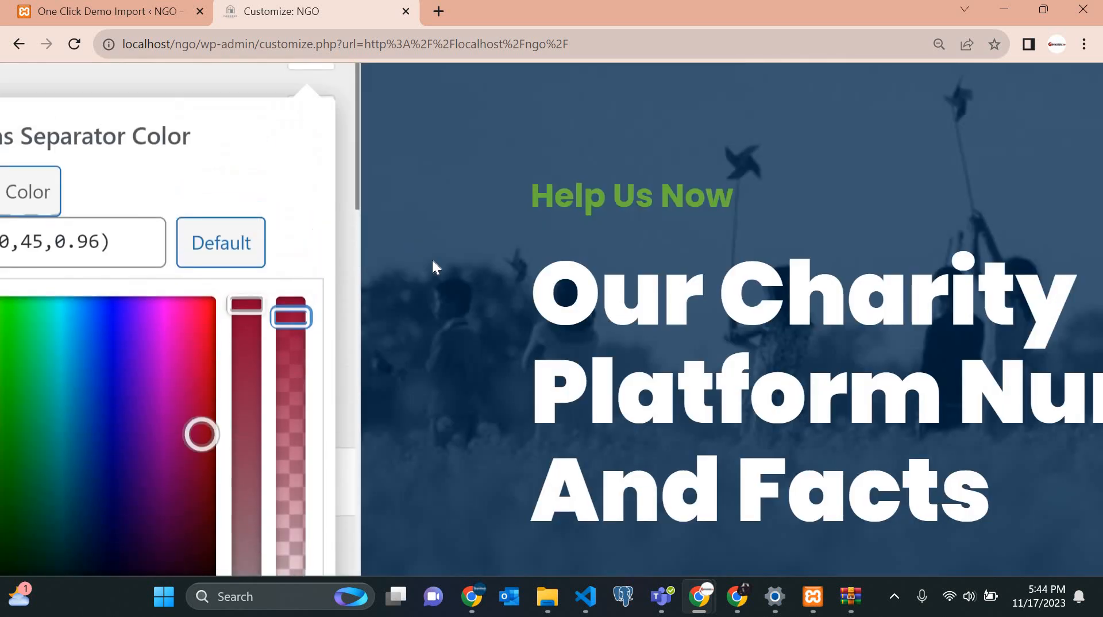
scroll(432, 260, "up", 5)
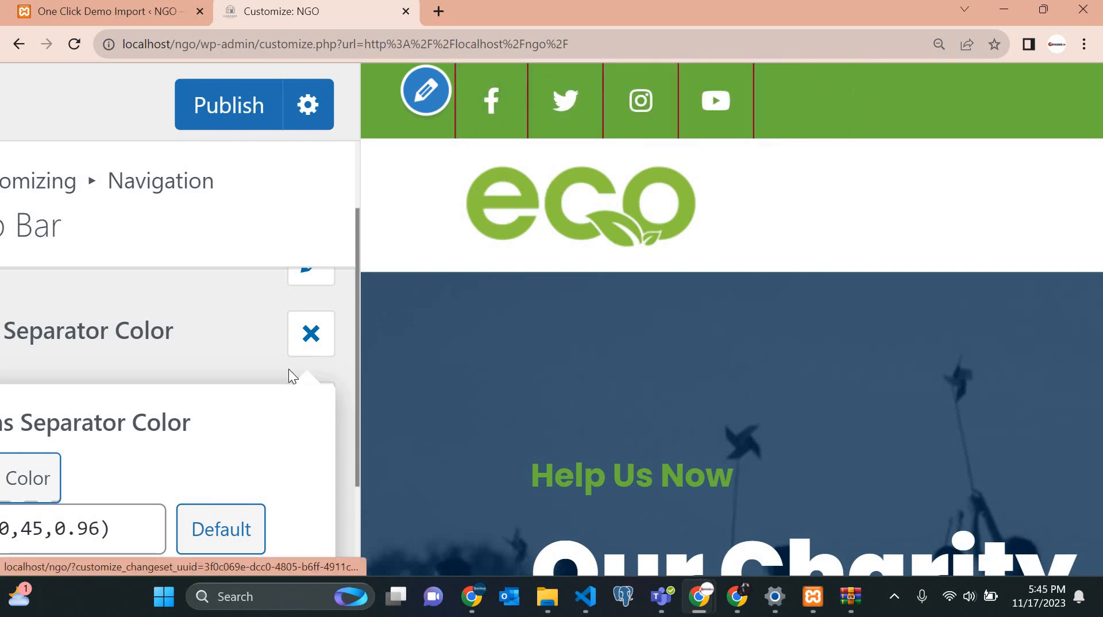
scroll(289, 371, "down", 1)
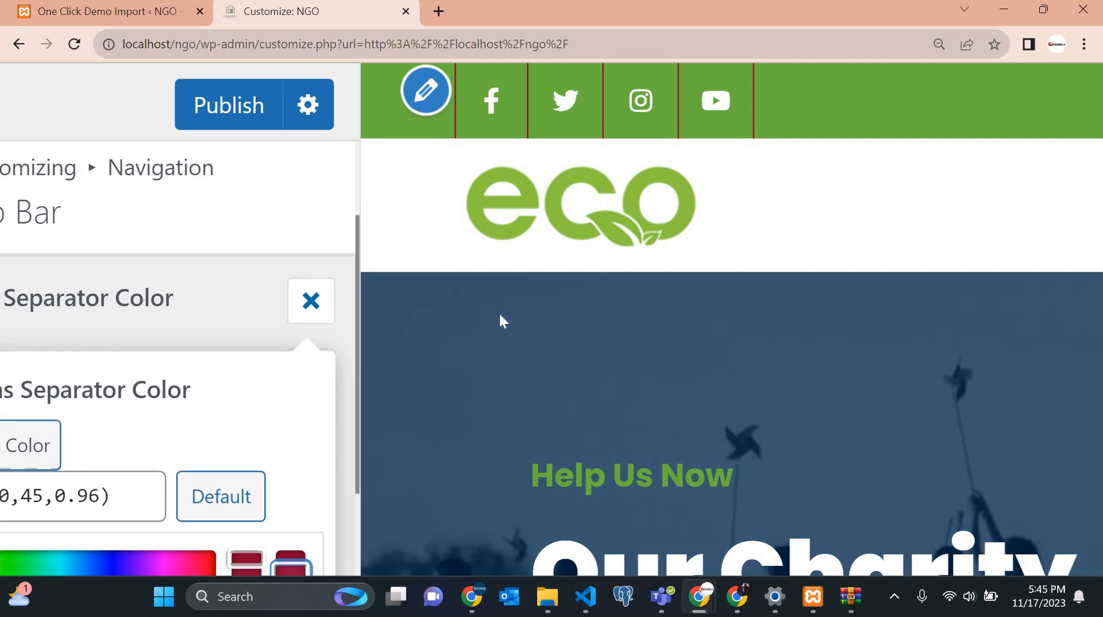
scroll(500, 315, "down", 5)
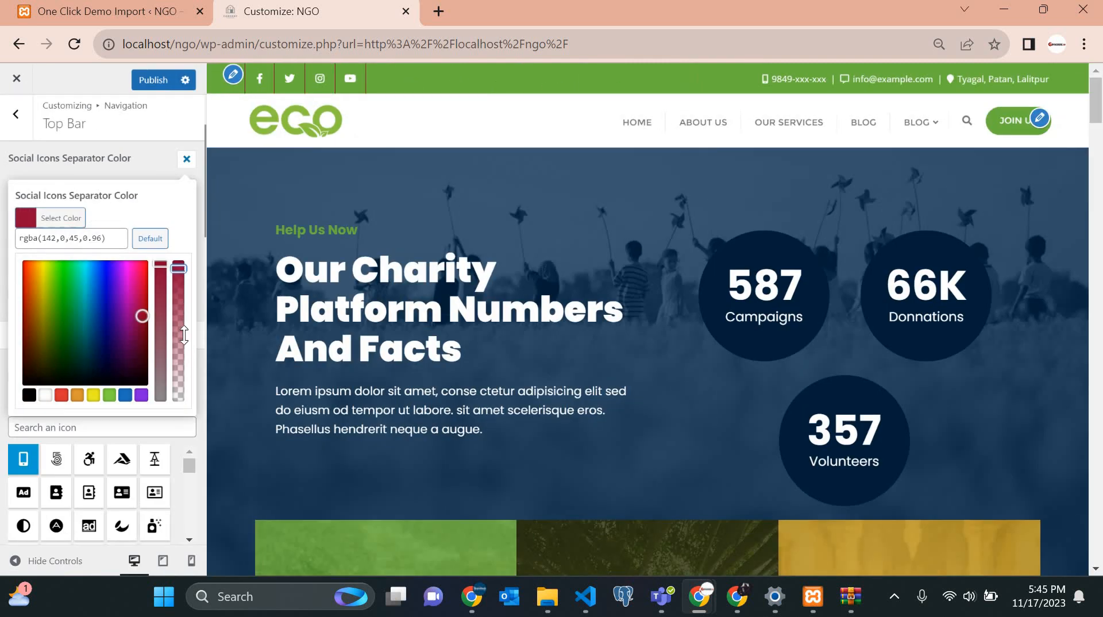
Set the separator colour to white at 0.32 opacity, rgba(255,255,255,0.32).
left_click_drag(184, 335, 179, 356)
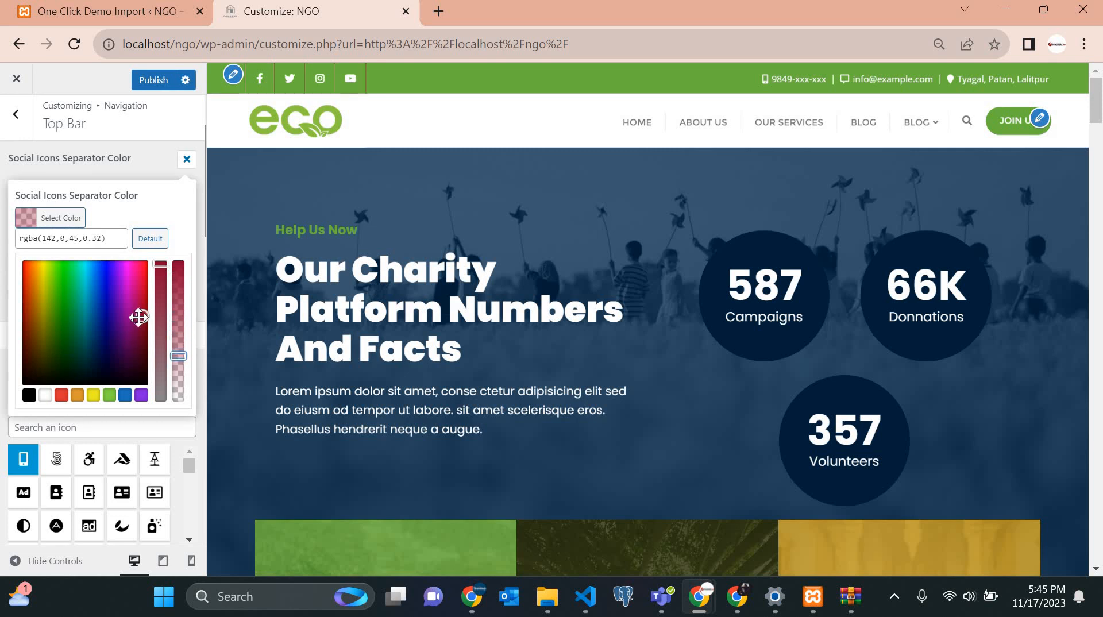
left_click(84, 301)
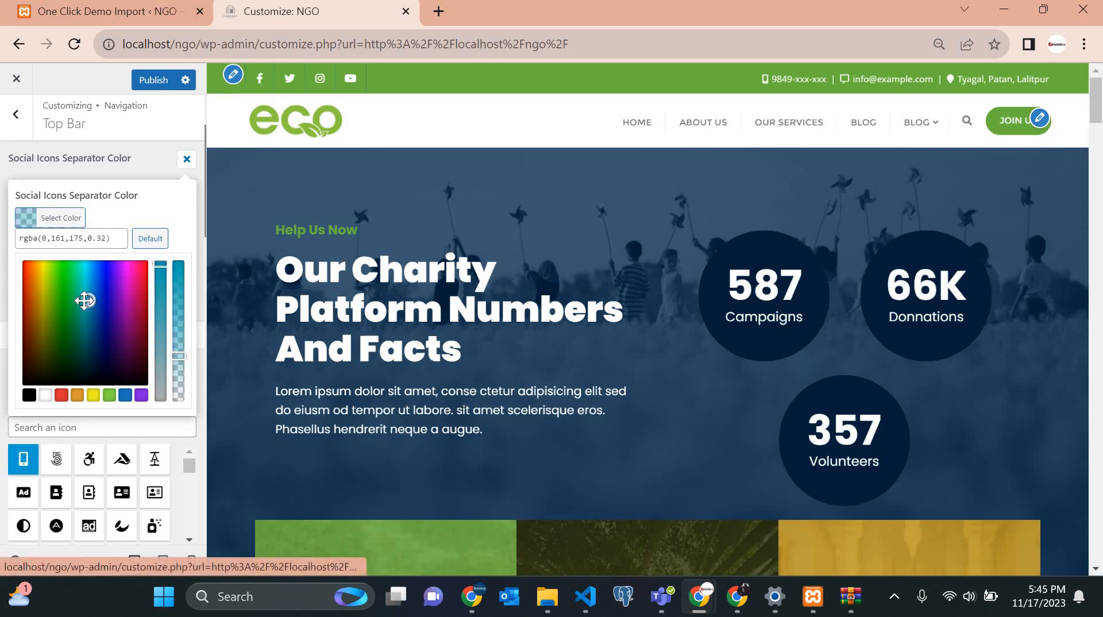
left_click(46, 395)
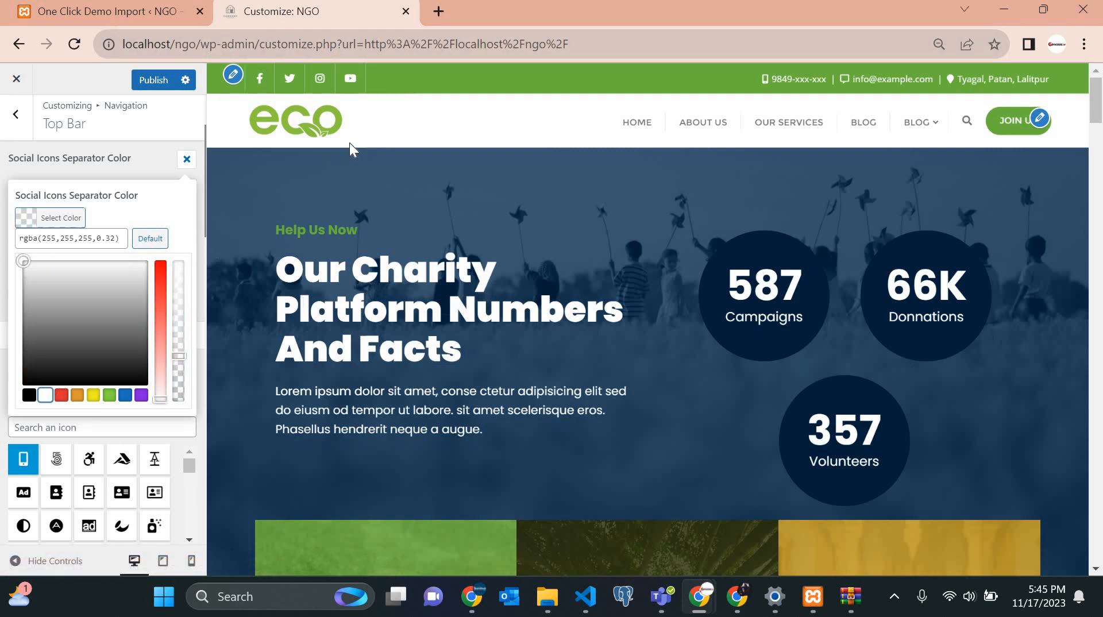
left_click(187, 161)
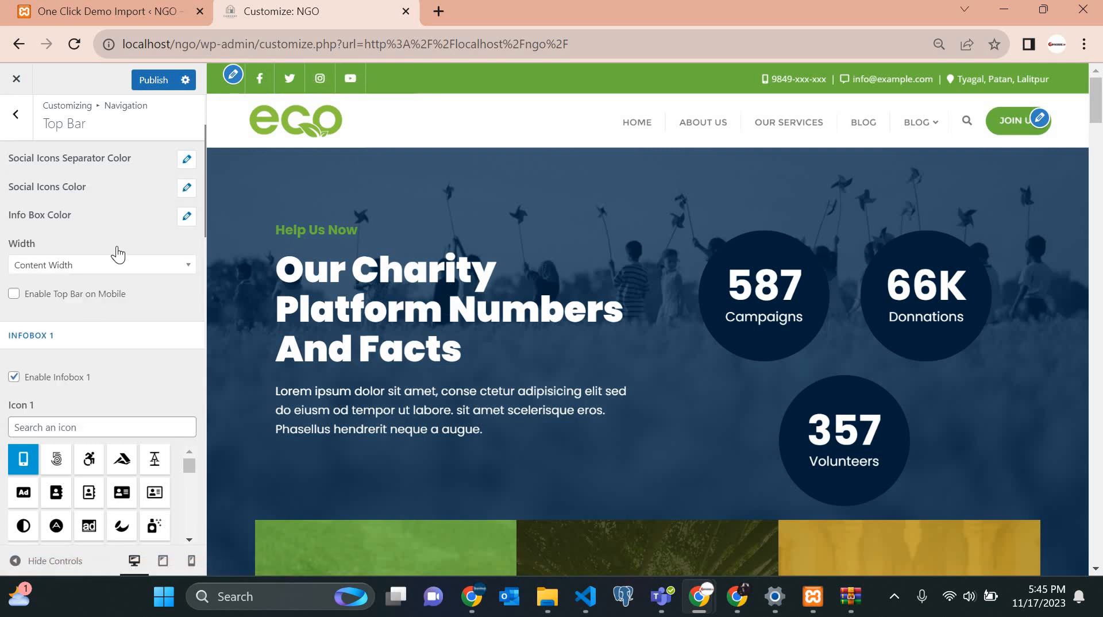
Replace the Infobox 1 Label 1 placeholder with the organisation's phone number, prefixed +250.
scroll(168, 216, "down", 4)
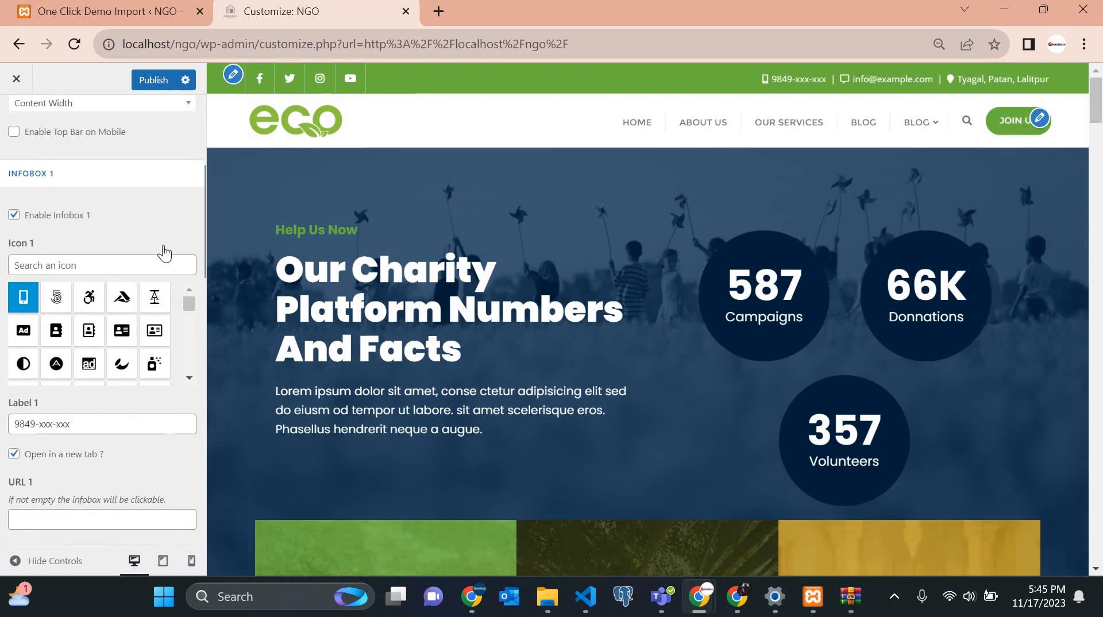
scroll(187, 305, "up", 3)
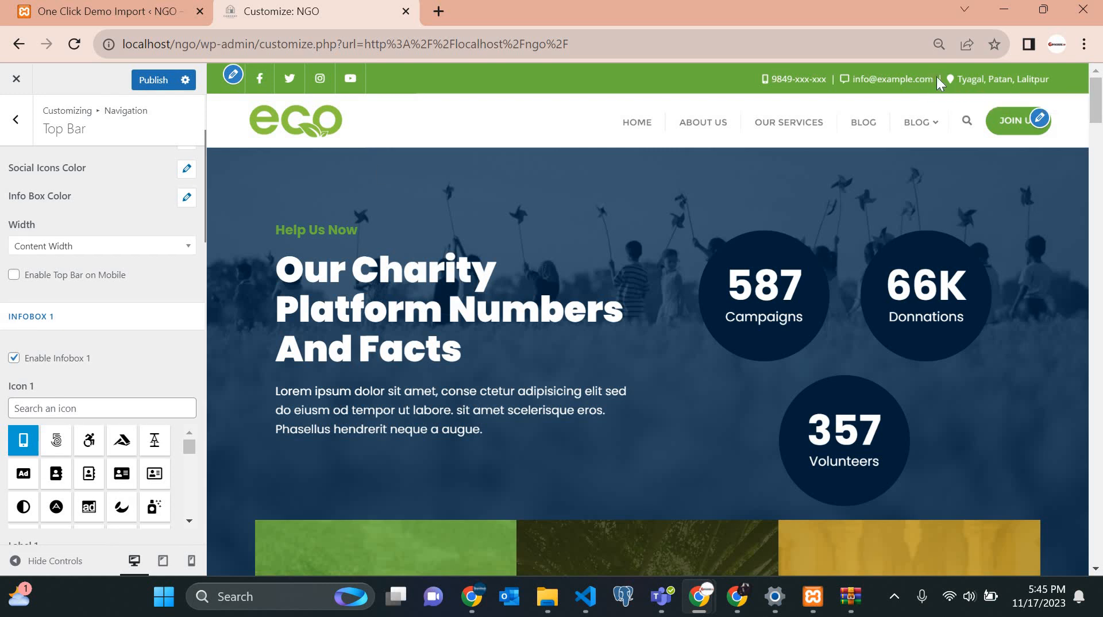
triple_click(859, 83)
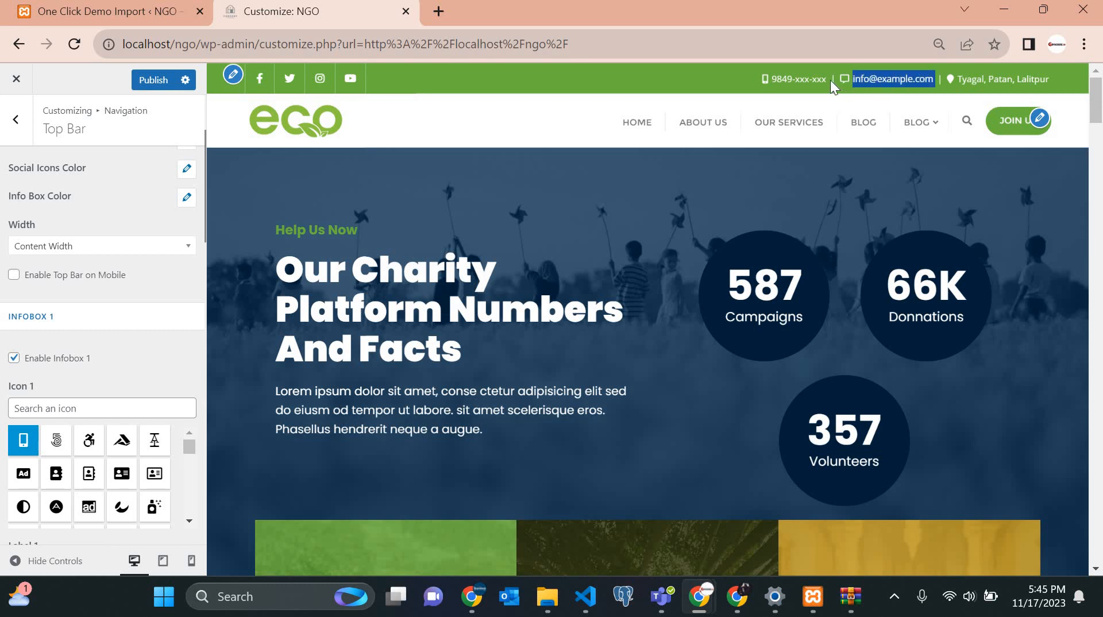
triple_click(781, 81)
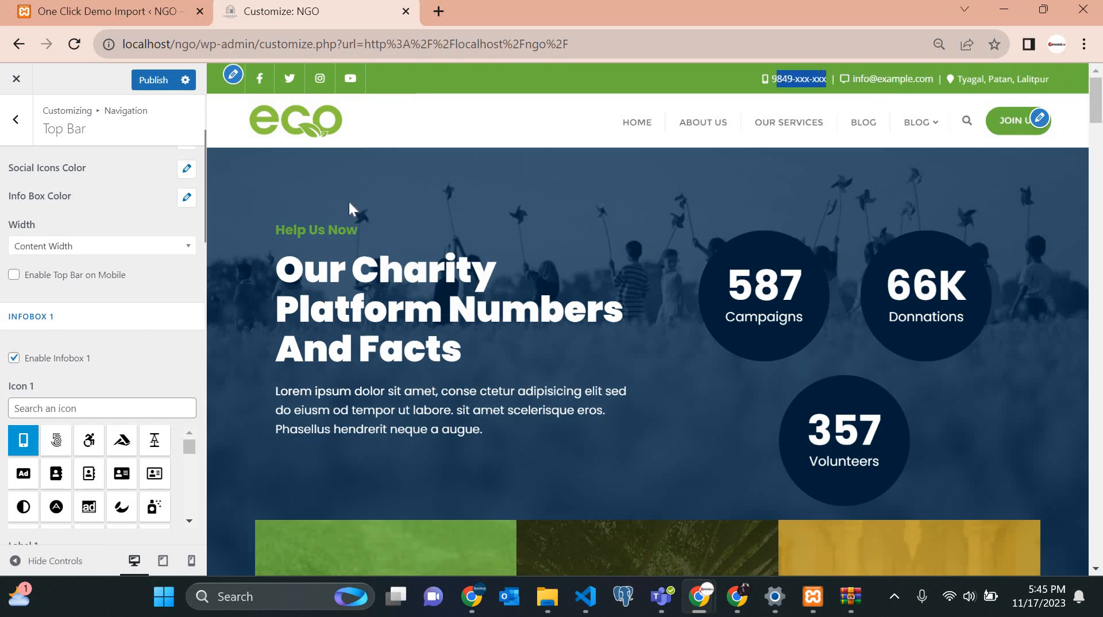
scroll(61, 411, "down", 5)
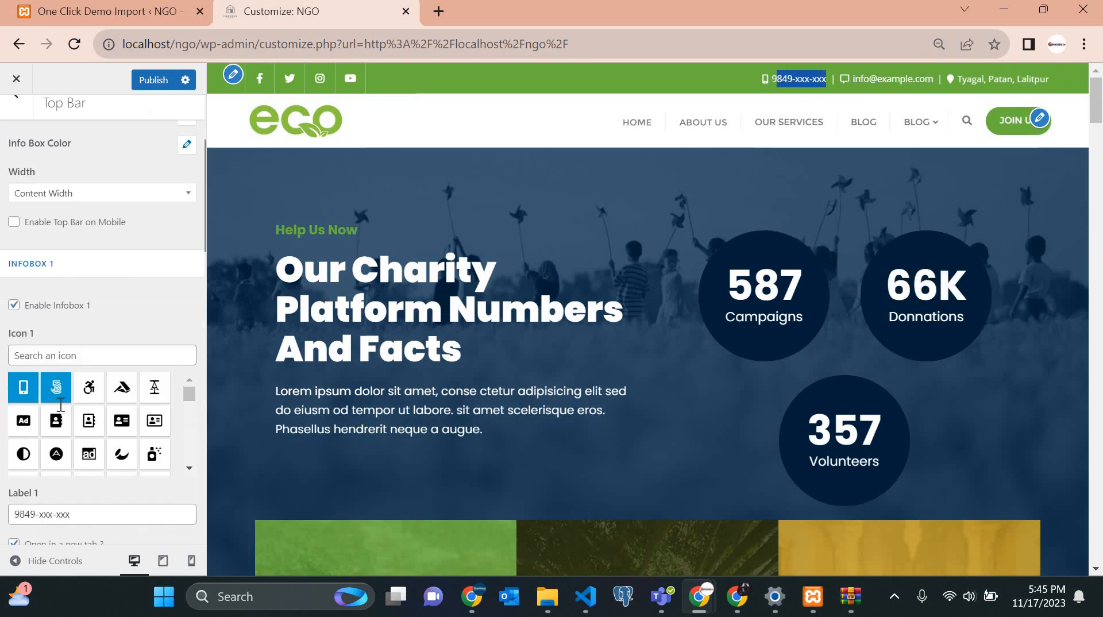
left_click_drag(72, 309, 1, 320)
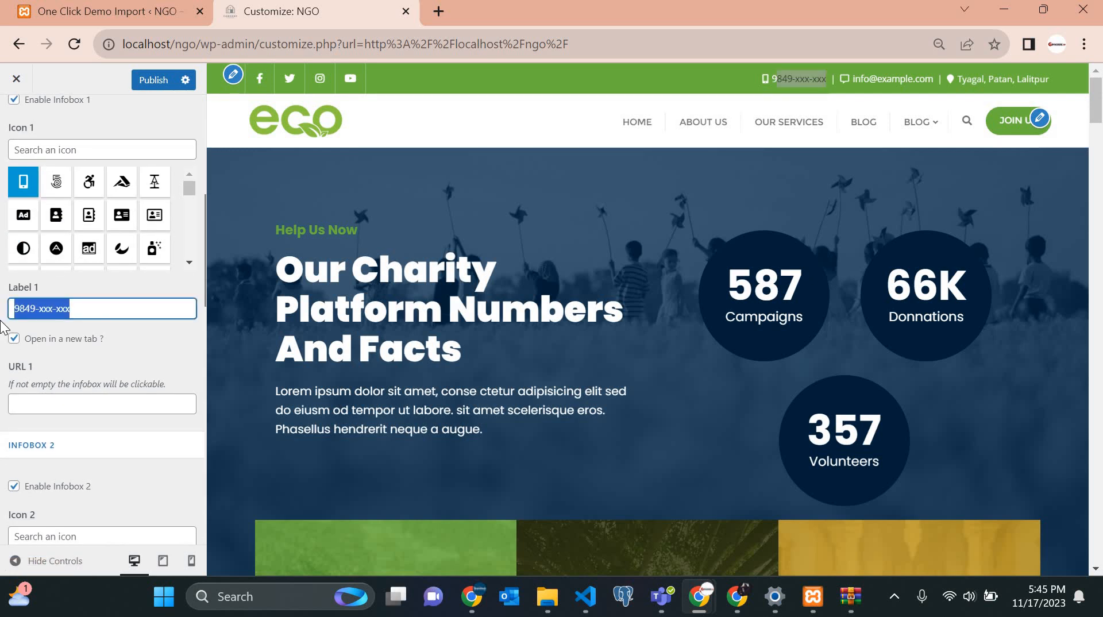
type("=")
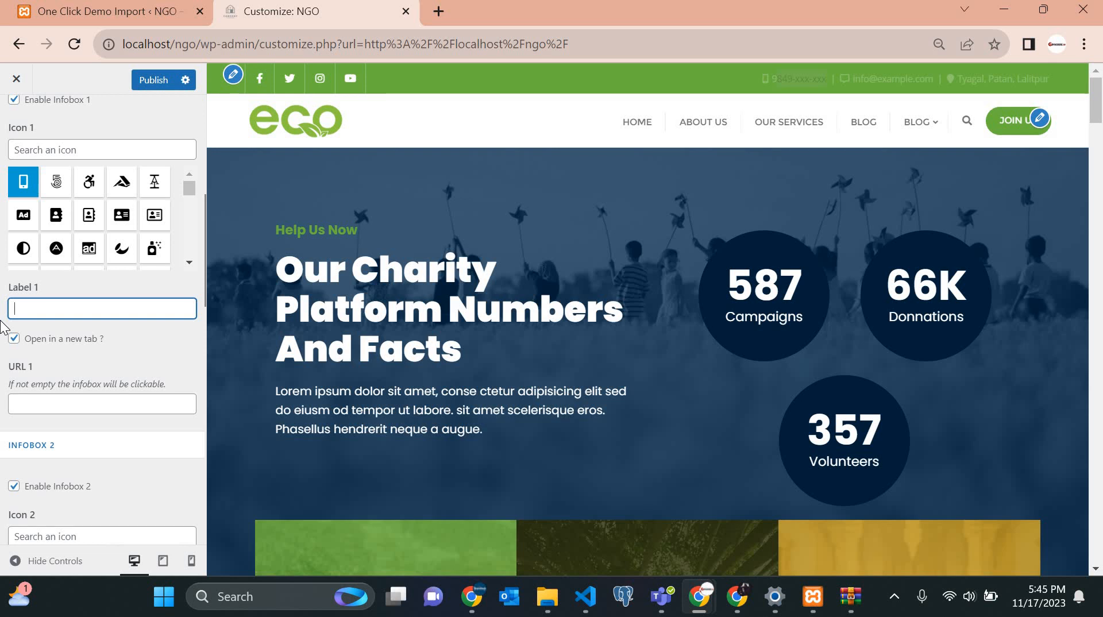
type("=")
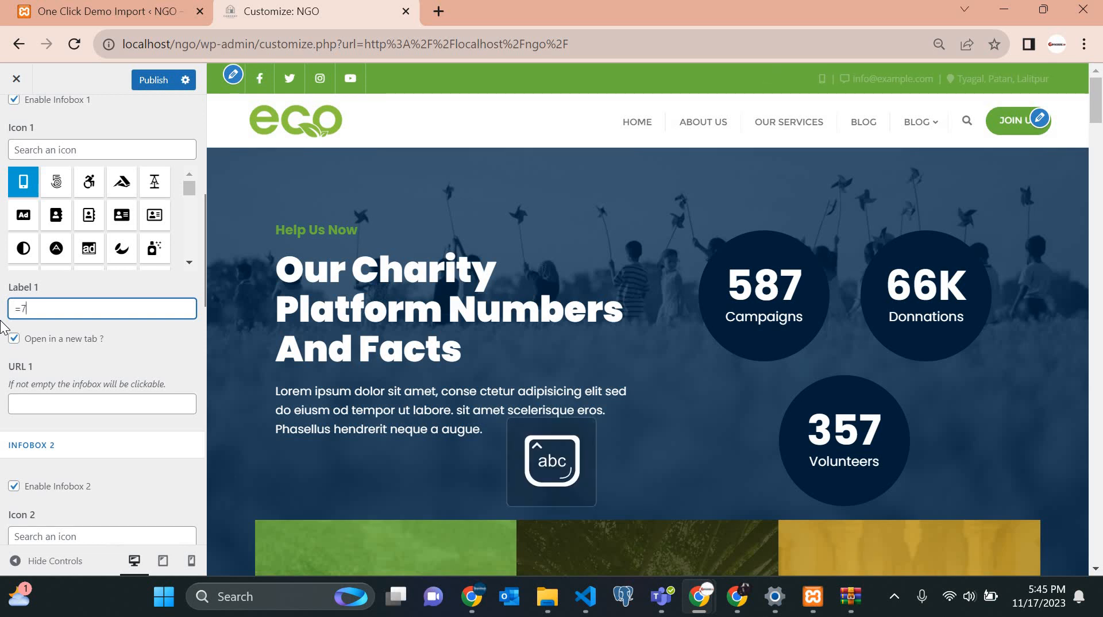
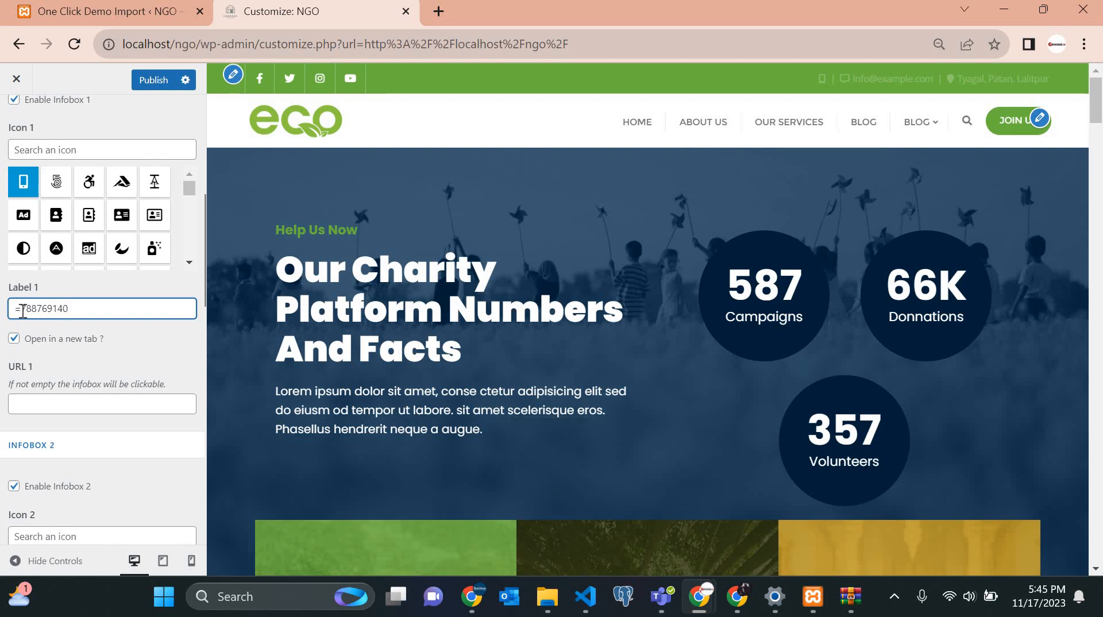
key("ctrl+Left")
type("25")
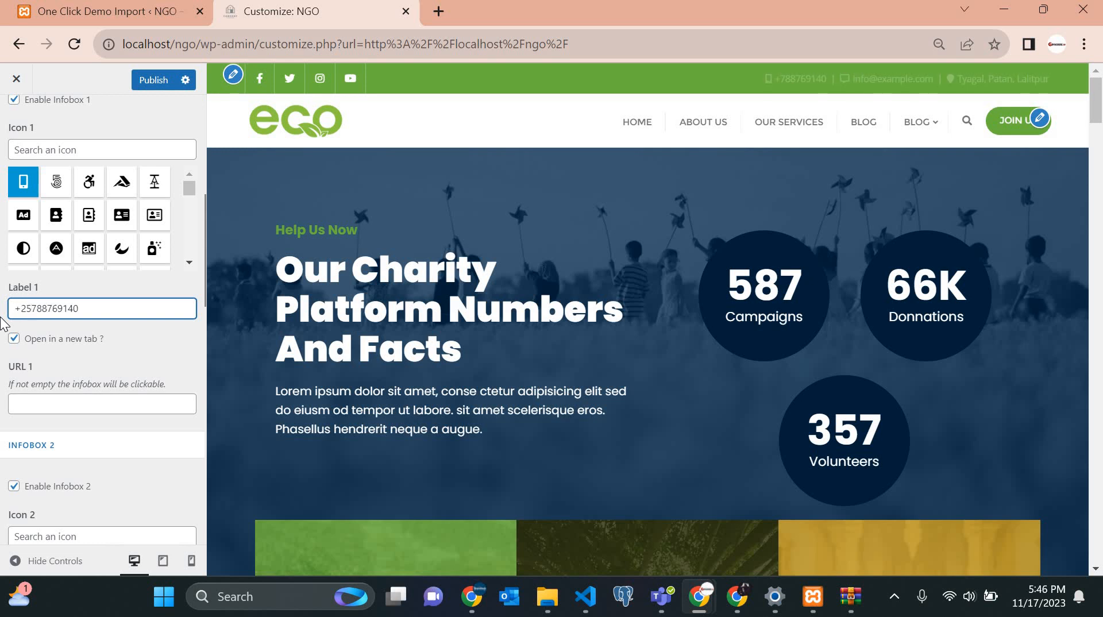
type("0")
scroll(69, 288, "down", 2)
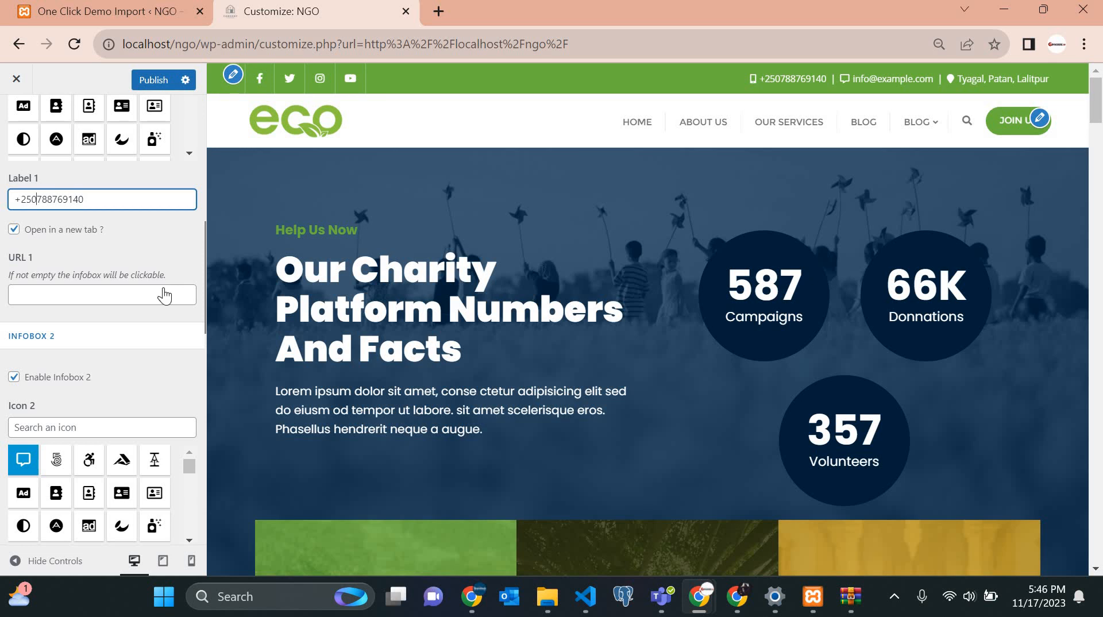
Change the domain after info@ in Infobox 2's Label 2 to the organisation's own.
scroll(165, 295, "down", 3)
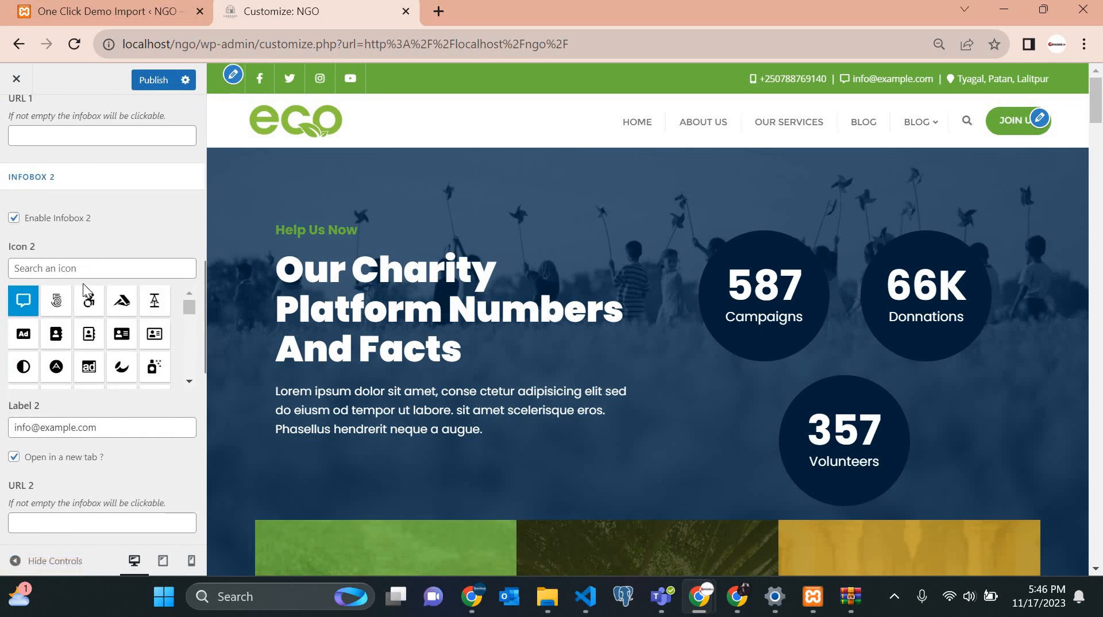
scroll(101, 334, "down", 2)
left_click(68, 347)
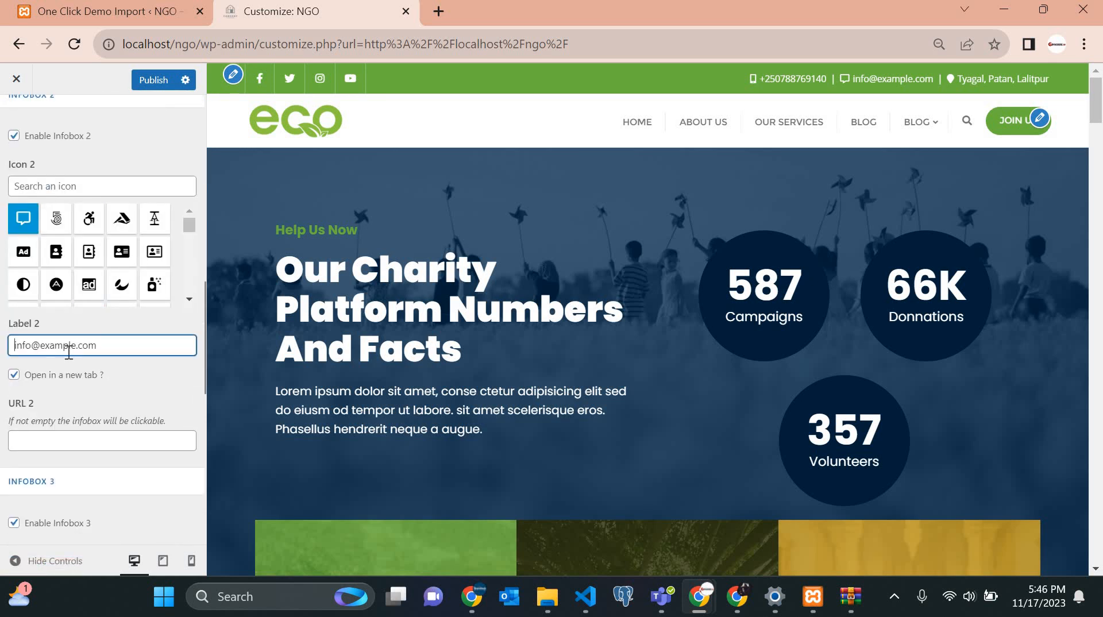
left_click(43, 351, "shift")
type("ma")
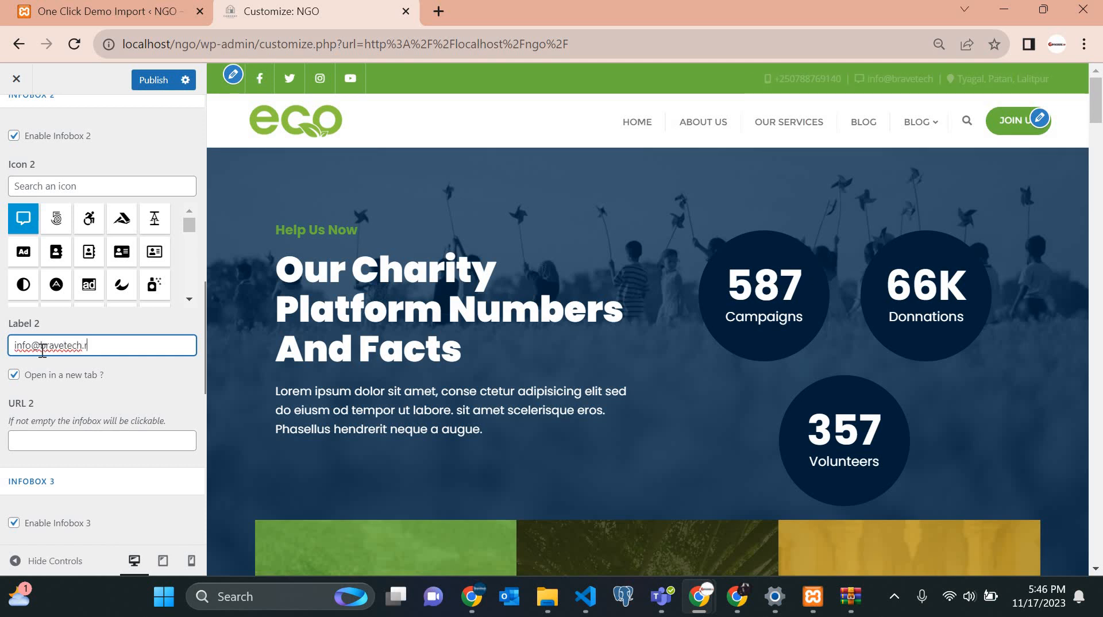
scroll(43, 350, "down", 6)
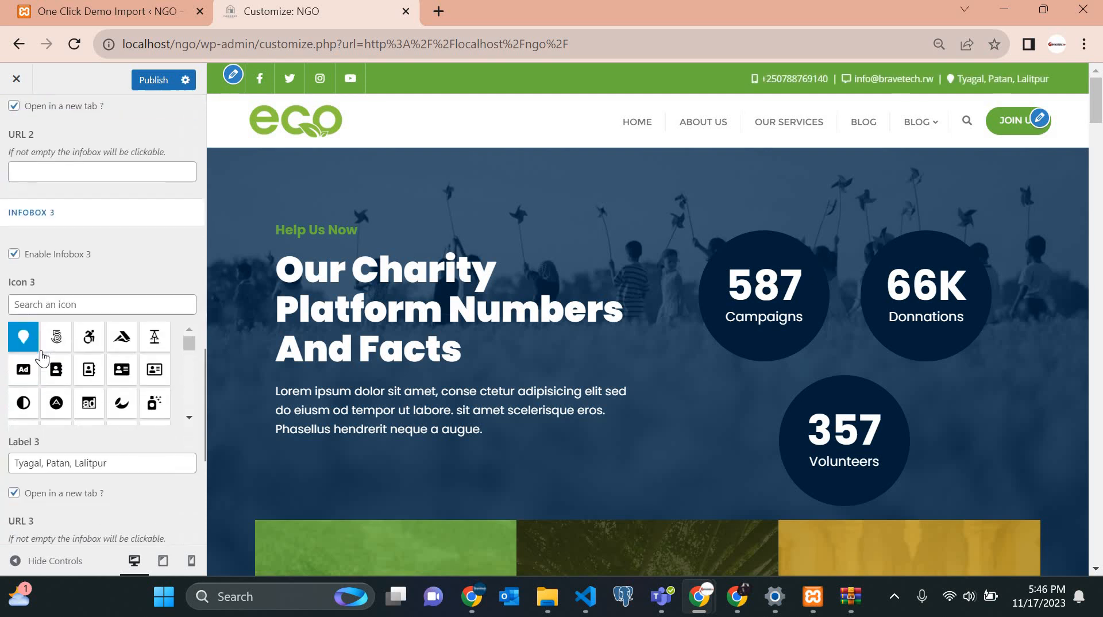
Replace Infobox 3's Label 3 text with 'Kigali, Nyamirambo', capitalised.
scroll(41, 363, "down", 2)
left_click_drag(120, 401, 2, 402)
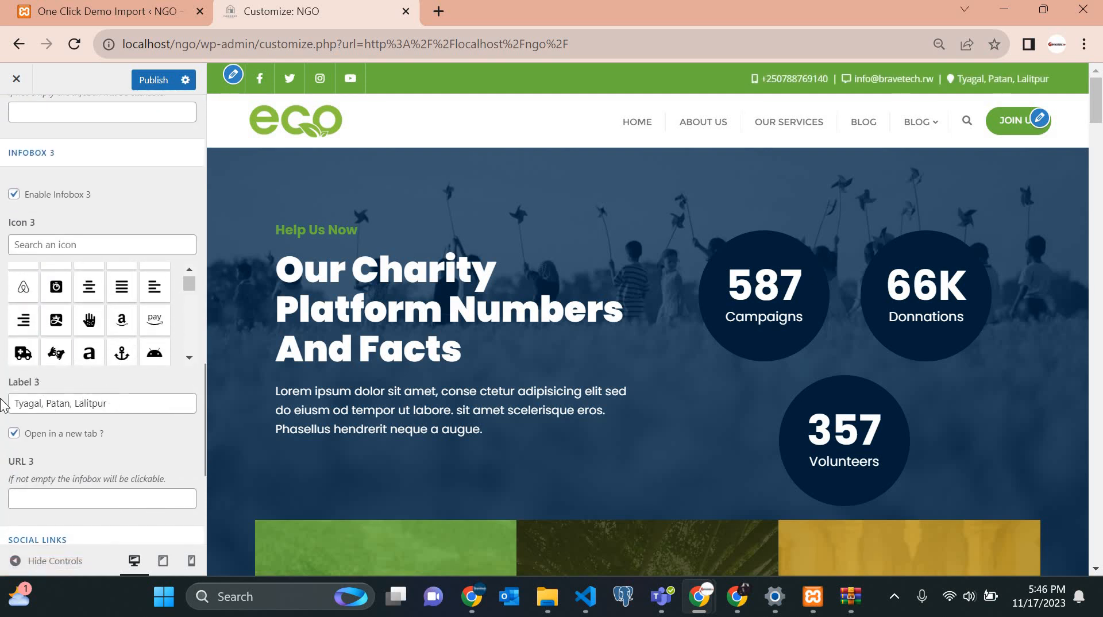
type("kigali, nyamira")
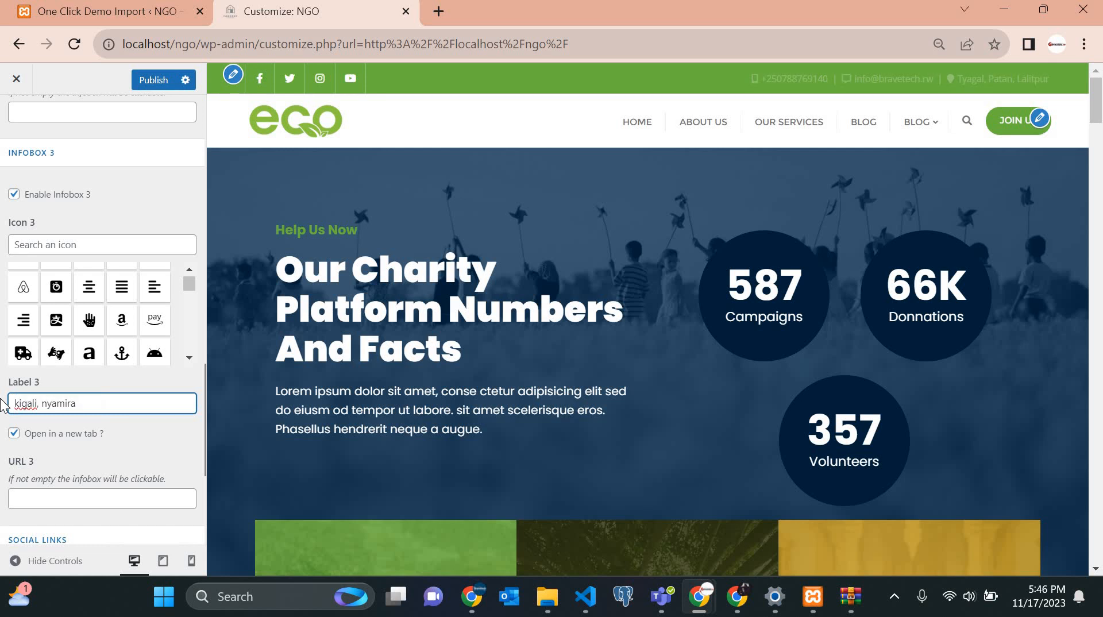
type("mb")
key("Left")
key("Left")
key("Left")
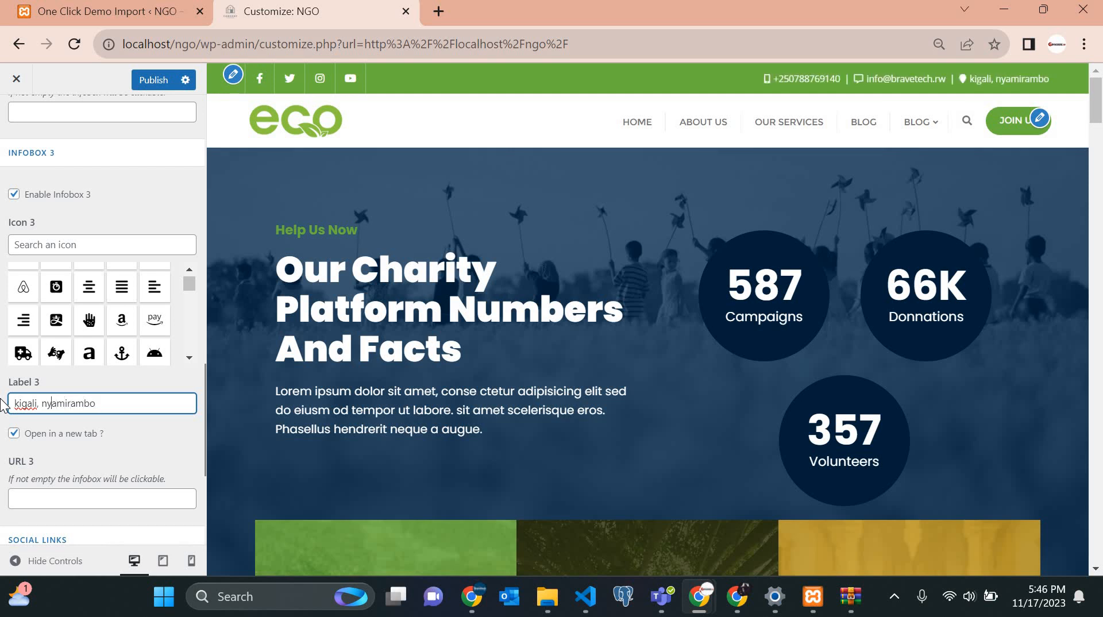
key("BackSpace")
key("Caps_Lock")
type("N")
key("Caps_Lock")
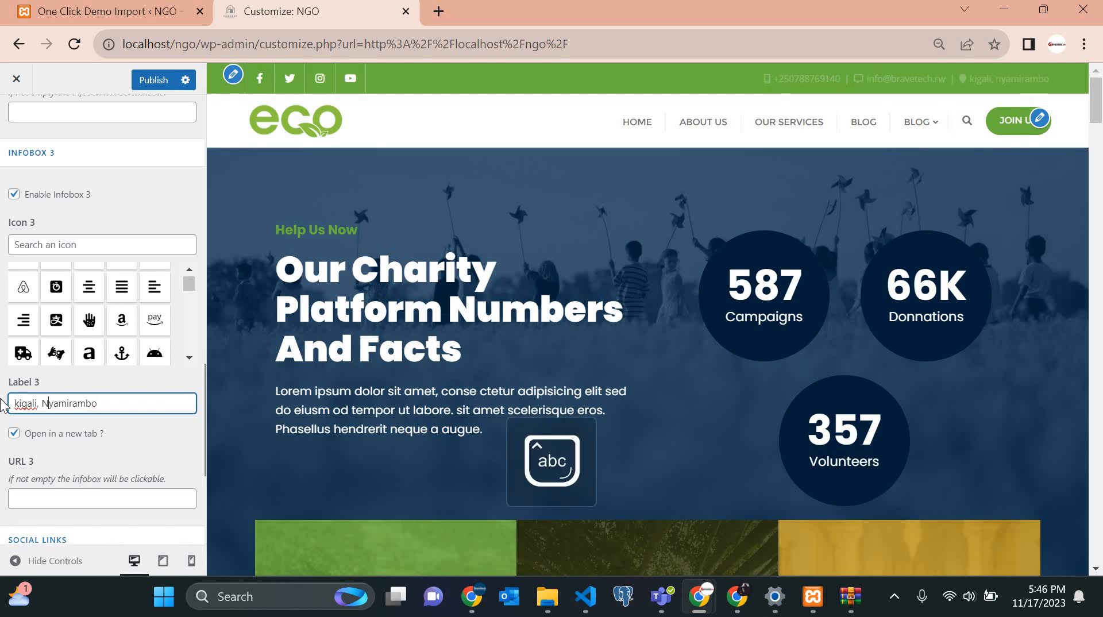
key("Left")
key("Left")
key("Left")
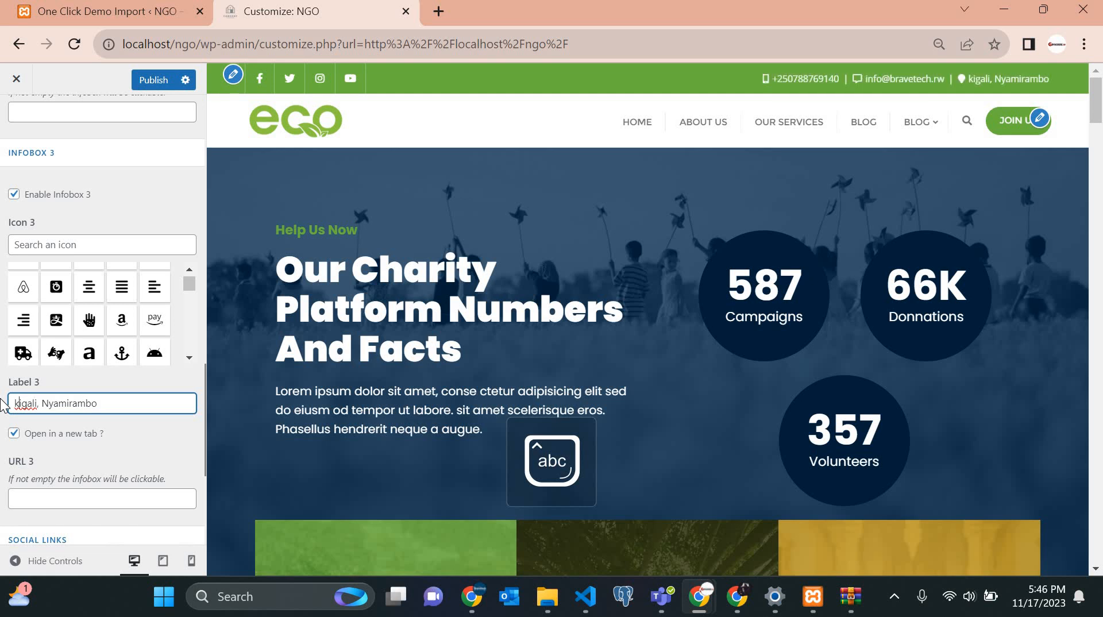
key("BackSpace")
key("Caps_Lock")
type("K")
key("Caps_Lock")
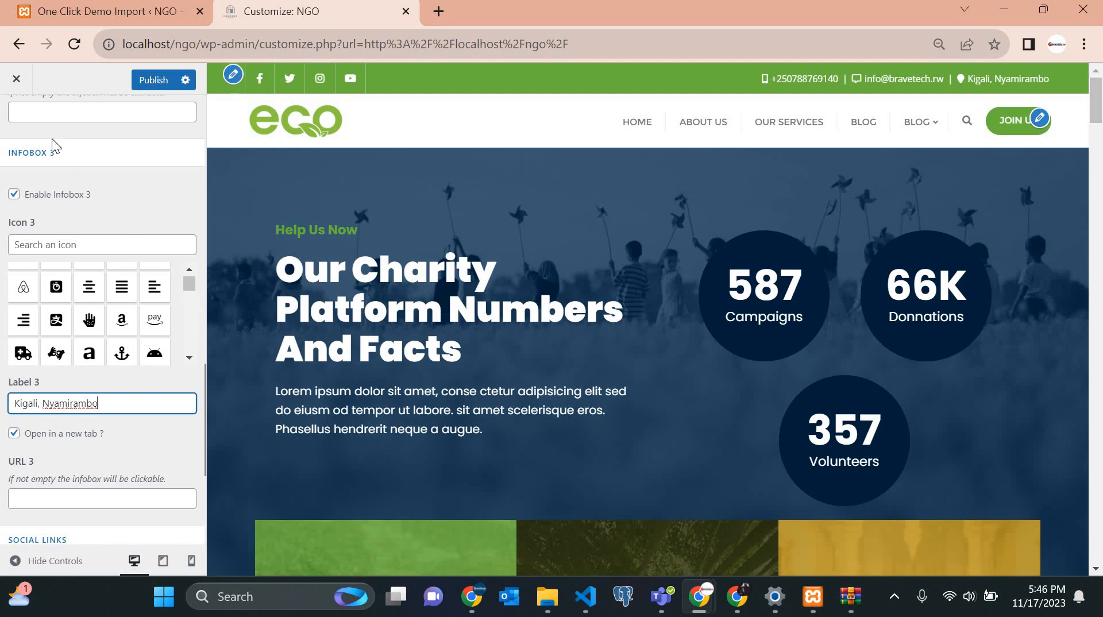
Return from Top Bar to the Navigation settings list.
scroll(49, 171, "up", 15)
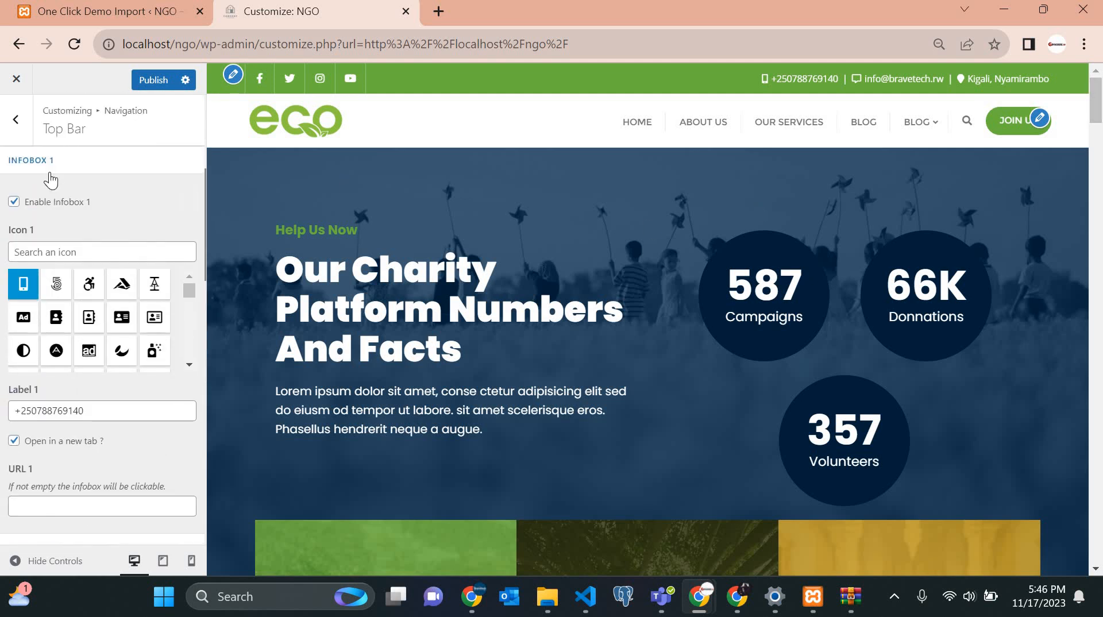
scroll(8, 128, "up", 1)
left_click(14, 121)
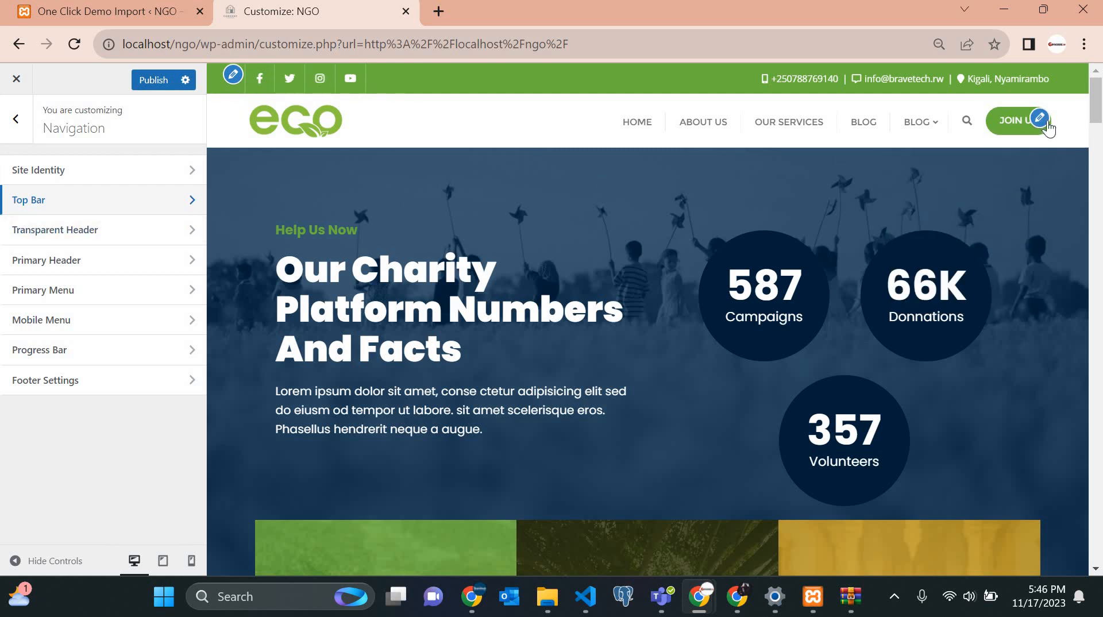
Delete the '#' placeholder from the Link field of 1. Social Link (Facebook).
left_click(233, 75)
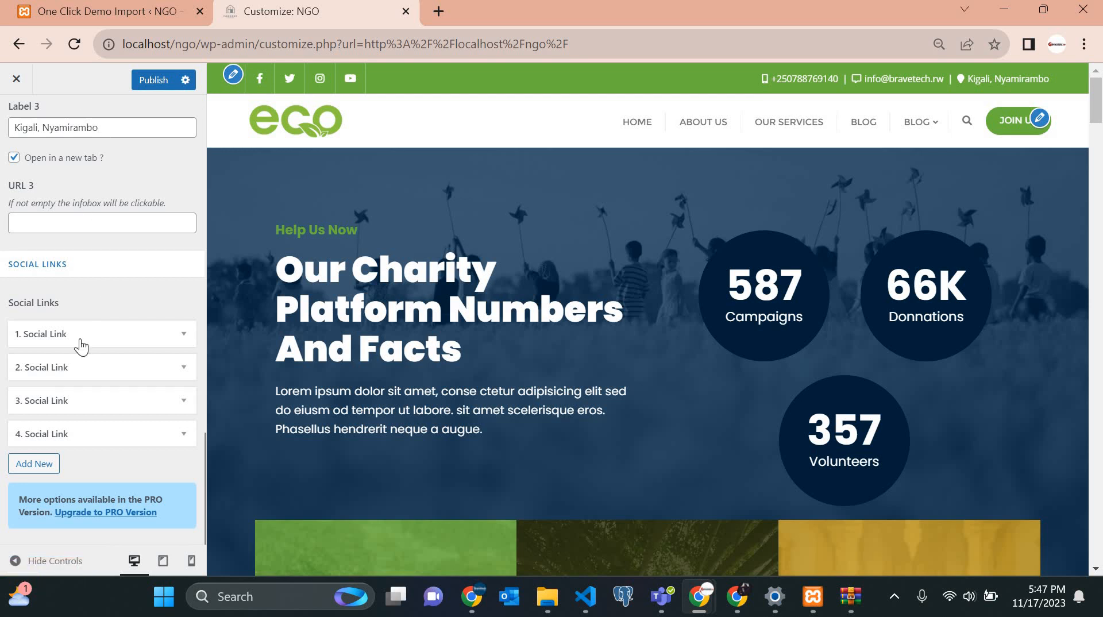
left_click(188, 338)
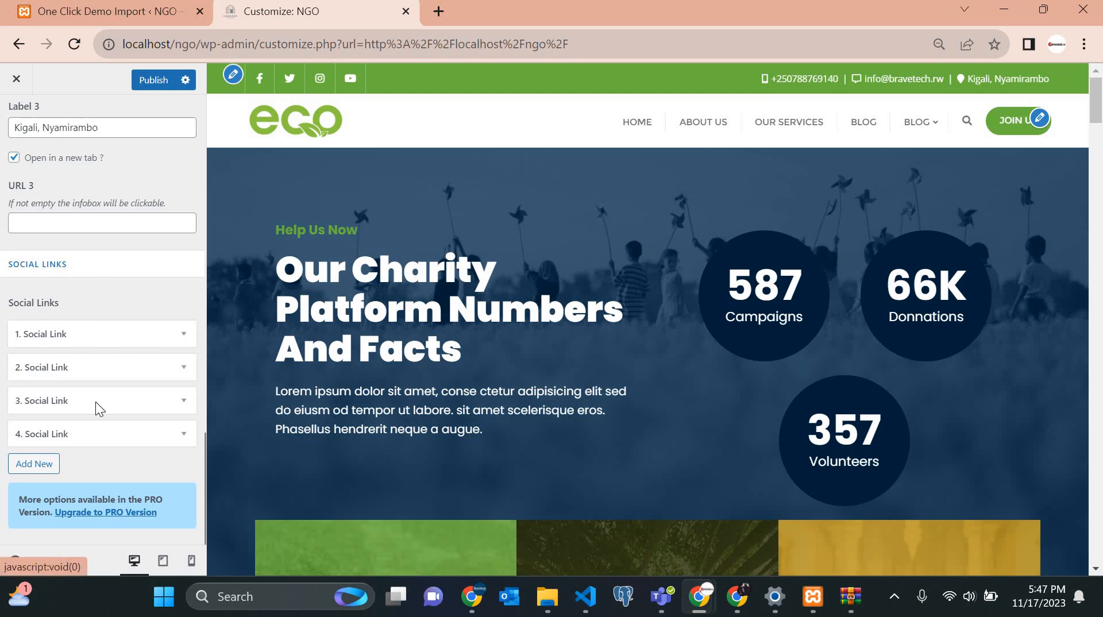
left_click_drag(41, 440, 0, 456)
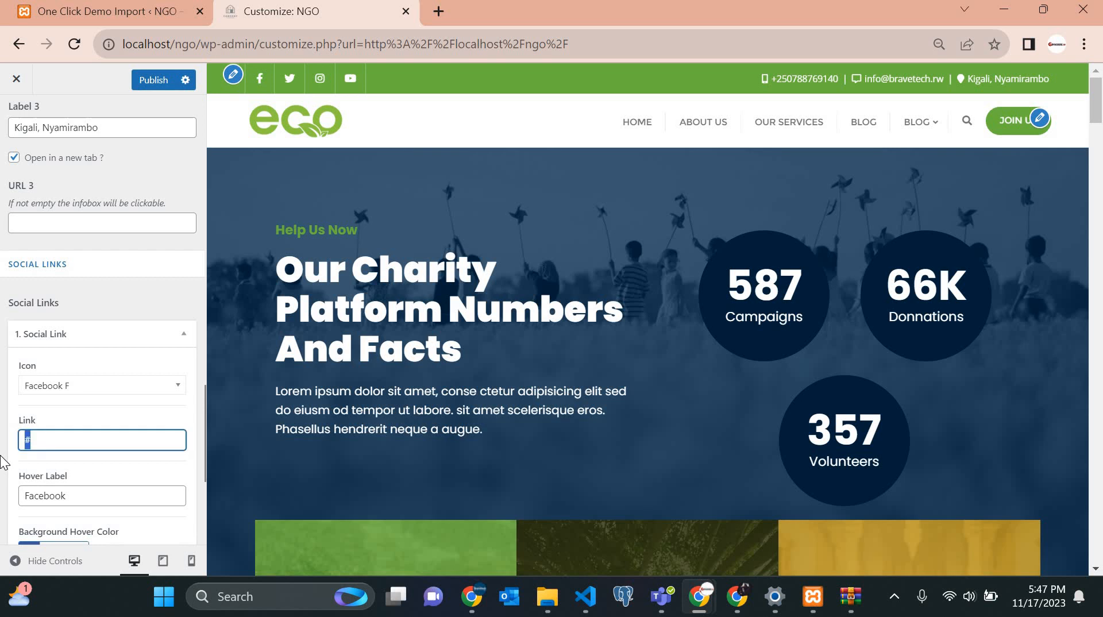
key("BackSpace")
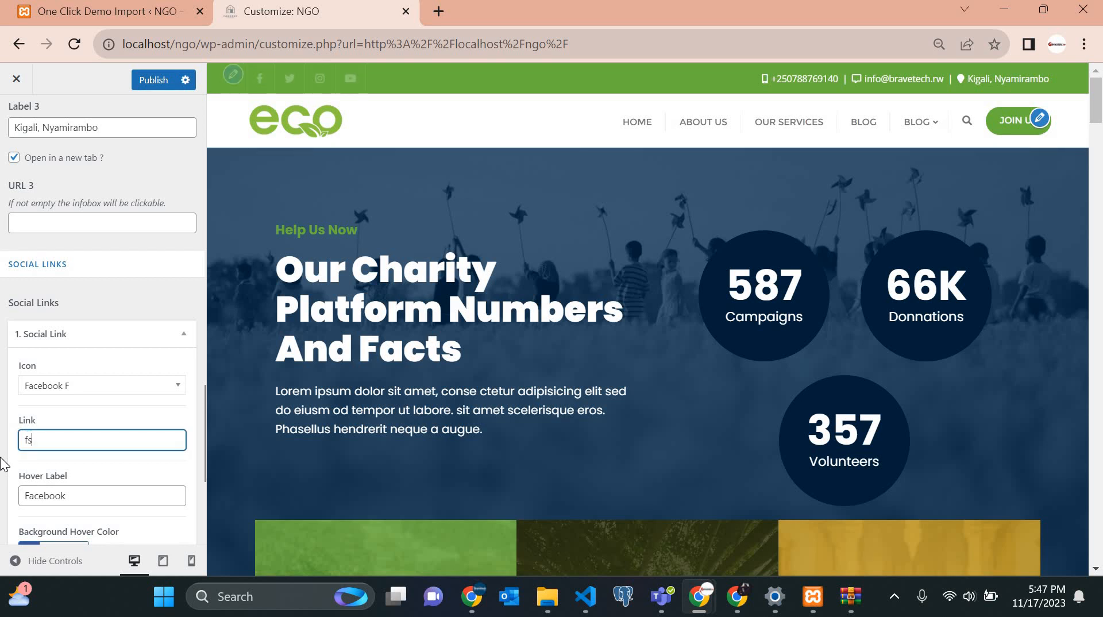
Load the organisation's Facebook page in a new Chrome tab and copy its address.
left_click(442, 7)
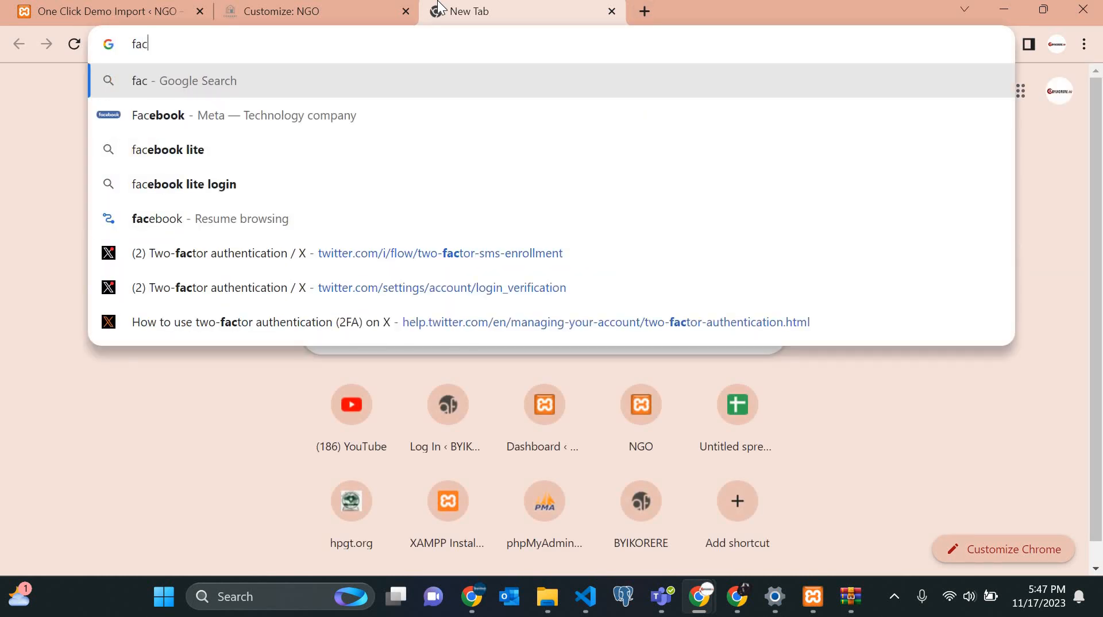
key("Down")
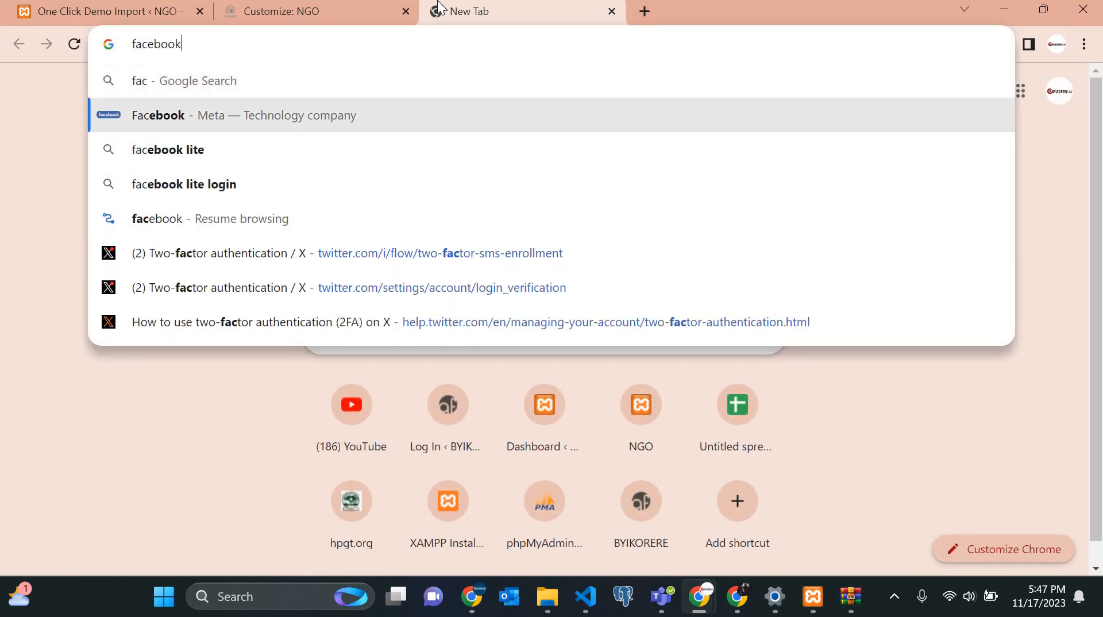
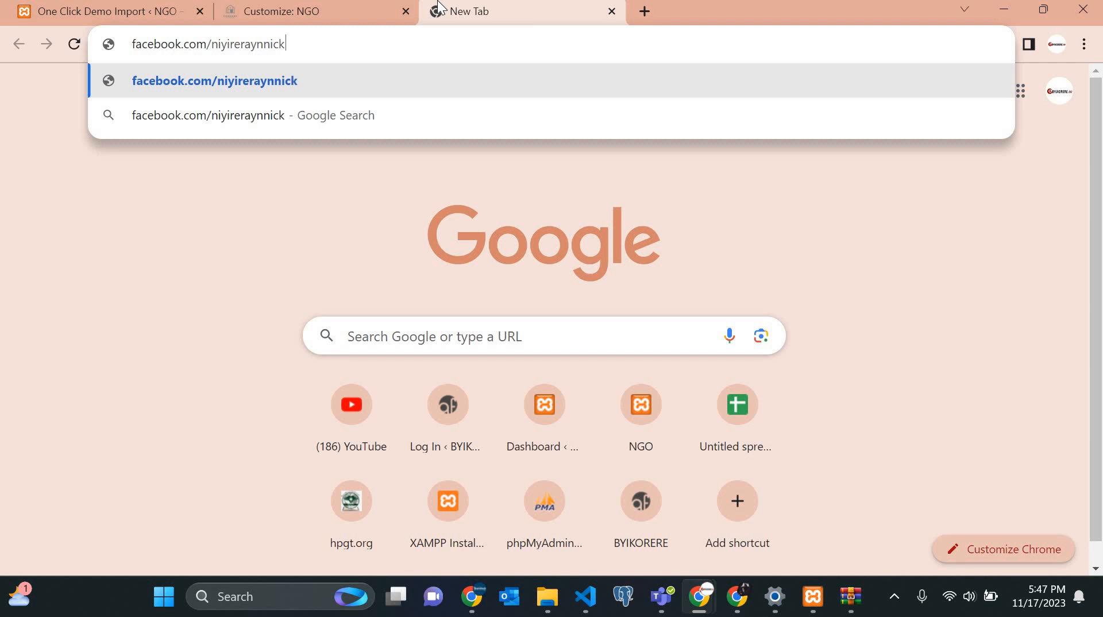
key("Return")
left_click(319, 50)
key("ctrl+c")
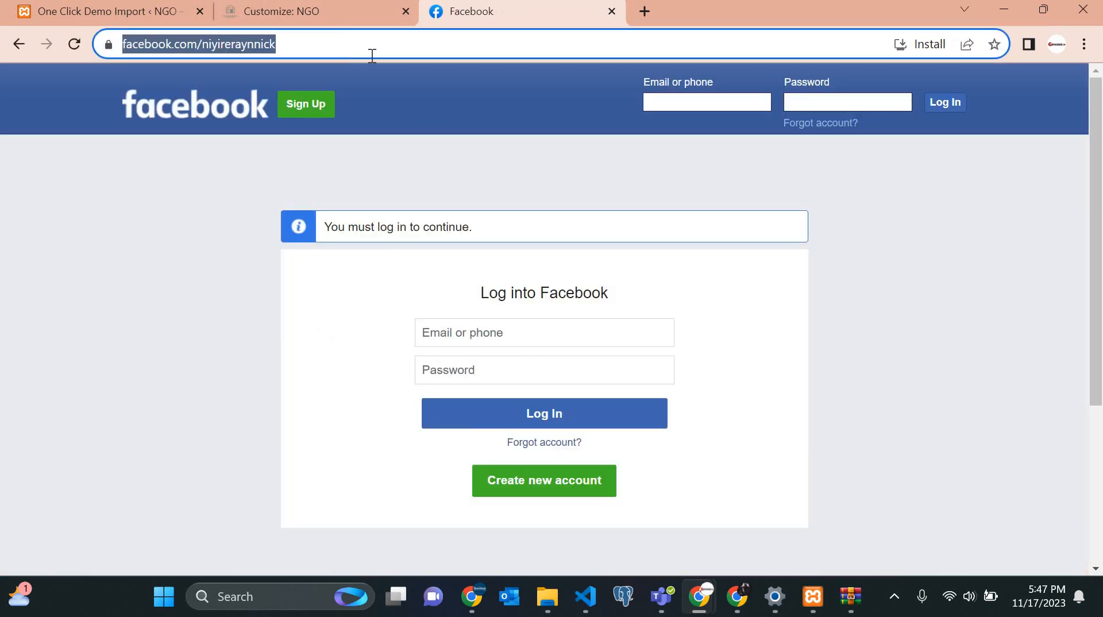
left_click(267, 14)
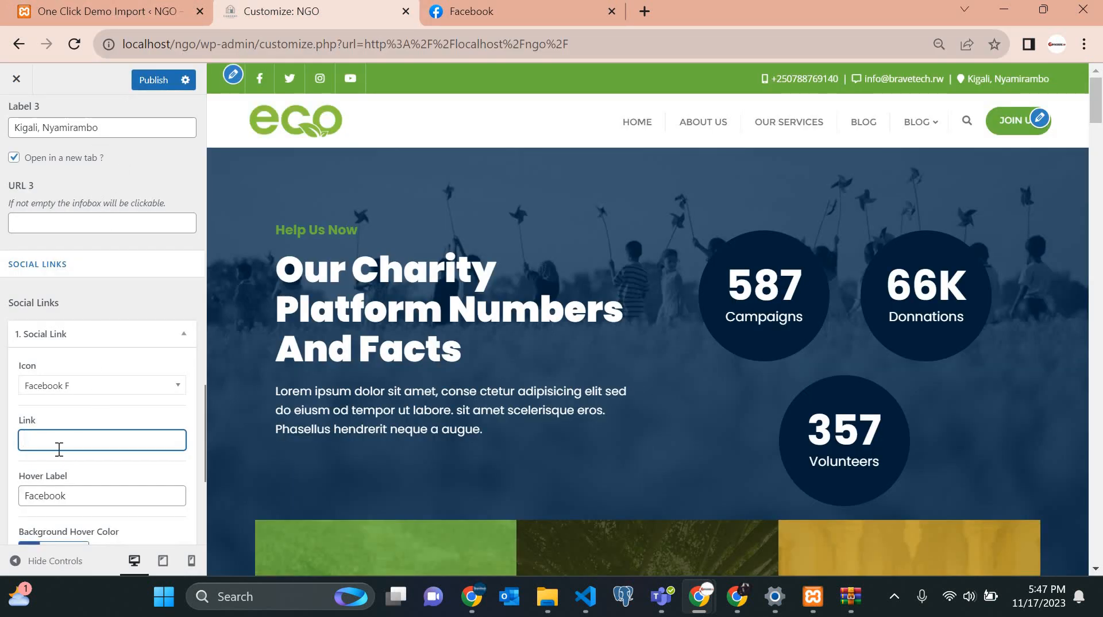
Paste the Facebook page address into the Facebook and Twitter social link fields.
key("ctrl+v")
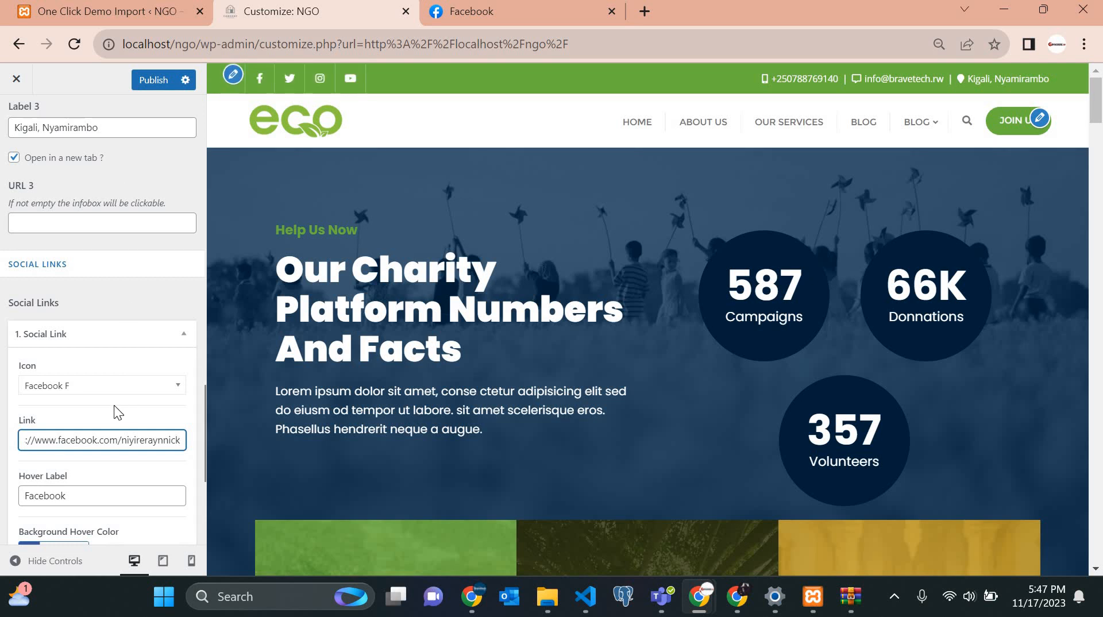
scroll(114, 405, "down", 3)
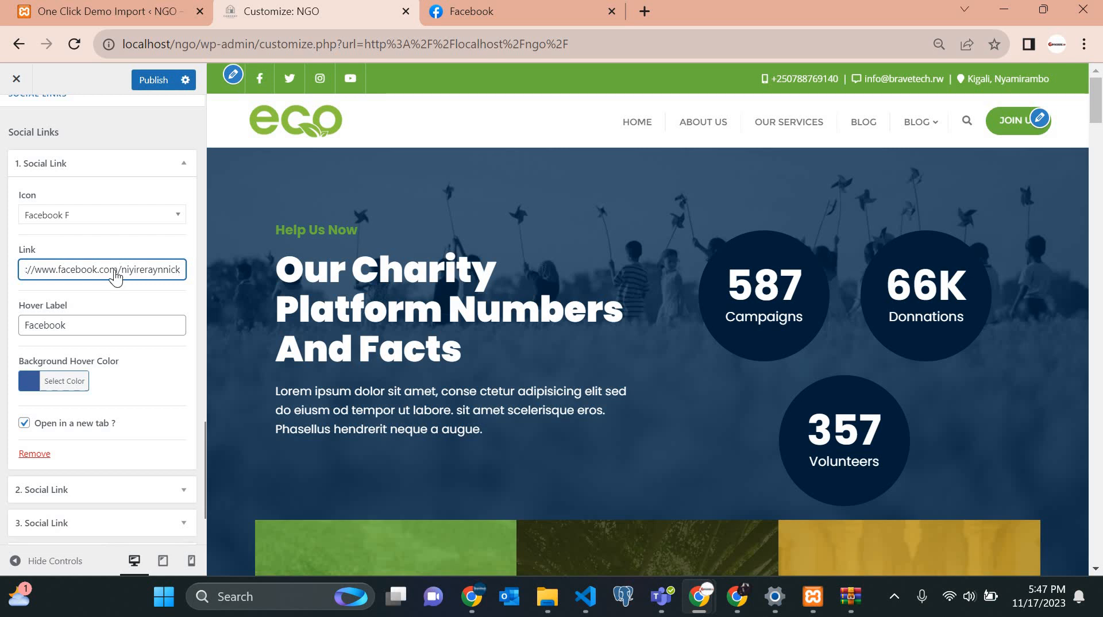
scroll(116, 277, "up", 5)
scroll(63, 486, "down", 5)
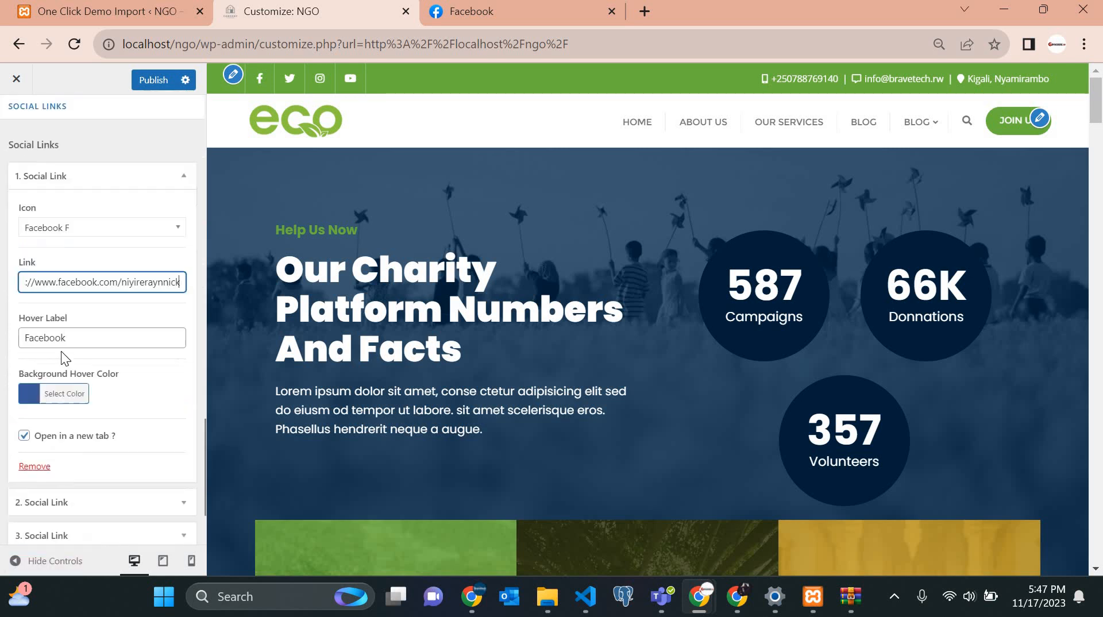
scroll(61, 368, "down", 3)
left_click(62, 367)
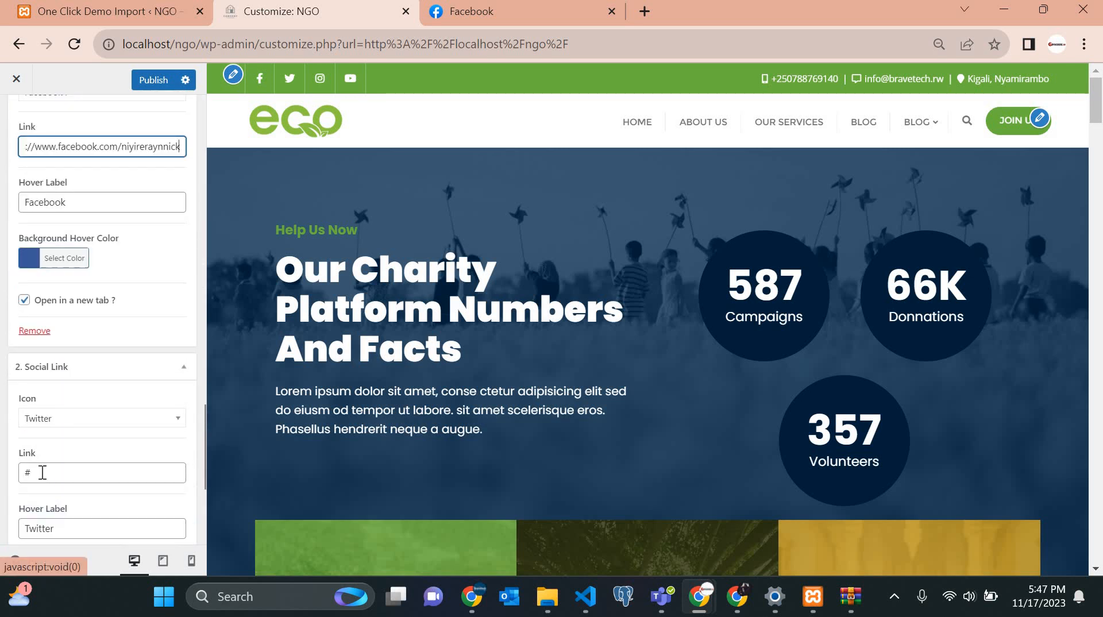
left_click(25, 473)
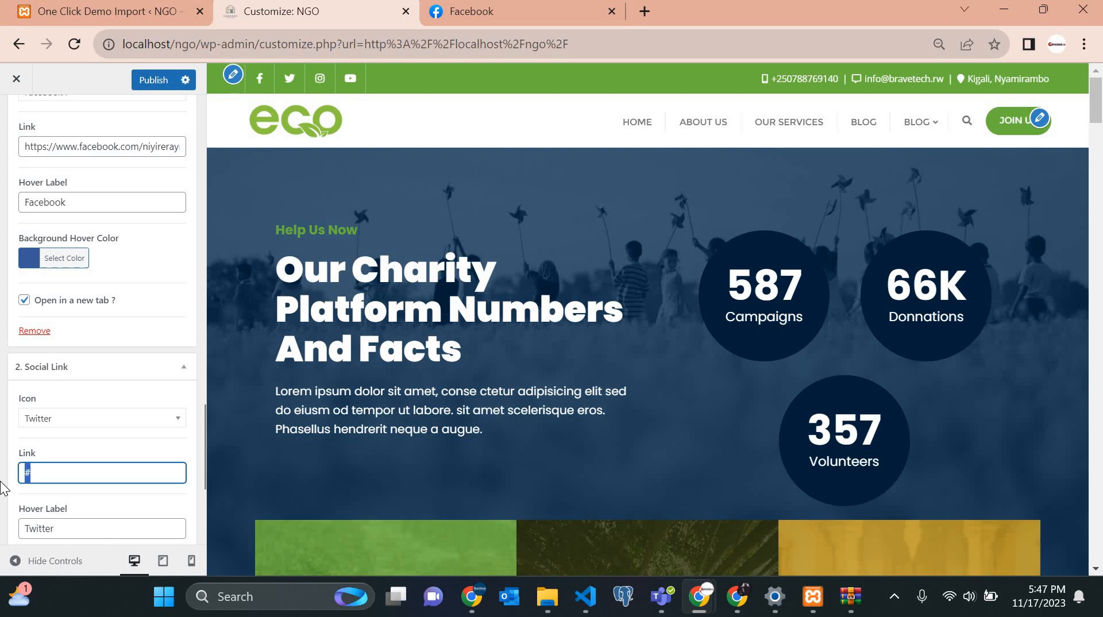
key("ctrl+v")
Paste the same address into the Instagram and YouTube links, then add a fifth social link.
scroll(66, 445, "down", 5)
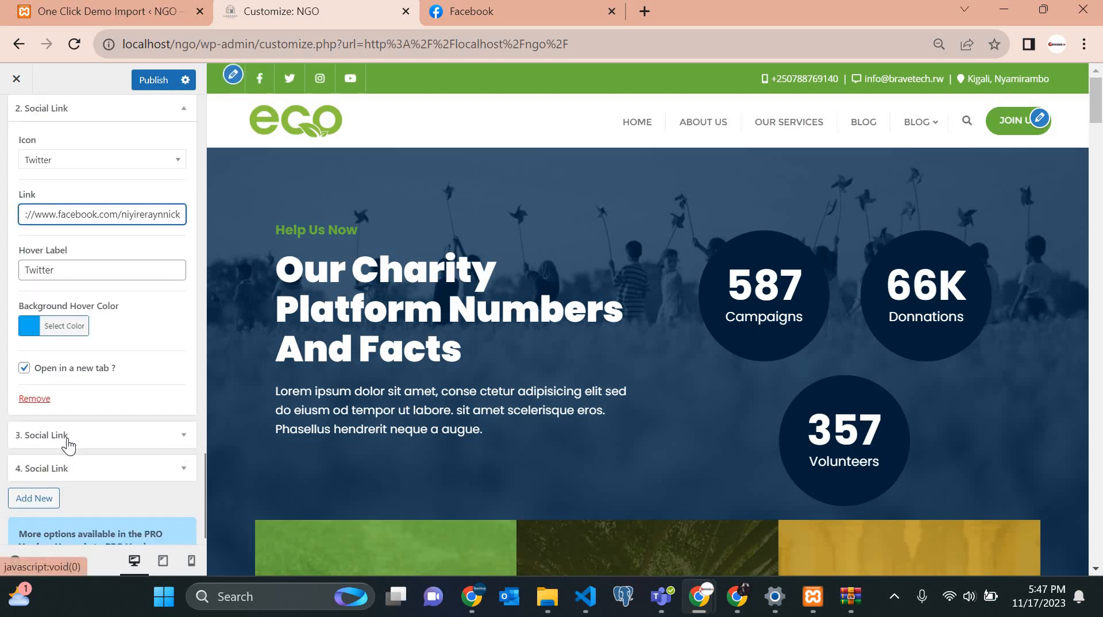
left_click(68, 436)
scroll(67, 406, "down", 3)
left_click_drag(58, 369, 2, 369)
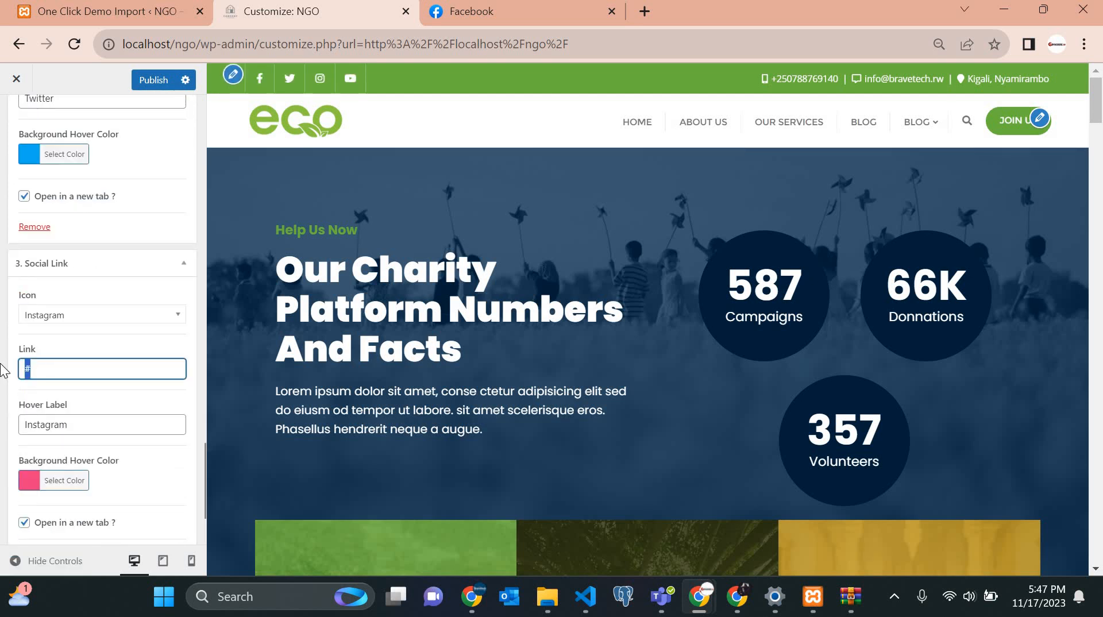
key("ctrl+v")
scroll(32, 319, "down", 3)
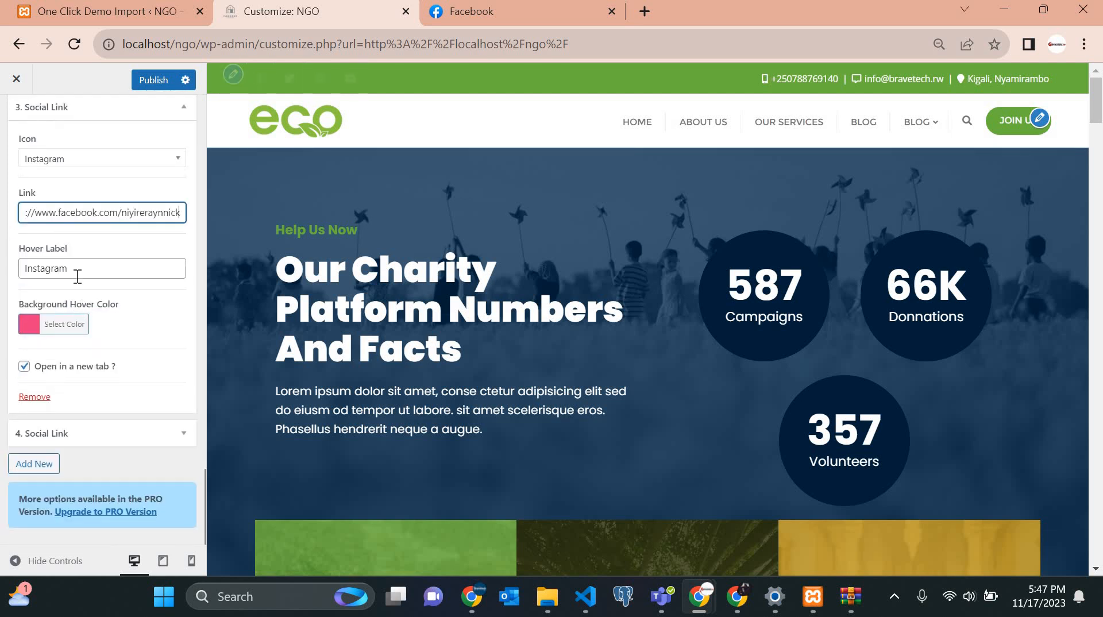
left_click(68, 439)
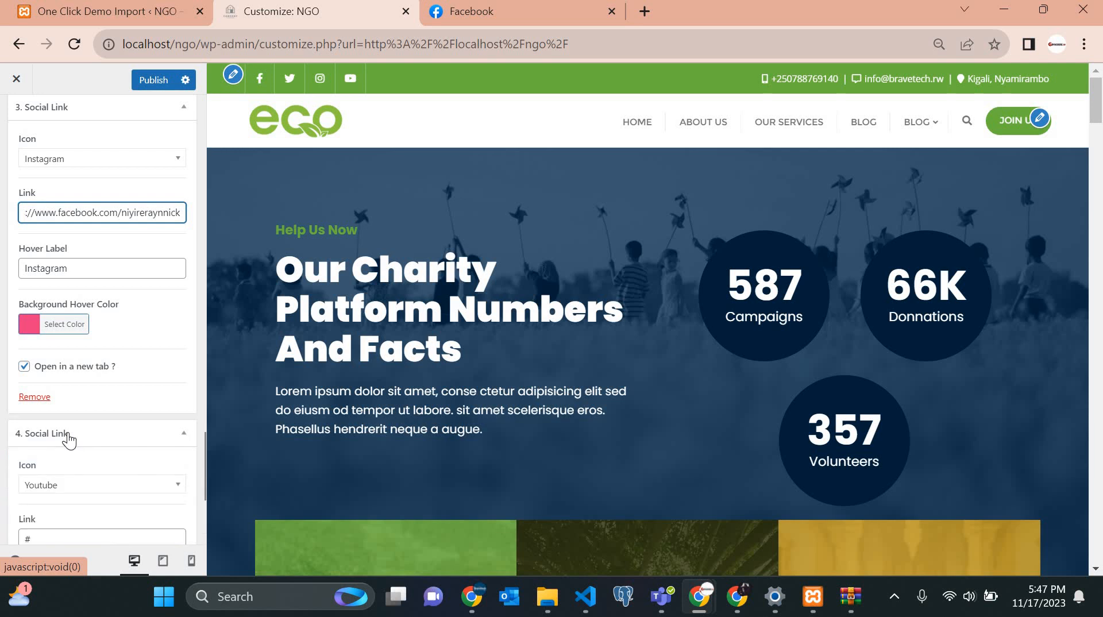
scroll(64, 288, "down", 5)
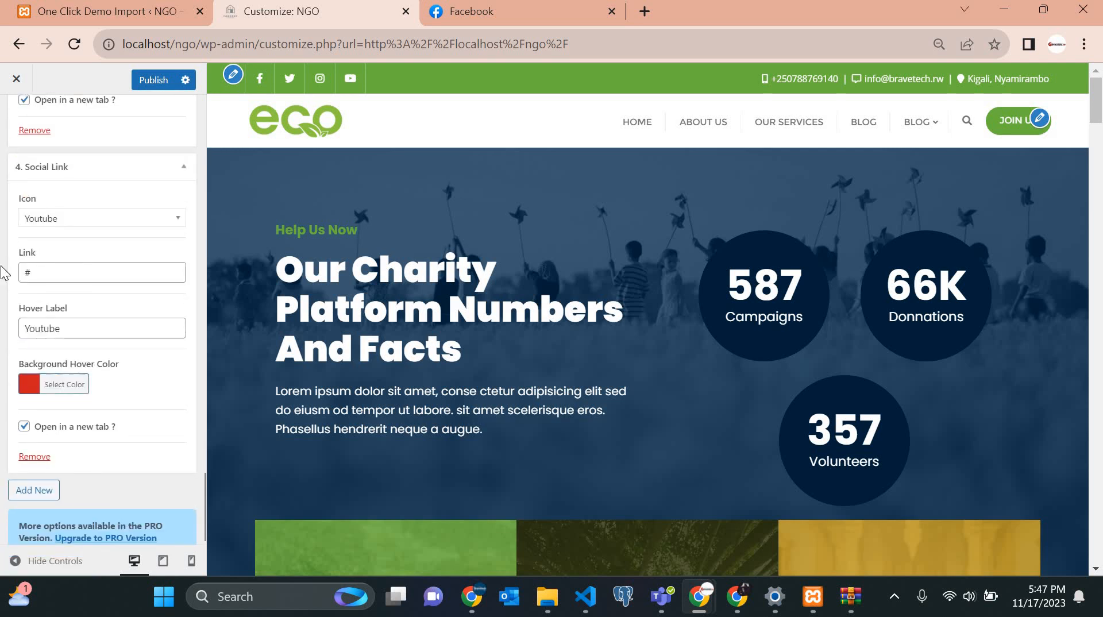
left_click_drag(57, 272, 1, 267)
key("ctrl+v")
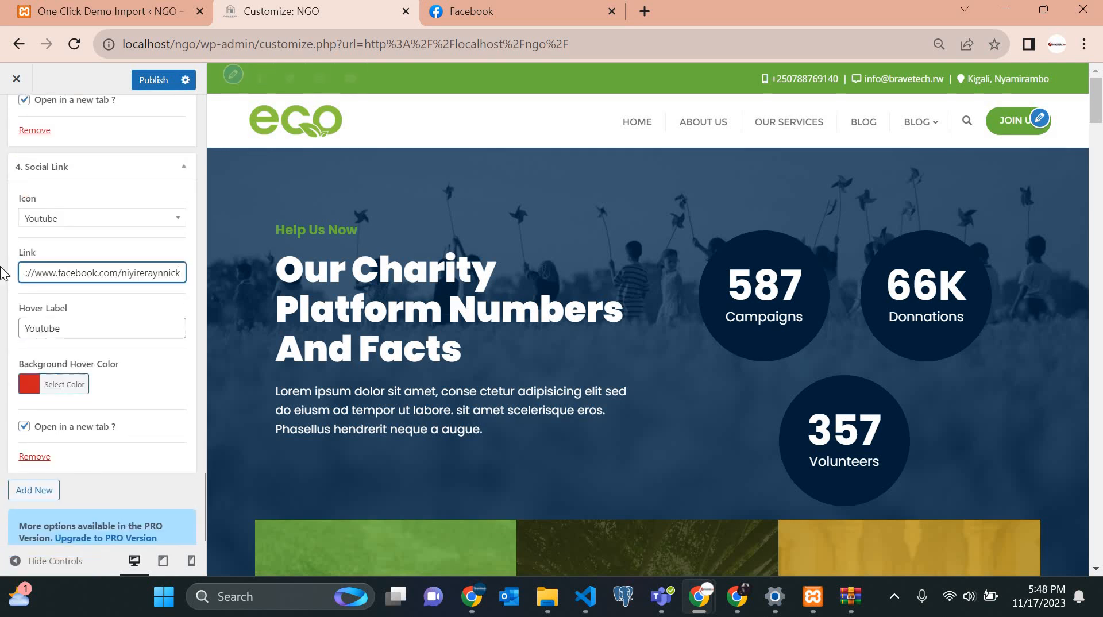
scroll(33, 443, "down", 1)
left_click(32, 467)
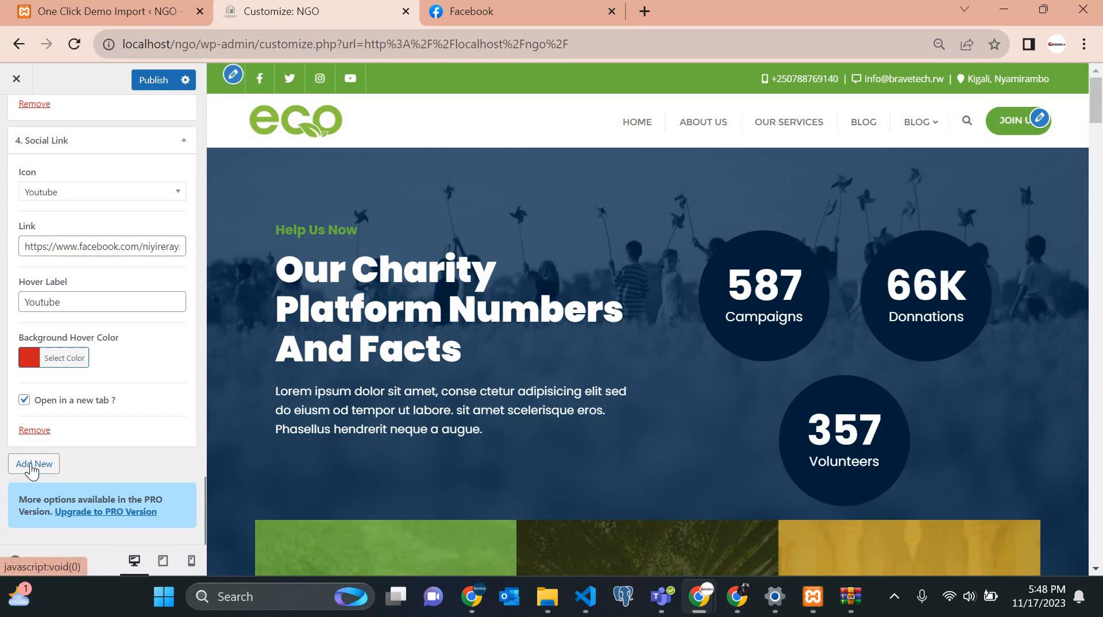
Choose the Linkedin icon for 5. Social Link.
scroll(31, 470, "down", 5)
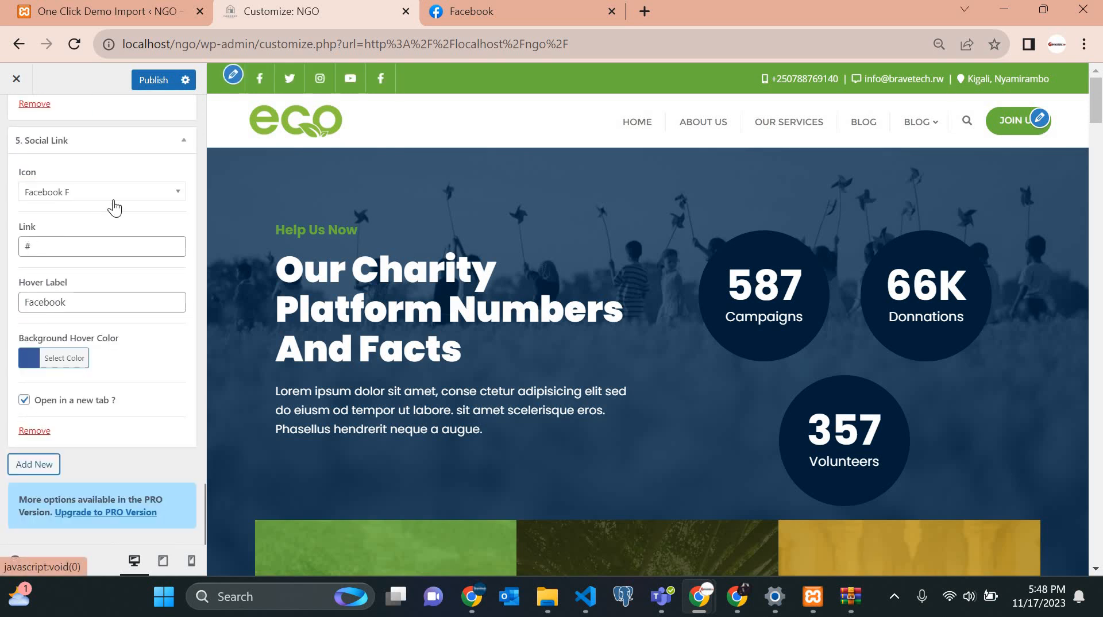
left_click(131, 195)
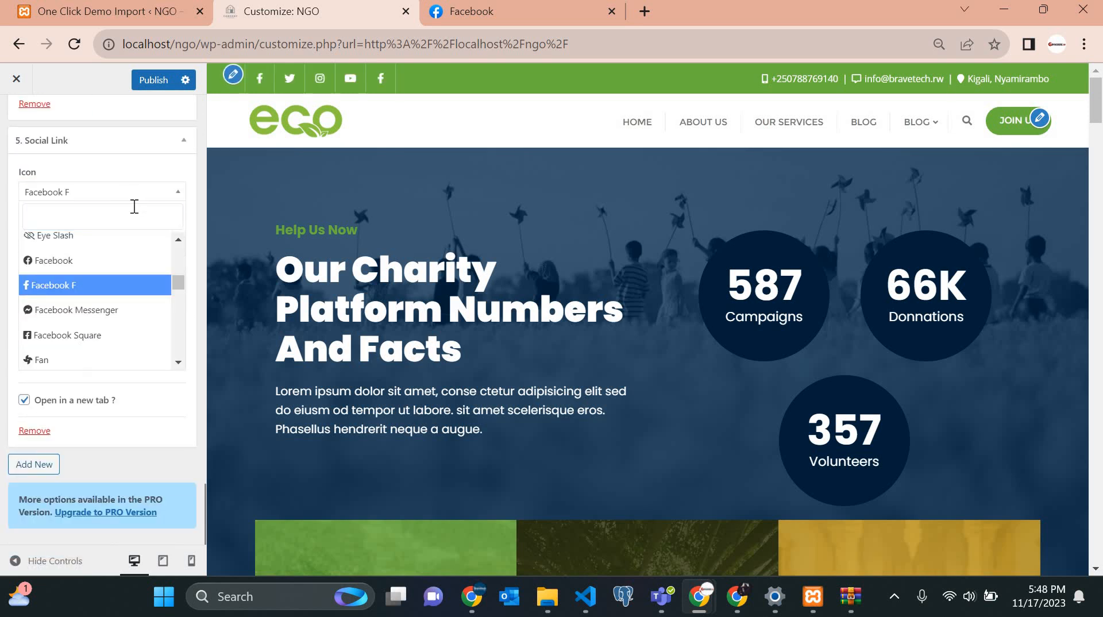
type("l")
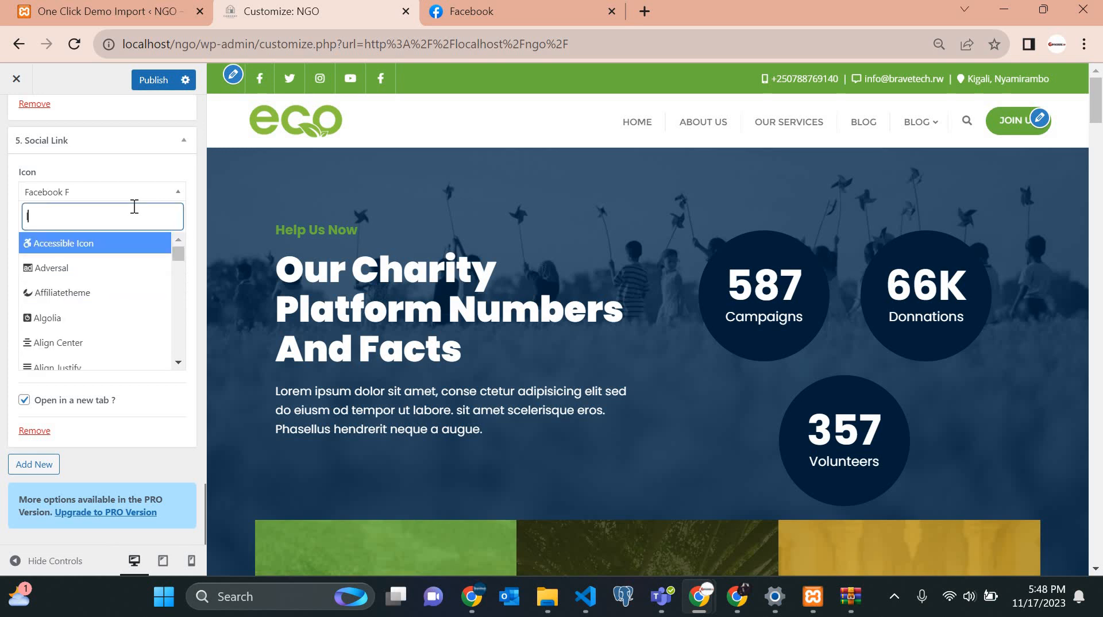
type("i")
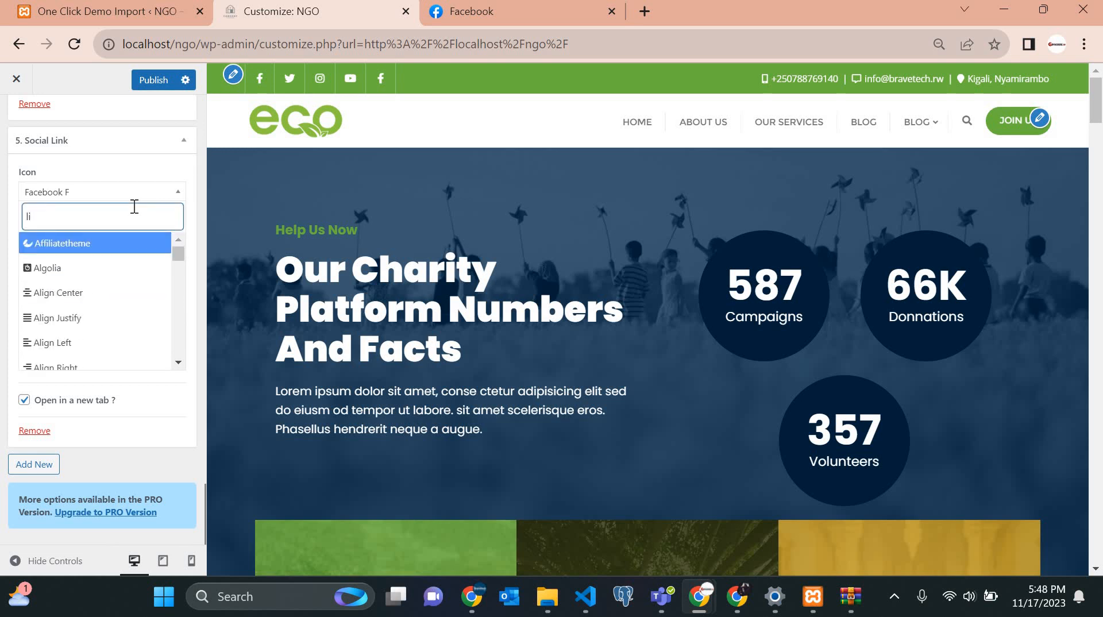
key("BackSpace")
key("BackSpace")
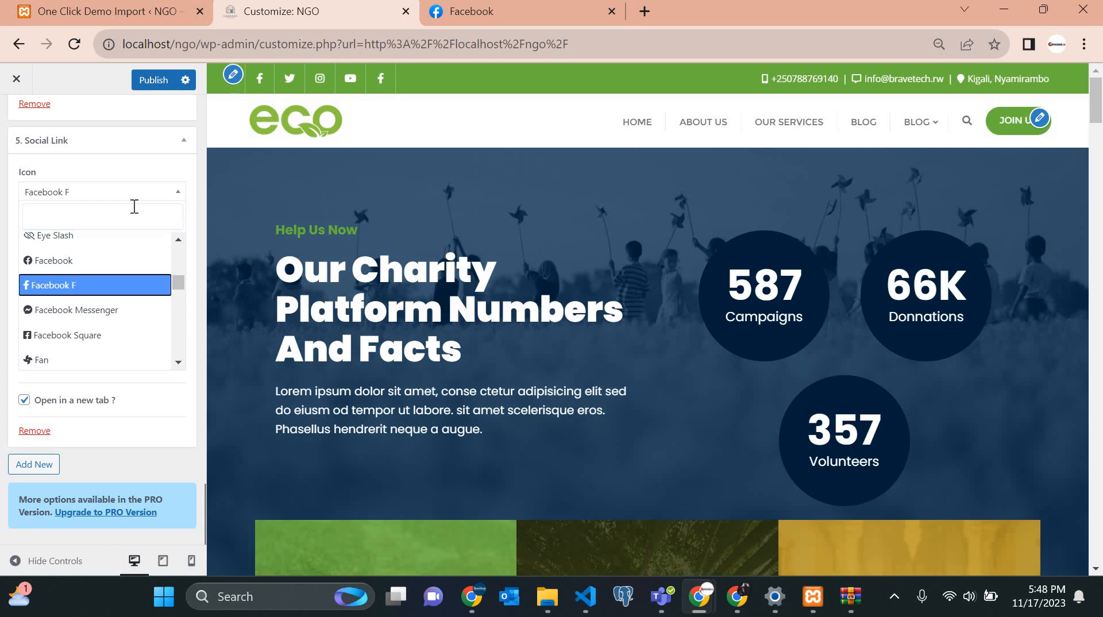
type("in")
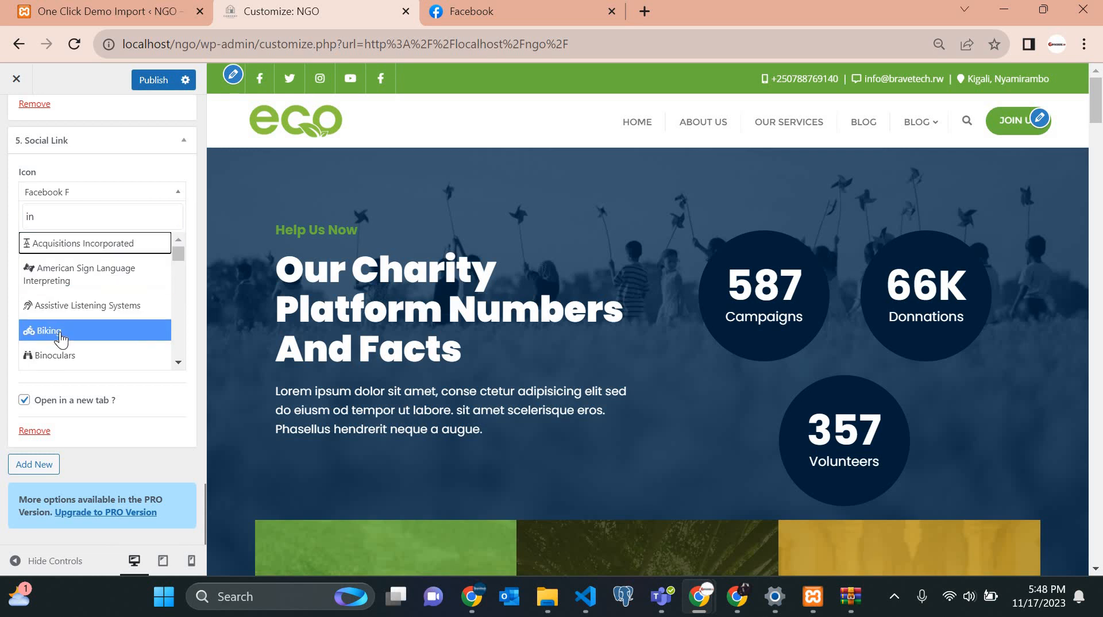
scroll(61, 339, "down", 5)
scroll(62, 339, "up", 5)
key("BackSpace")
key("BackSpace")
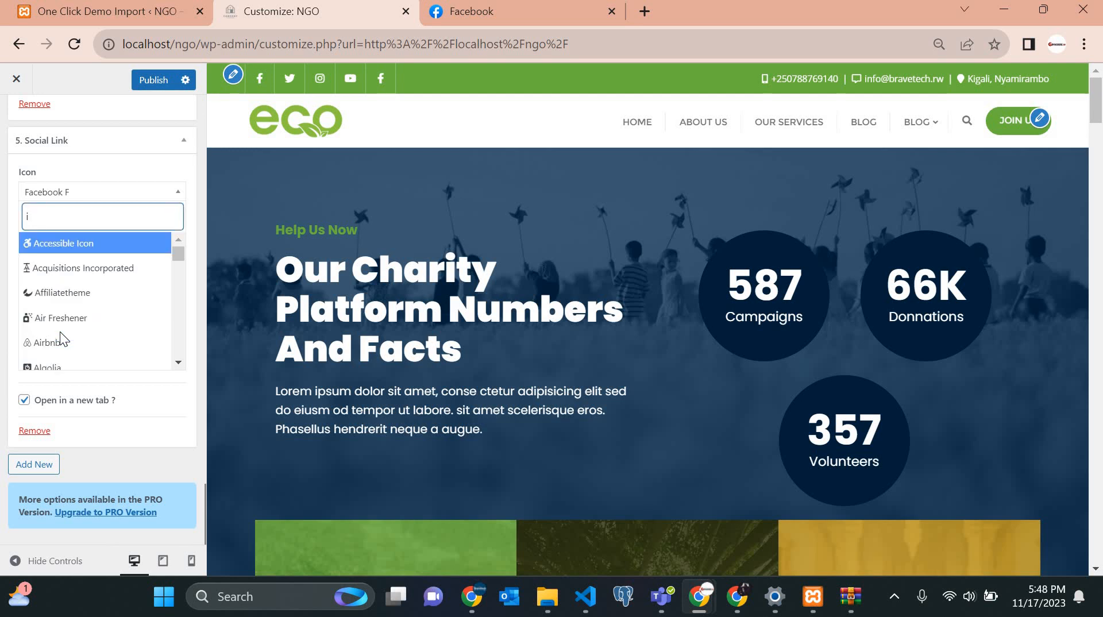
type("lin")
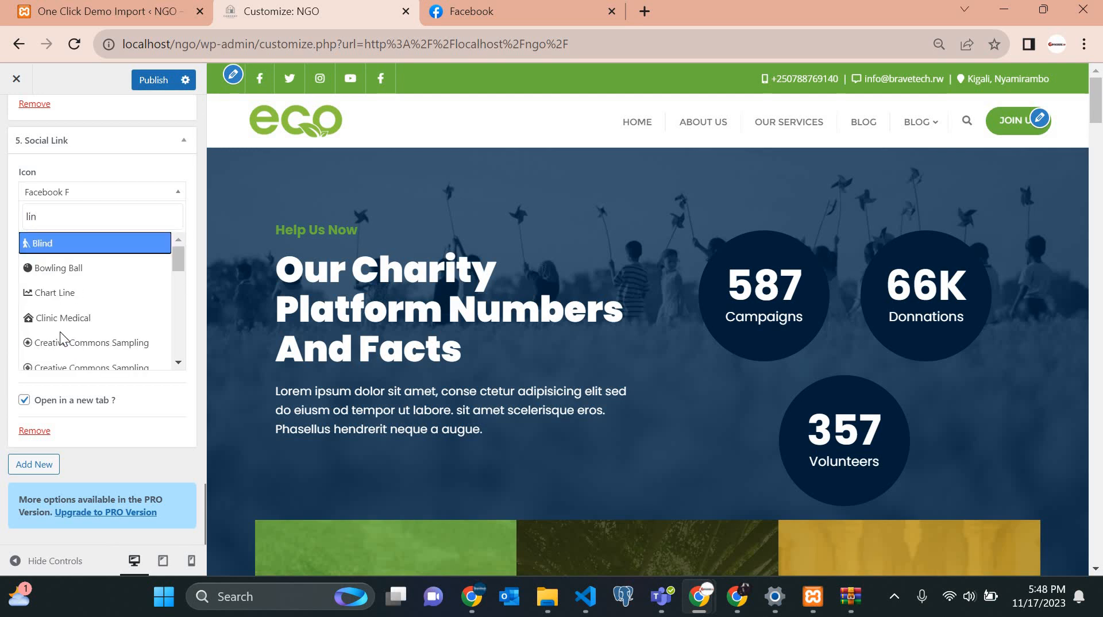
type("k")
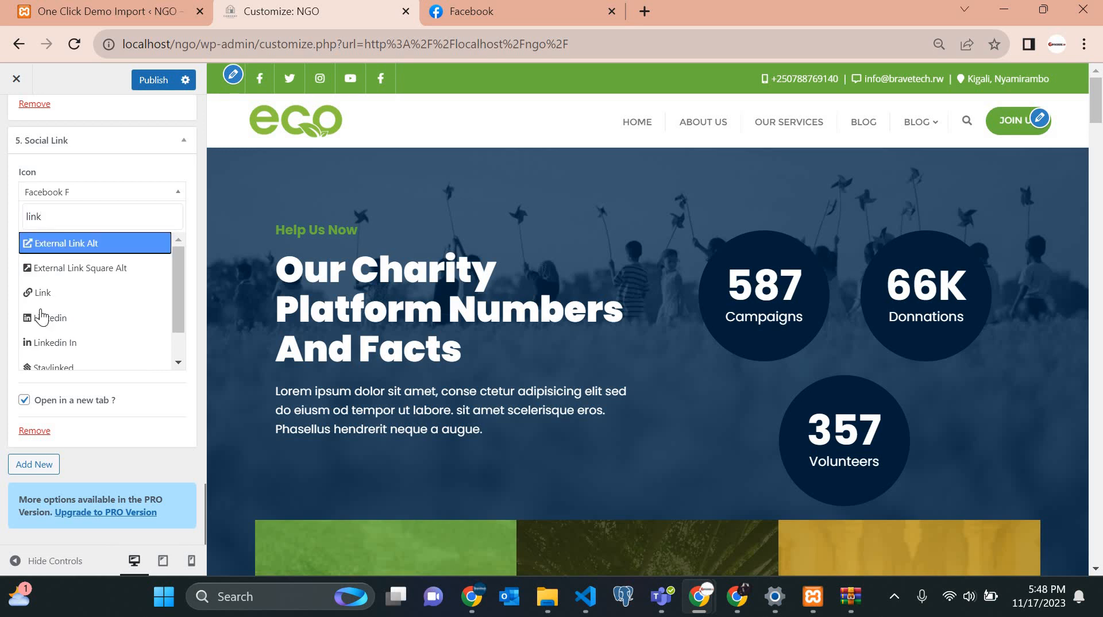
left_click(42, 316)
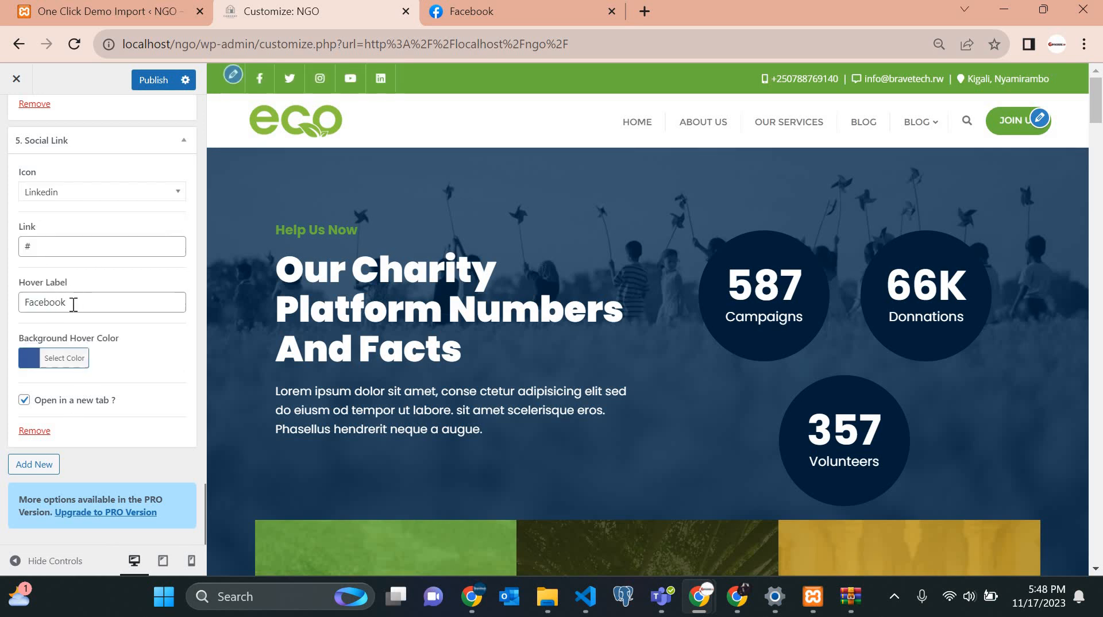
Set the fifth link's Hover Label to 'LinkedIn'.
left_click_drag(73, 303, 1, 314)
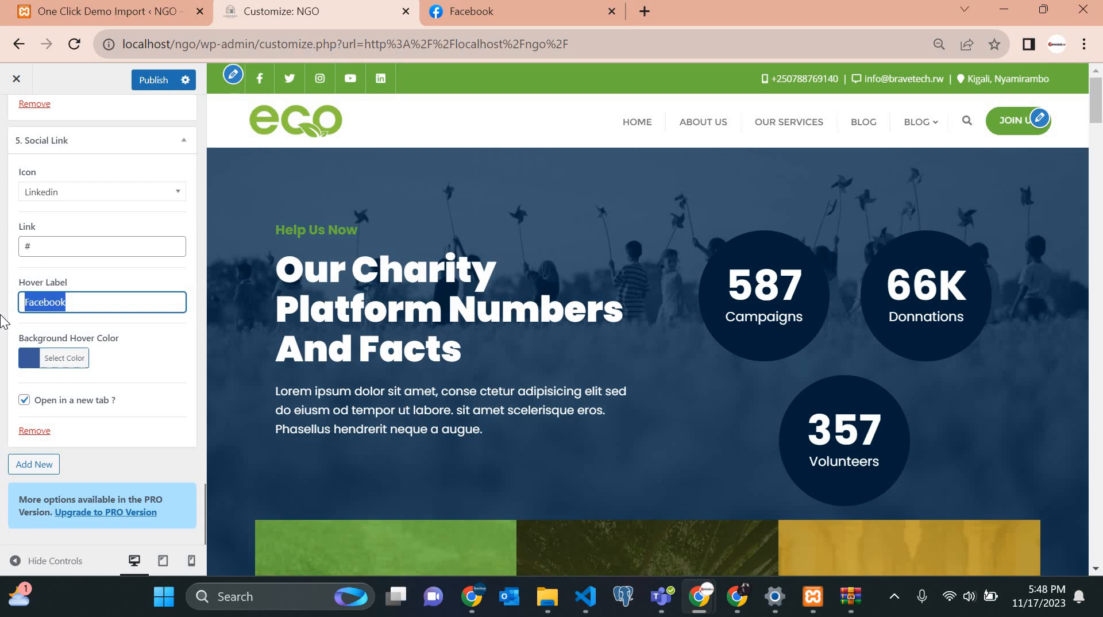
type("lim")
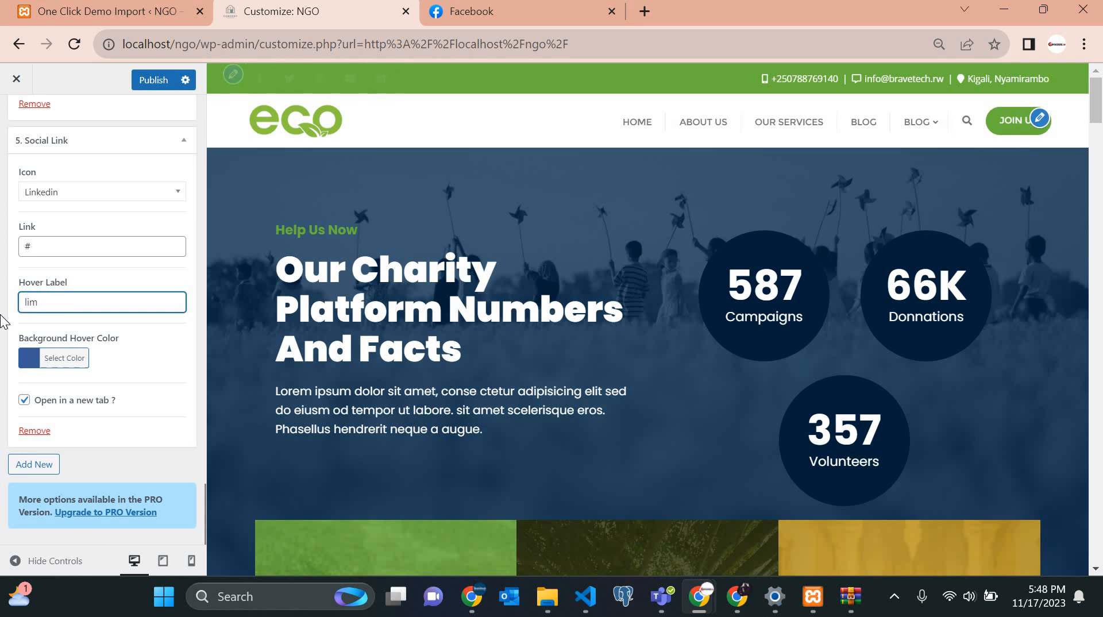
key("Caps_Lock")
type("L")
key("Caps_Lock")
type("inke")
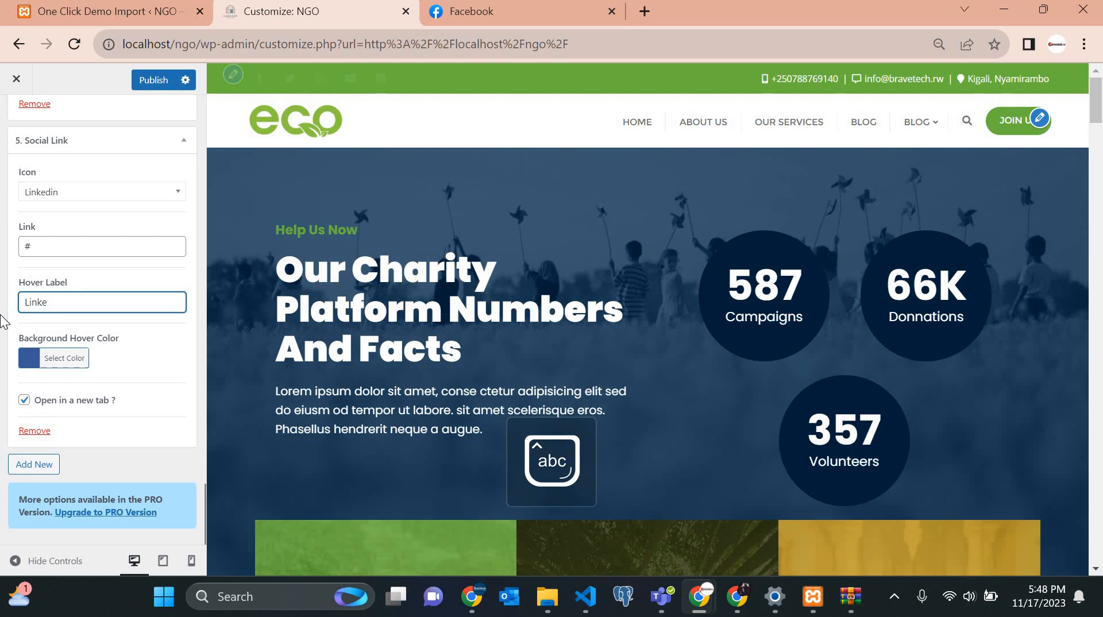
type("d")
key("Caps_Lock")
type("I")
key("Caps_Lock")
Paste the Facebook page address into the fifth link's Link field.
left_click(60, 233)
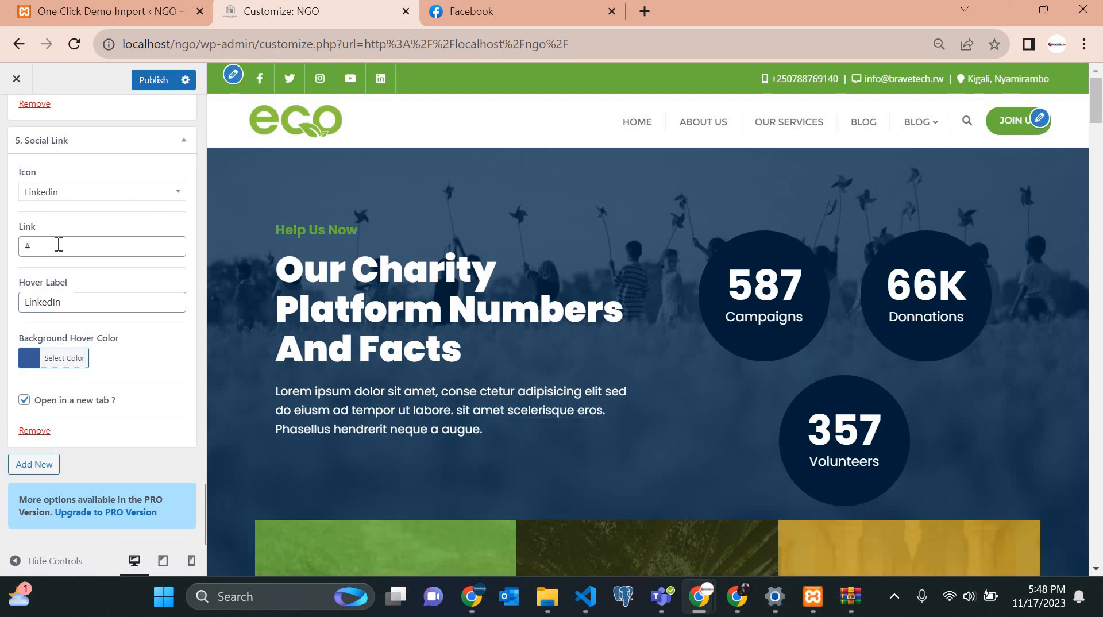
left_click(59, 245)
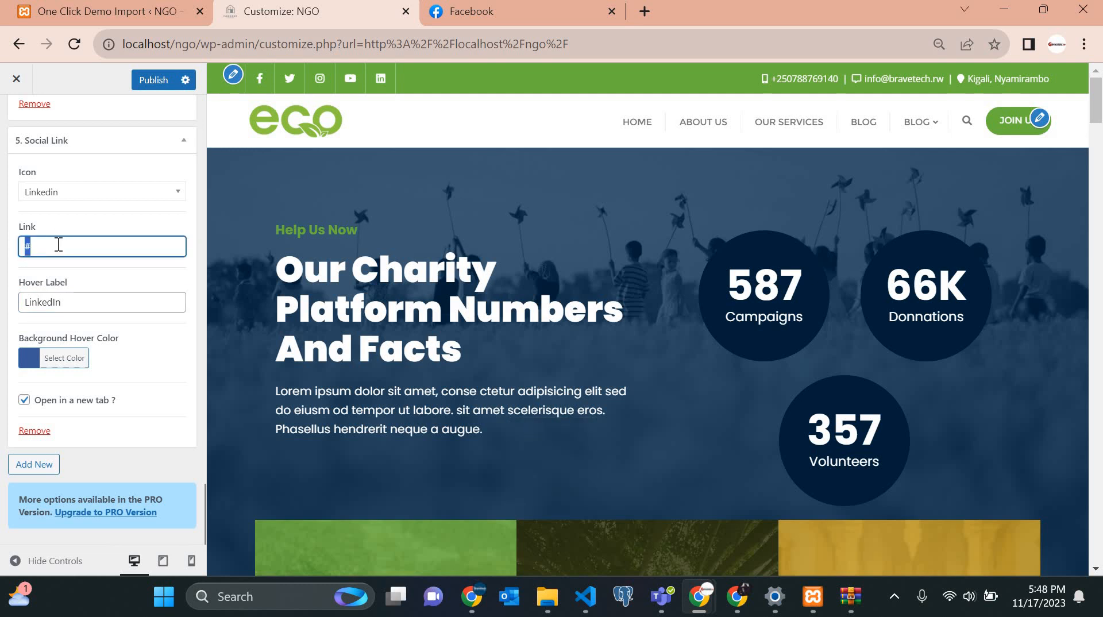
key("ctrl+v")
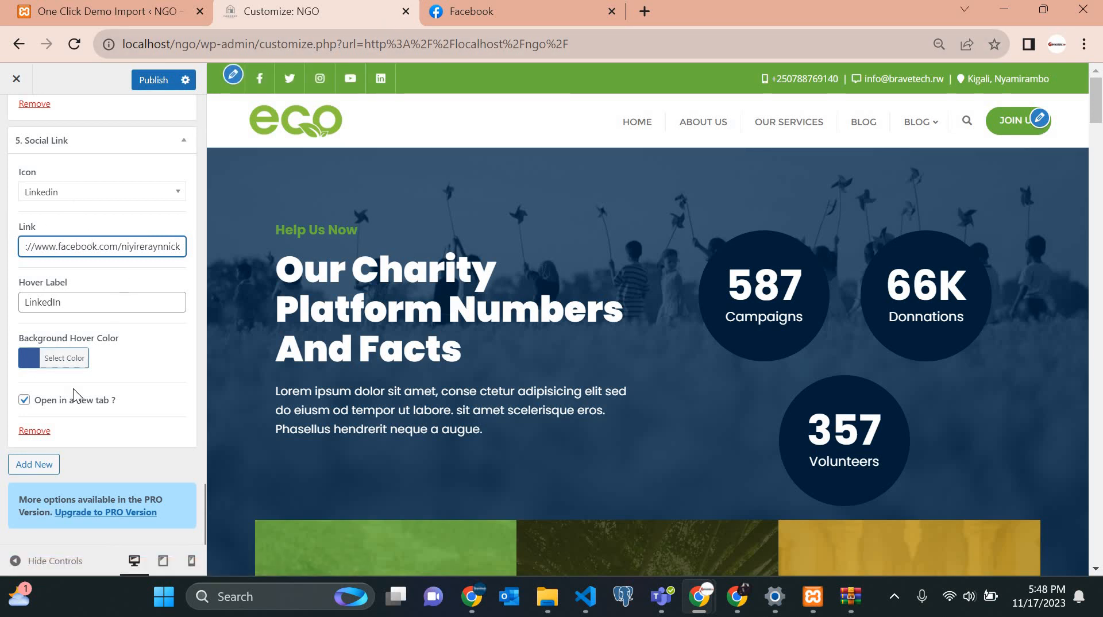
left_click(64, 359)
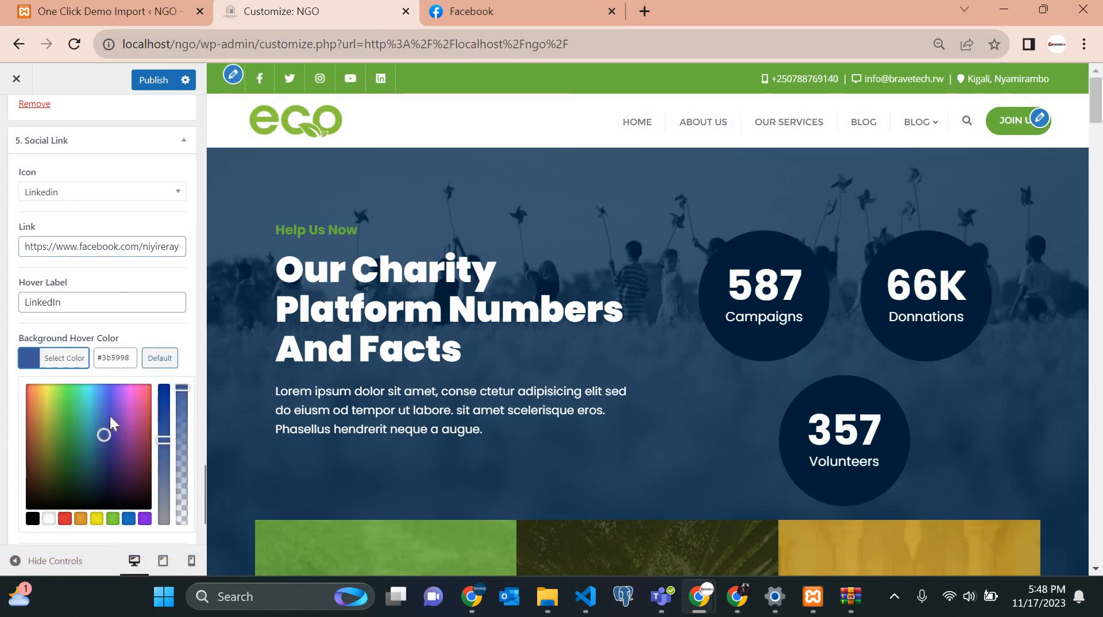
left_click(154, 320)
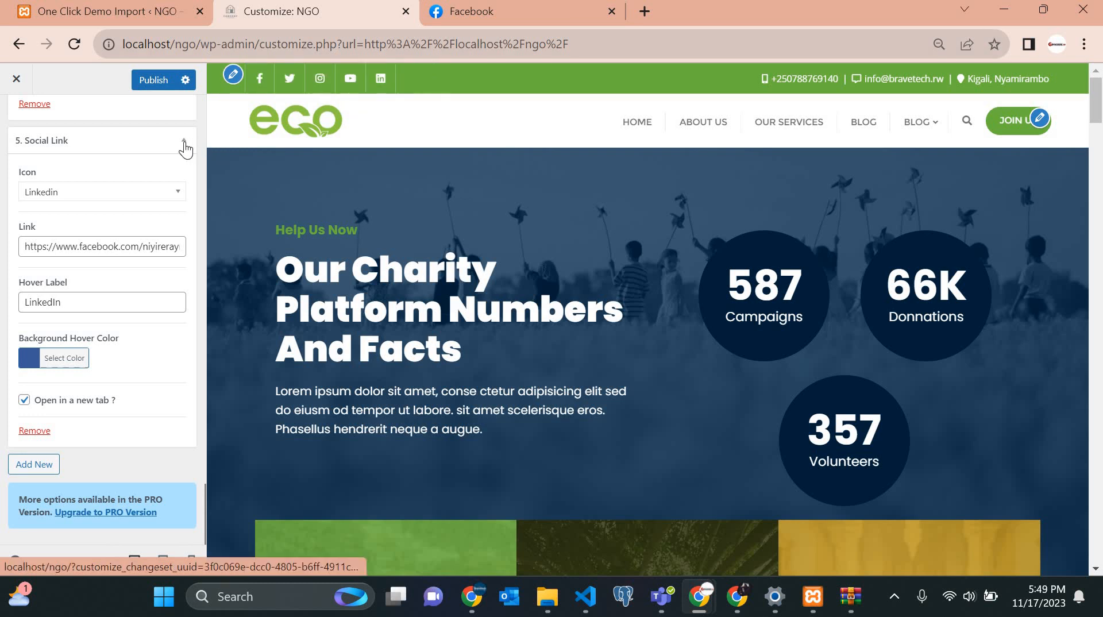
Publish the Customizer changes, glance at Transparent Header, and return to Navigation.
scroll(90, 218, "up", 6)
scroll(90, 219, "up", 8)
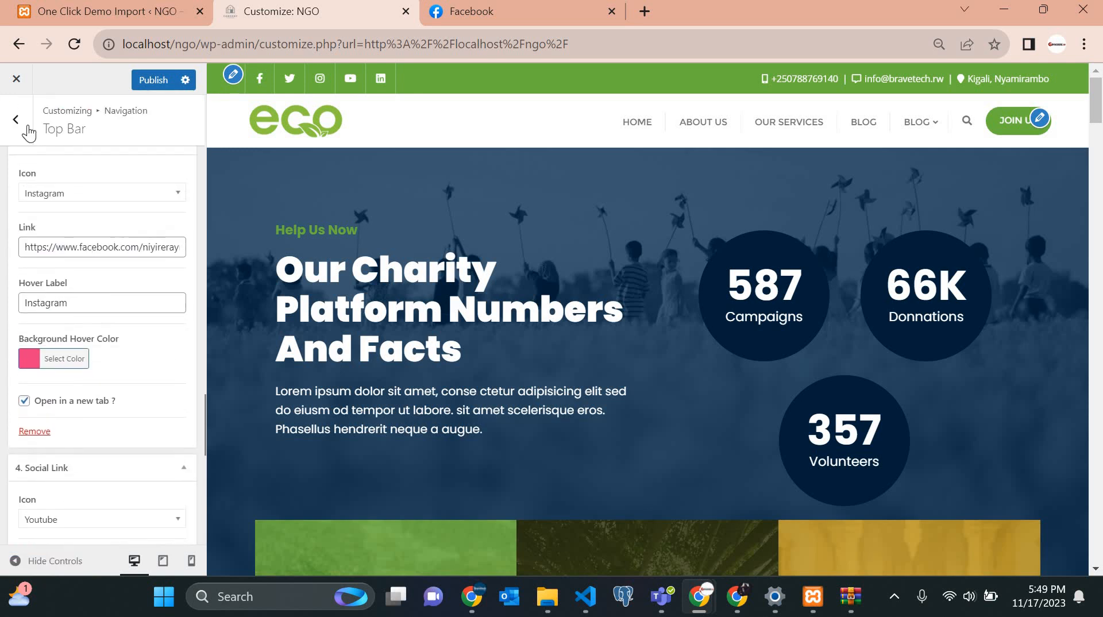
left_click(16, 120)
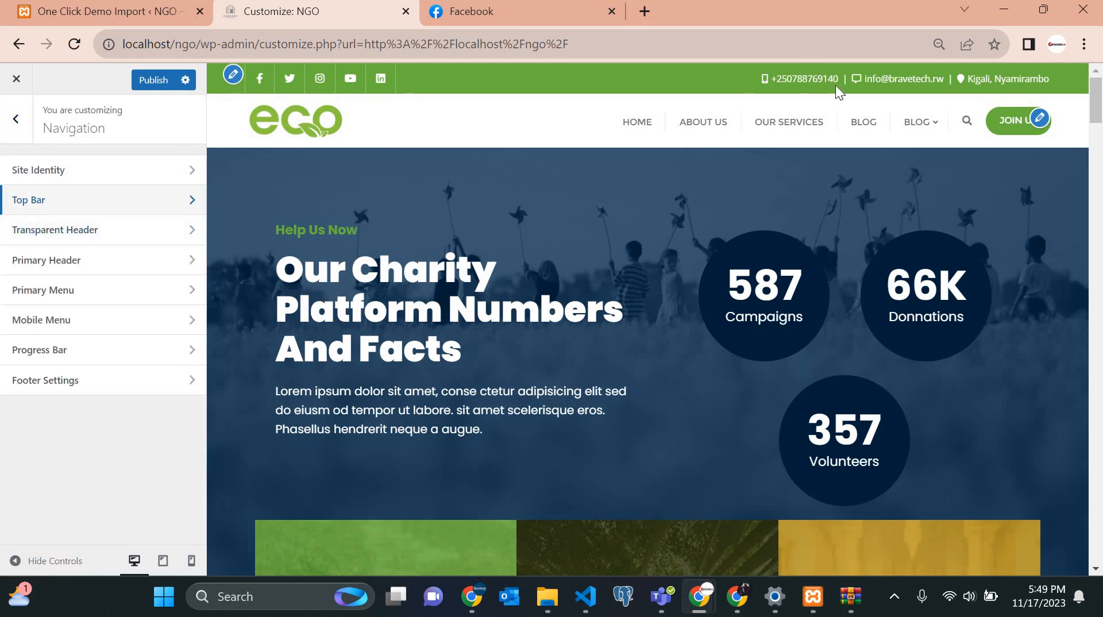
left_click(155, 80)
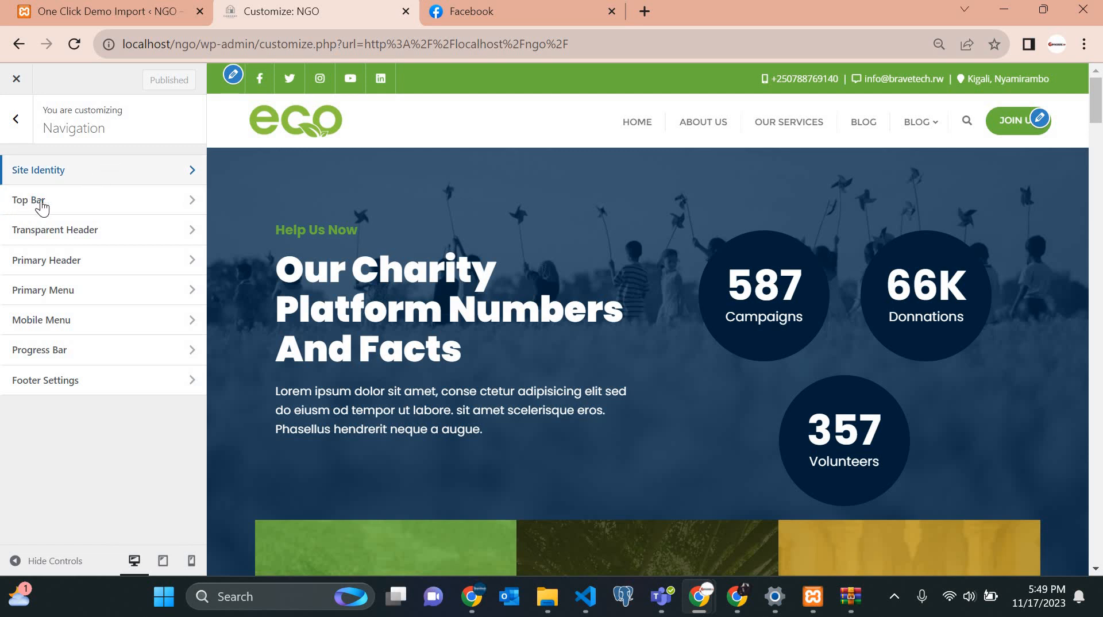
left_click(92, 243)
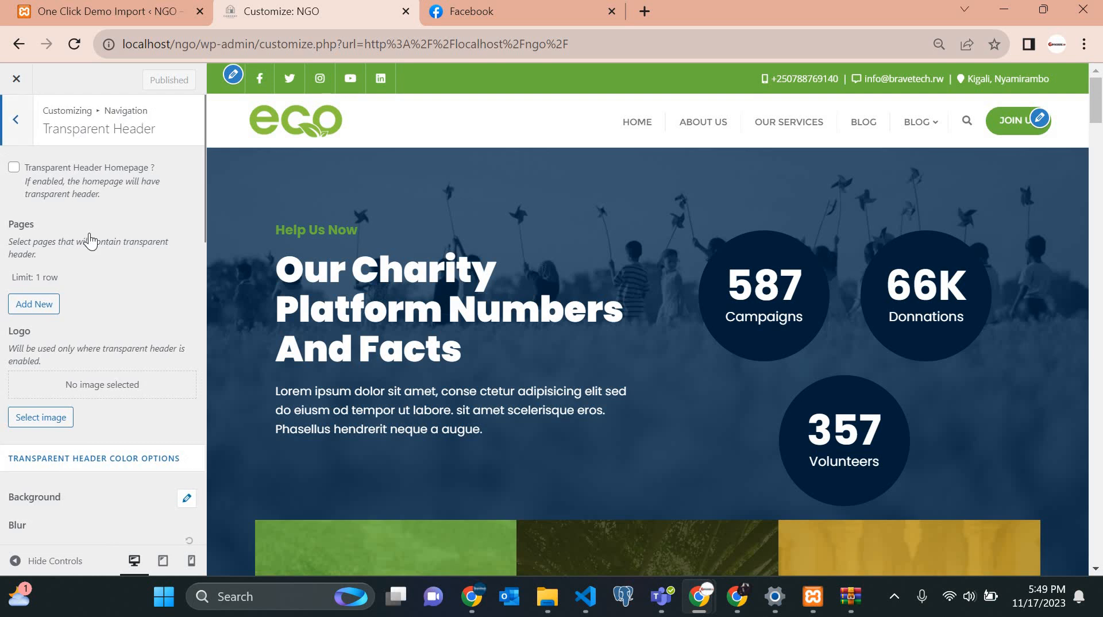
left_click(16, 120)
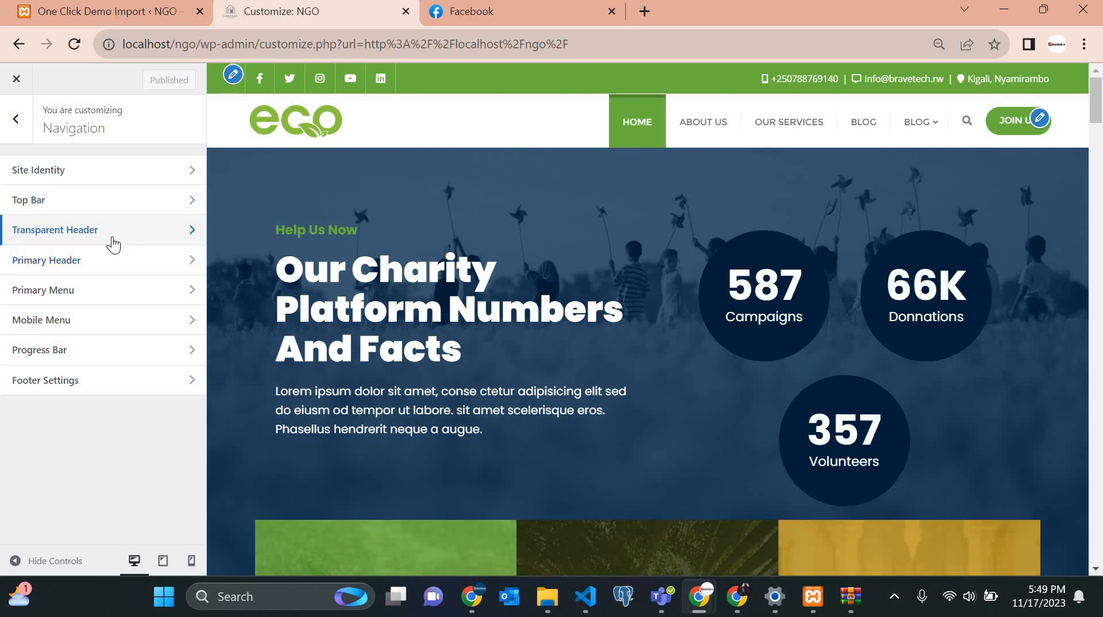
Try the centered-logo and logo-on-right header layouts, then restore the original layout.
left_click(81, 259)
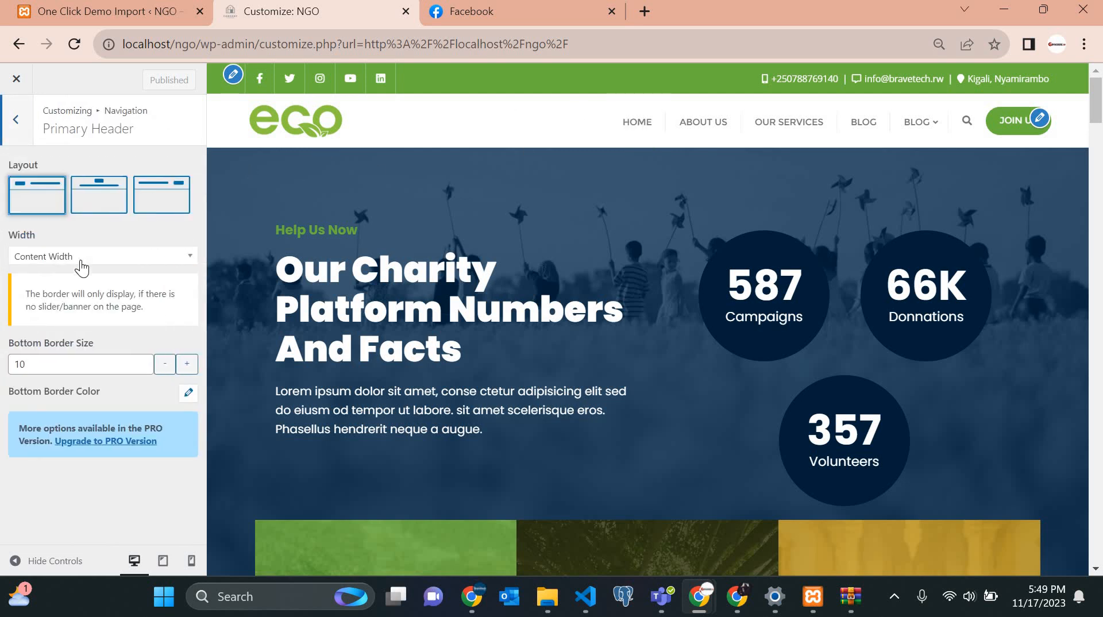
left_click(98, 194)
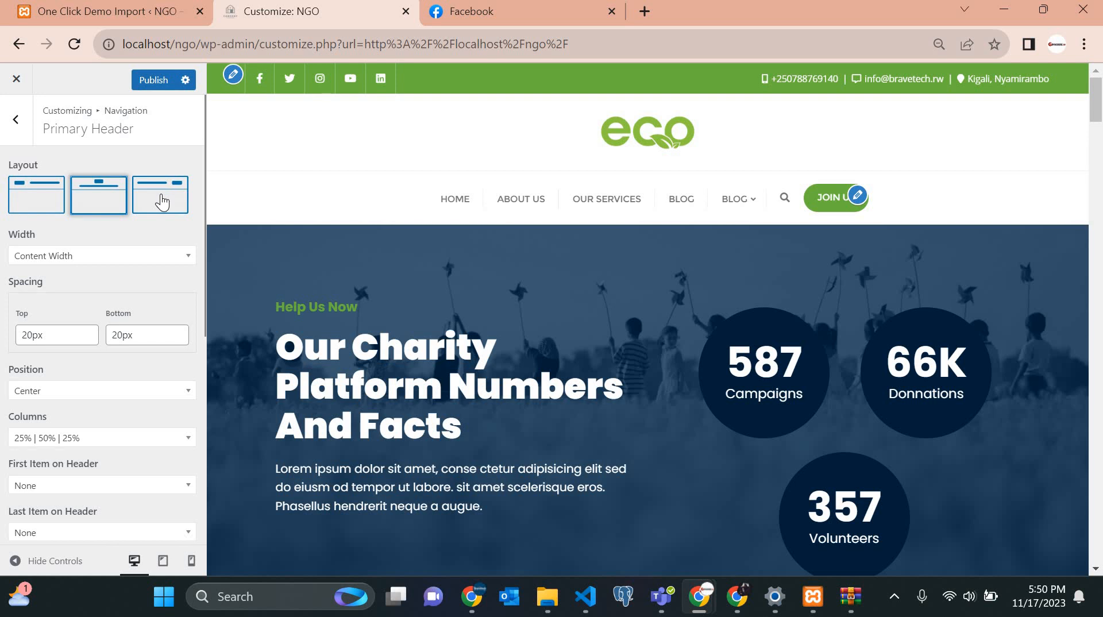
left_click(162, 203)
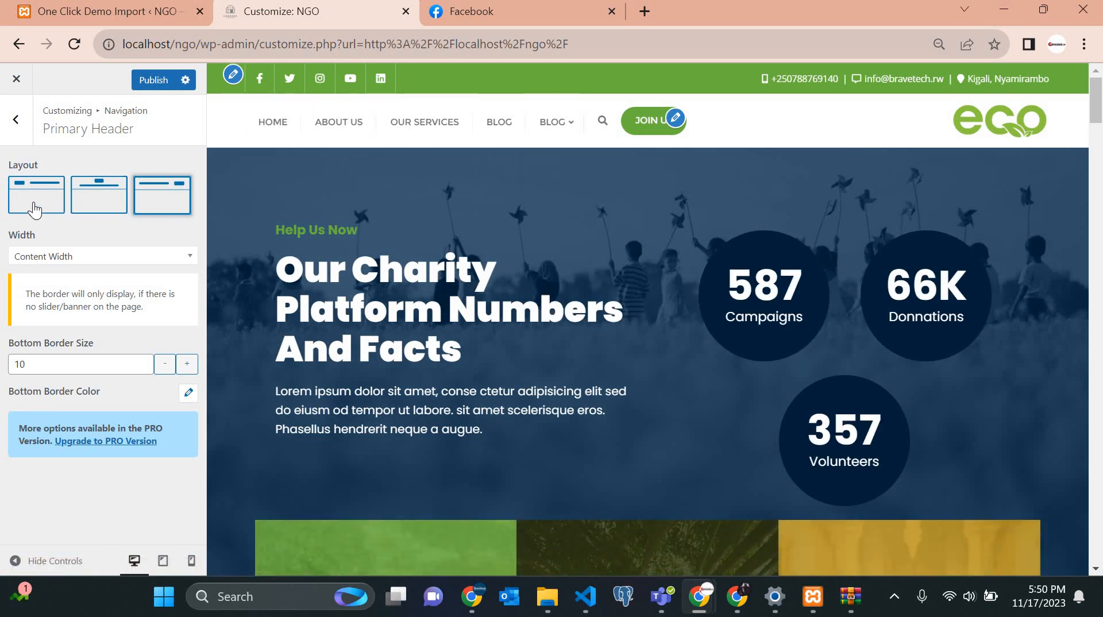
left_click(28, 206)
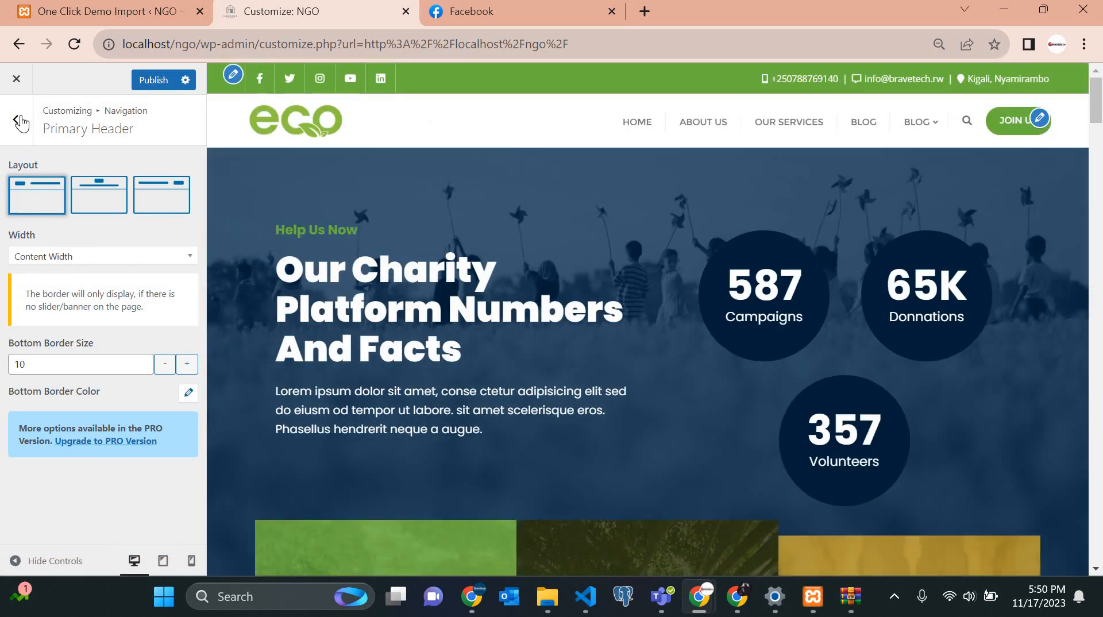
Check the header width options without changing them, then bring up the Primary Menu colour settings.
left_click(19, 122)
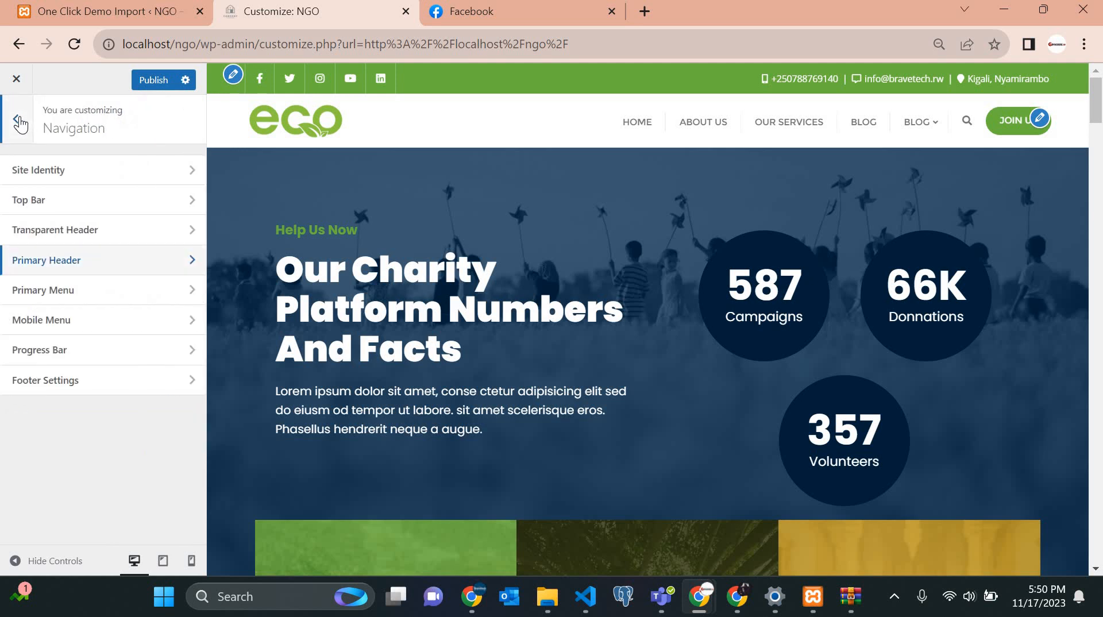
left_click(78, 263)
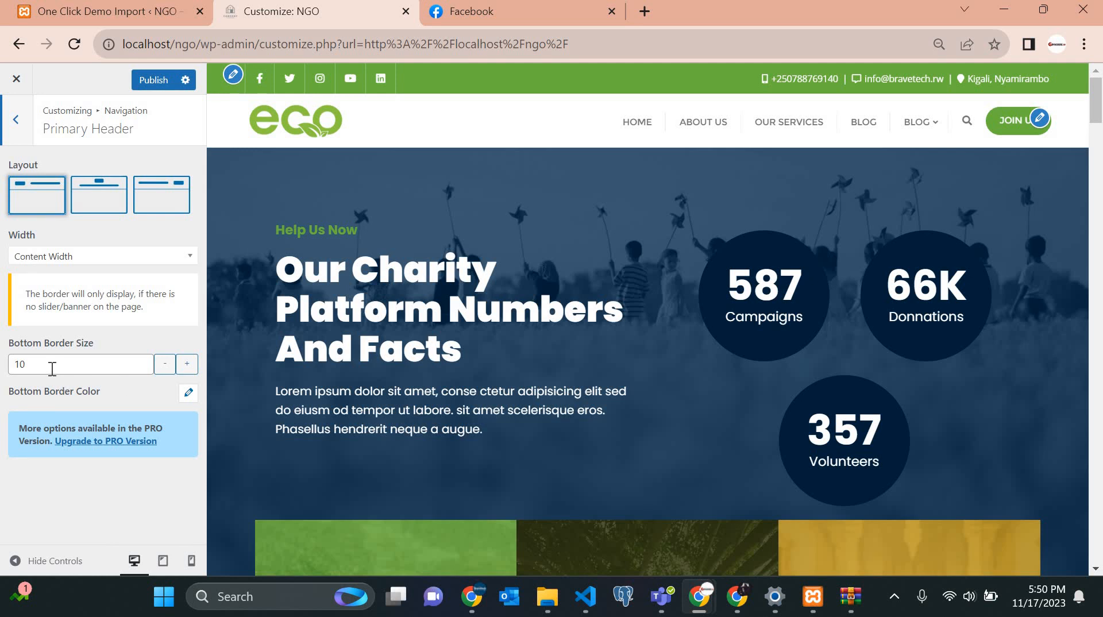
left_click(190, 263)
left_click(21, 118)
left_click(15, 124)
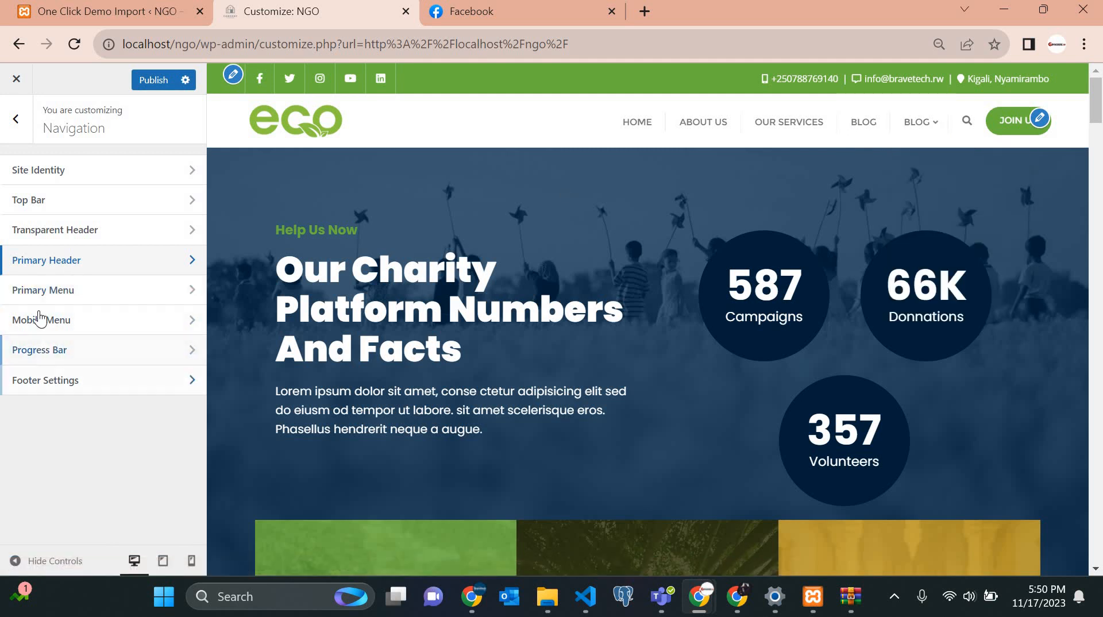
left_click(41, 293)
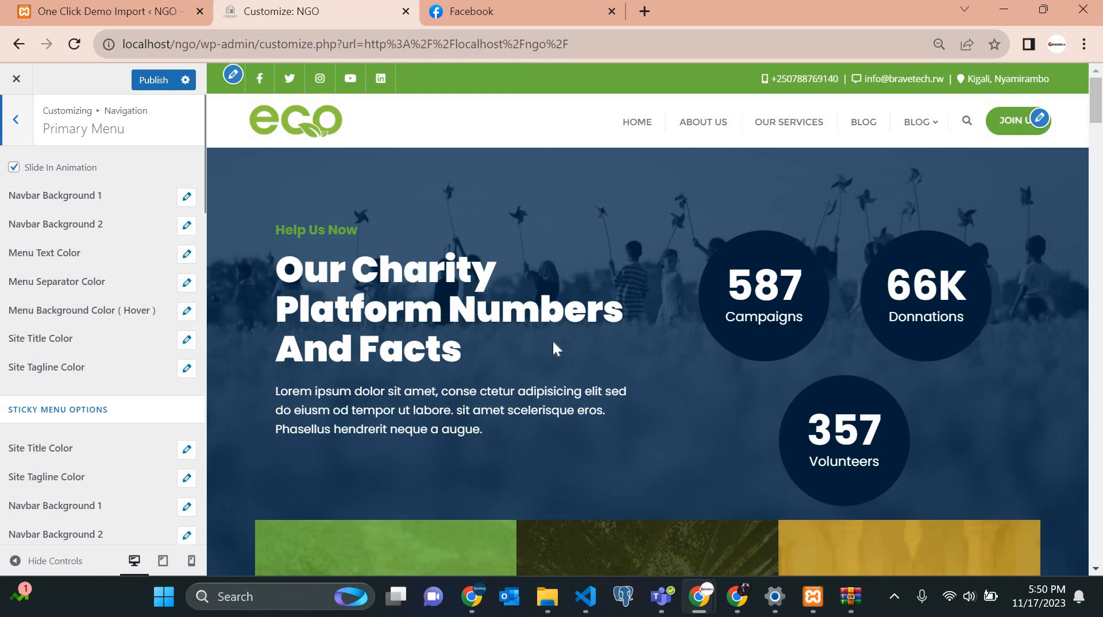
scroll(553, 340, "down", 5)
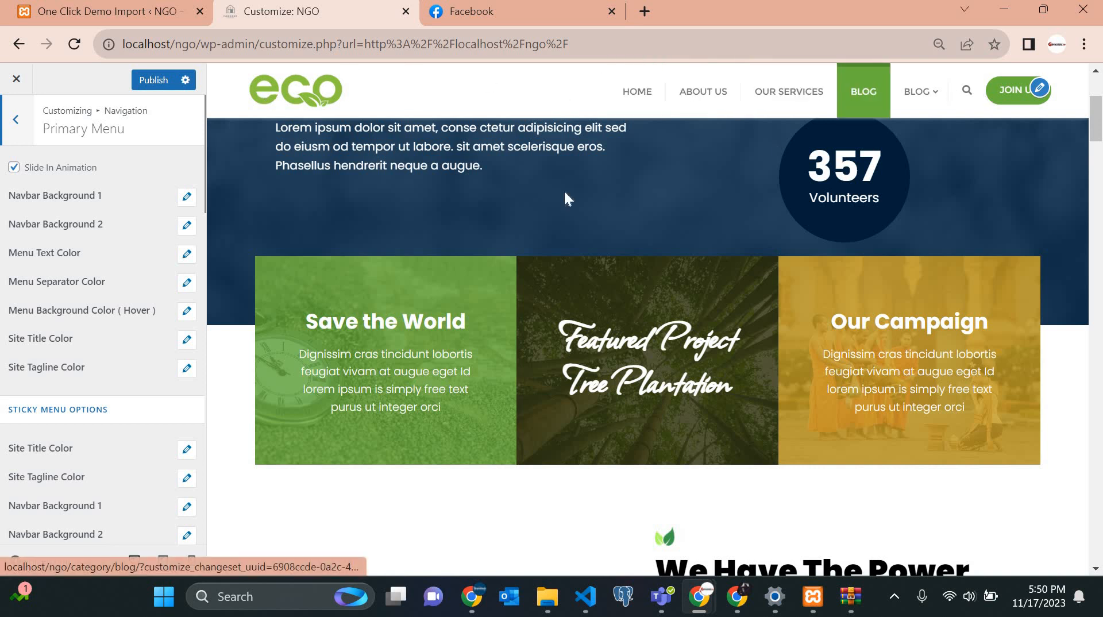
scroll(530, 199, "up", 5)
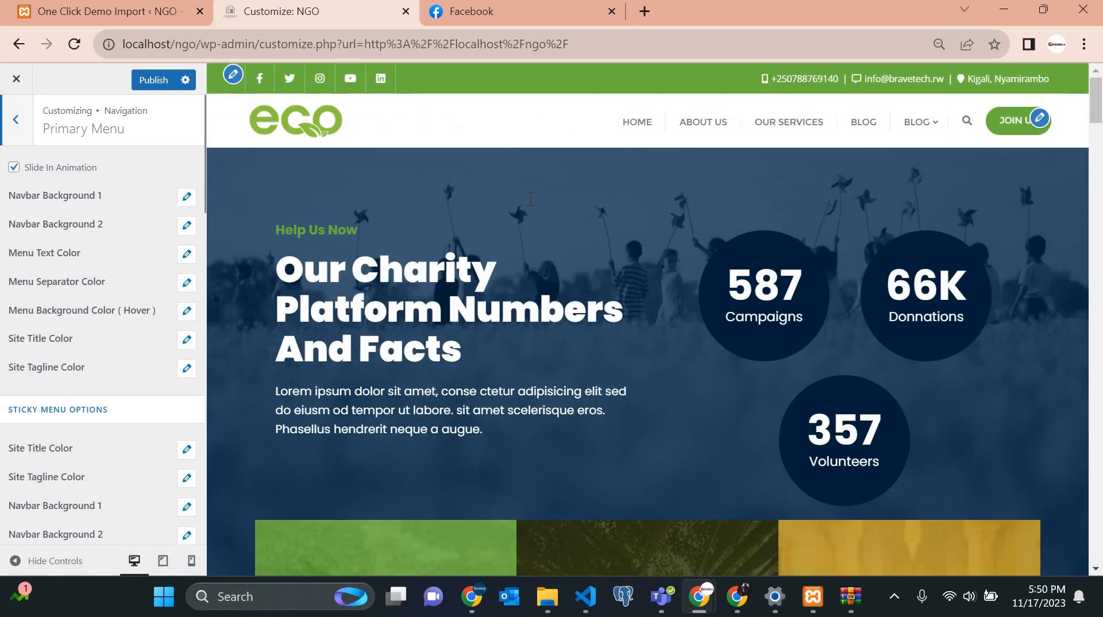
scroll(530, 199, "down", 4)
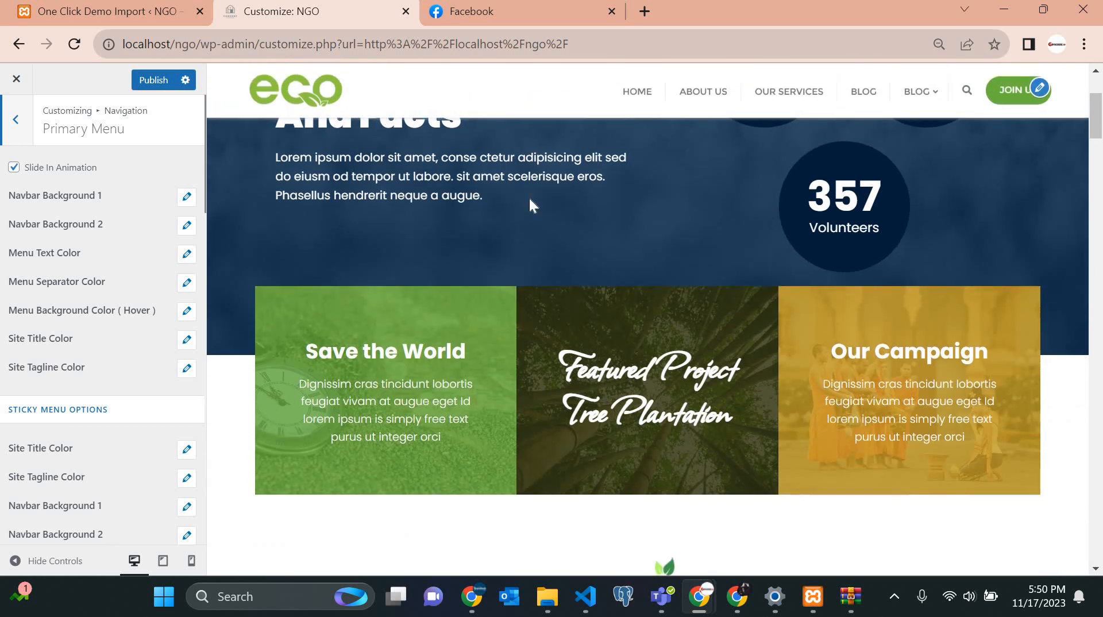
scroll(529, 198, "up", 4)
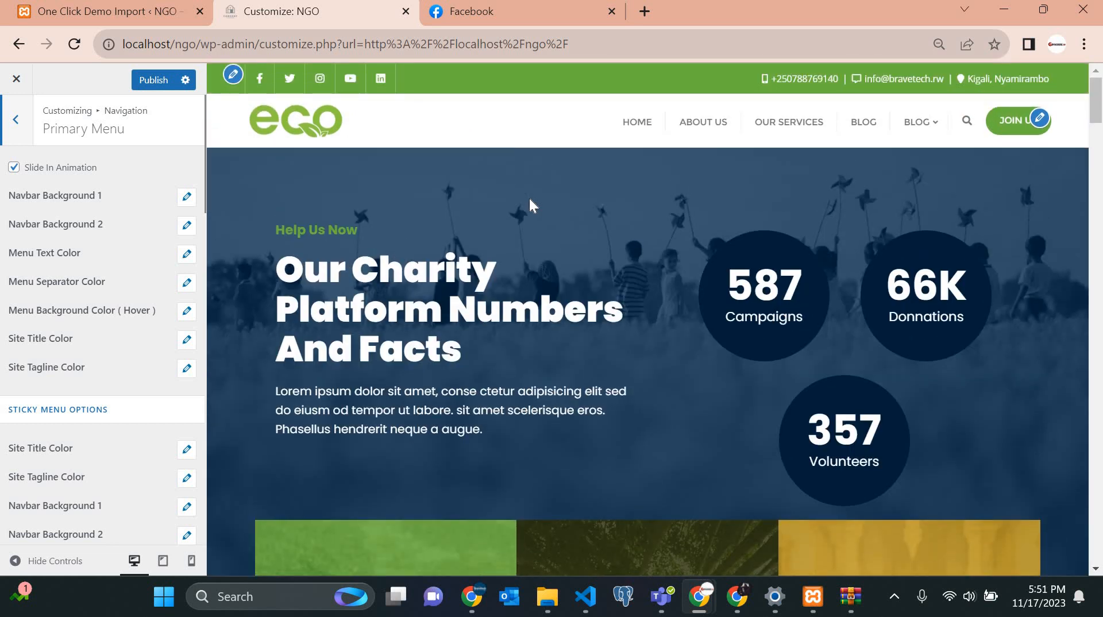
scroll(529, 198, "down", 3)
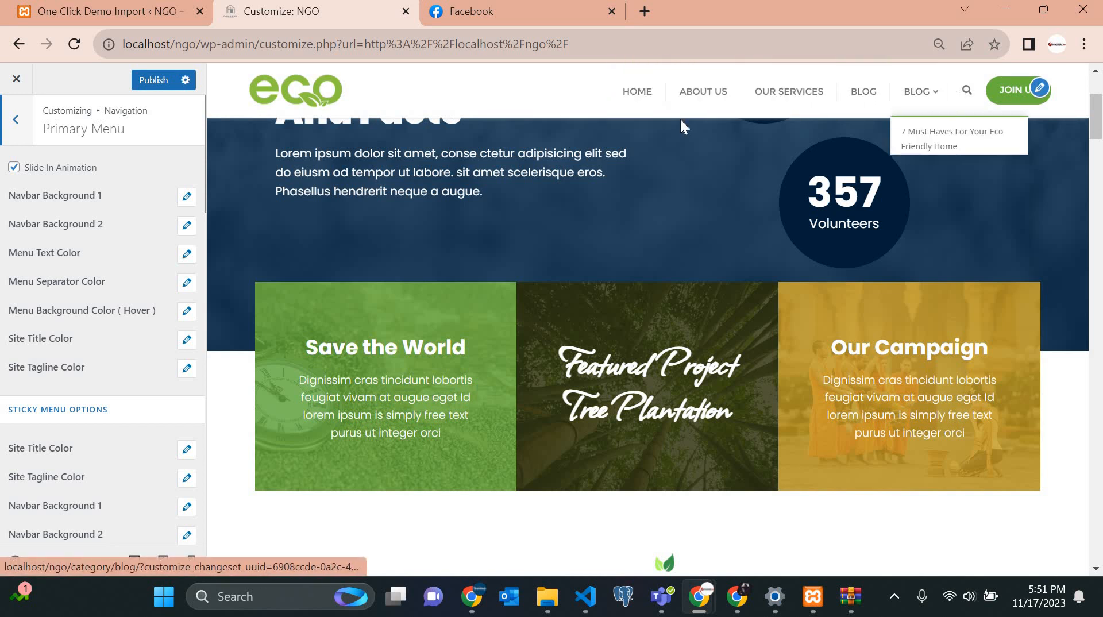
scroll(660, 130, "up", 4)
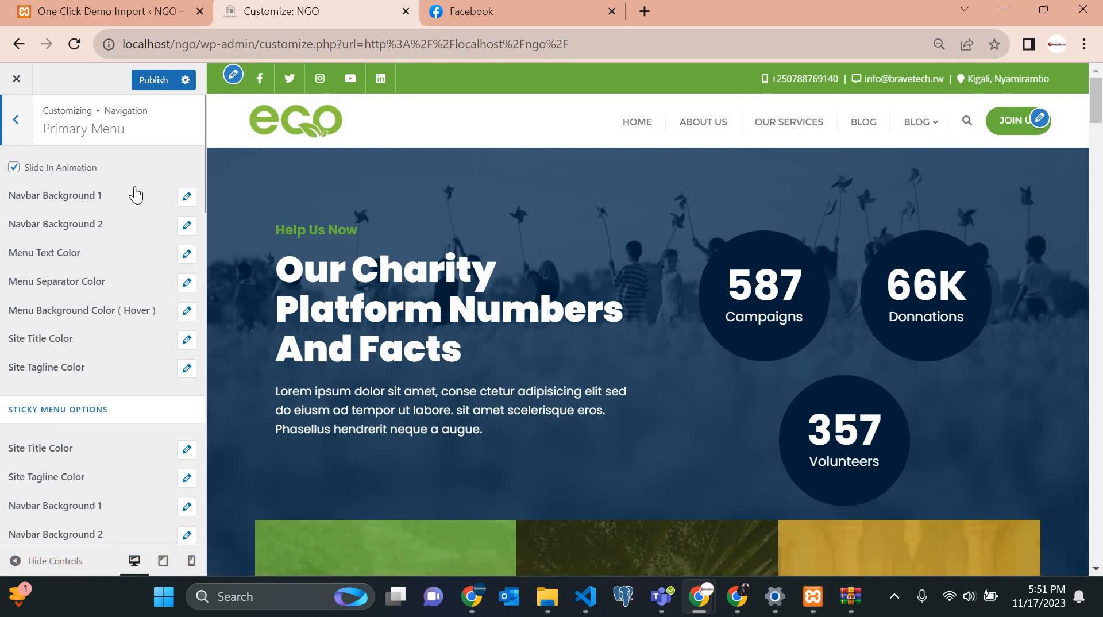
left_click(187, 198)
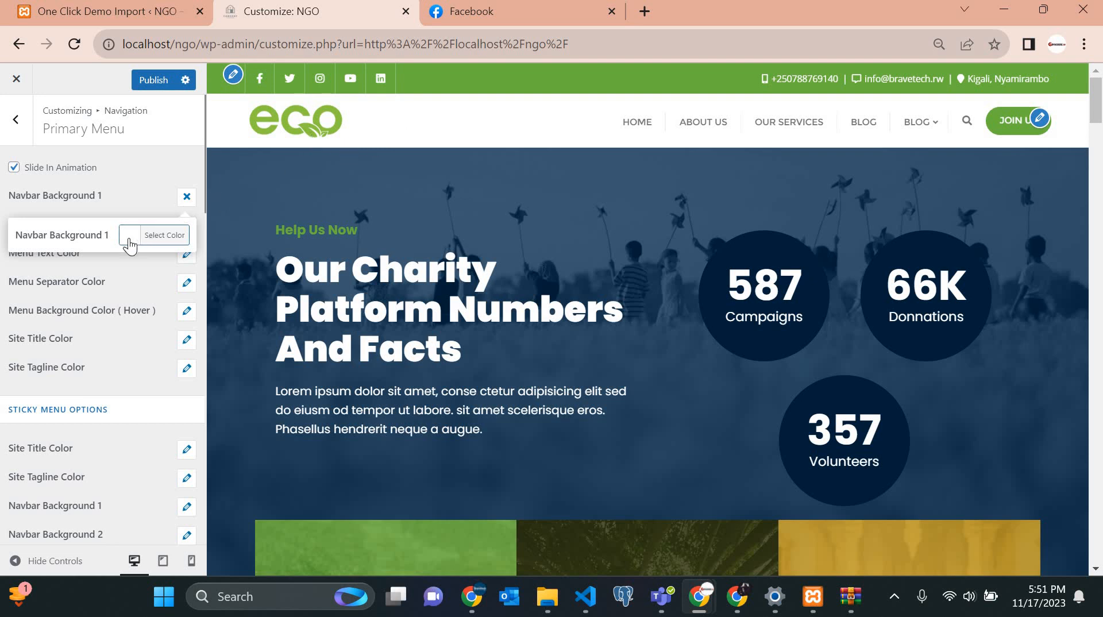
left_click(126, 236)
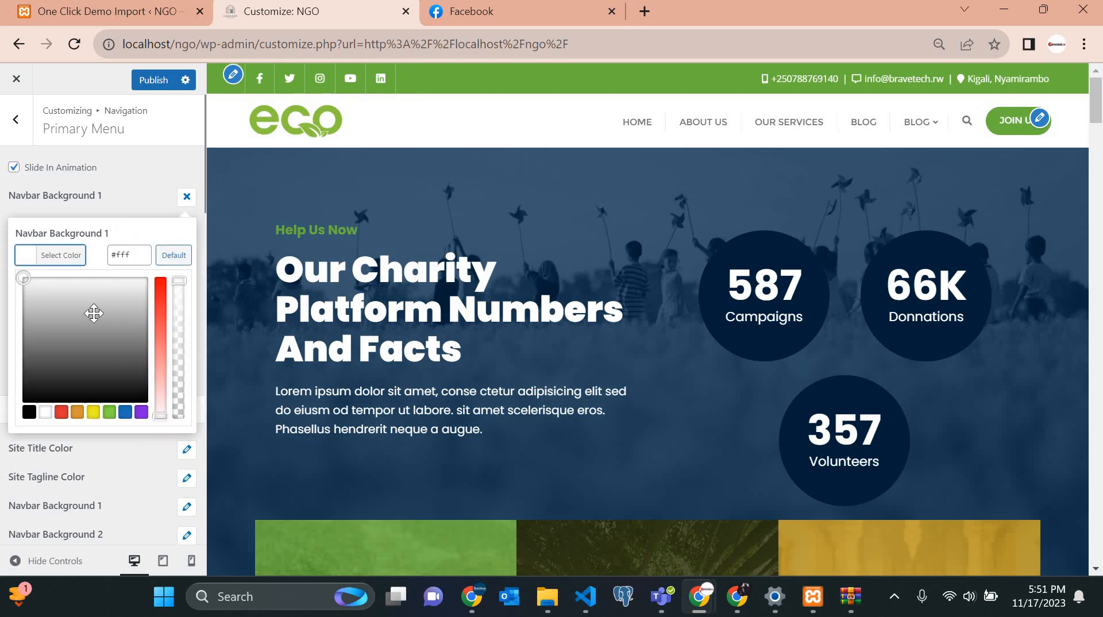
left_click(93, 397)
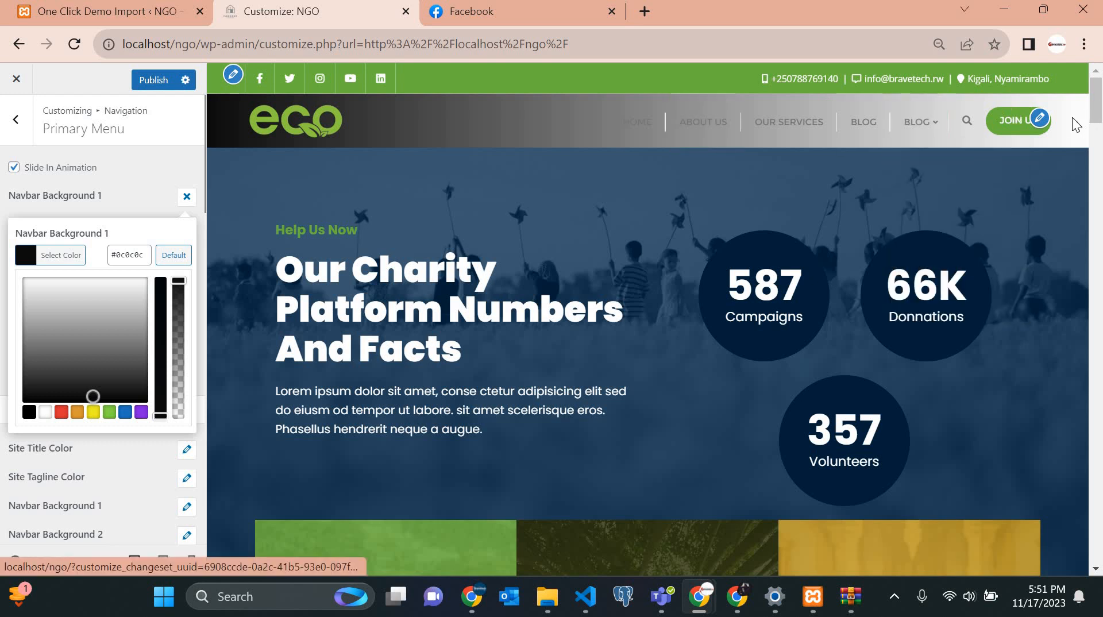
left_click(85, 306)
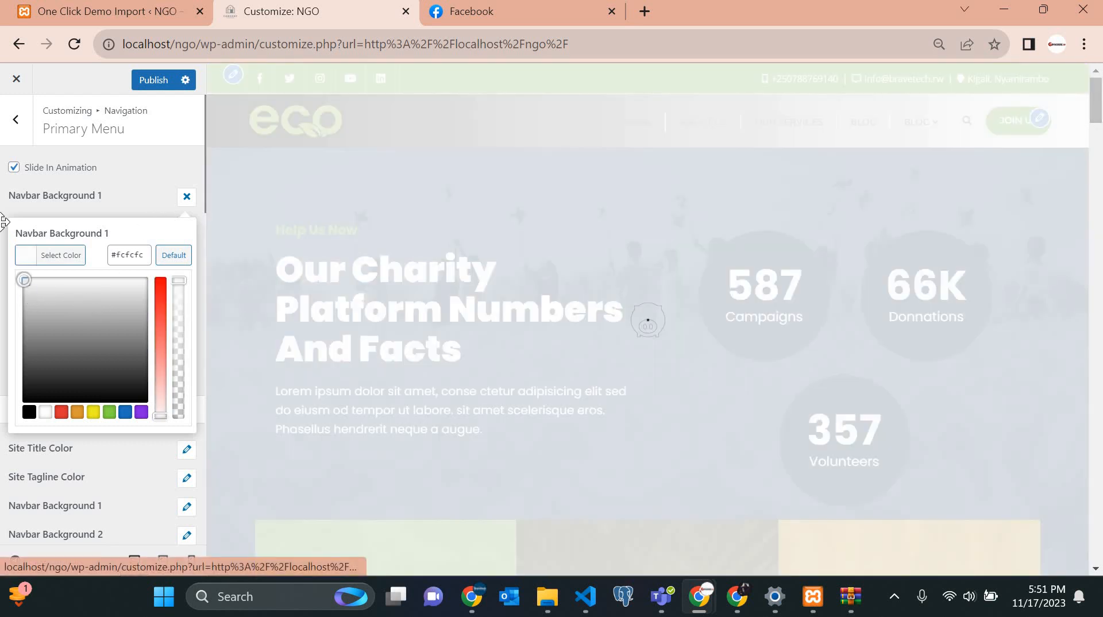
left_click(2, 227)
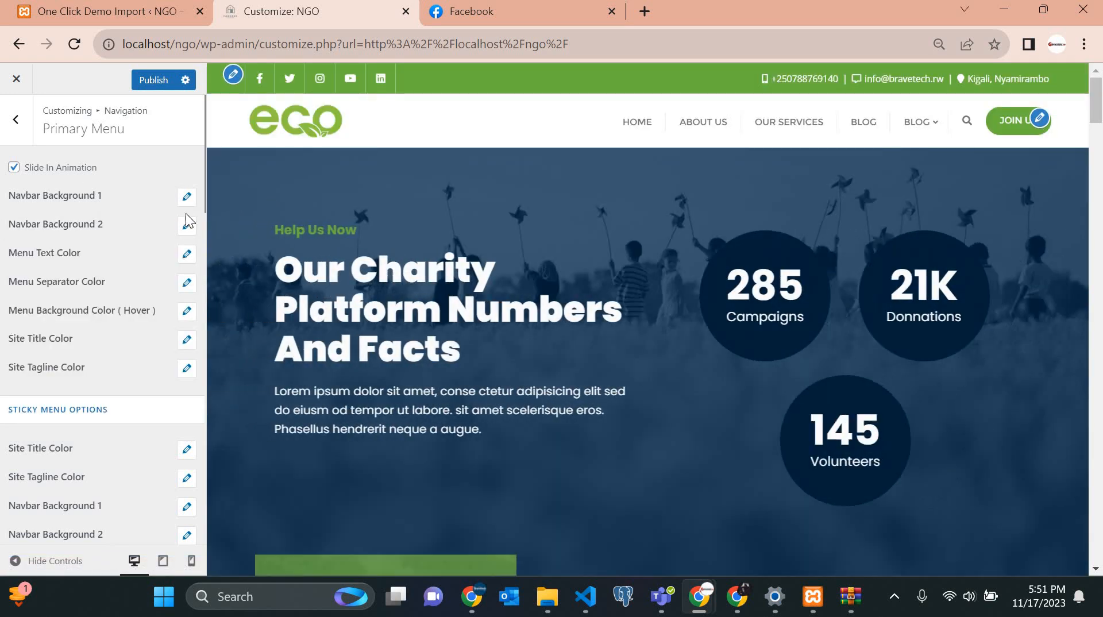
left_click(187, 225)
left_click(125, 268)
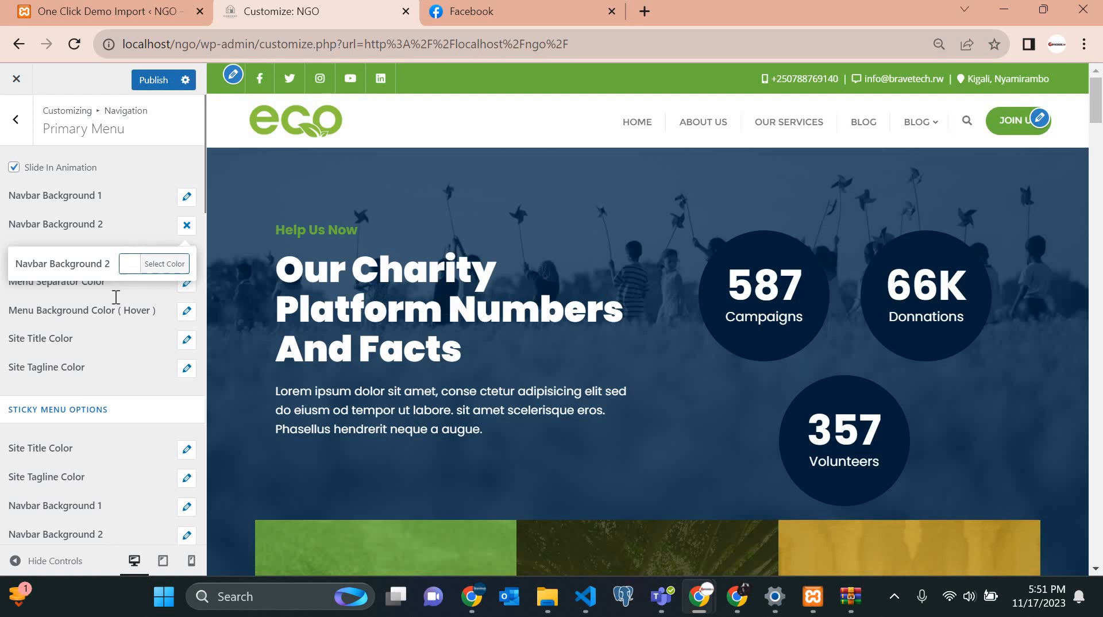
left_click(29, 442)
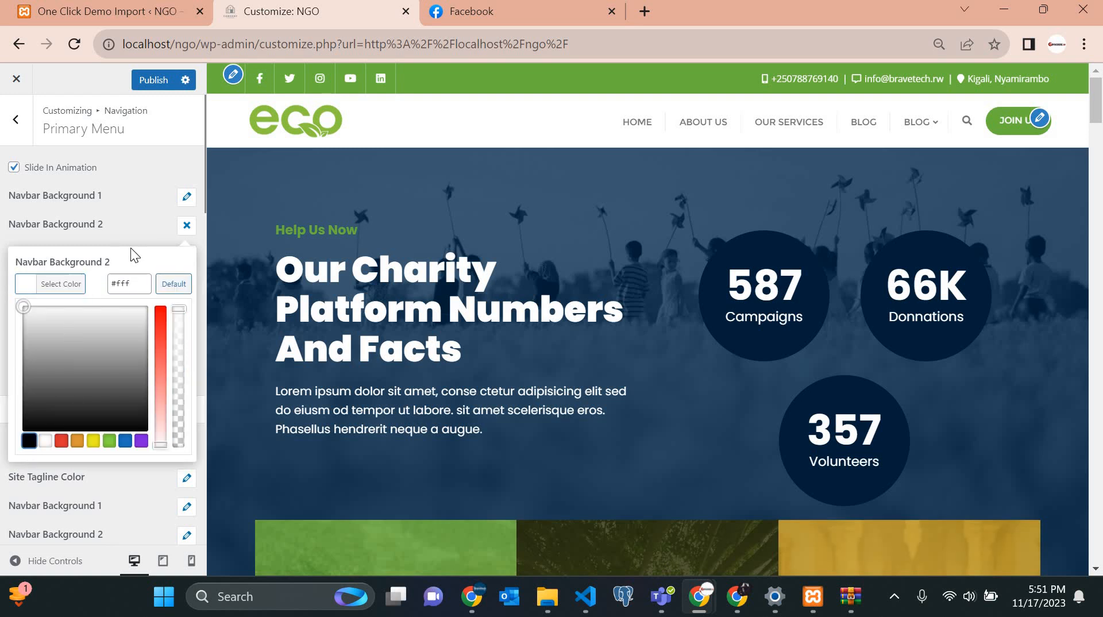
left_click(187, 196)
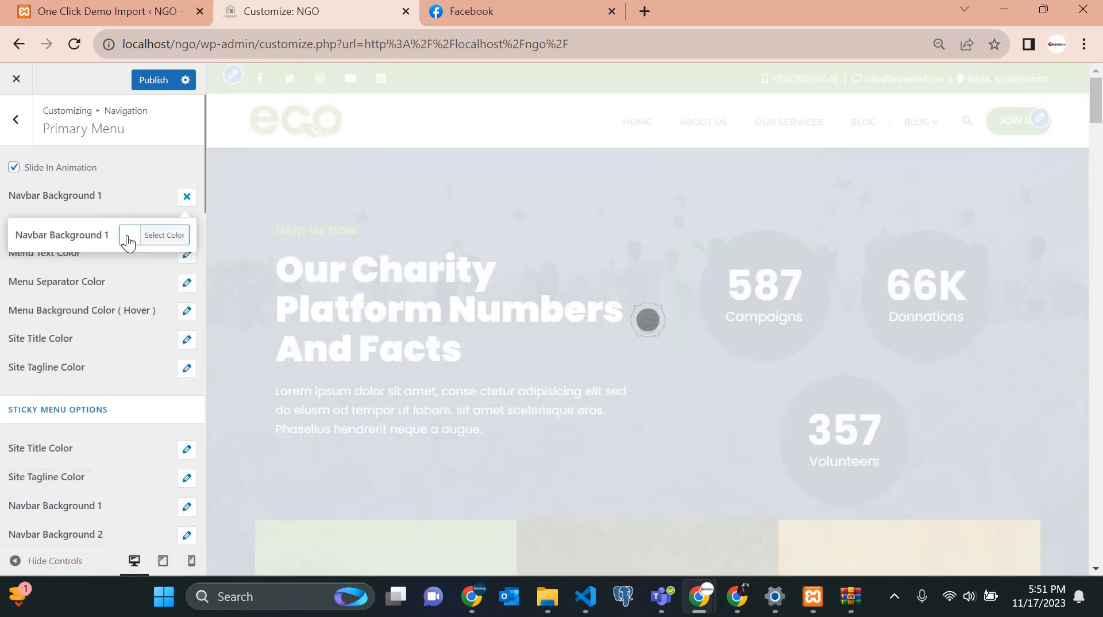
left_click(125, 236)
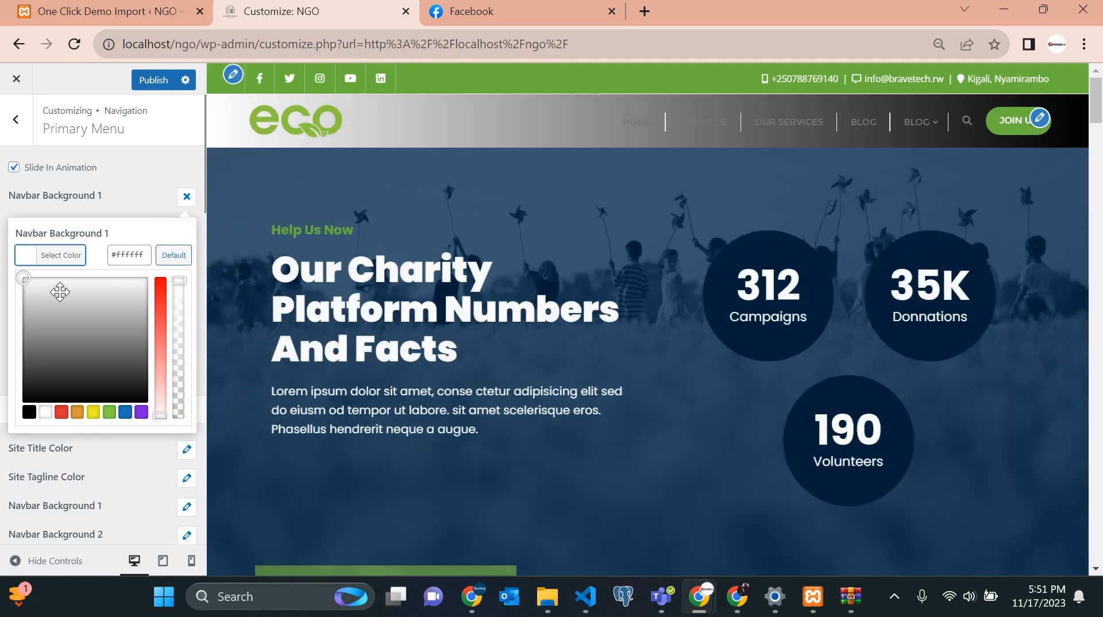
left_click(35, 342)
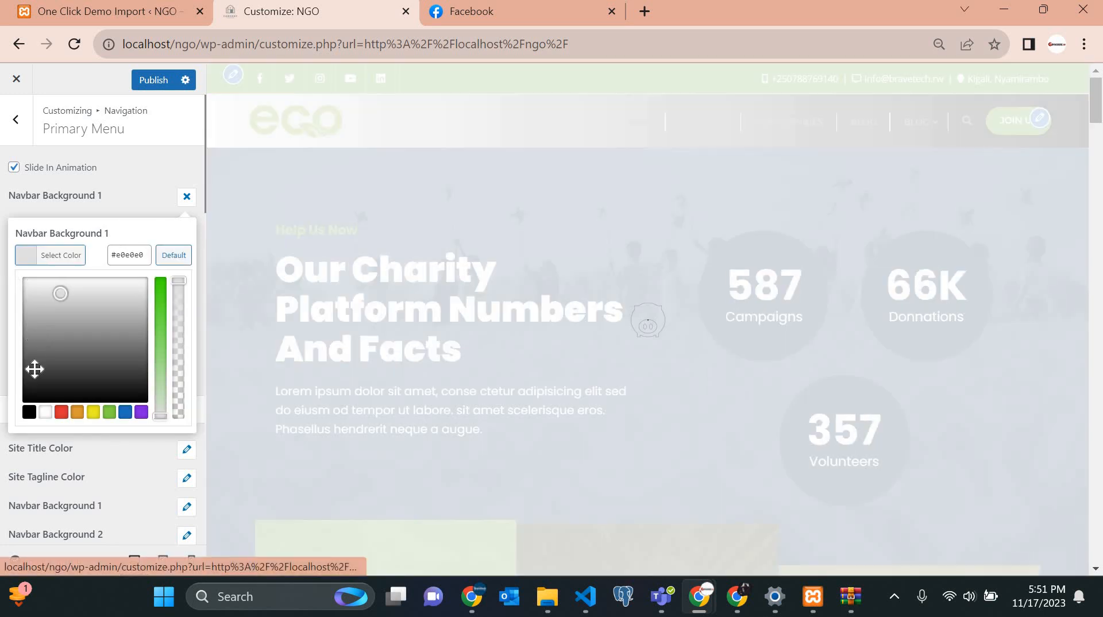
left_click(29, 417)
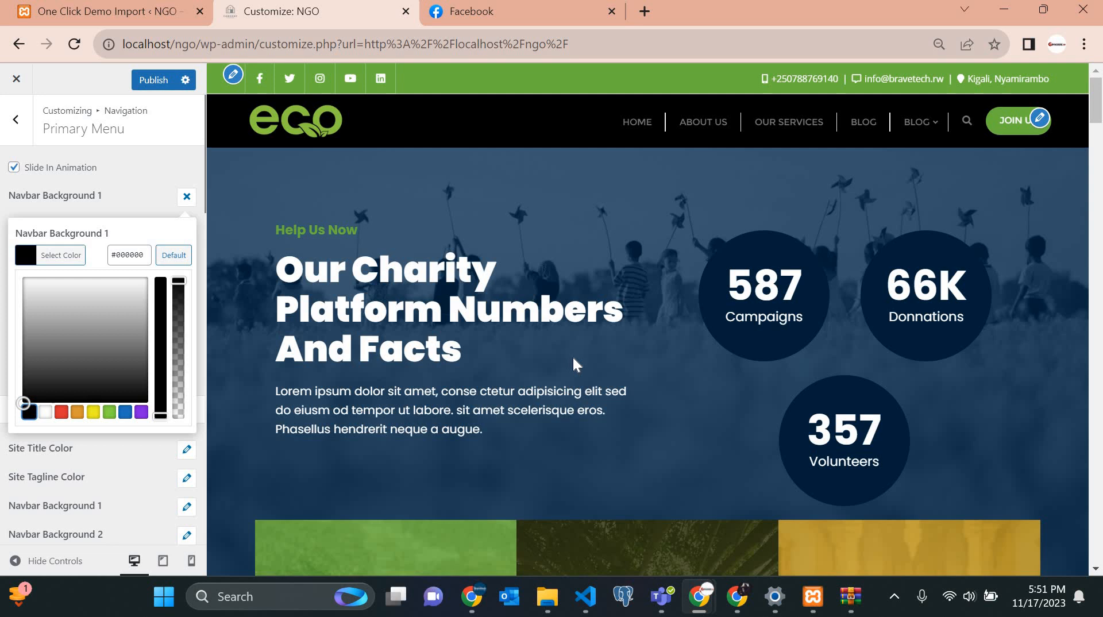
scroll(573, 359, "down", 5)
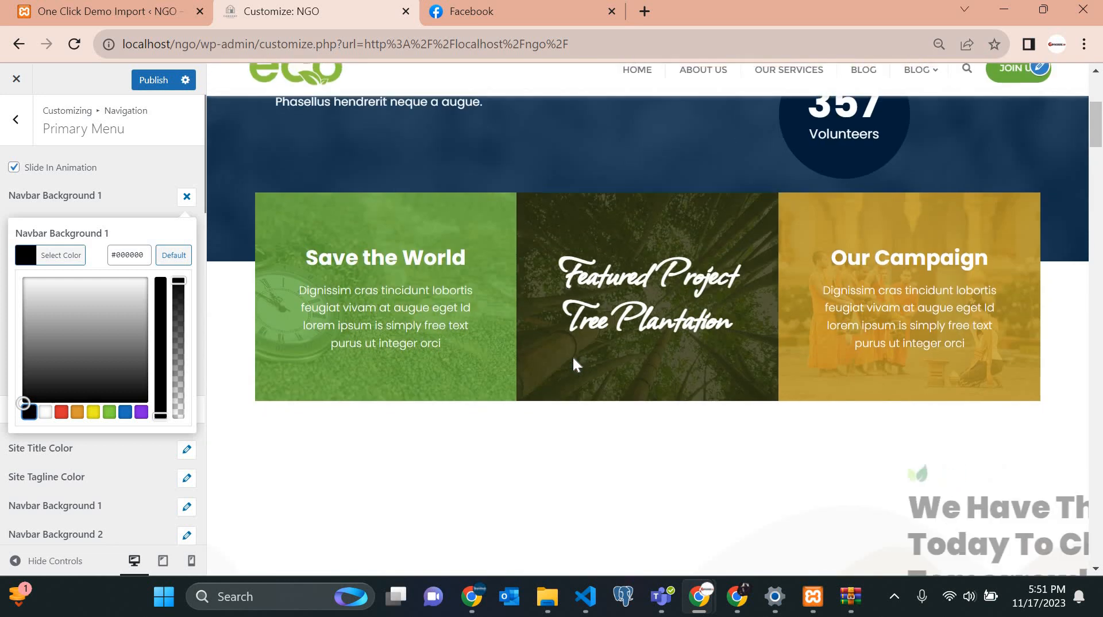
scroll(573, 360, "up", 3)
scroll(574, 359, "up", 3)
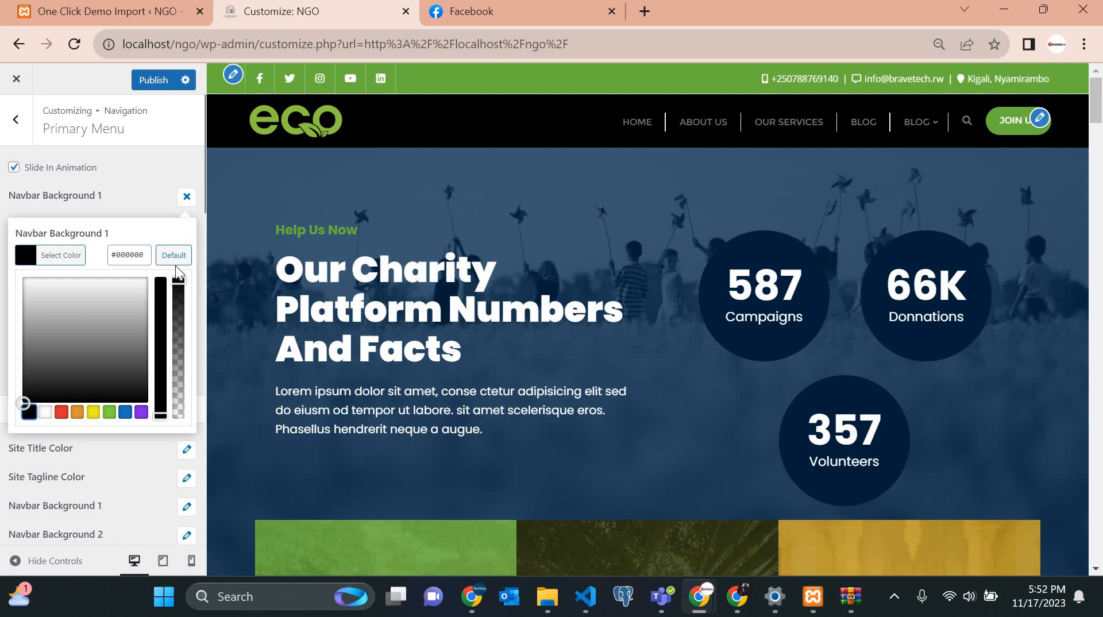
left_click_drag(62, 288, 13, 276)
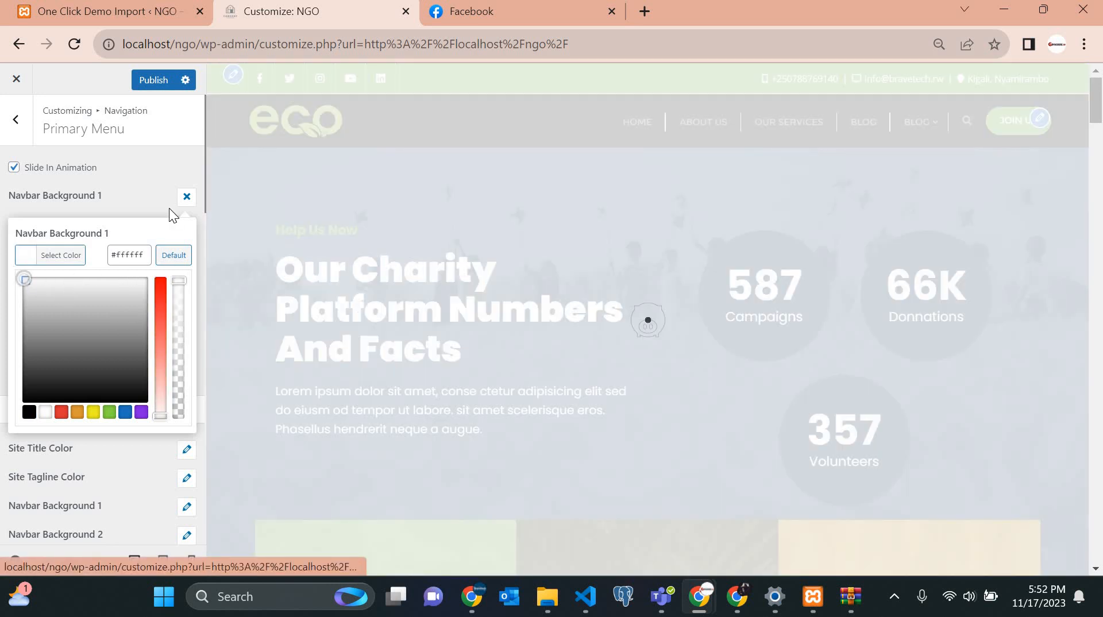
left_click(169, 208)
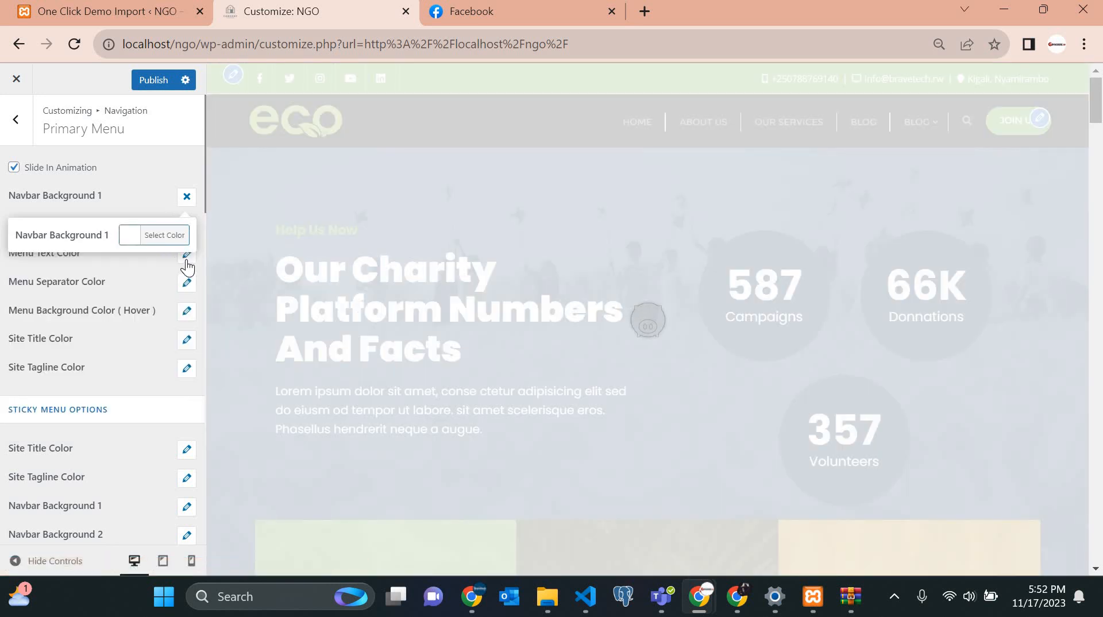
left_click(187, 257)
left_click(185, 226)
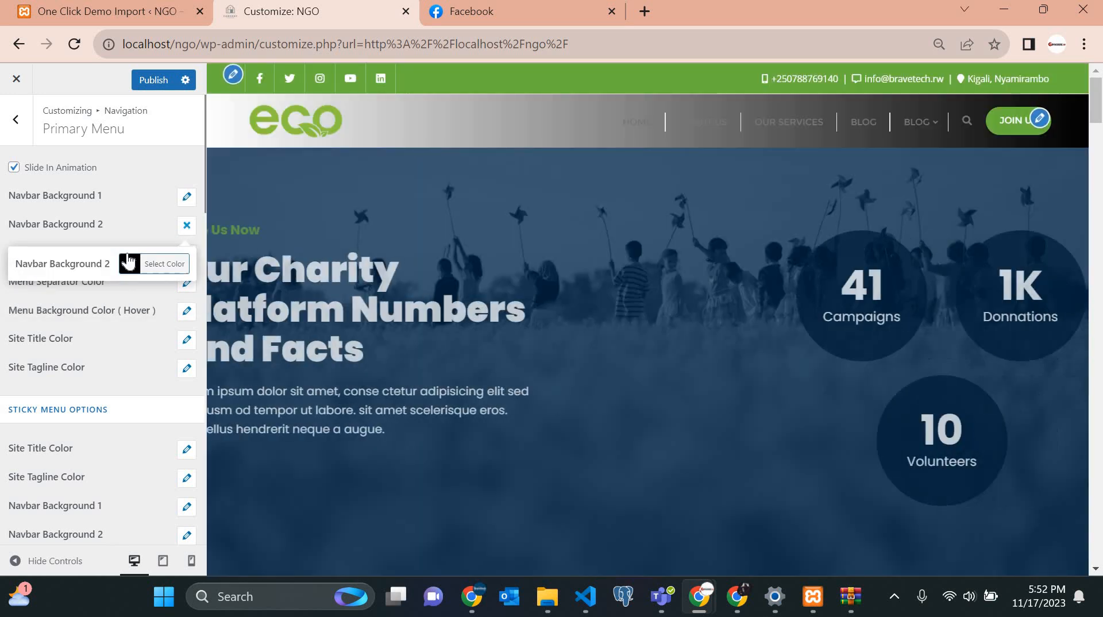
left_click(129, 262)
left_click_drag(46, 319, 1, 291)
left_click(127, 256)
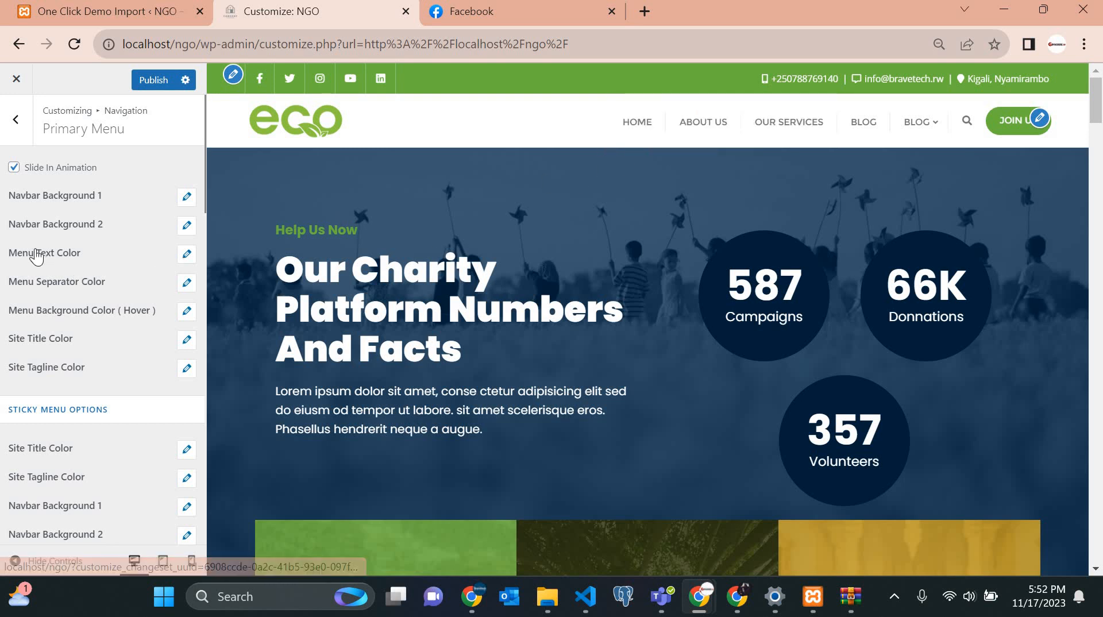
Set the primary menu text colour to black after briefly trying green.
left_click(187, 254)
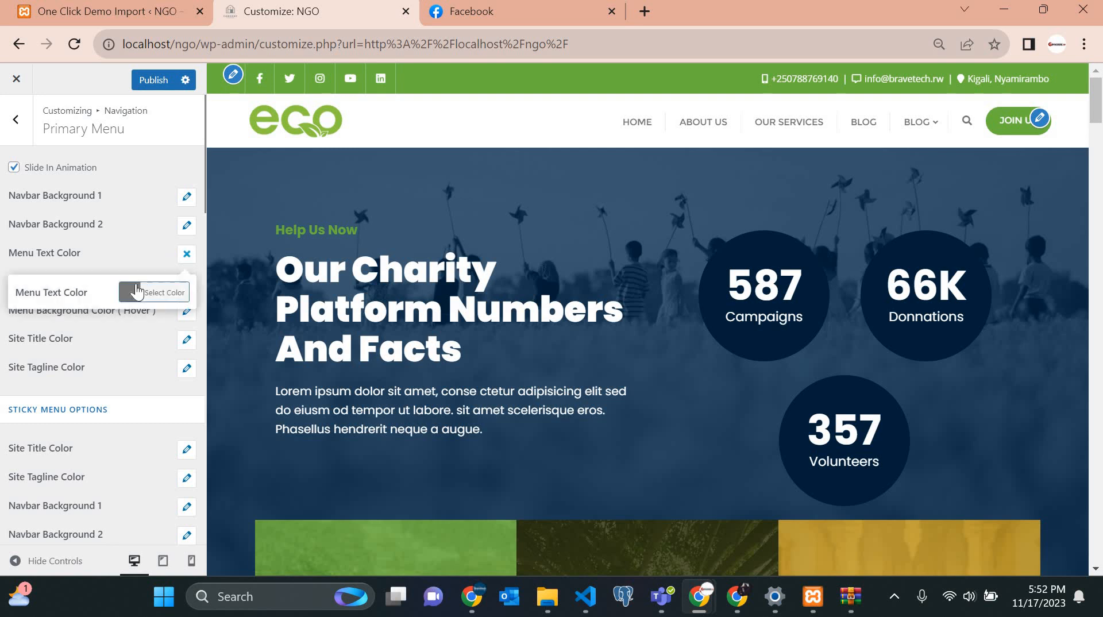
left_click(132, 295)
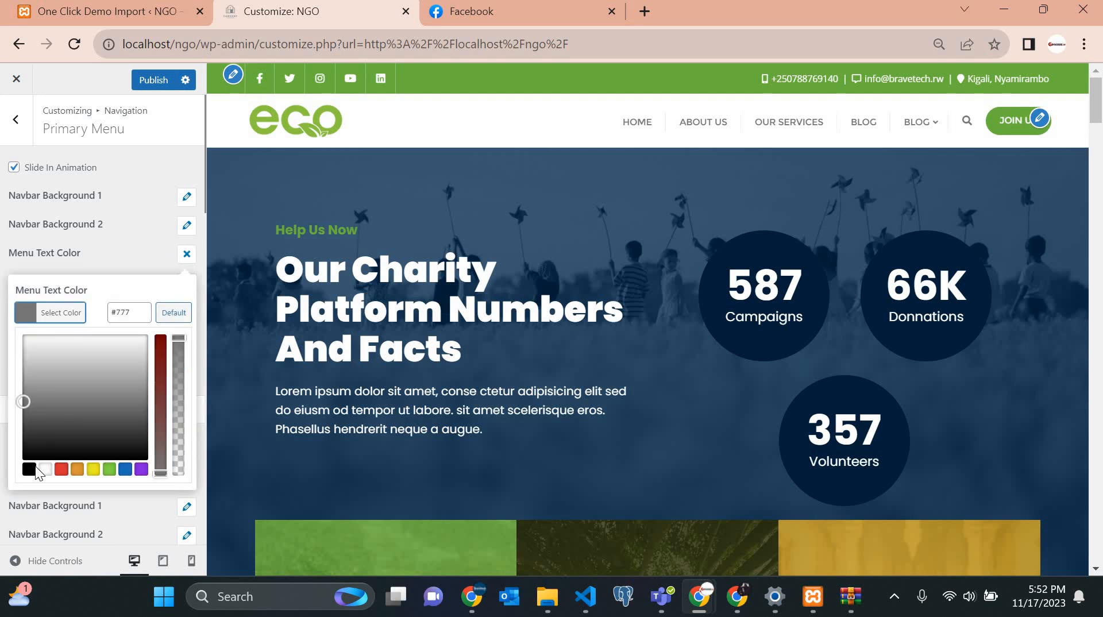
left_click(29, 469)
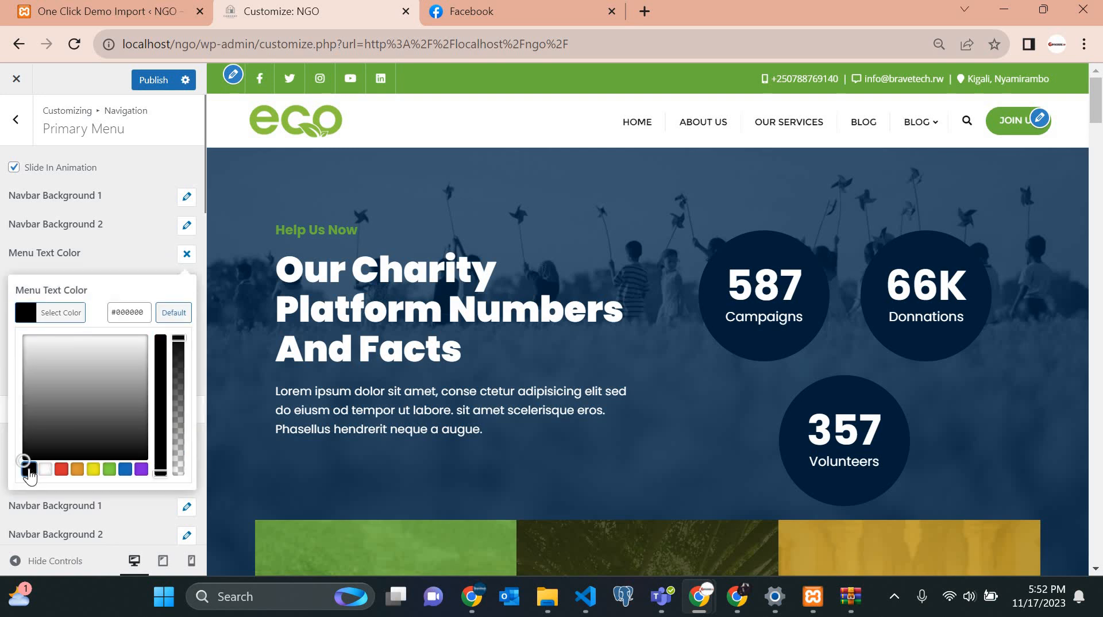
left_click(108, 470)
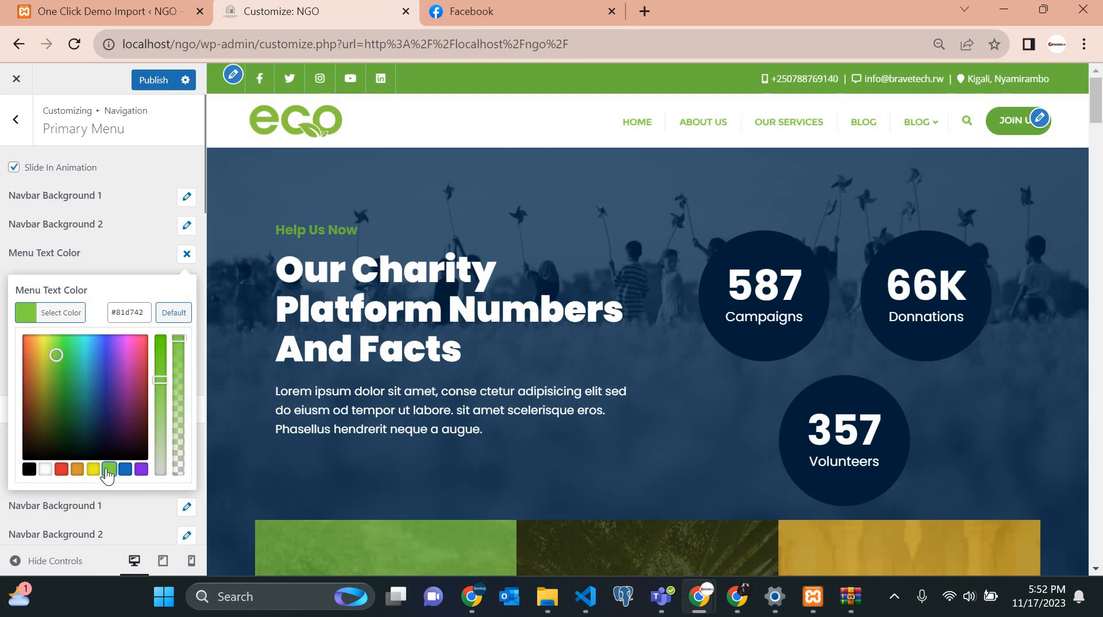
left_click(29, 470)
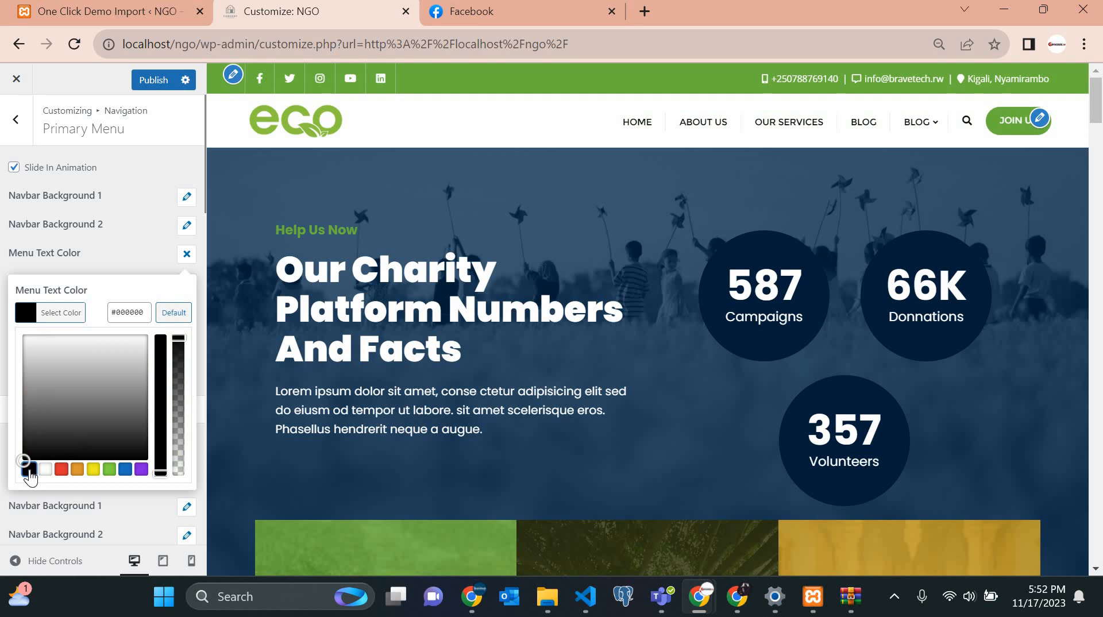
left_click(187, 256)
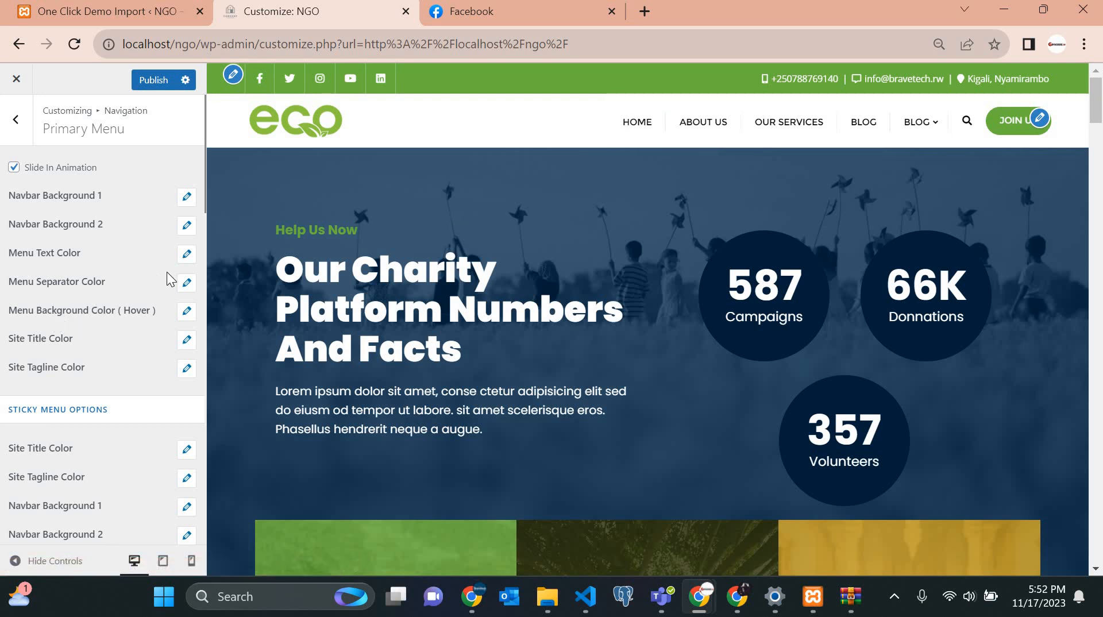
Make the menu separator colour yellow (#eeee22).
left_click(188, 285)
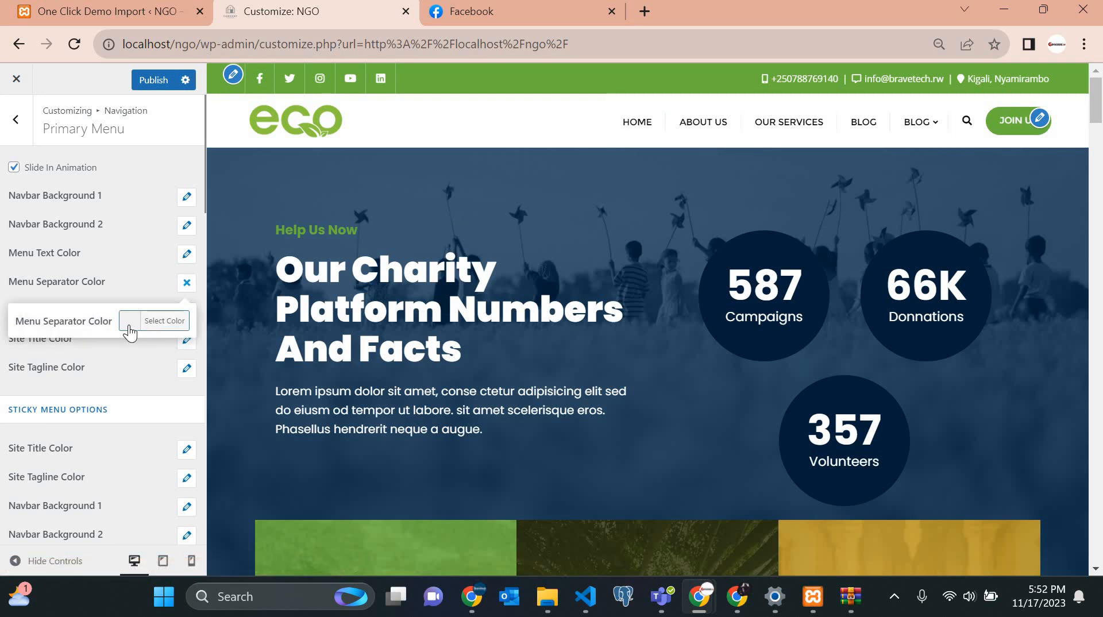
left_click(129, 326)
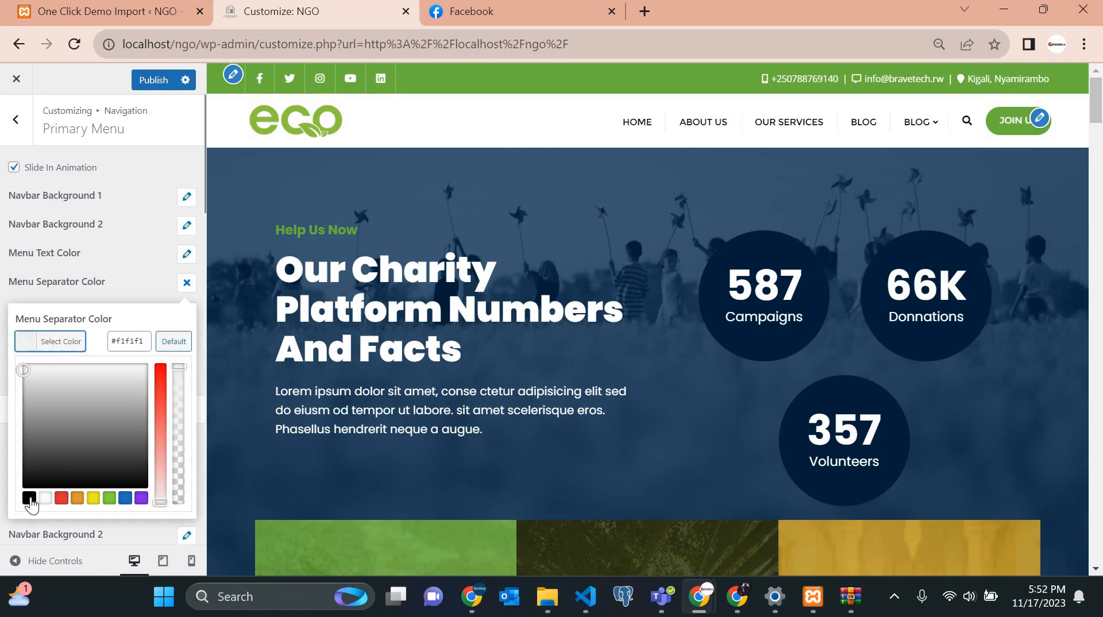
left_click(94, 498)
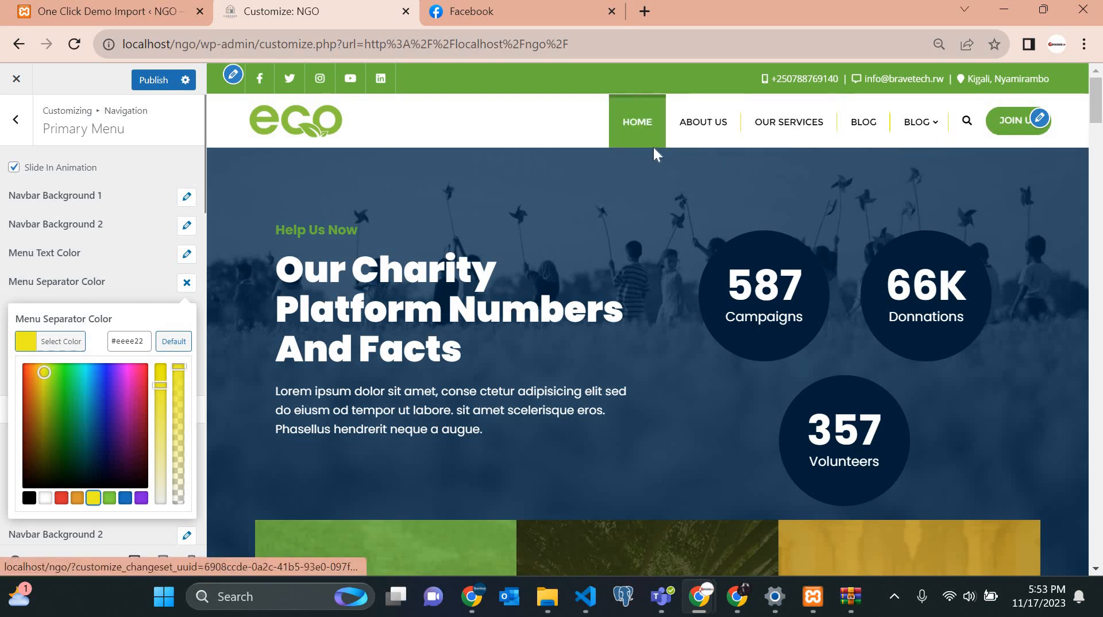
left_click(186, 282)
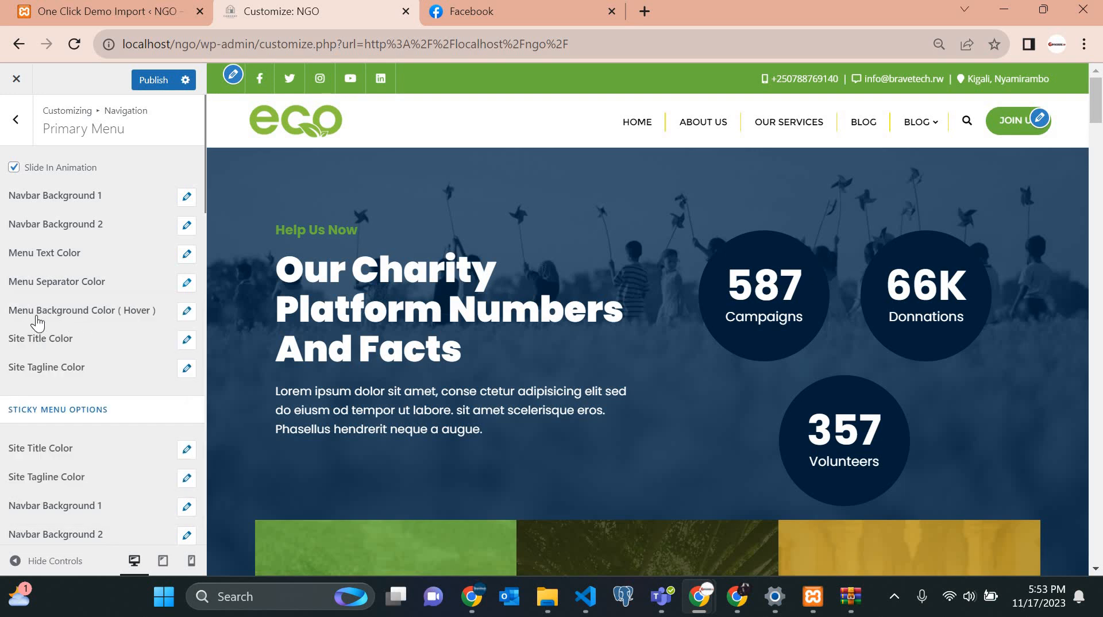
left_click(187, 311)
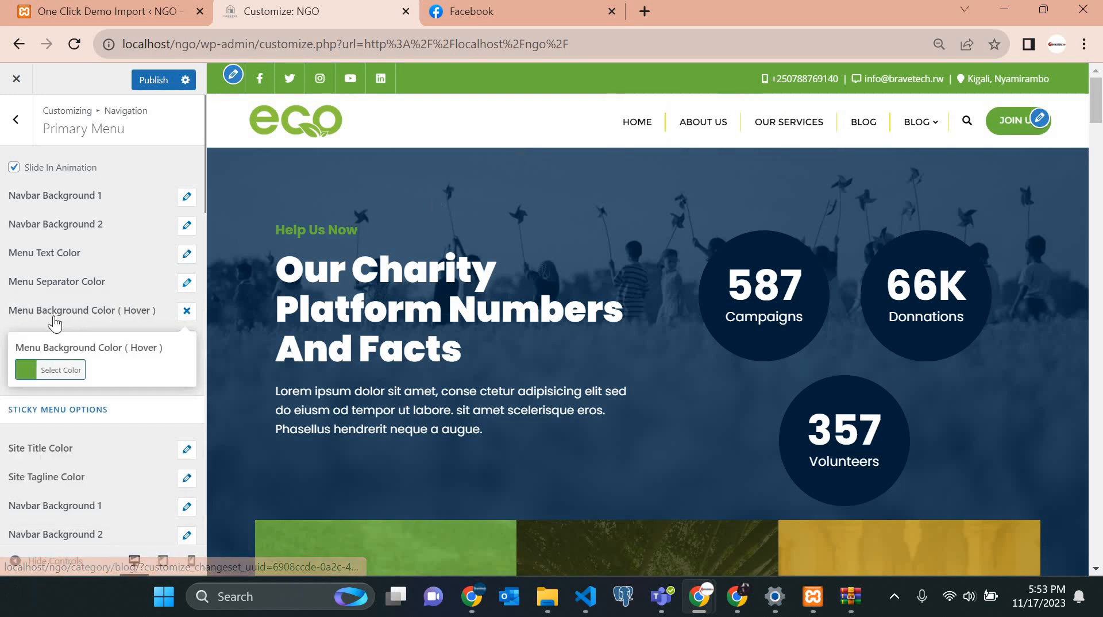
Try black, then dark grey, as the menu hover background colour.
left_click(28, 374)
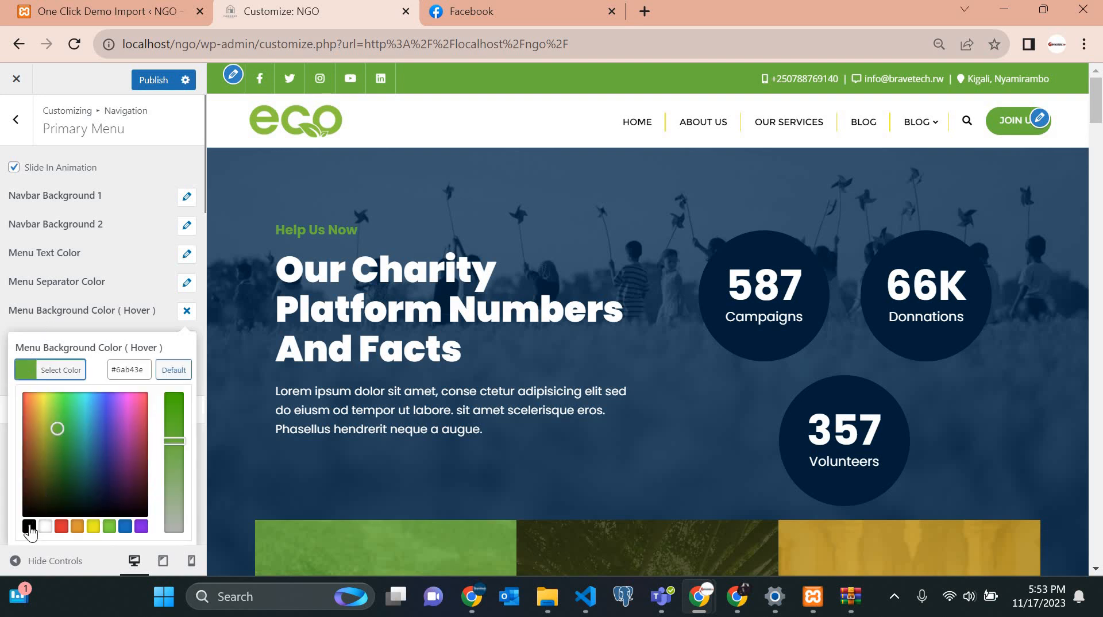
left_click(28, 527)
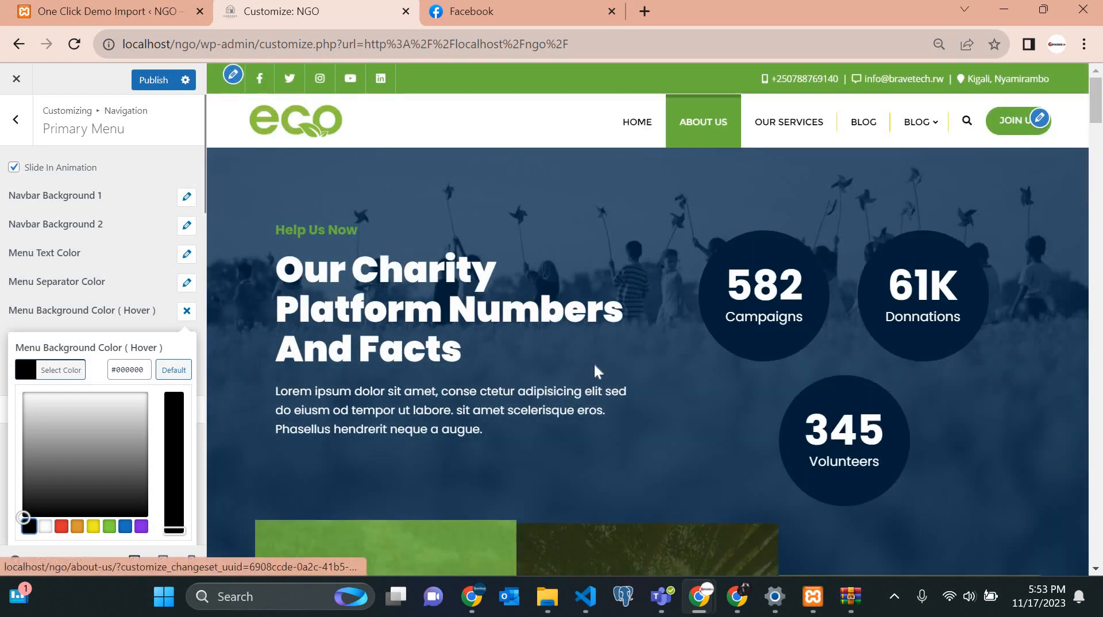
scroll(646, 162, "down", 7)
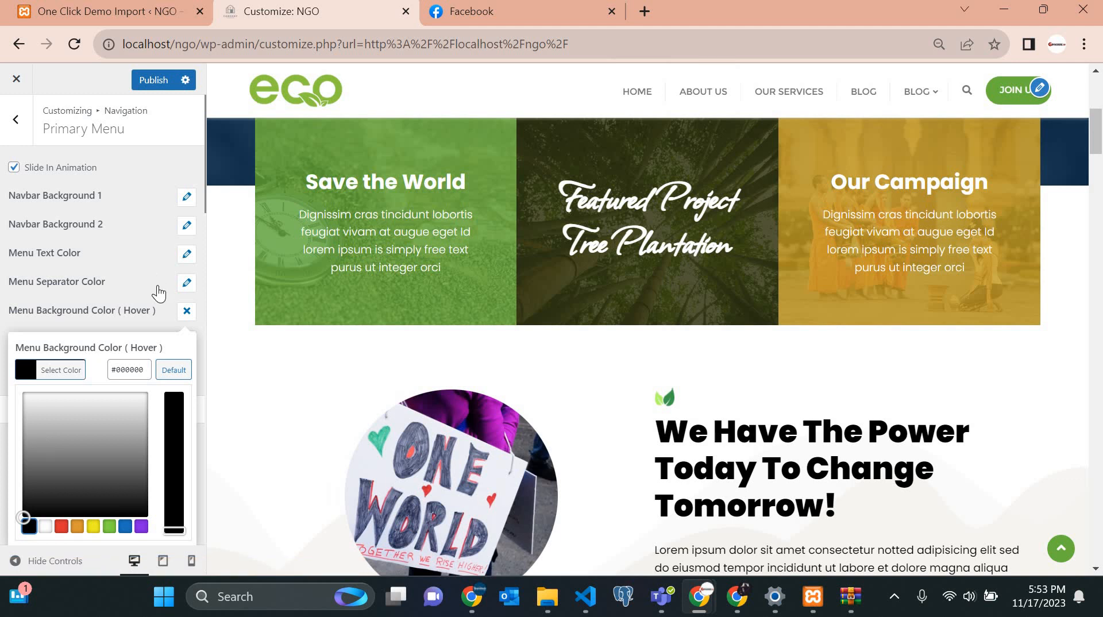
left_click(185, 312)
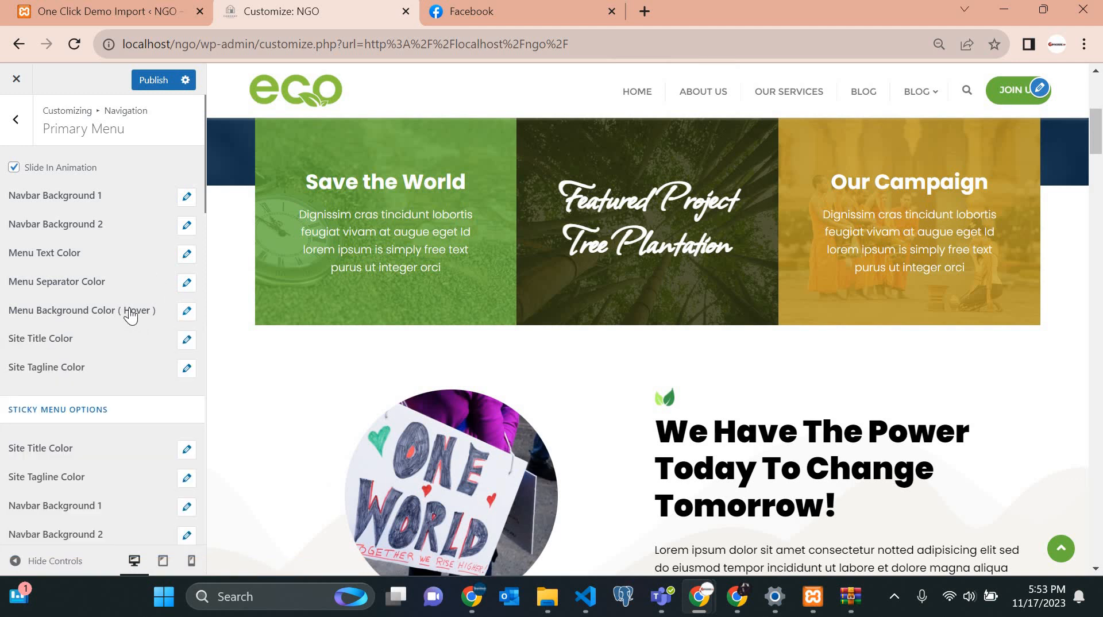
left_click(185, 312)
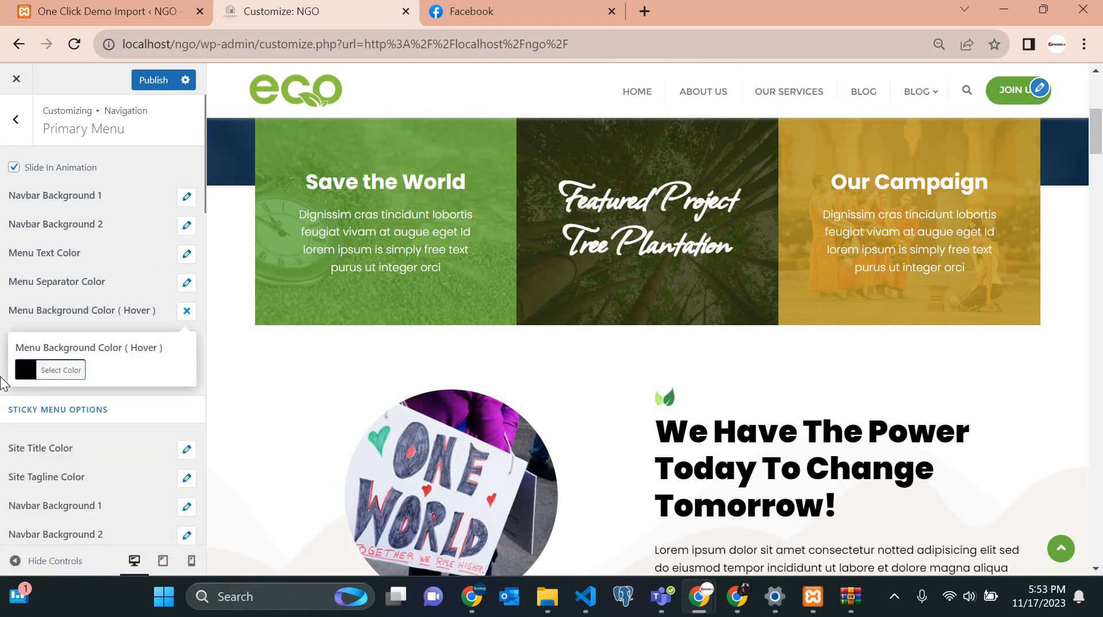
left_click(29, 374)
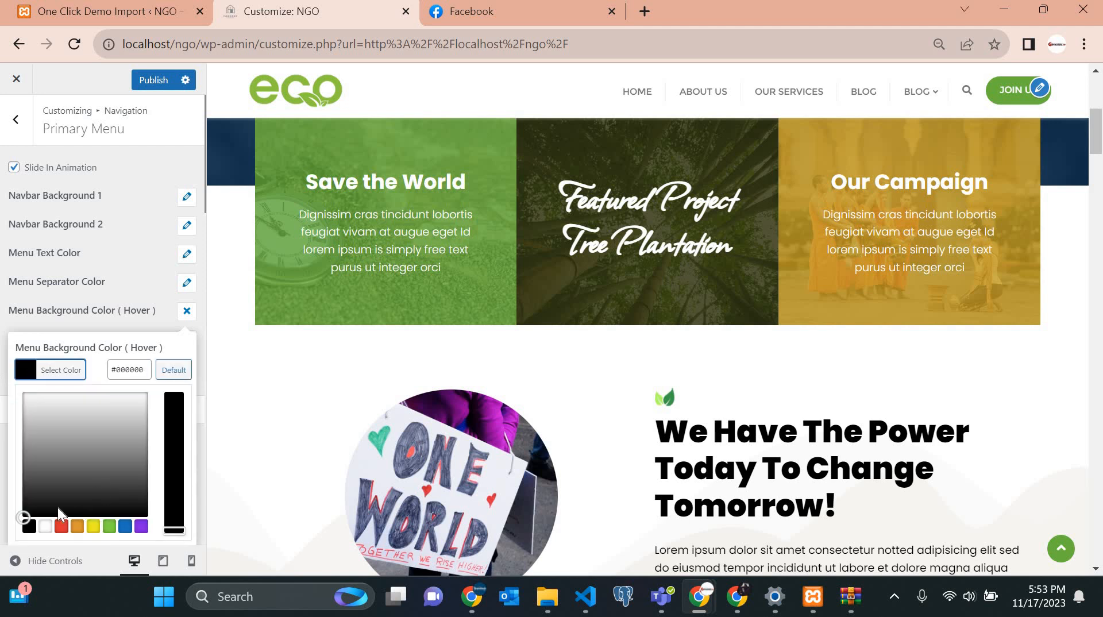
left_click_drag(27, 514, 166, 572)
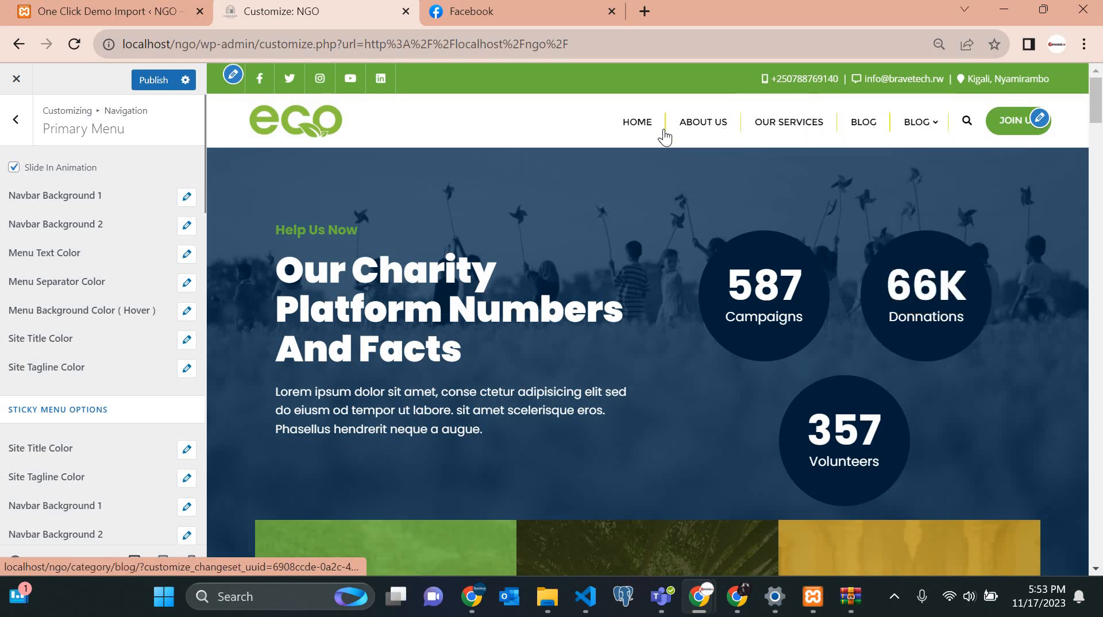
Clear the hex field and set the menu hover background to dark green #3f8c2a.
left_click(187, 313)
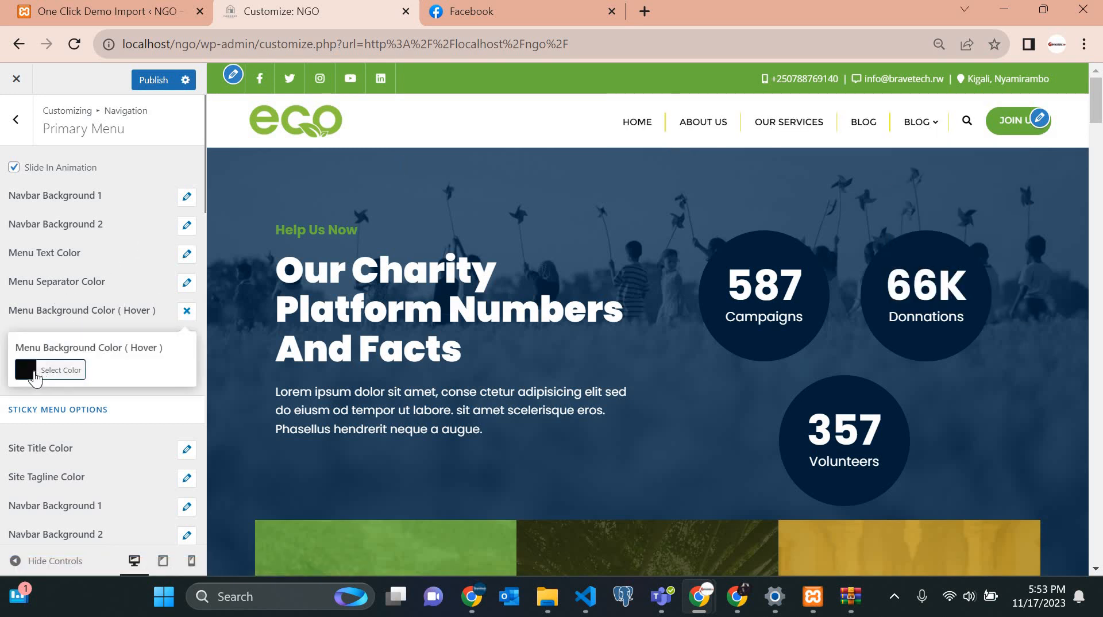
left_click(35, 379)
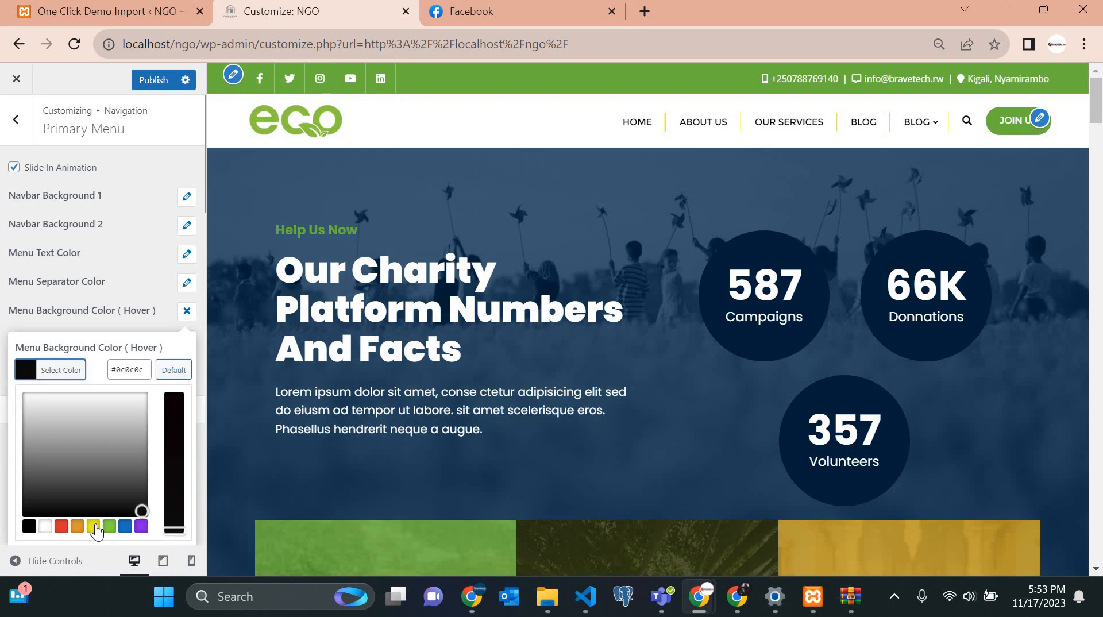
left_click(129, 367)
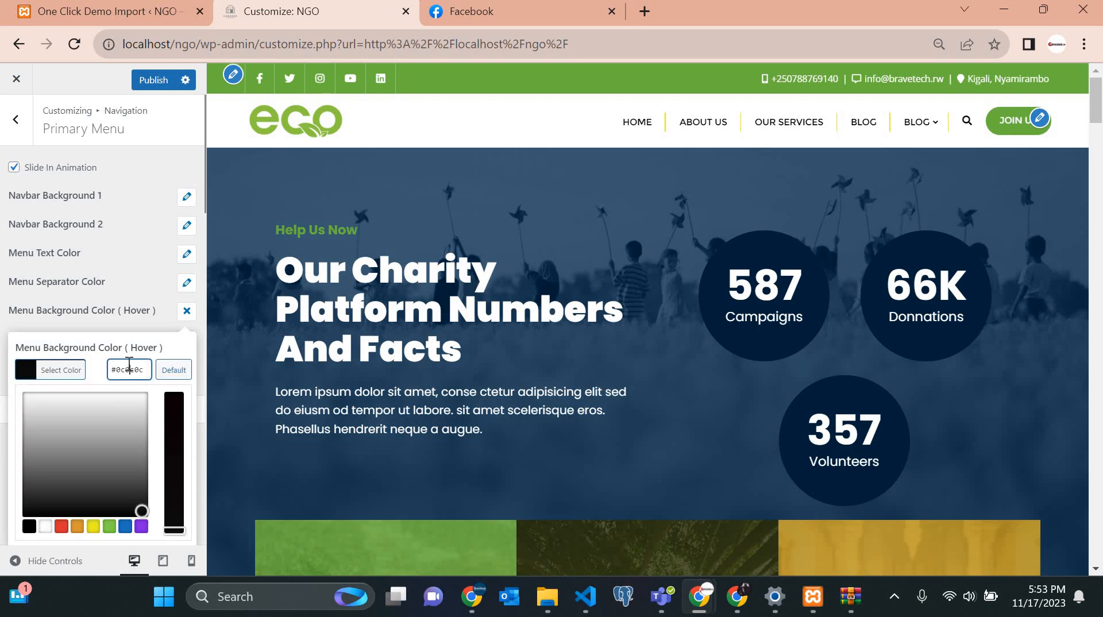
key("ctrl+a")
type("raymick")
key("ctrl+a")
key("BackSpace")
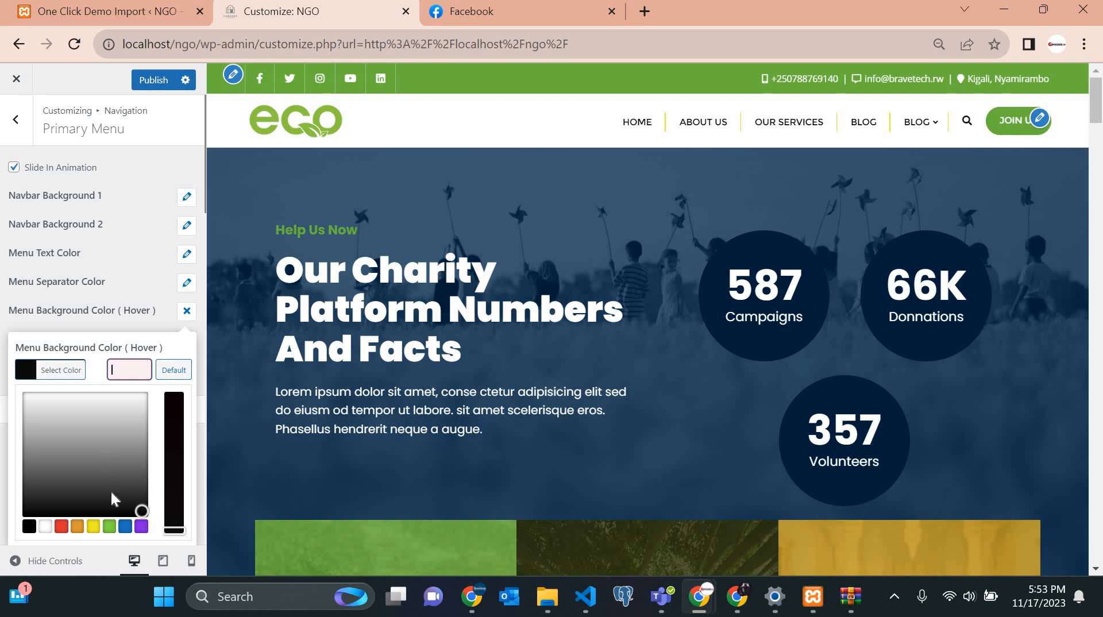
left_click(109, 527)
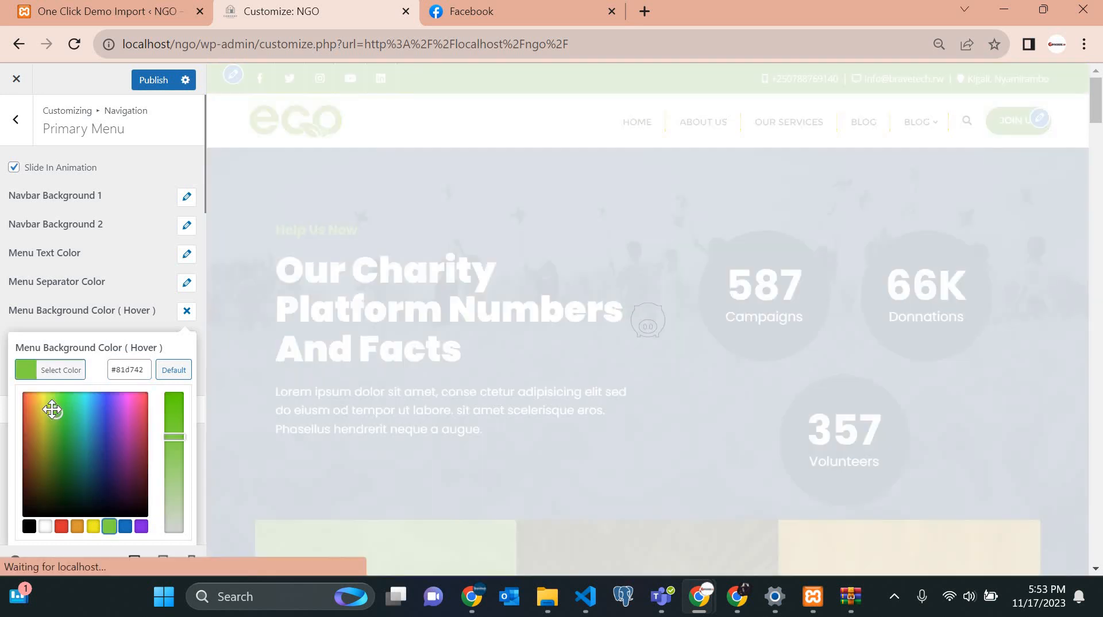
left_click(60, 450)
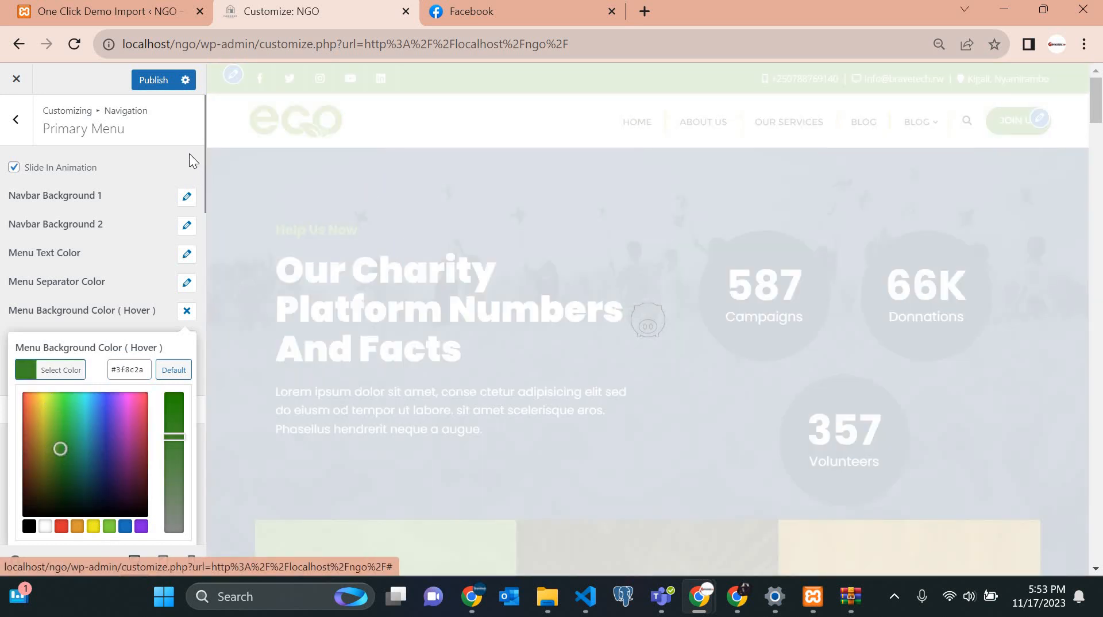
left_click(39, 320)
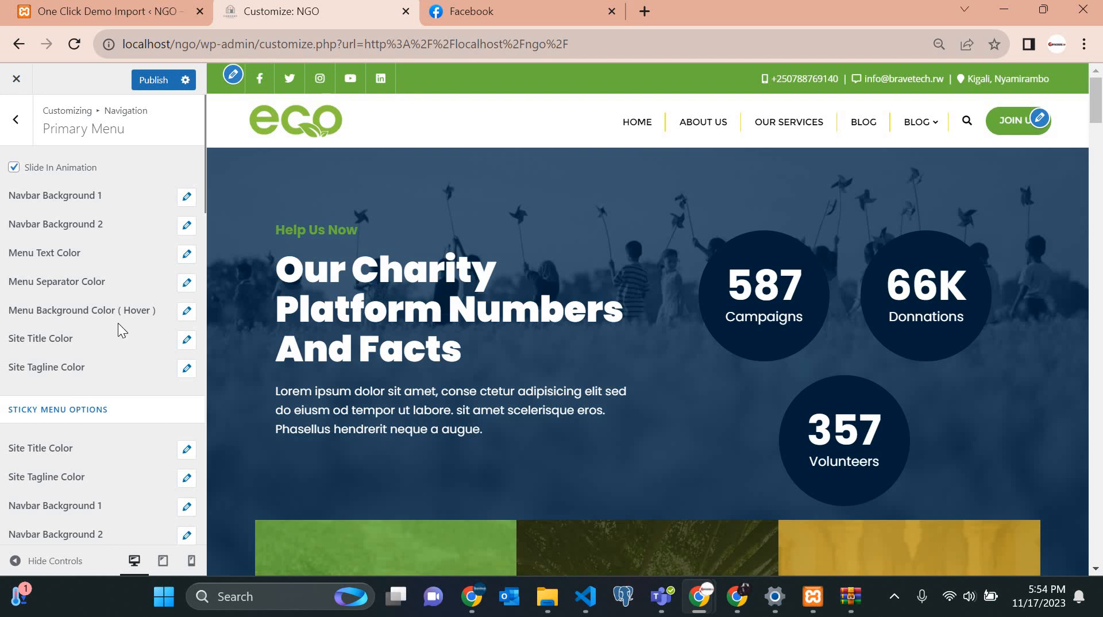
scroll(136, 321, "down", 5)
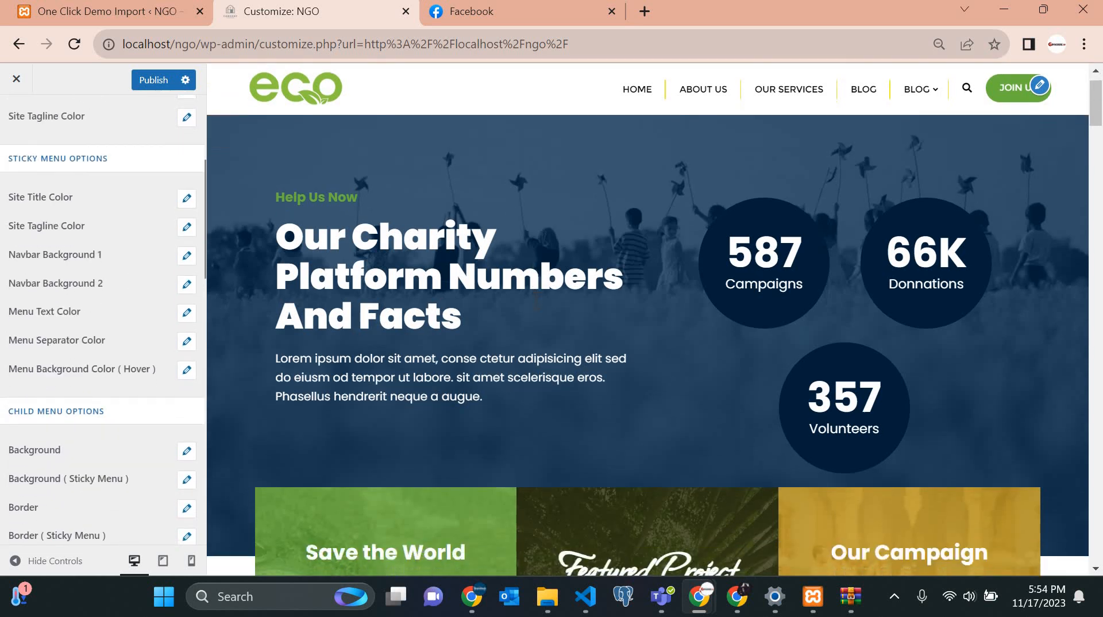
scroll(536, 302, "down", 2)
scroll(535, 303, "down", 5)
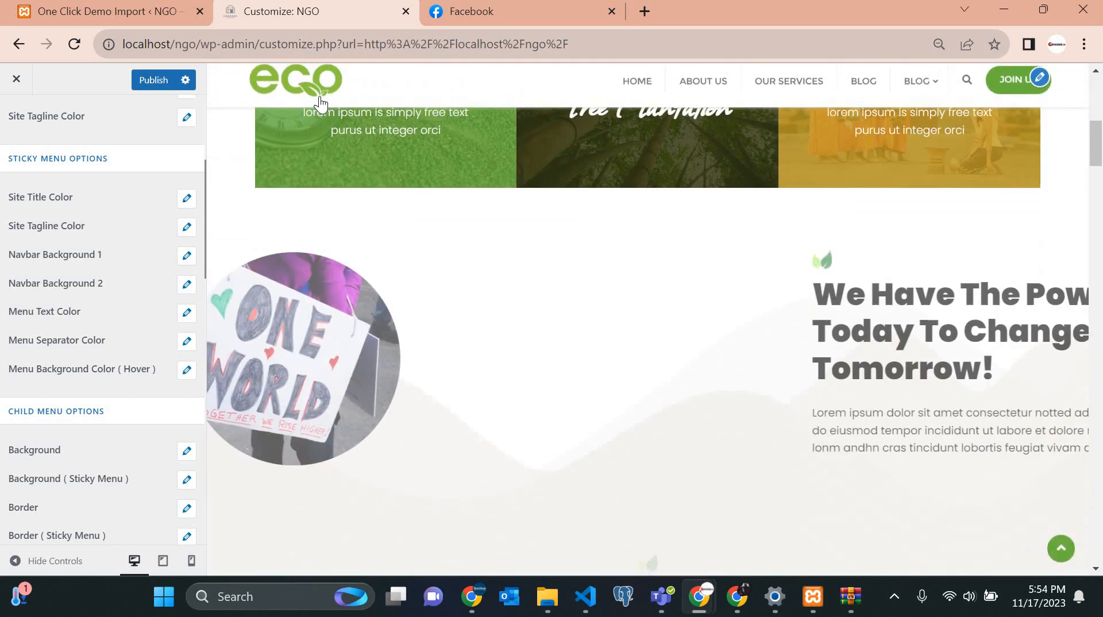
scroll(695, 261, "up", 7)
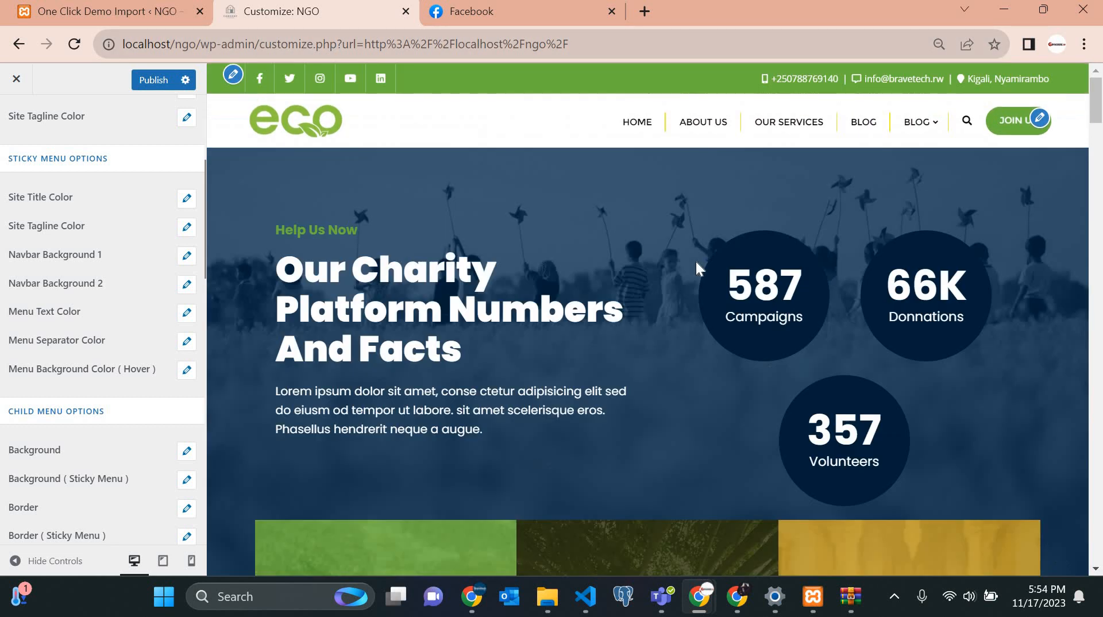
scroll(698, 265, "down", 5)
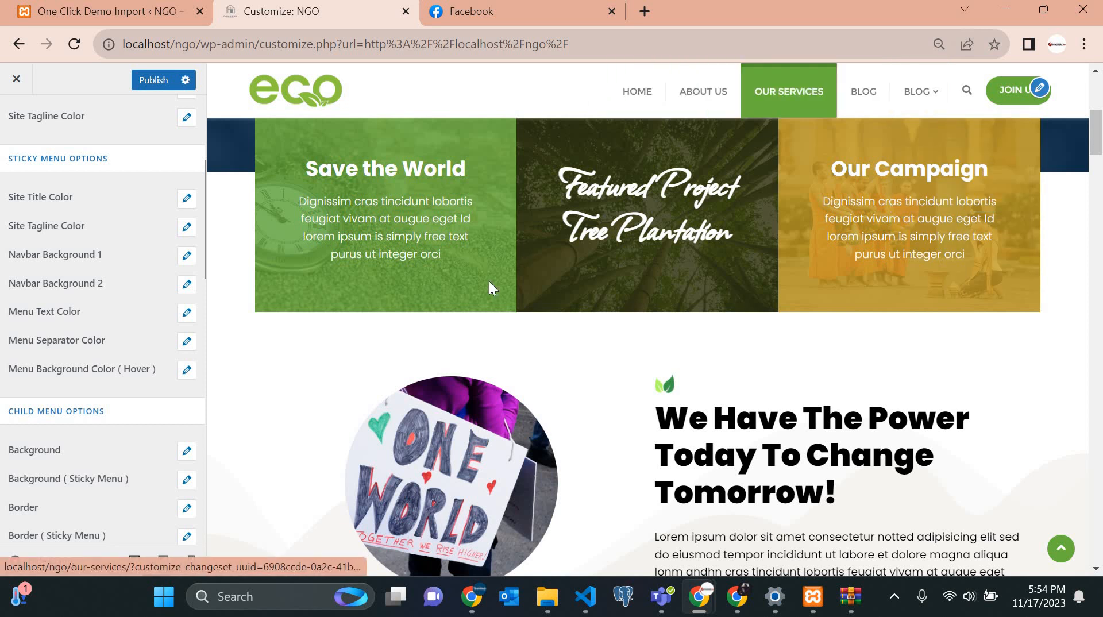
scroll(489, 281, "up", 4)
scroll(531, 242, "up", 2)
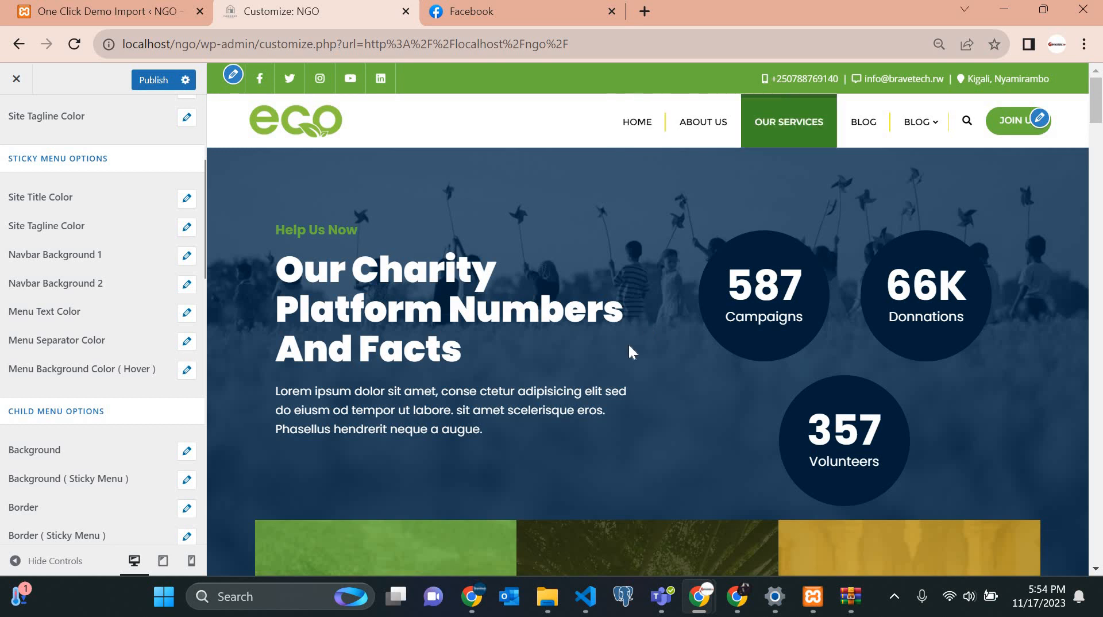
scroll(629, 347, "down", 6)
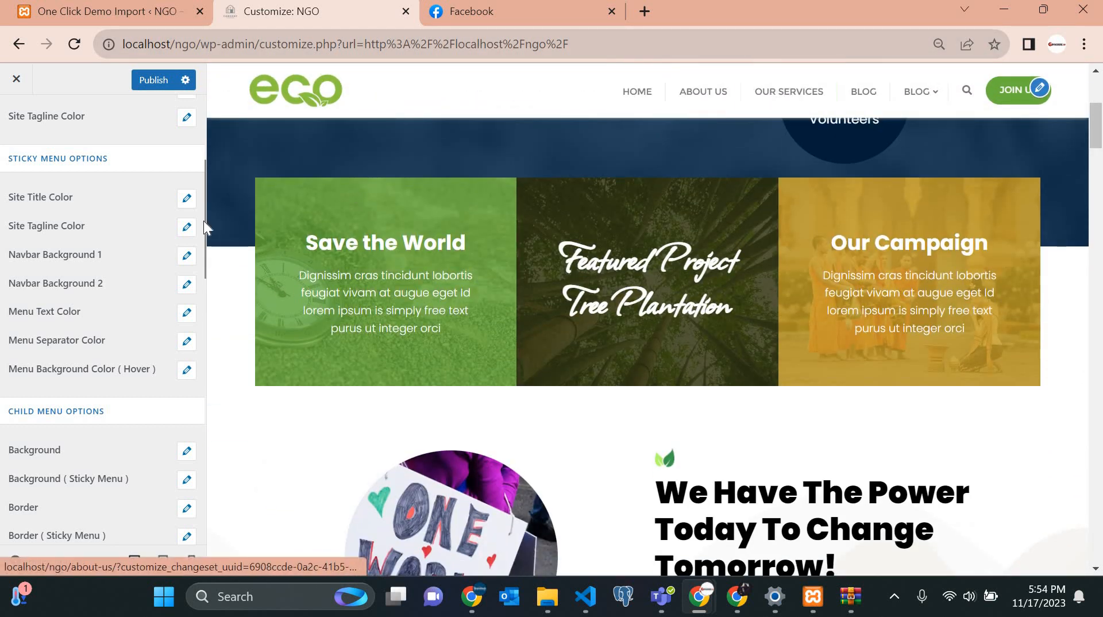
scroll(23, 195, "up", 1)
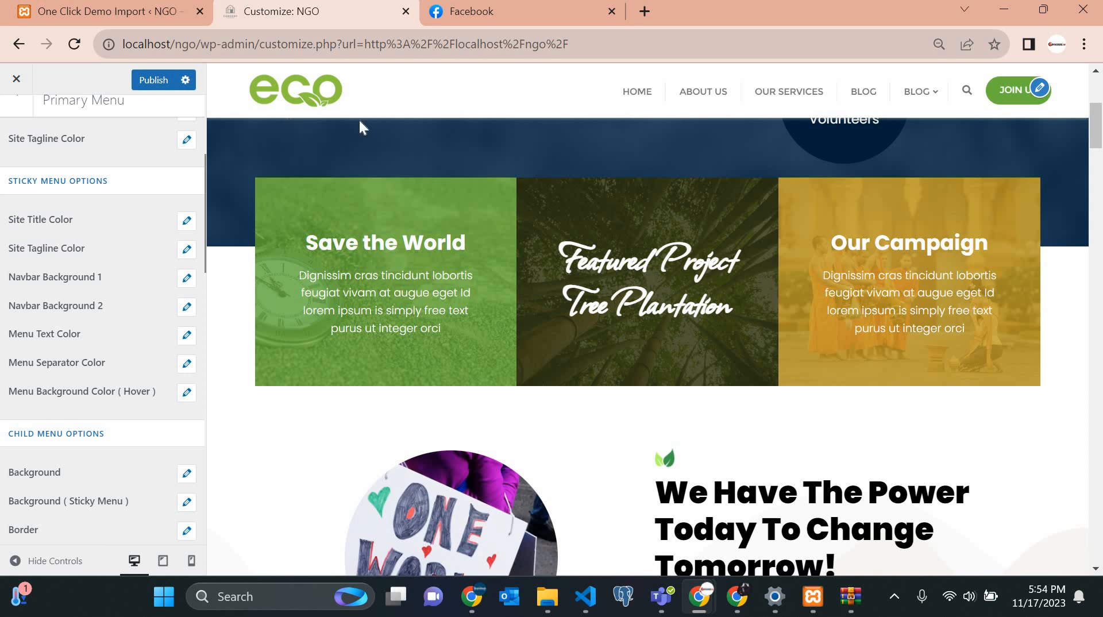
scroll(399, 178, "up", 5)
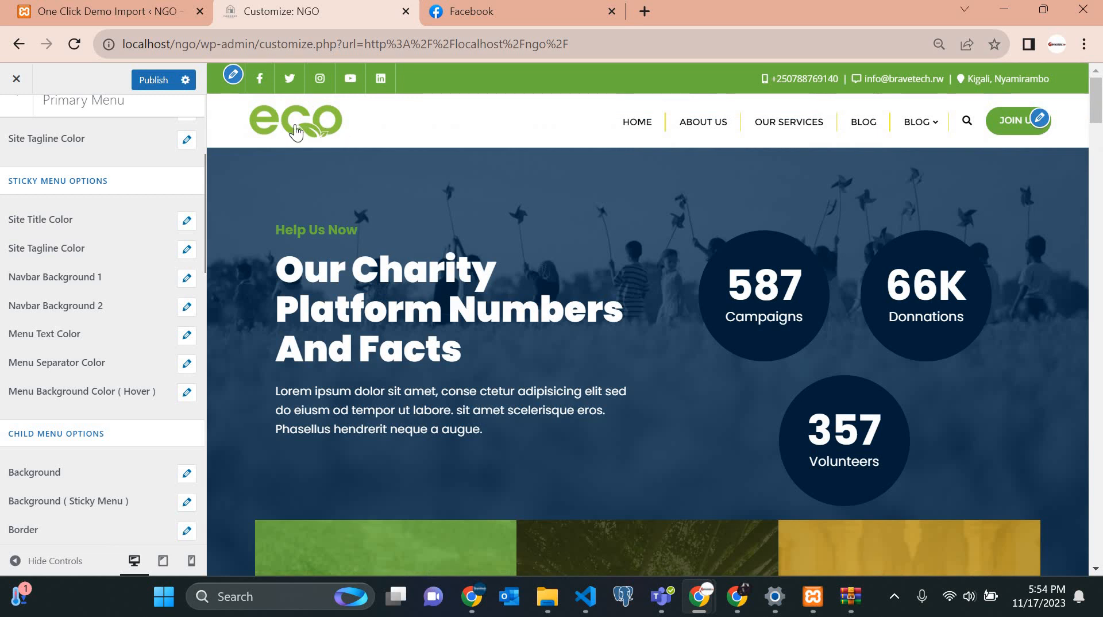
scroll(253, 129, "down", 5)
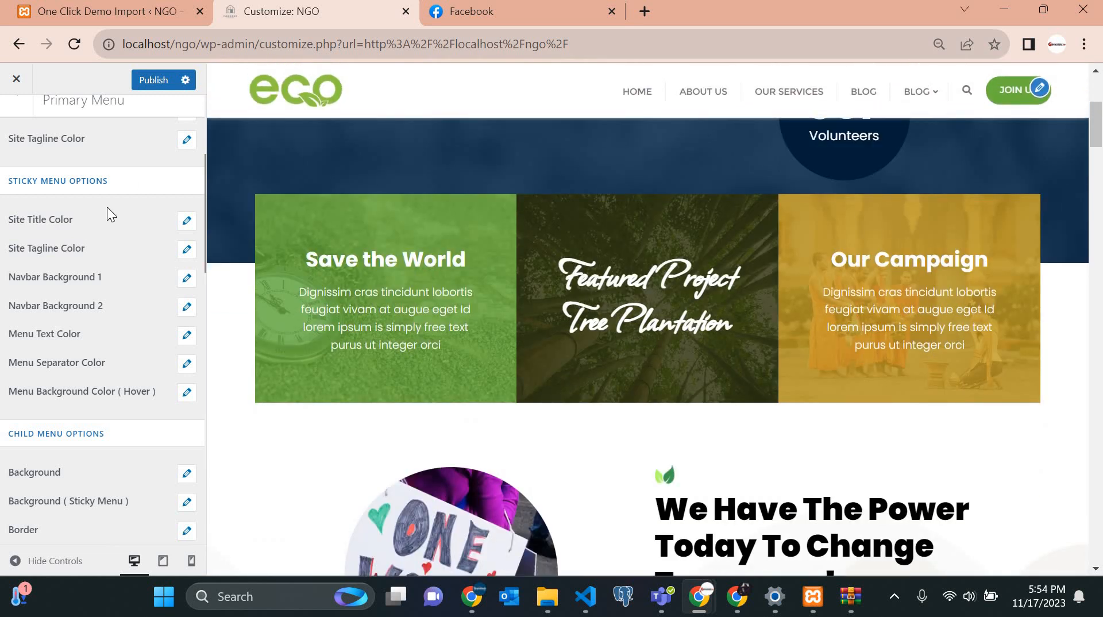
scroll(108, 215, "up", 3)
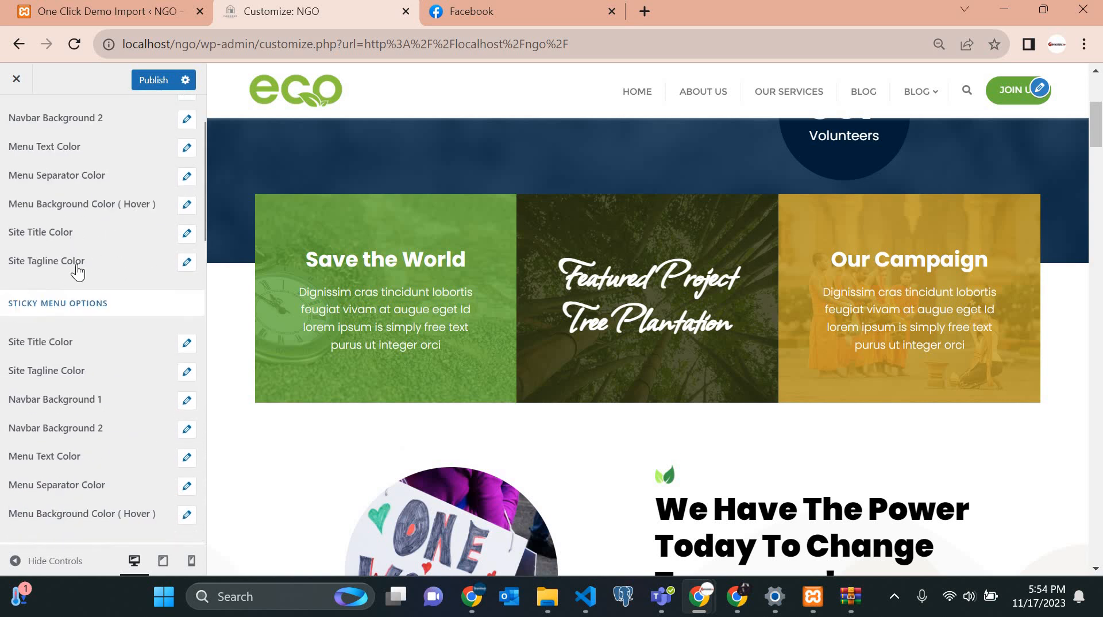
scroll(89, 355, "down", 3)
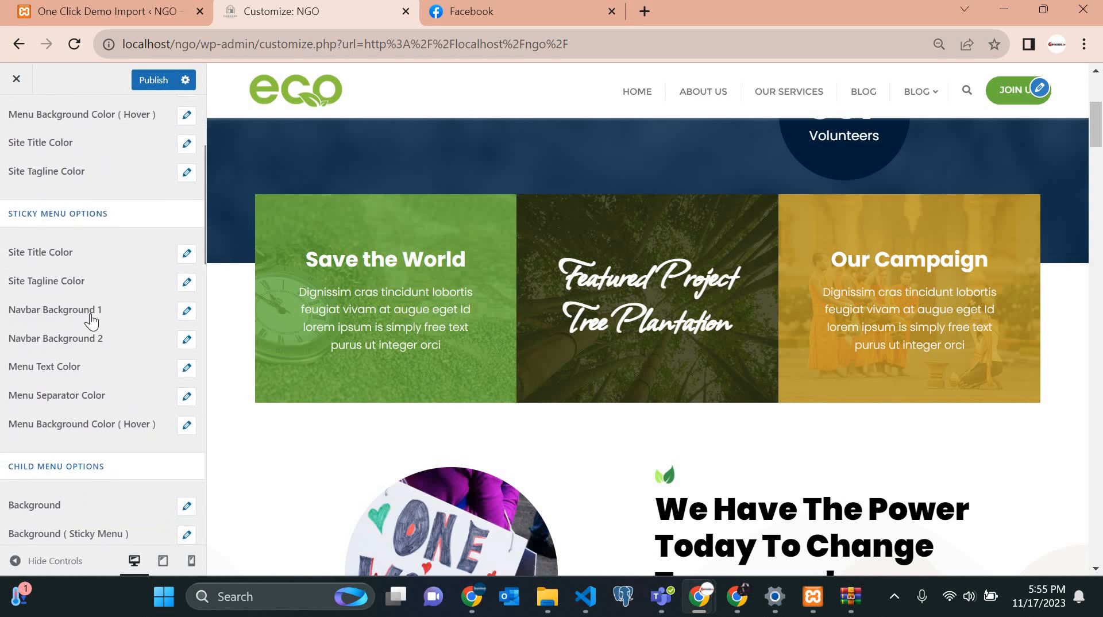
Try grey sticky navbar backgrounds: a light-adjusted dark grey for Background 1 and #848484 for Background 2.
left_click(186, 313)
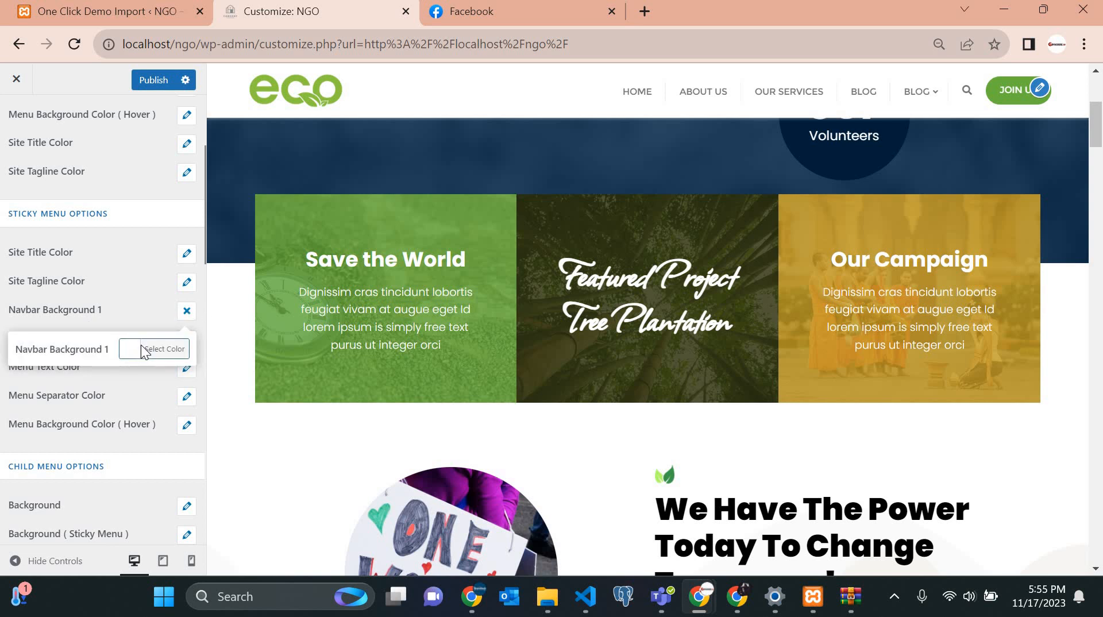
left_click(143, 351)
left_click(90, 485)
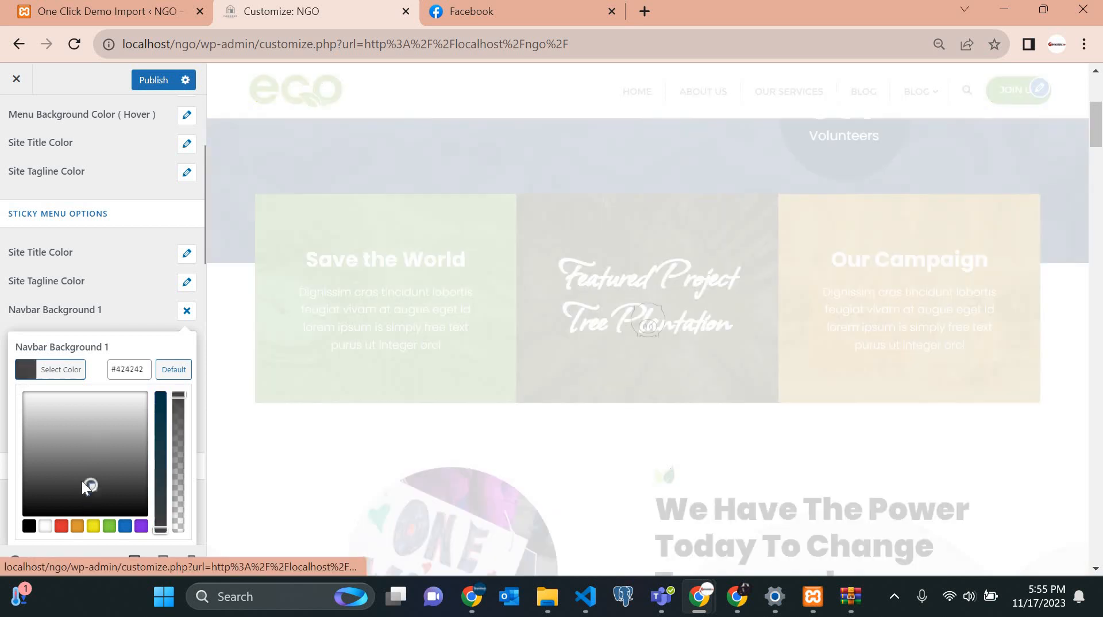
left_click(76, 476)
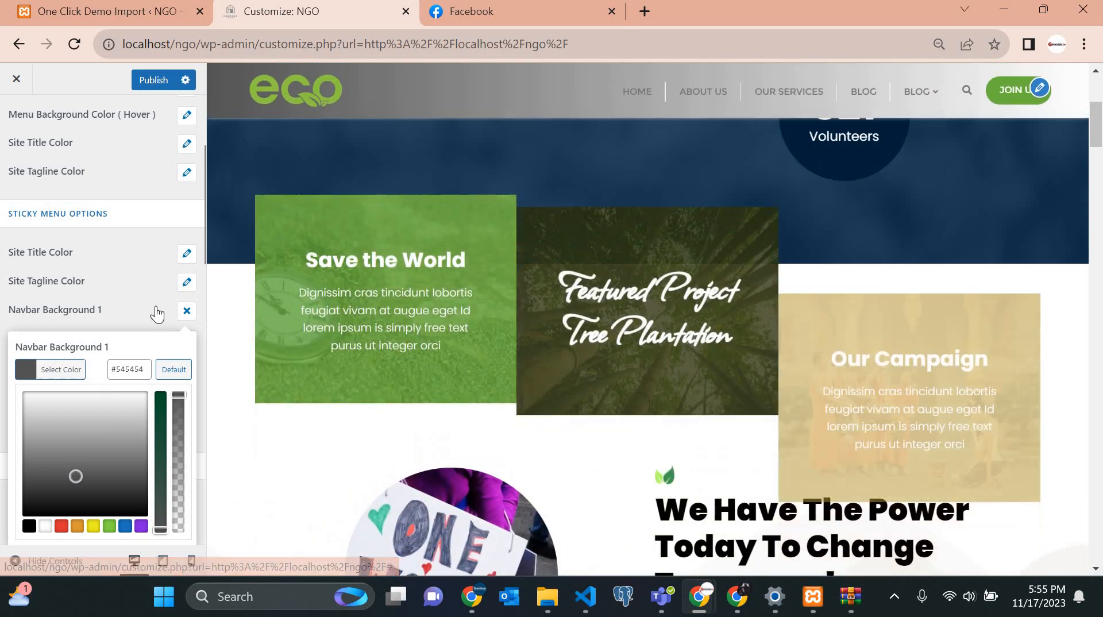
left_click(173, 374)
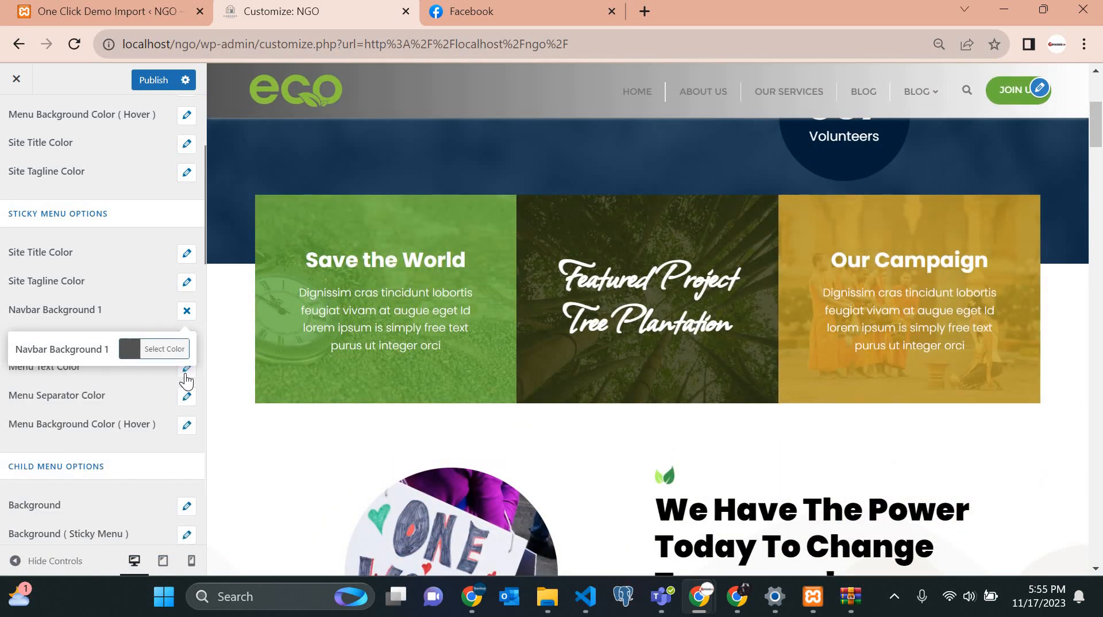
left_click(186, 375)
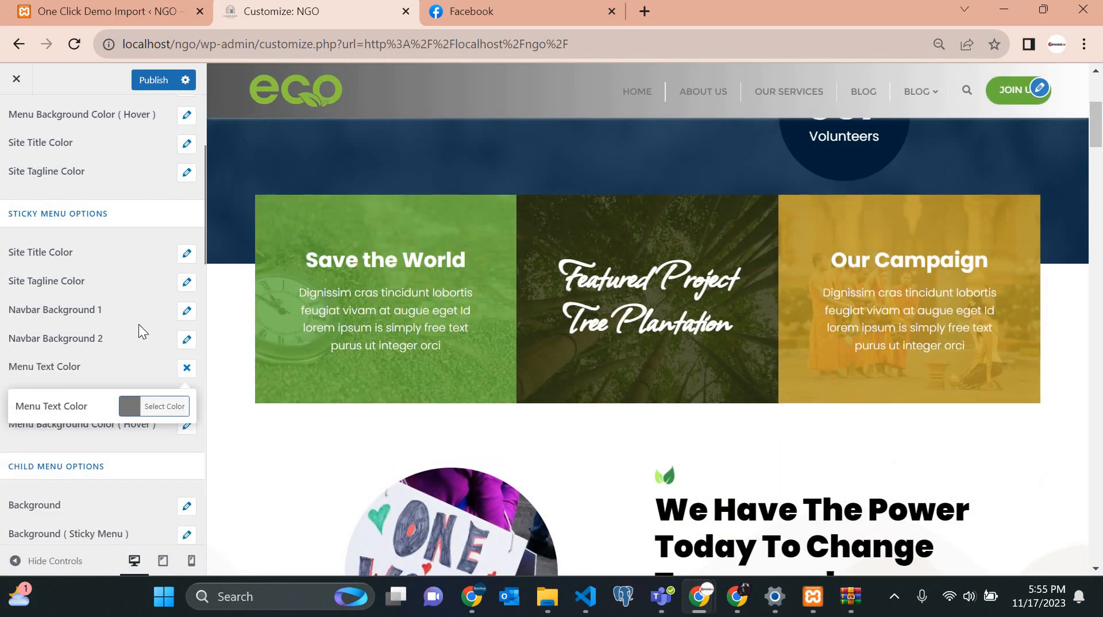
left_click(187, 340)
left_click(131, 378)
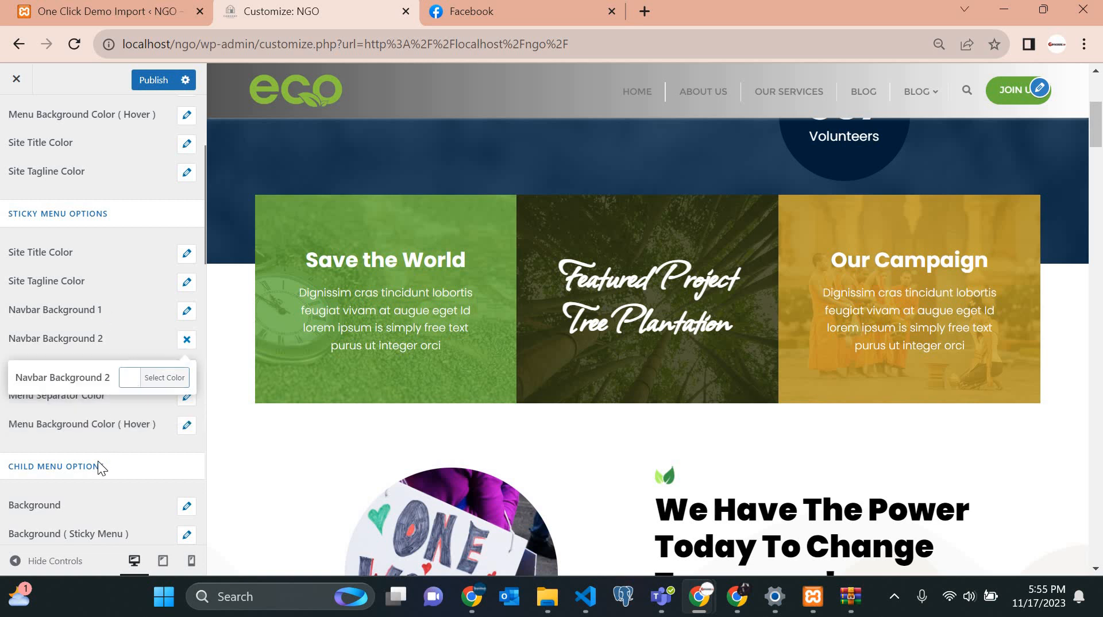
left_click(83, 492)
left_click(85, 481)
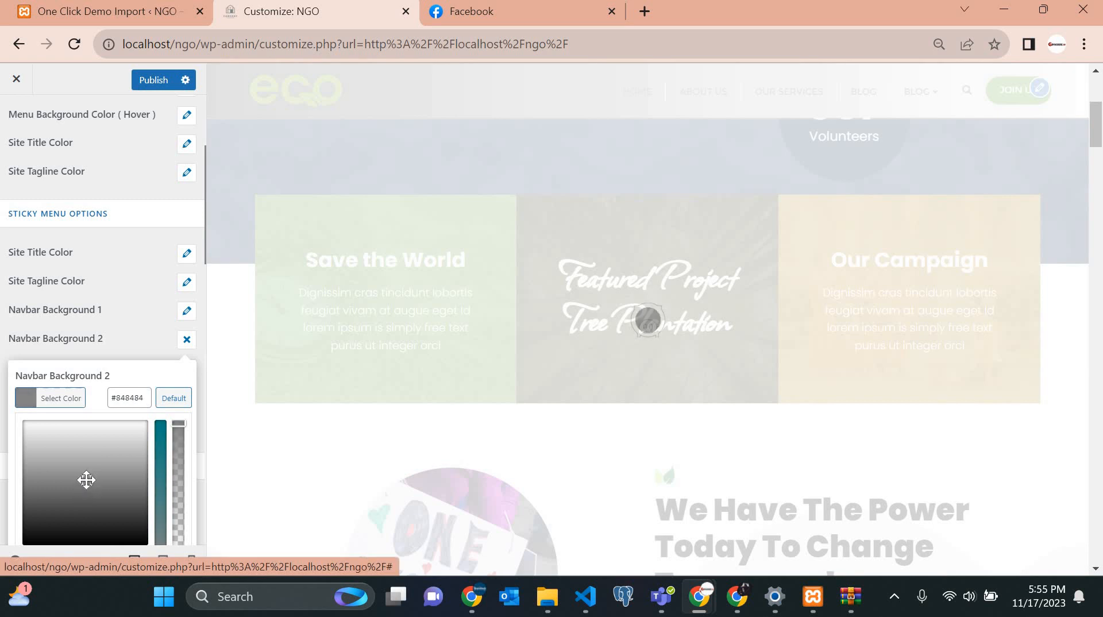
scroll(592, 261, "up", 4)
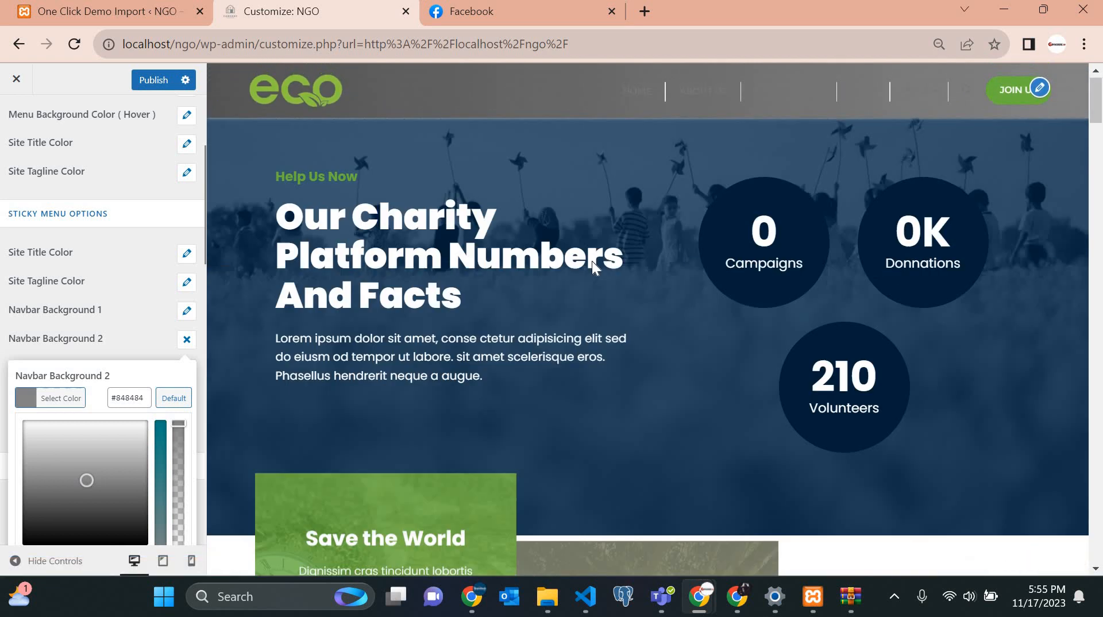
scroll(499, 305, "down", 2)
scroll(499, 303, "down", 3)
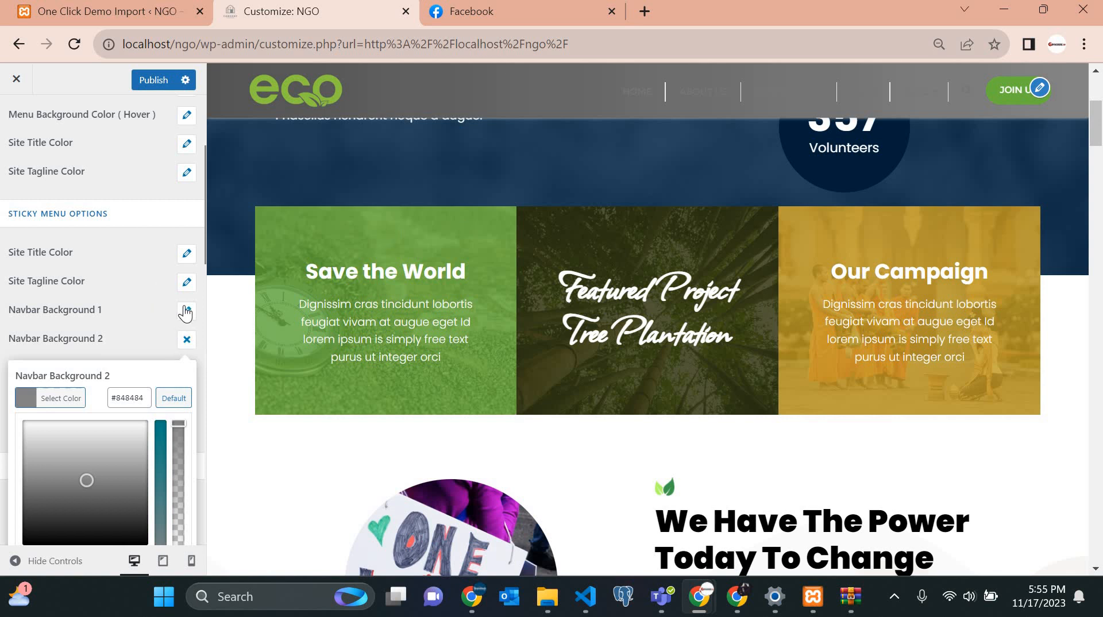
Set Navbar Background 1 to white #ffffff and Navbar Background 2 to #f9f9f9.
left_click(185, 312)
left_click(123, 349)
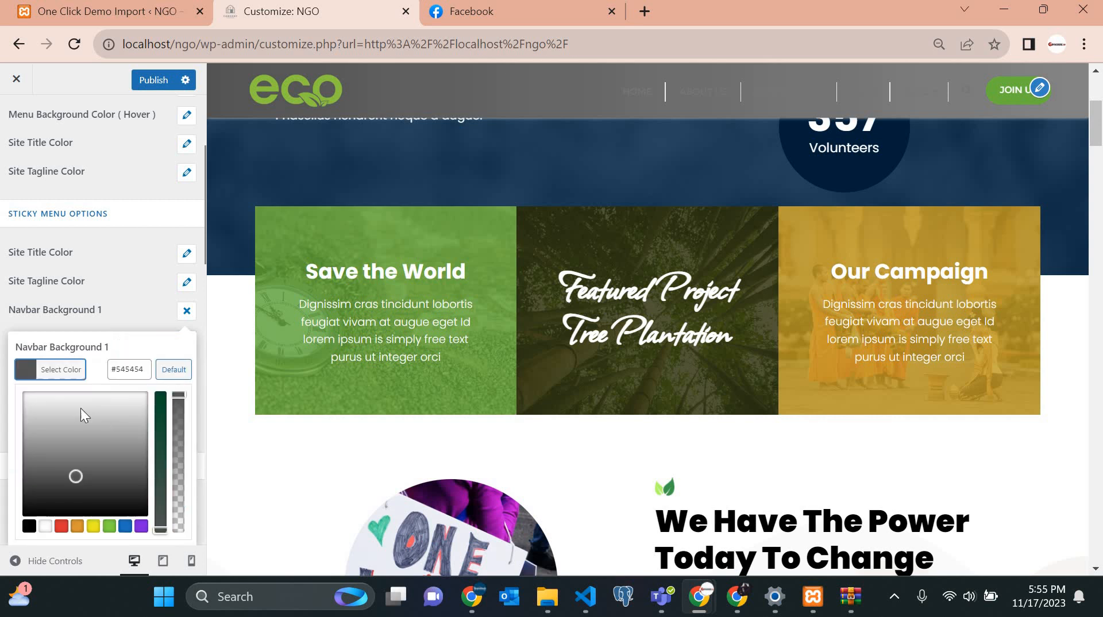
left_click_drag(3, 381, 20, 391)
left_click(116, 316)
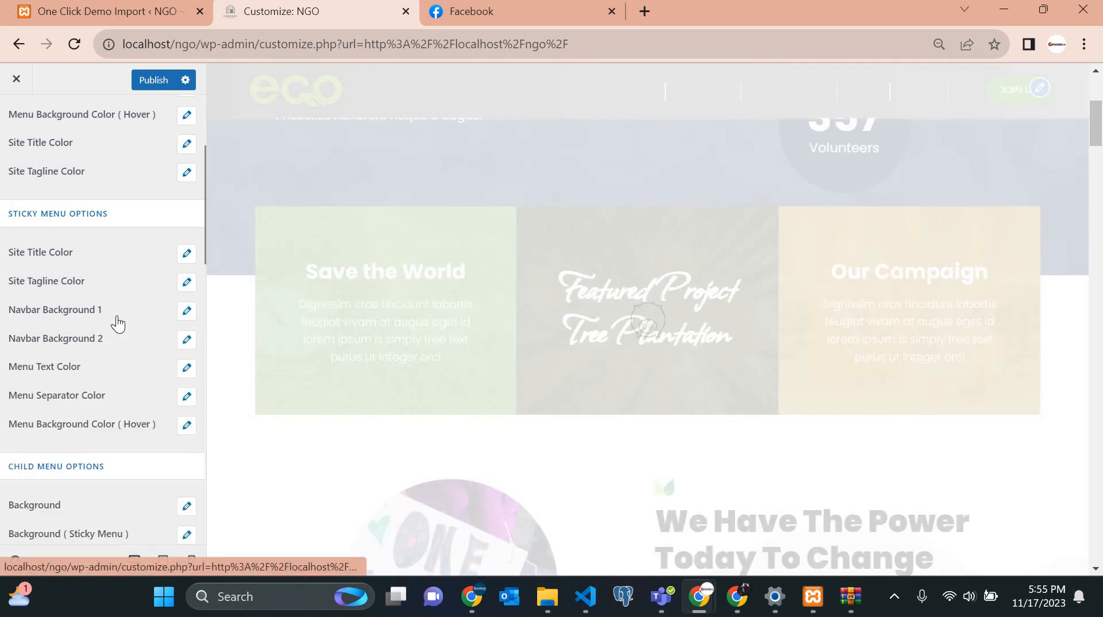
left_click(185, 341)
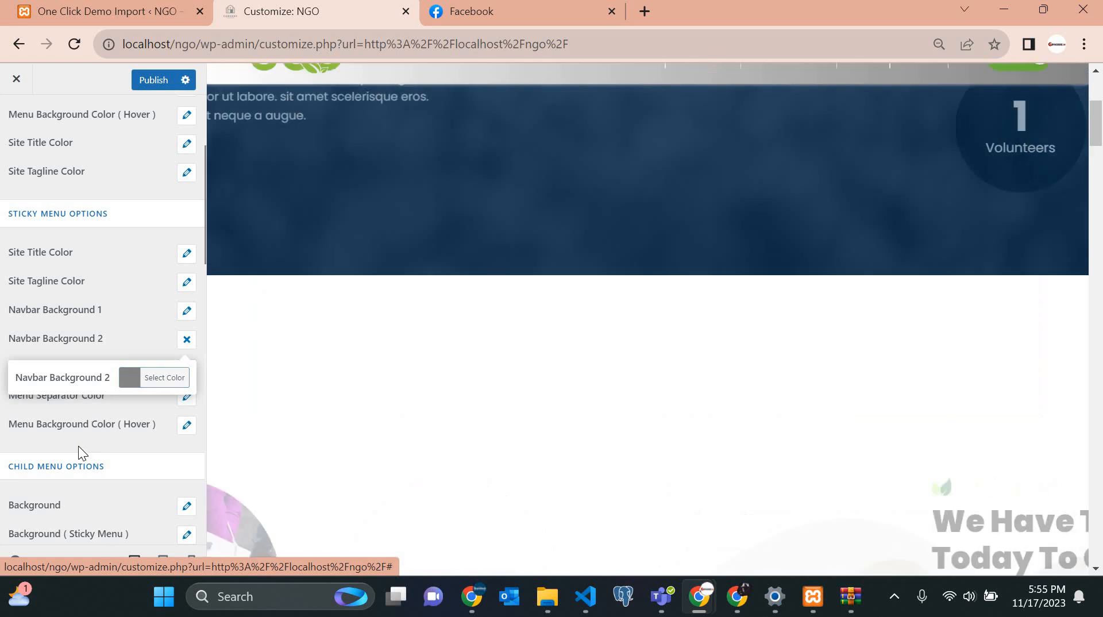
left_click(164, 378)
left_click_drag(49, 438, 22, 425)
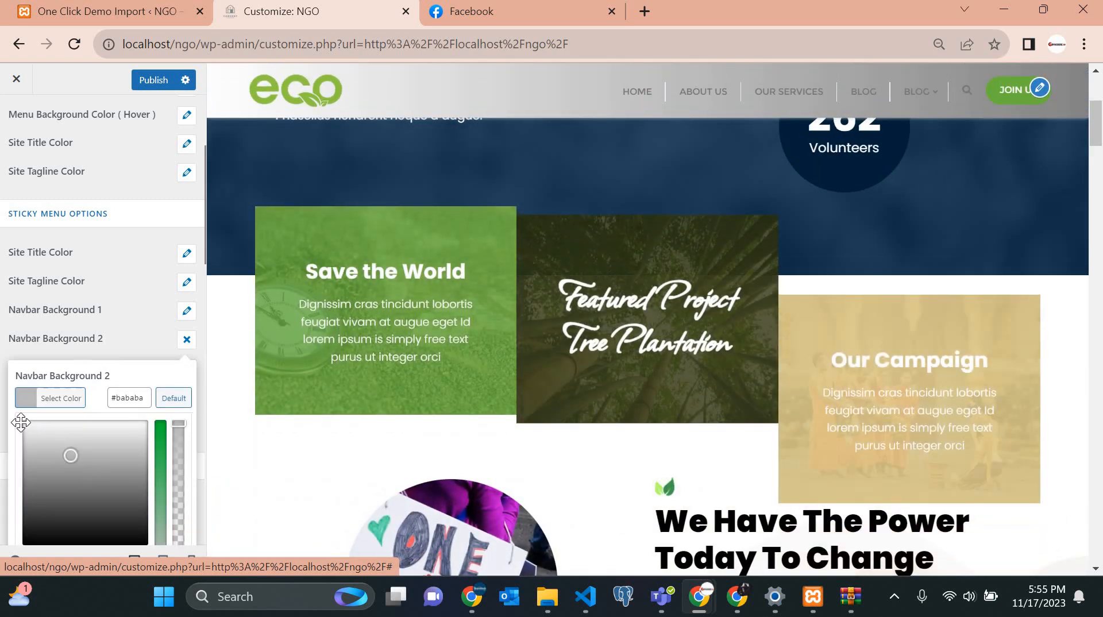
left_click(33, 349)
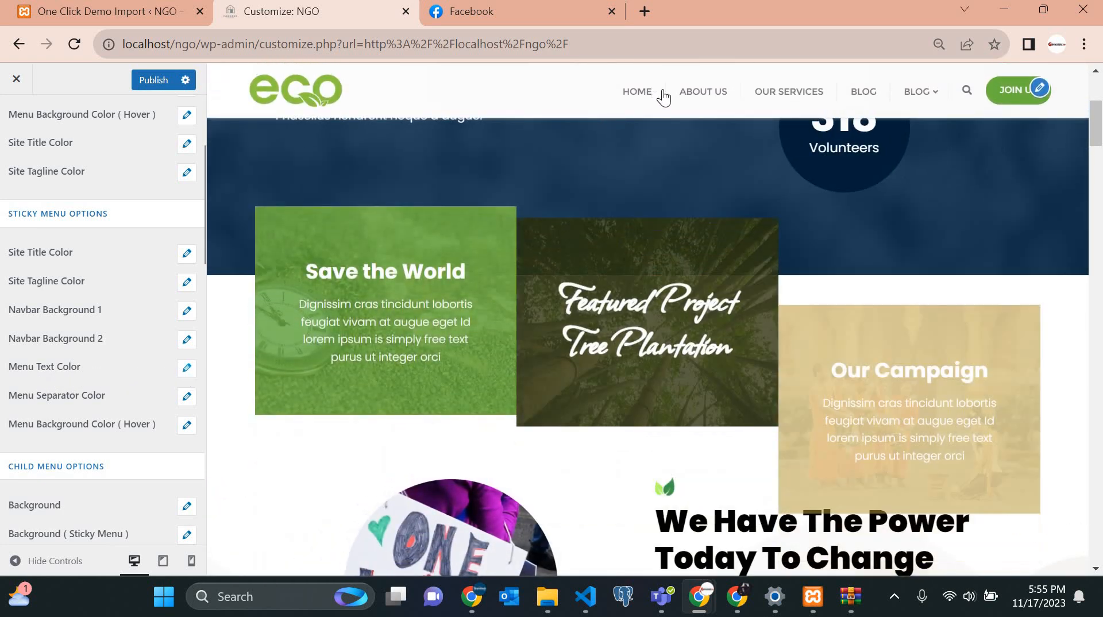
Try green and yellow for the sticky menu text, then settle on black #000000.
left_click(187, 369)
left_click(129, 405)
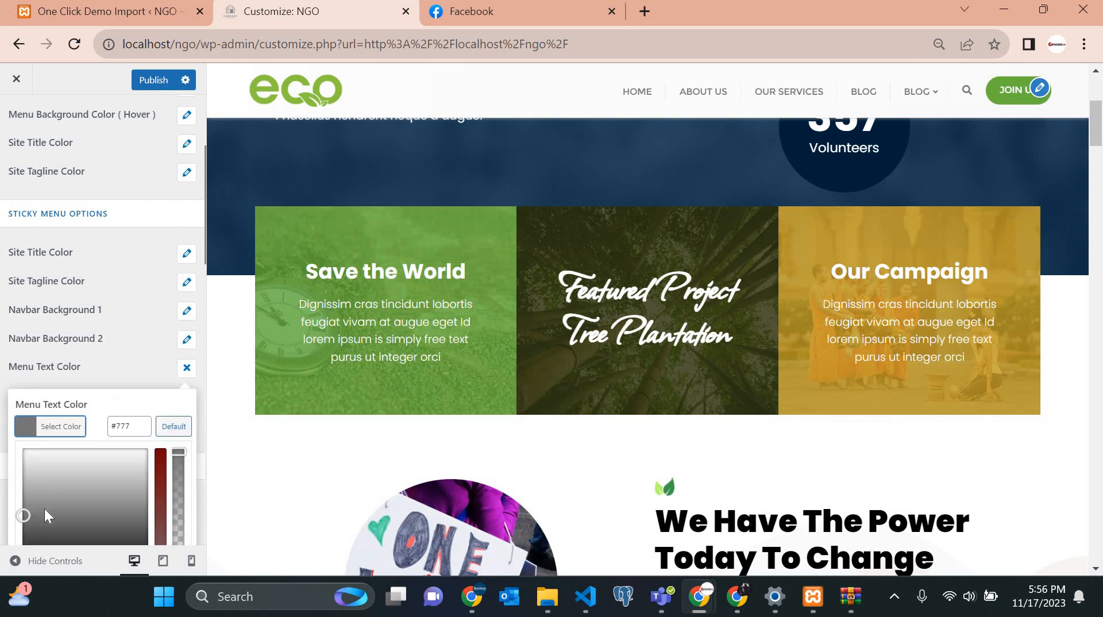
scroll(37, 509, "down", 2)
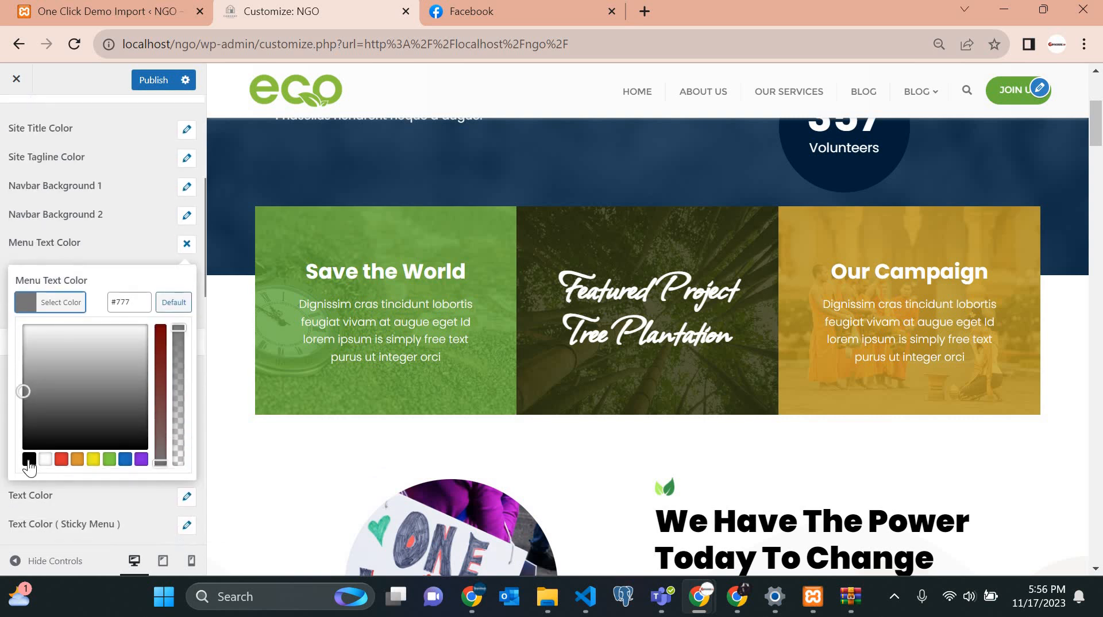
left_click(29, 459)
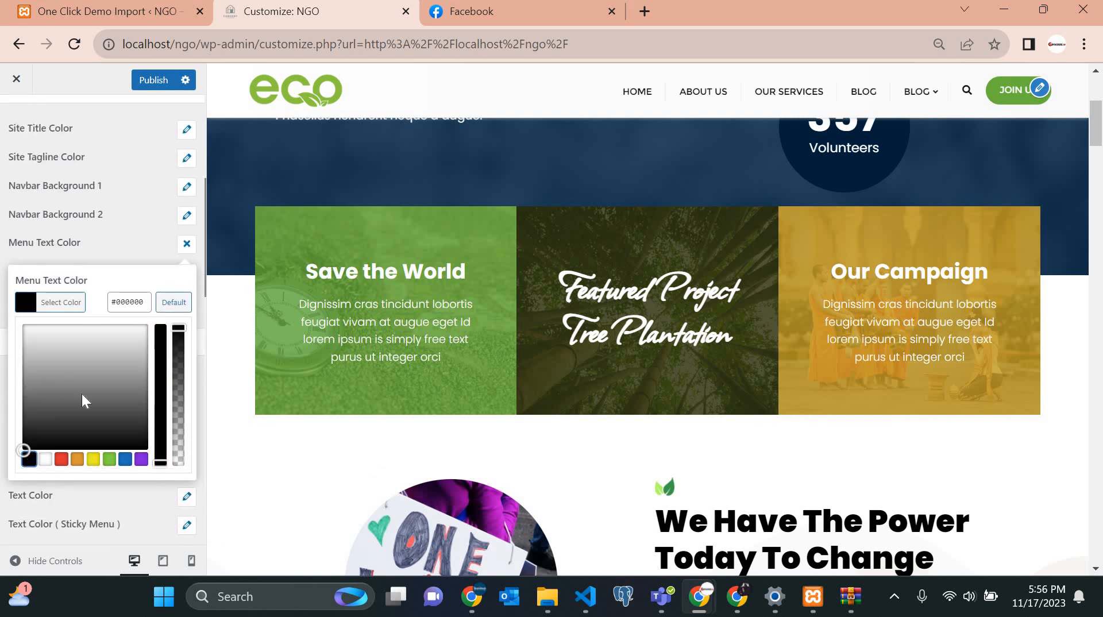
left_click(110, 460)
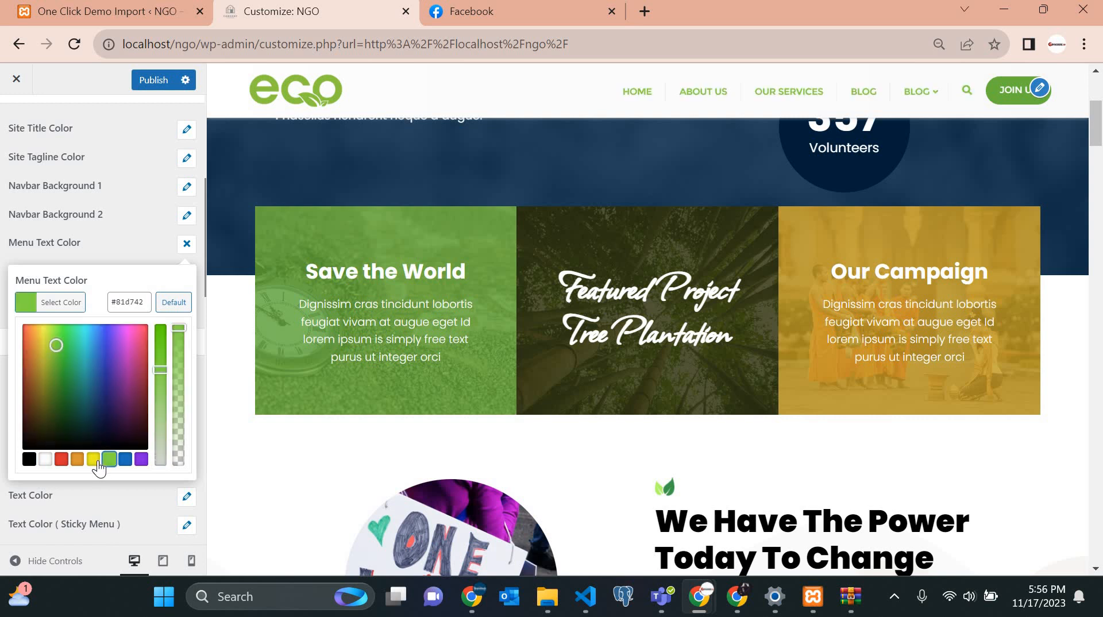
left_click(93, 459)
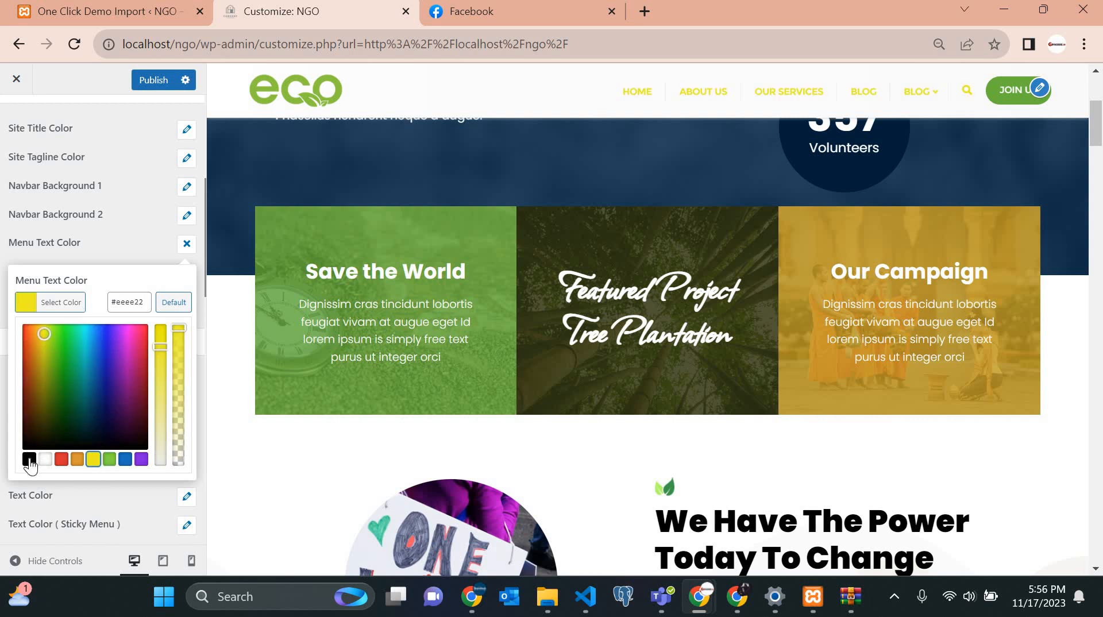
left_click(29, 459)
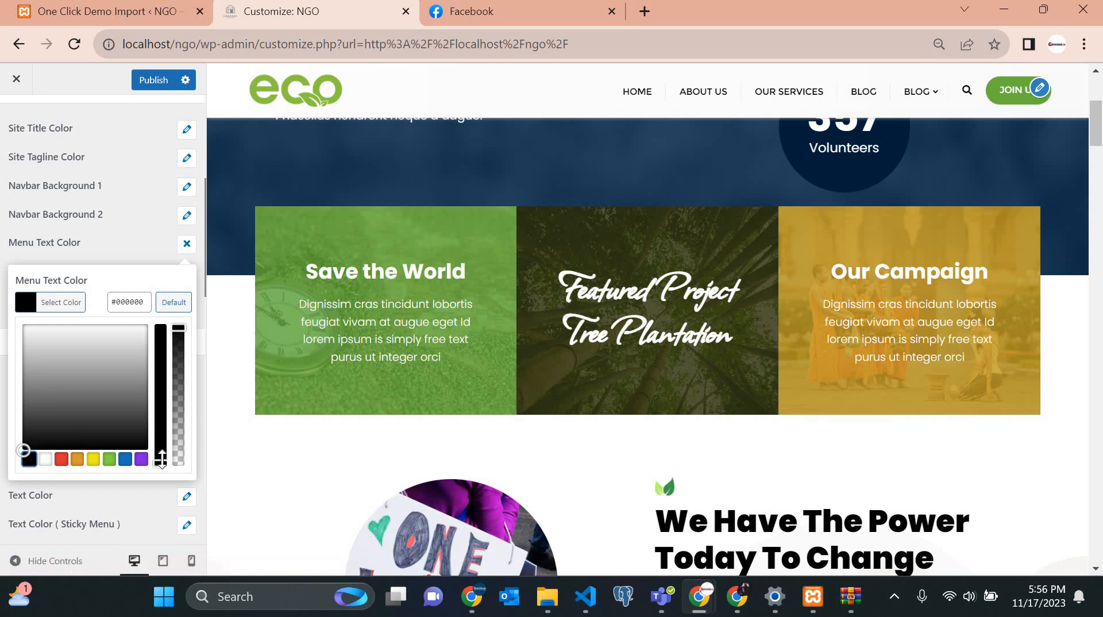
left_click_drag(160, 356, 161, 327)
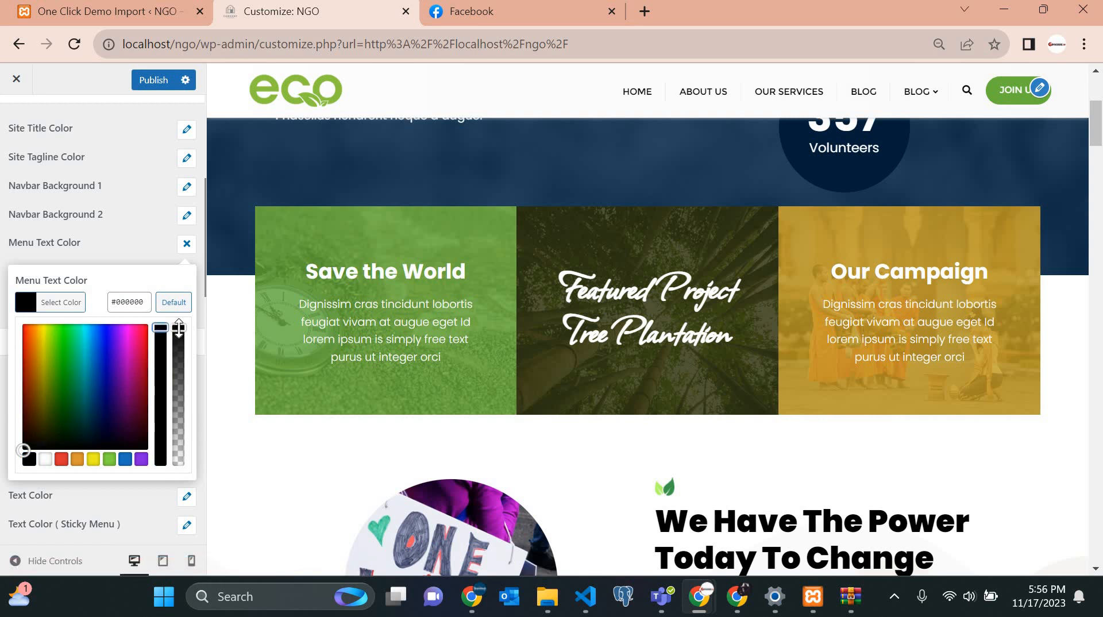
left_click(175, 306)
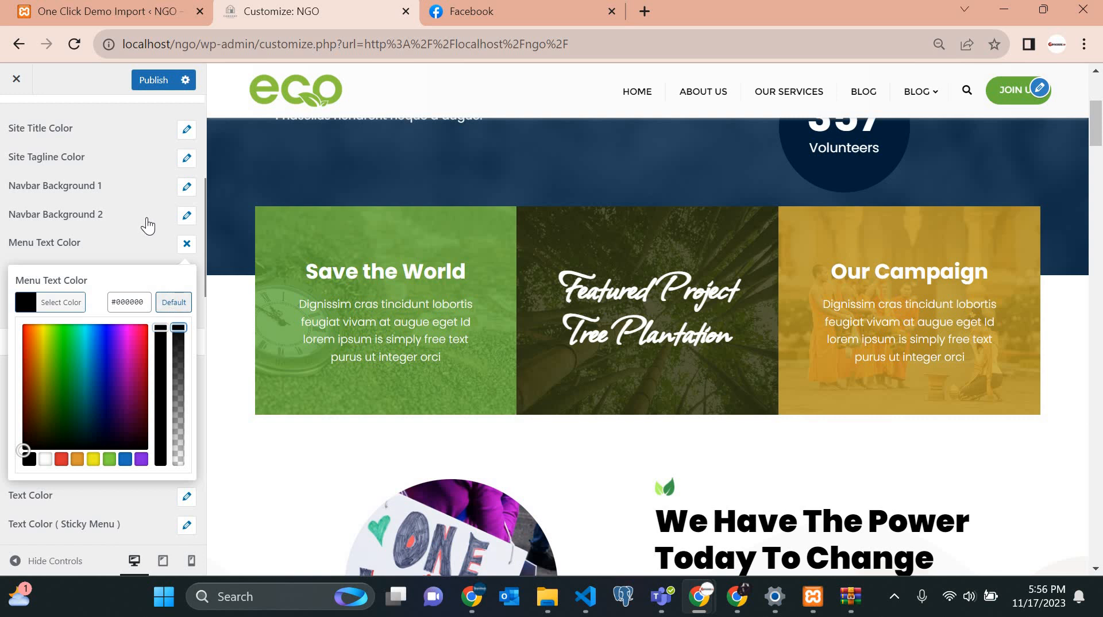
left_click(135, 267)
left_click(45, 309)
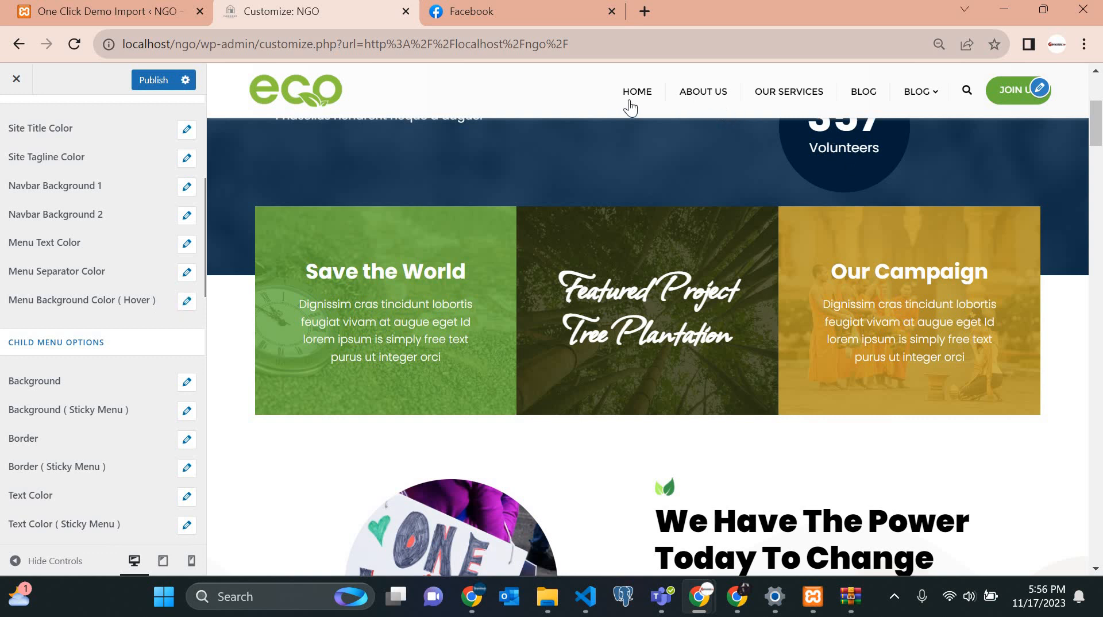
Set the menu hover background to dark green #013008 and preview it on the BLOG item.
left_click(186, 305)
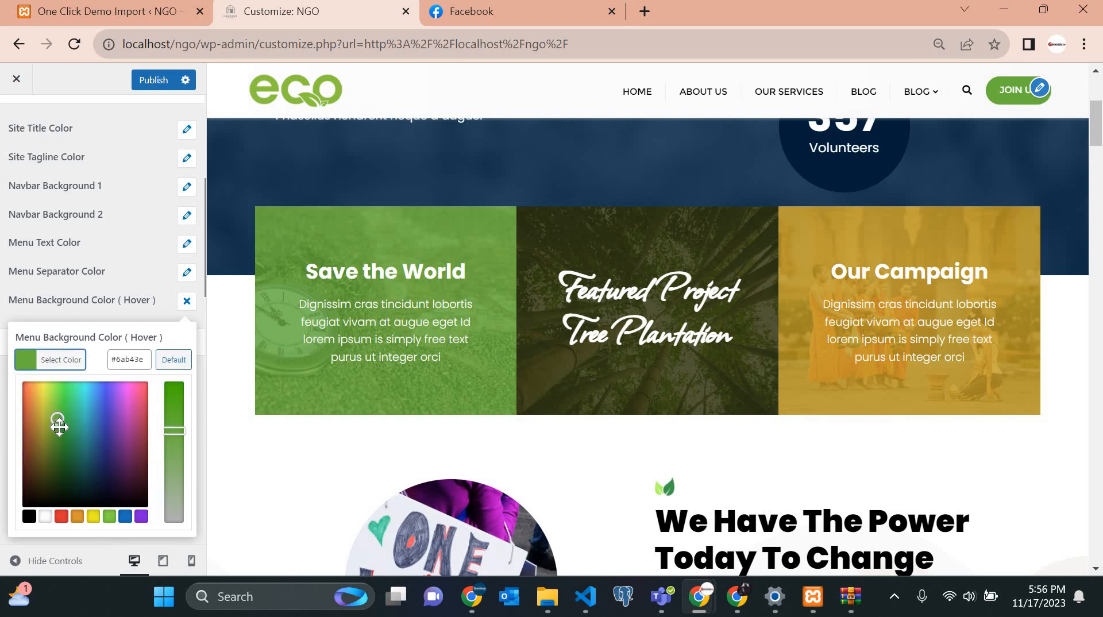
left_click_drag(60, 426, 70, 485)
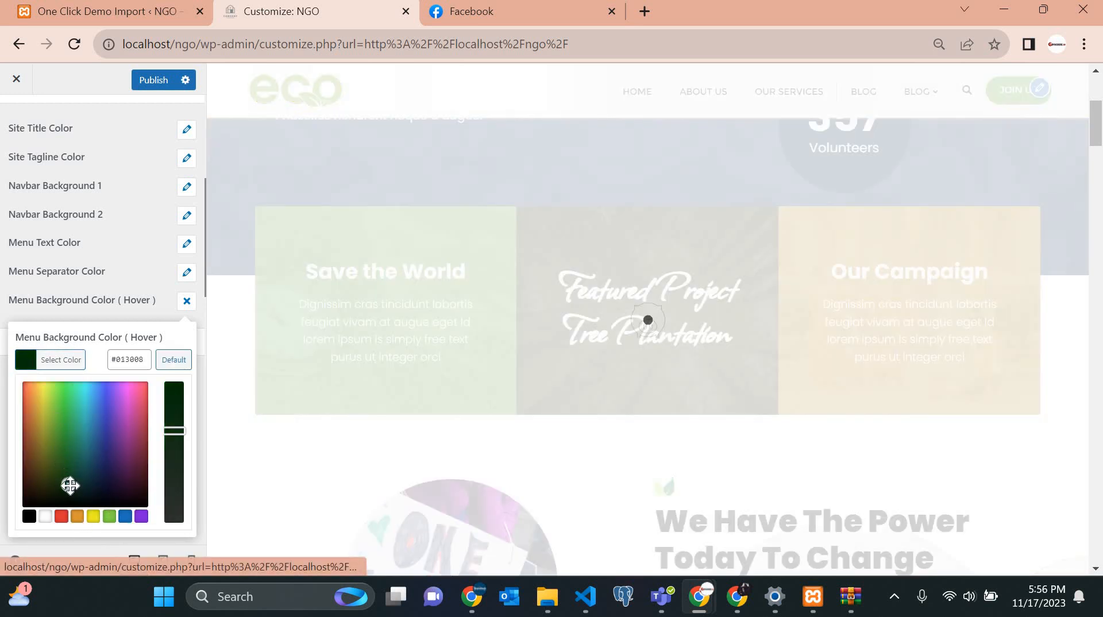
left_click(185, 301)
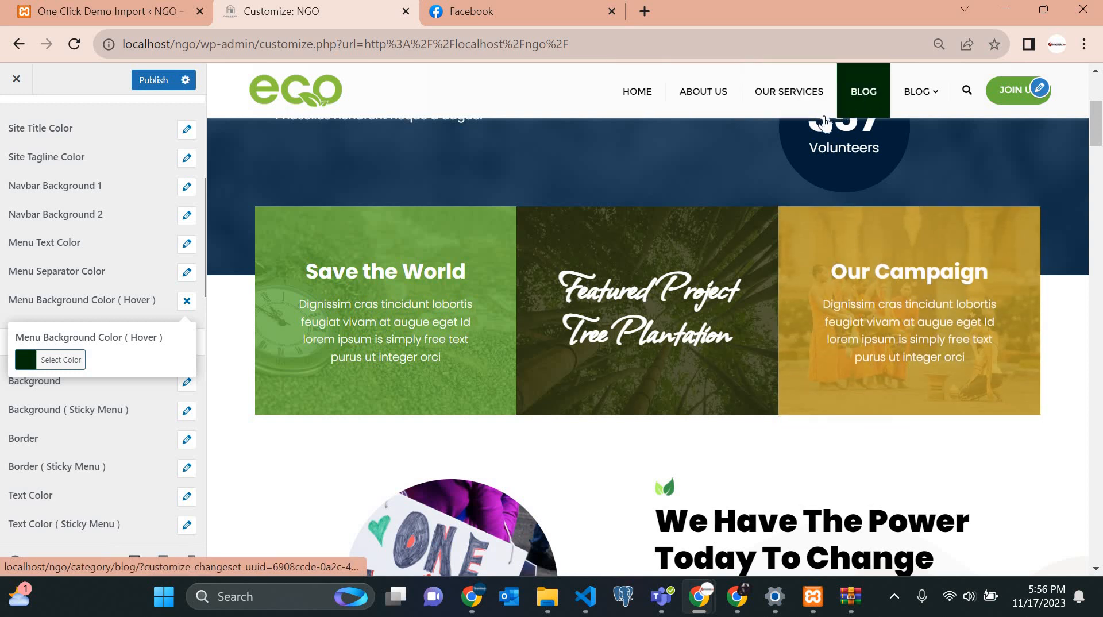
left_click(187, 302)
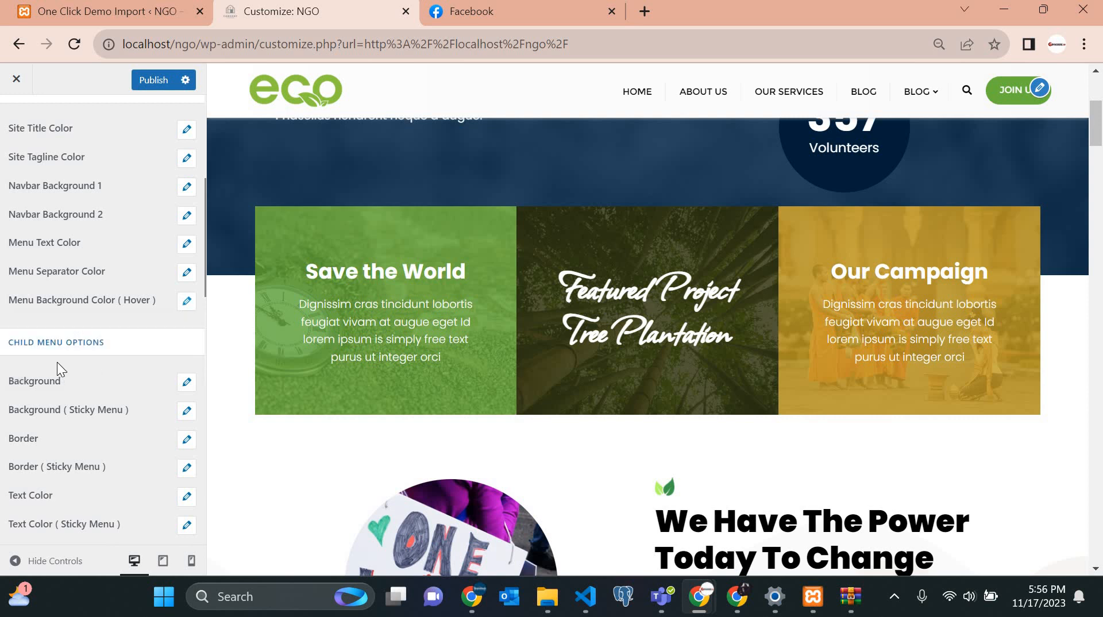
scroll(54, 362, "down", 2)
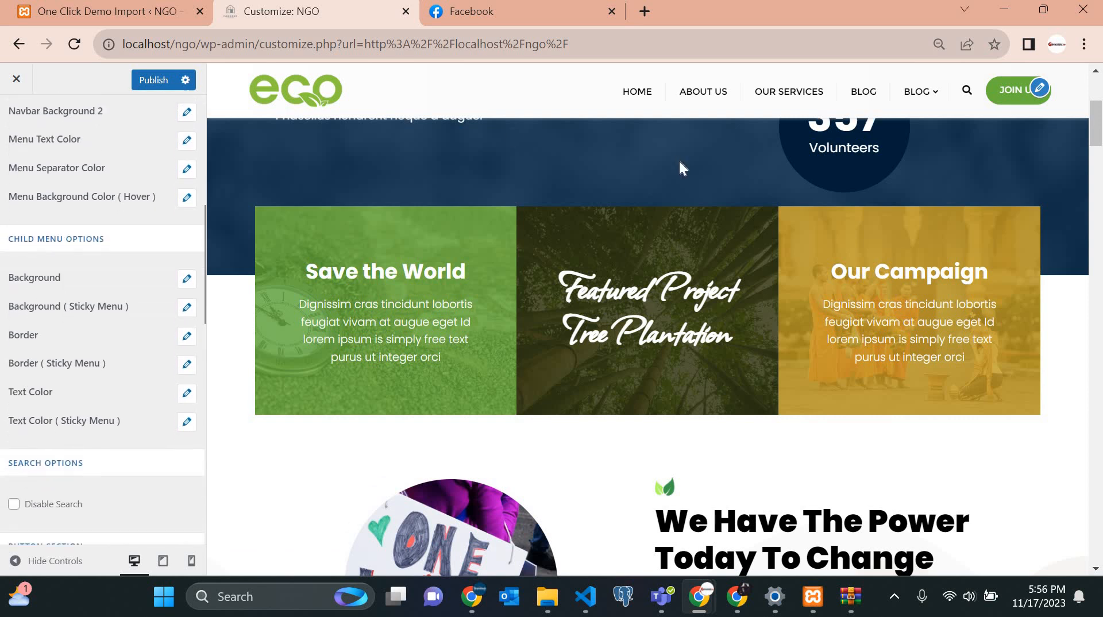
mouse_move(935, 109)
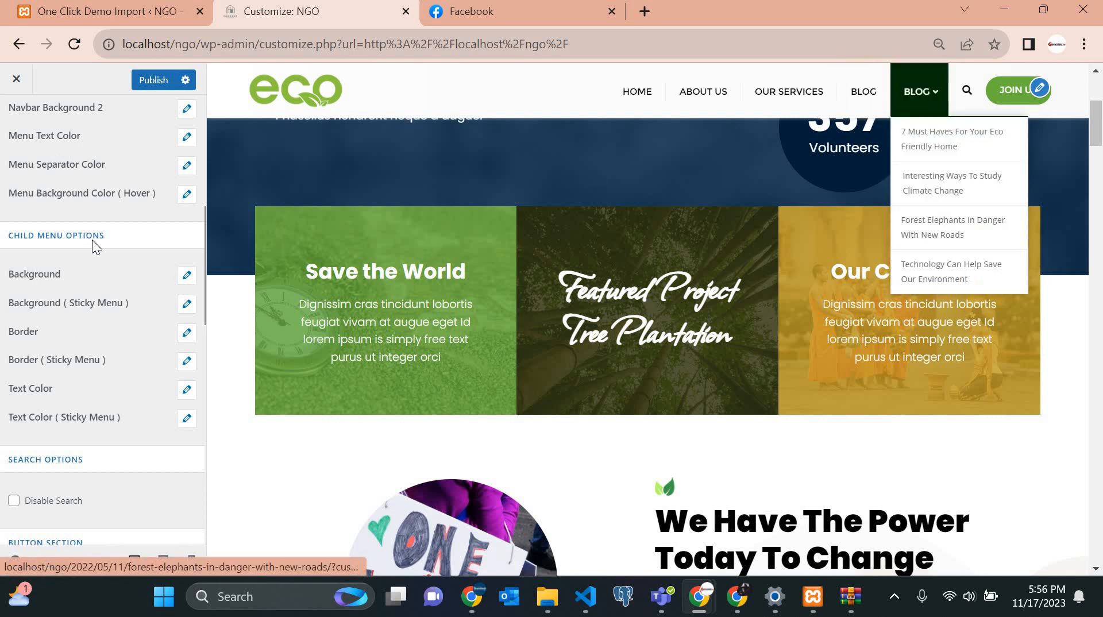
Set the child menu Background to orange #dd9933 and check the Blog dropdown in the preview.
left_click(187, 277)
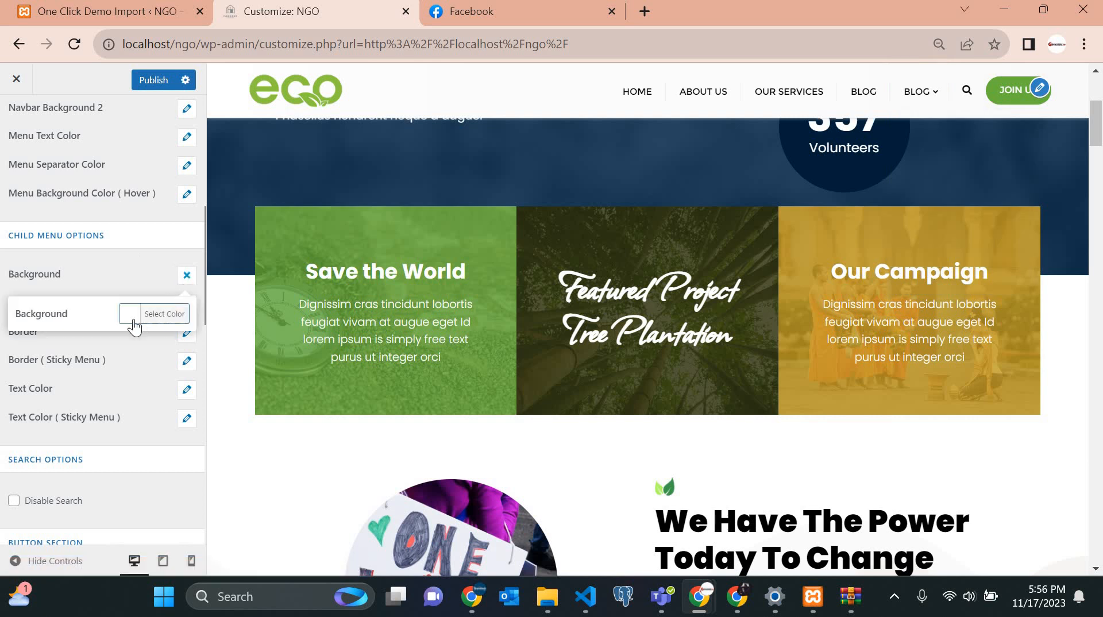
left_click(126, 320)
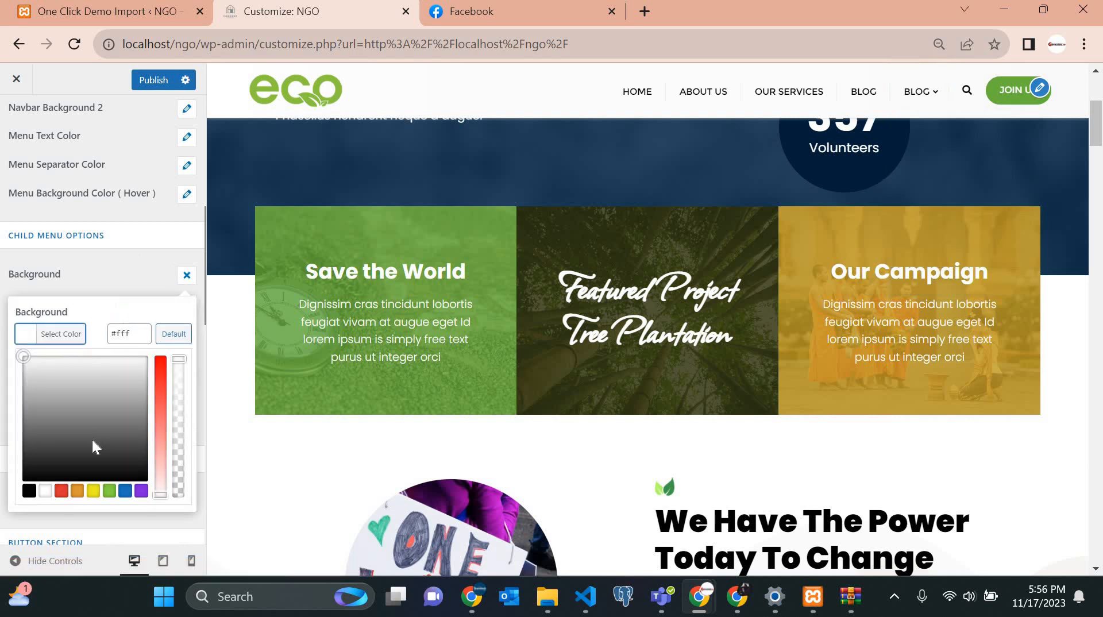
left_click(79, 492)
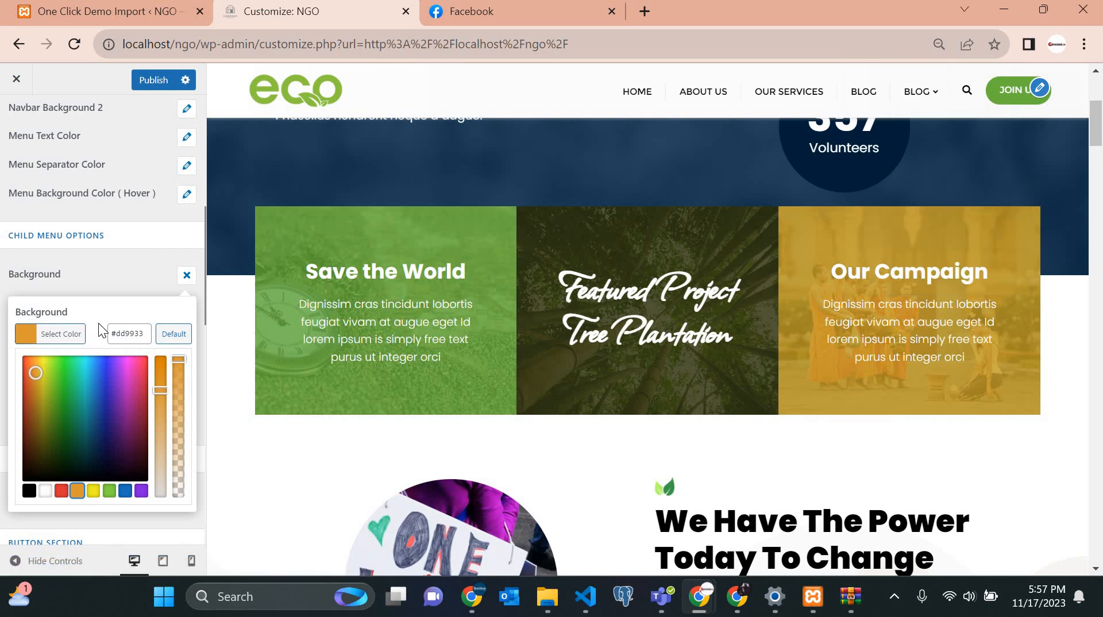
left_click(182, 278)
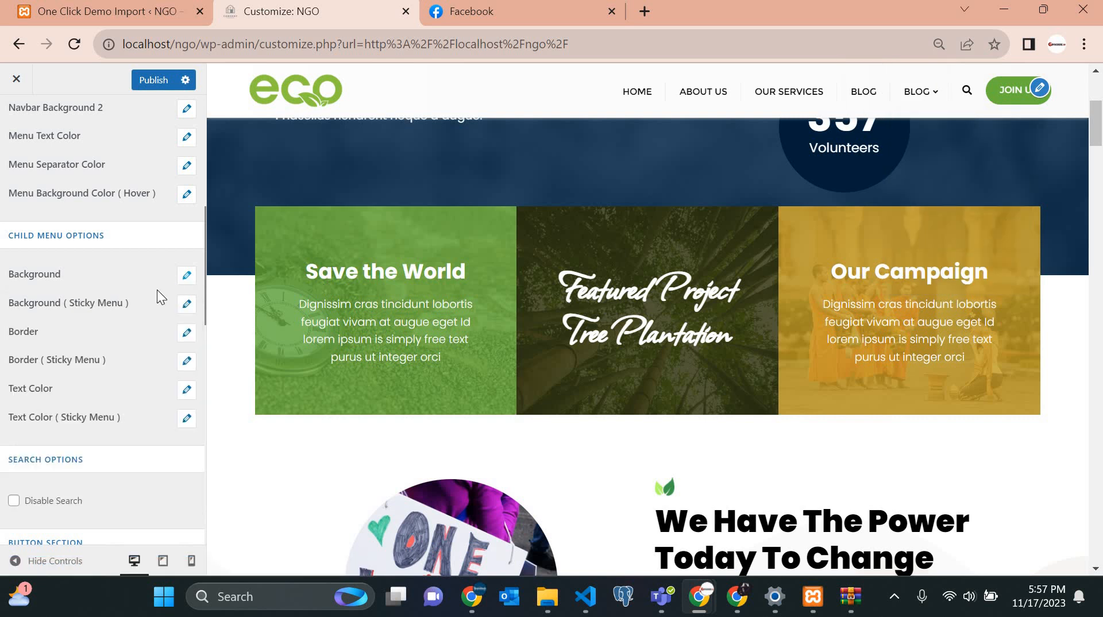
left_click(186, 278)
scroll(851, 211, "up", 5)
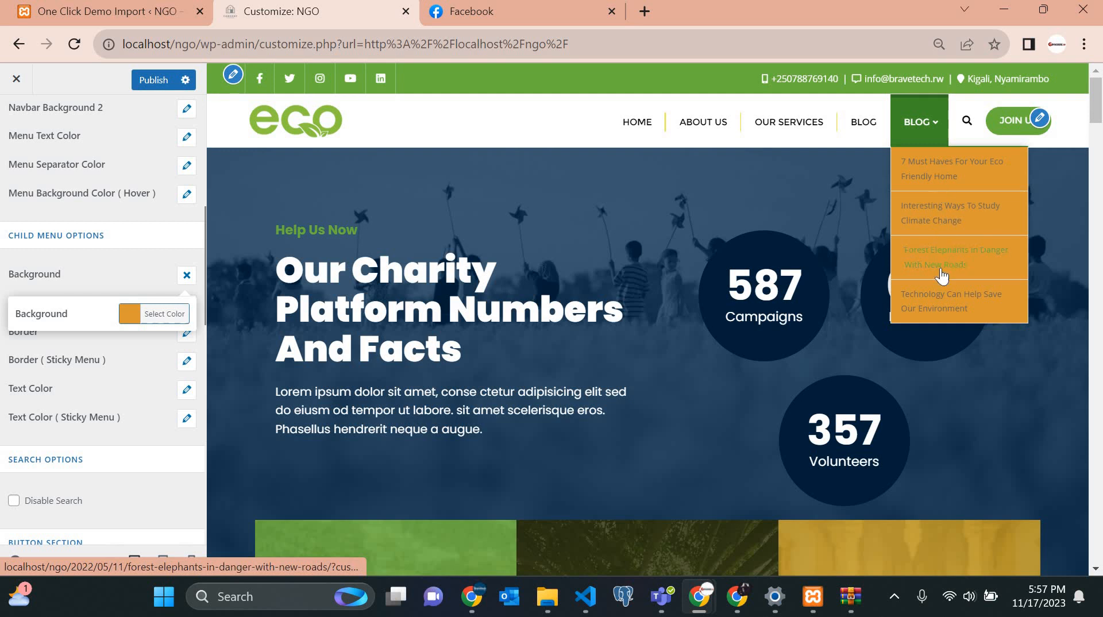
scroll(871, 273, "down", 8)
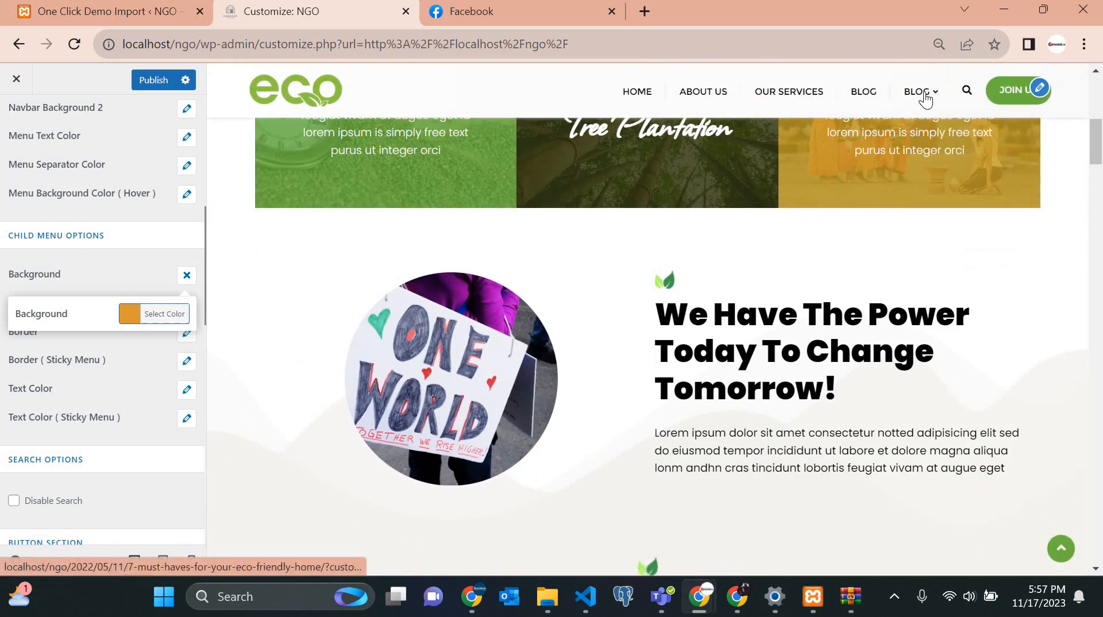
scroll(779, 240, "up", 7)
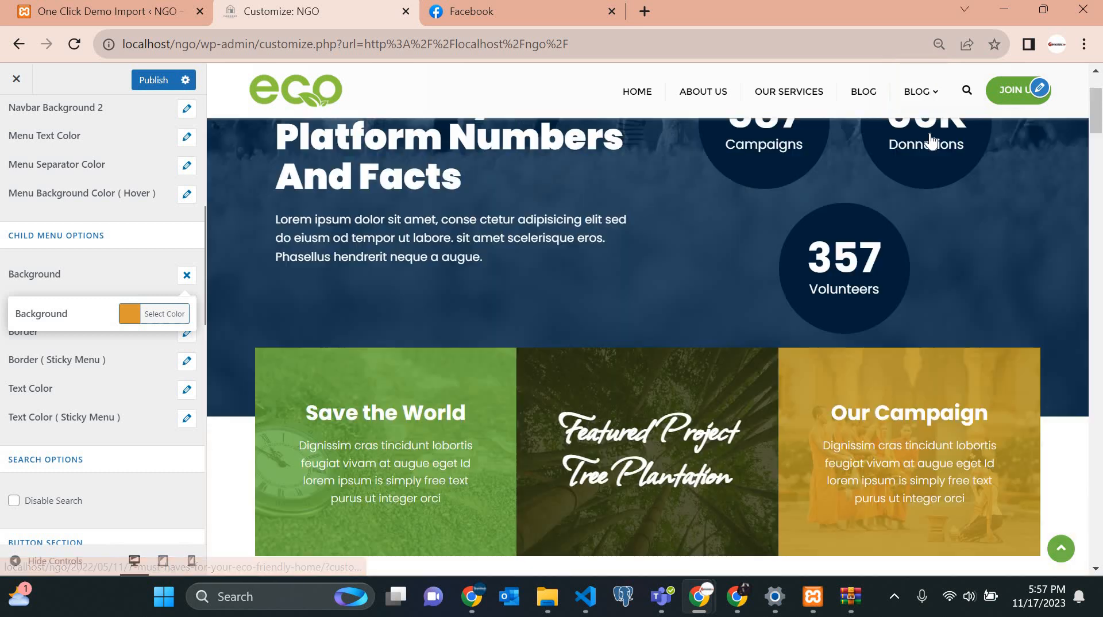
scroll(897, 184, "down", 8)
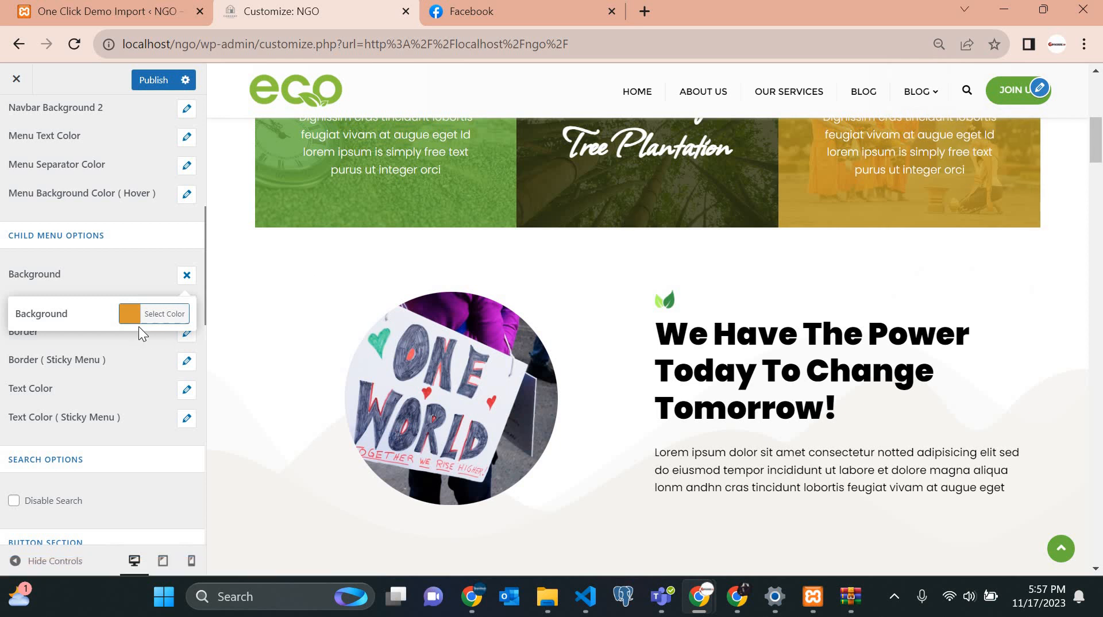
left_click(186, 276)
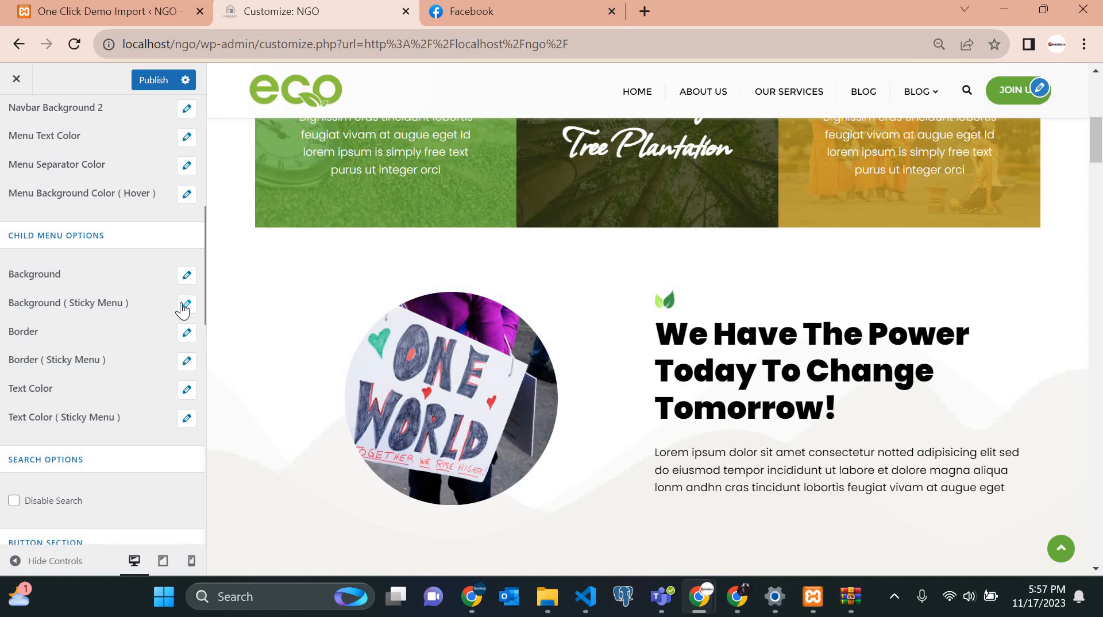
Make the sticky-menu submenu background white after briefly trying green.
left_click(185, 305)
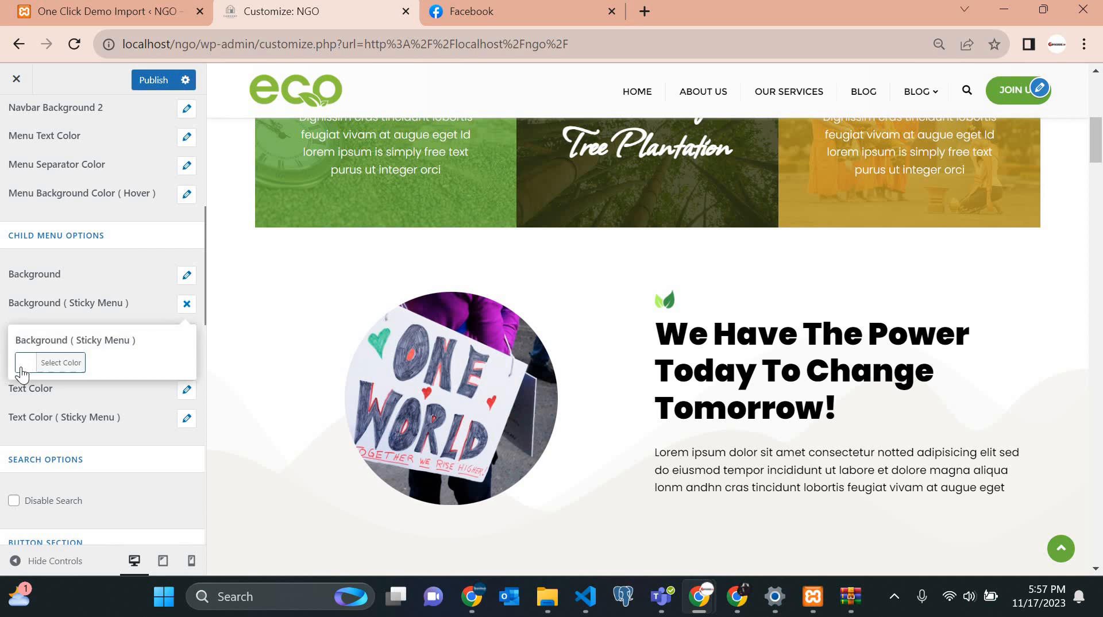
left_click(21, 370)
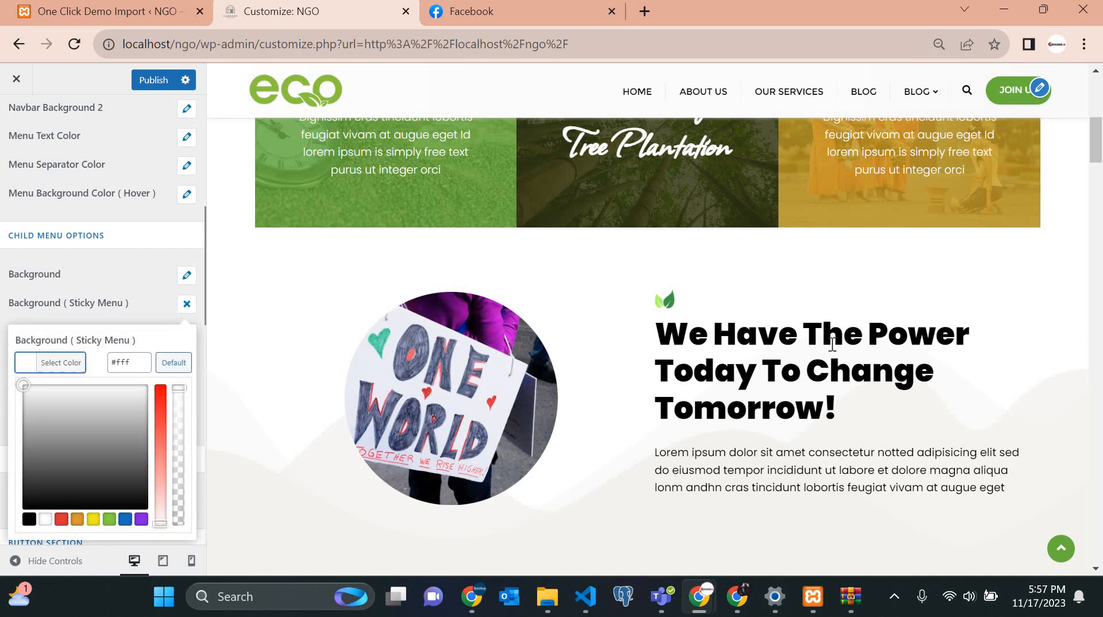
scroll(868, 352, "down", 2)
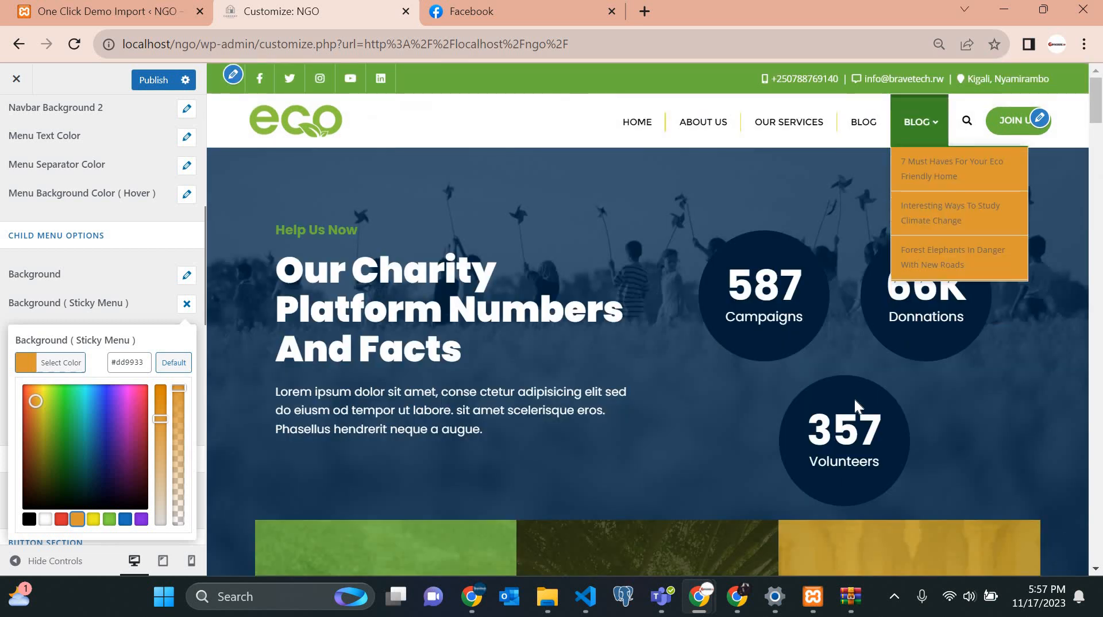
scroll(878, 222, "down", 8)
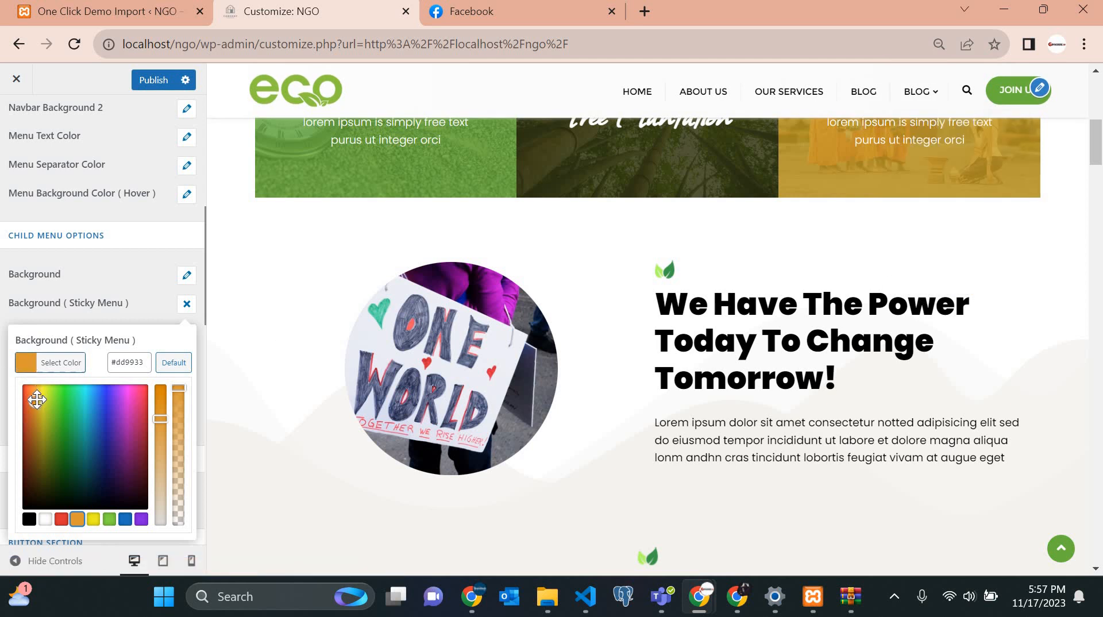
left_click_drag(37, 401, 64, 430)
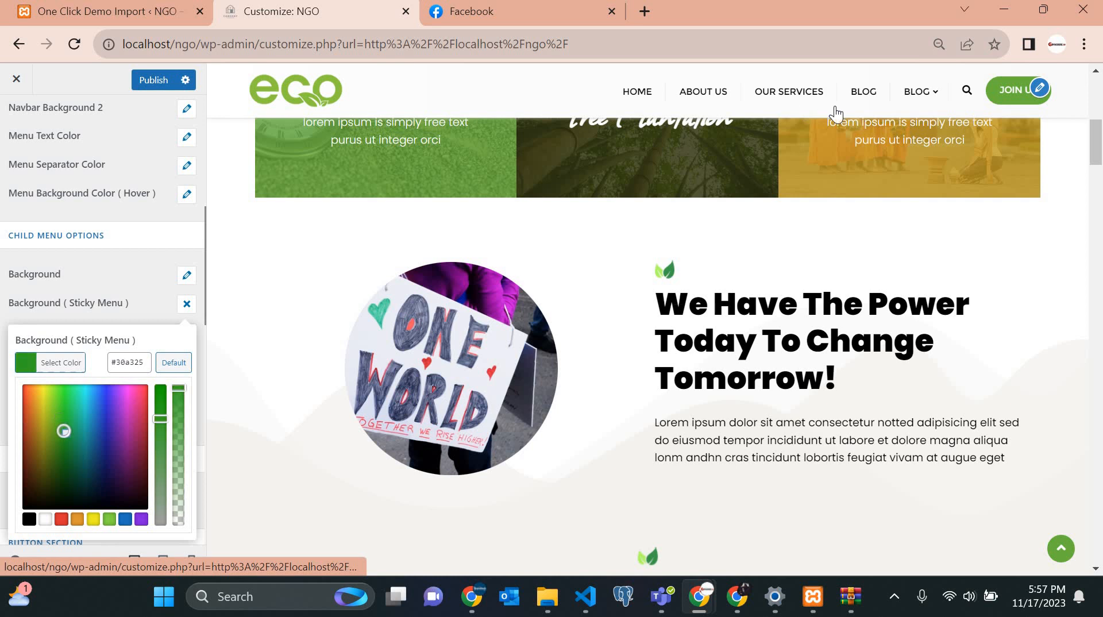
scroll(940, 104, "up", 6)
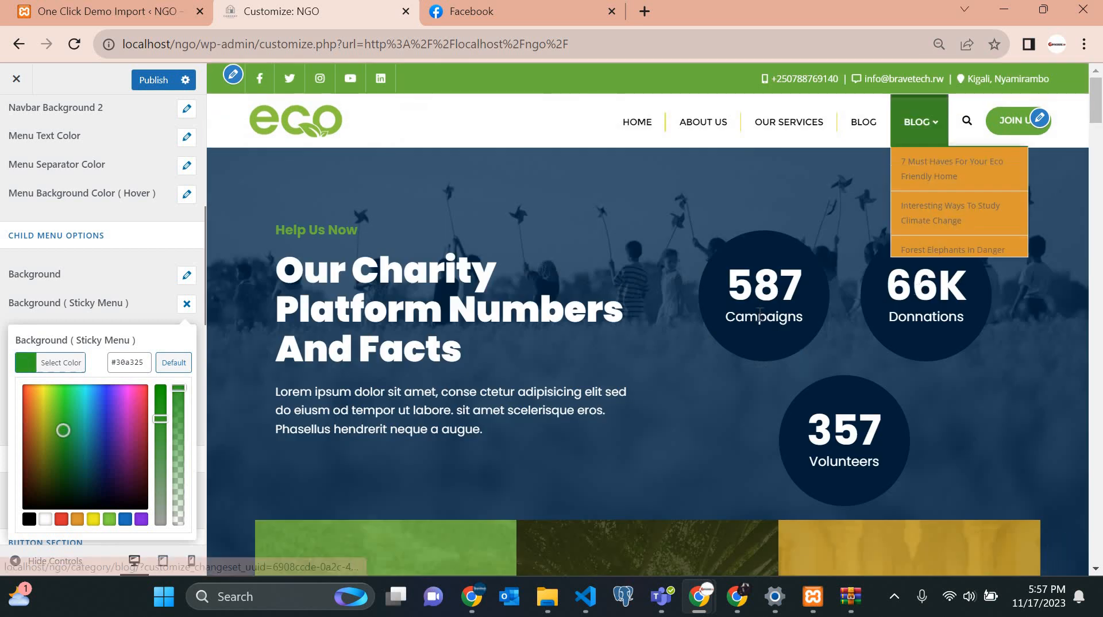
scroll(923, 109, "down", 8)
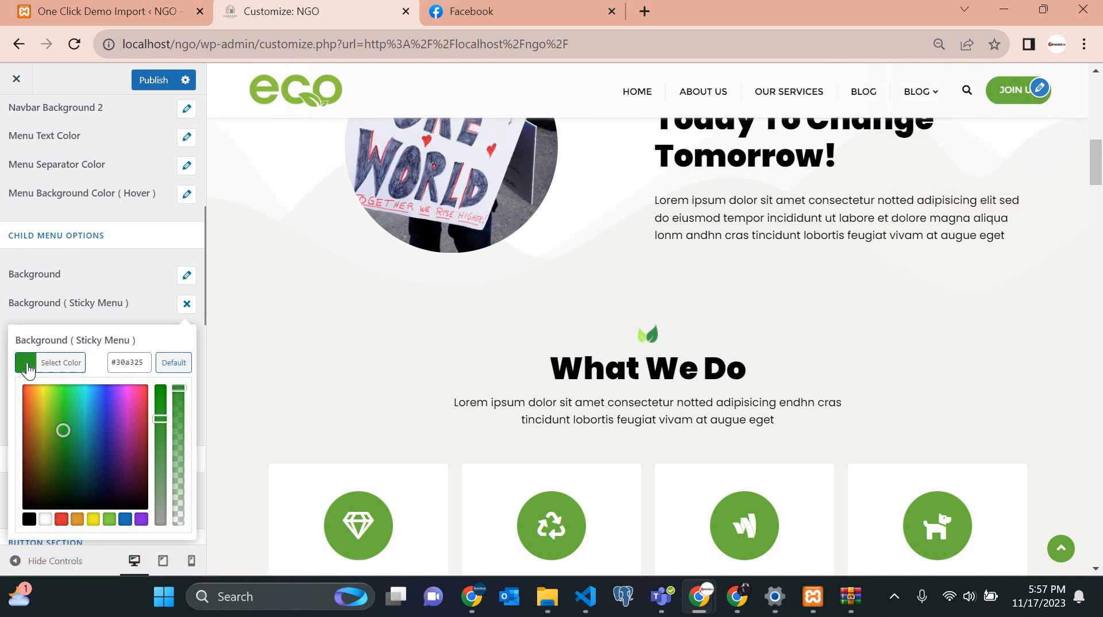
left_click(45, 519)
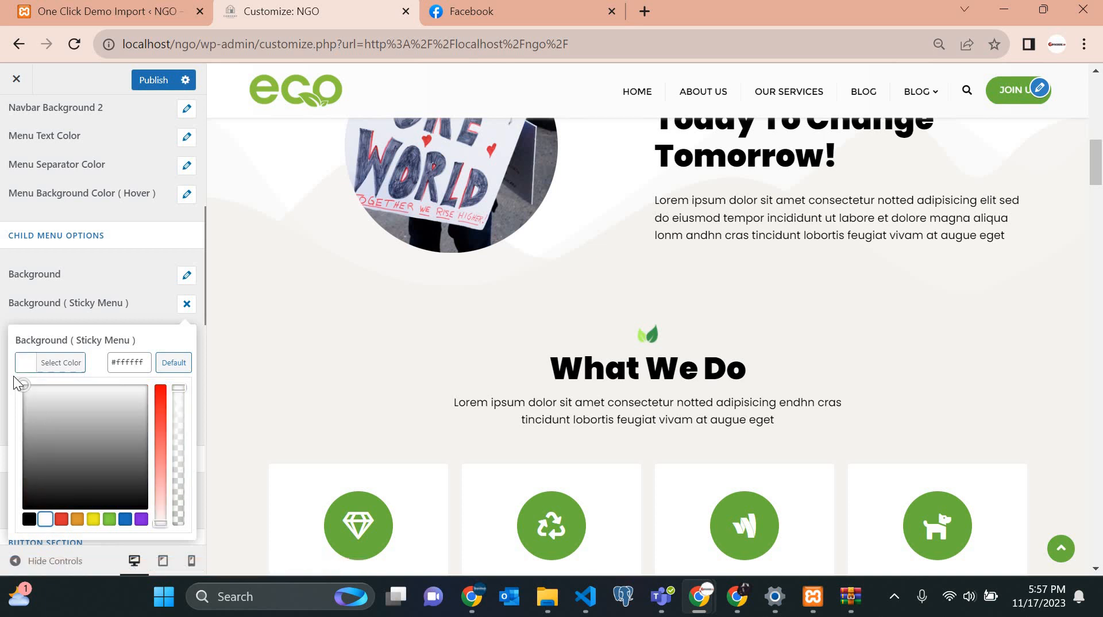
left_click(187, 303)
Change the normal child menu background from orange to white #ffffff.
left_click(188, 276)
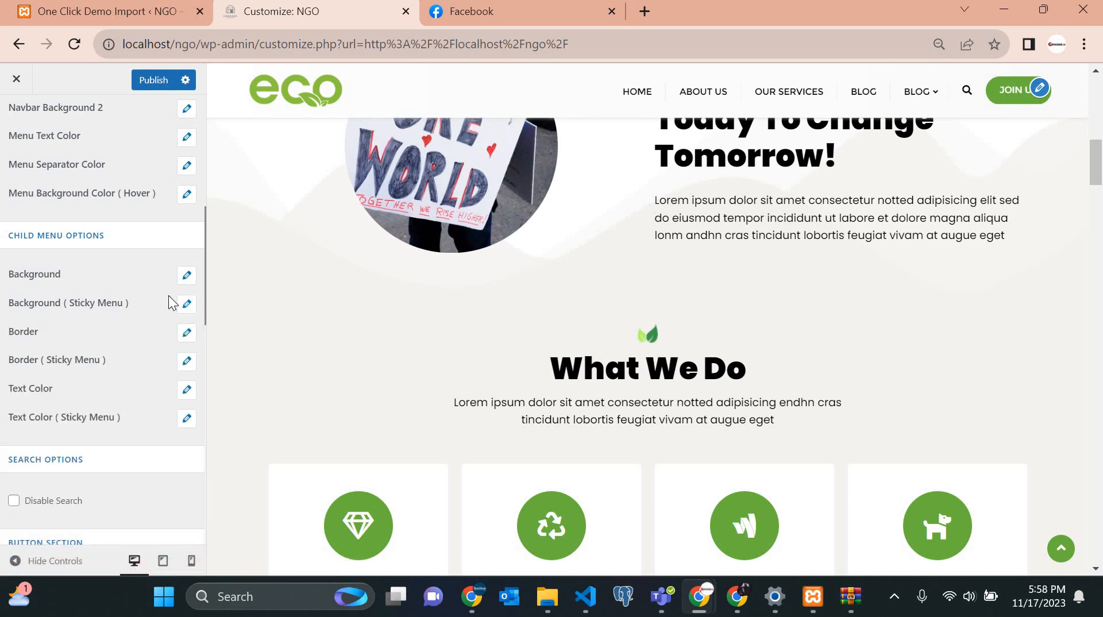
left_click(130, 317)
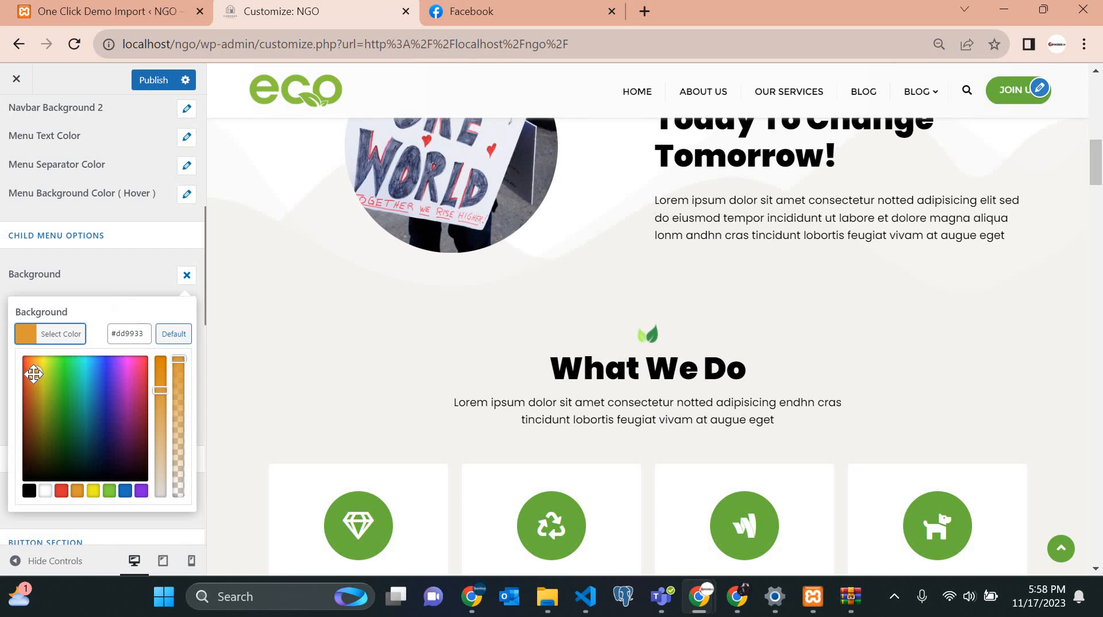
left_click(45, 492)
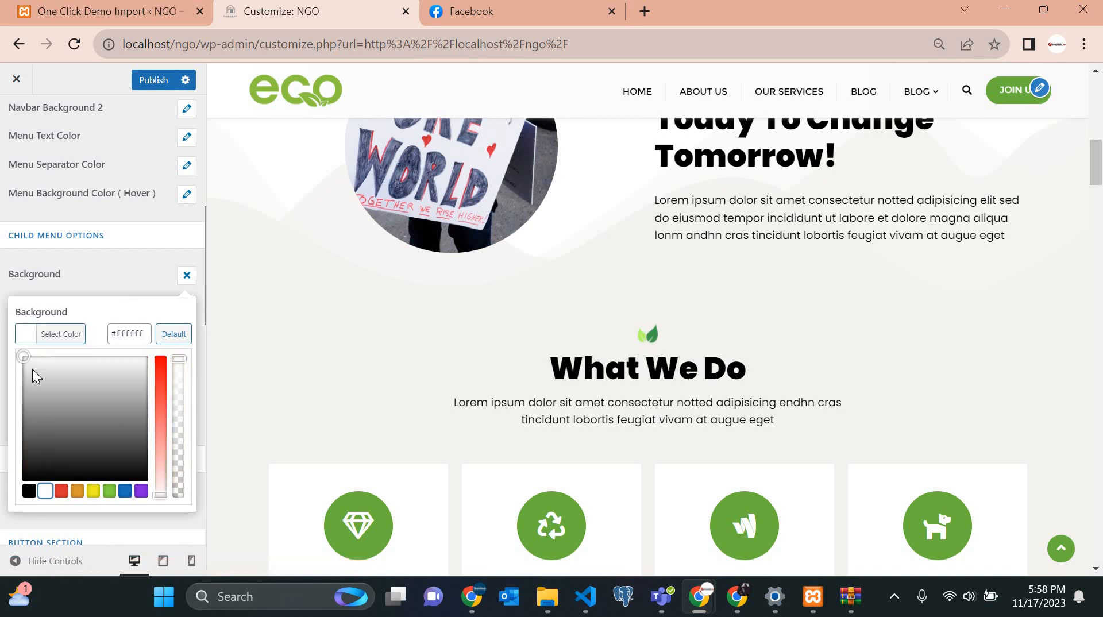
left_click_drag(23, 356, 7, 343)
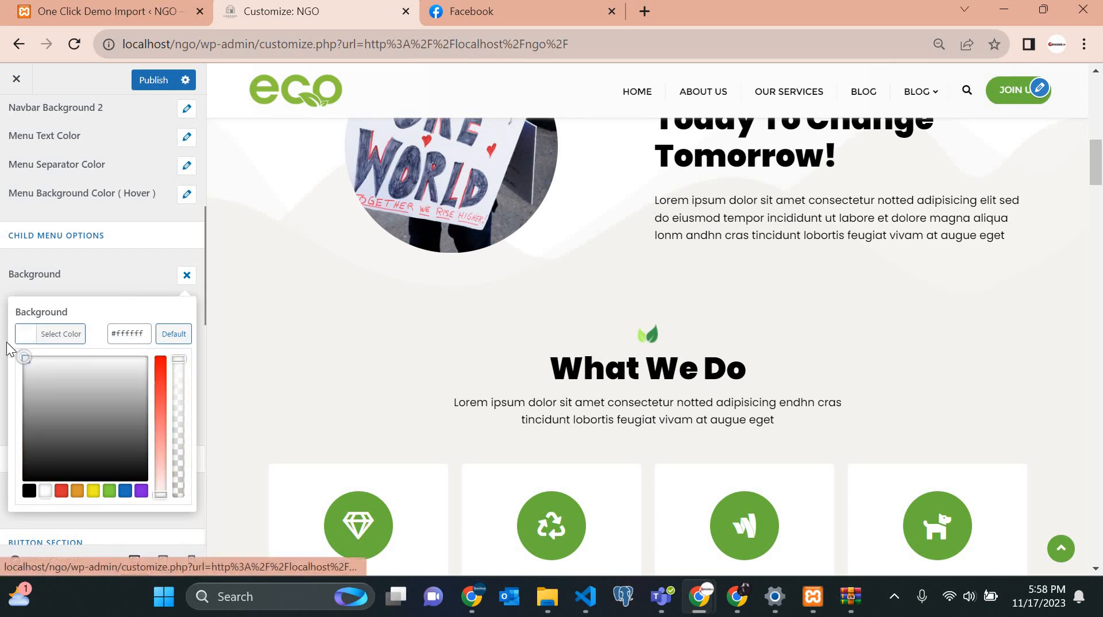
left_click(128, 396)
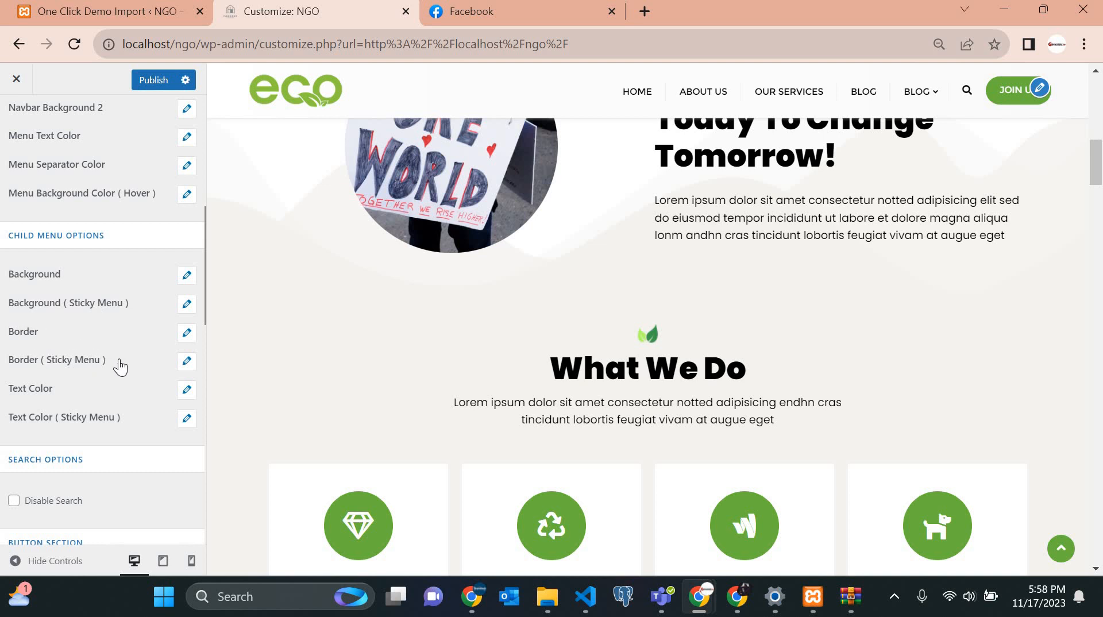
scroll(120, 366, "down", 3)
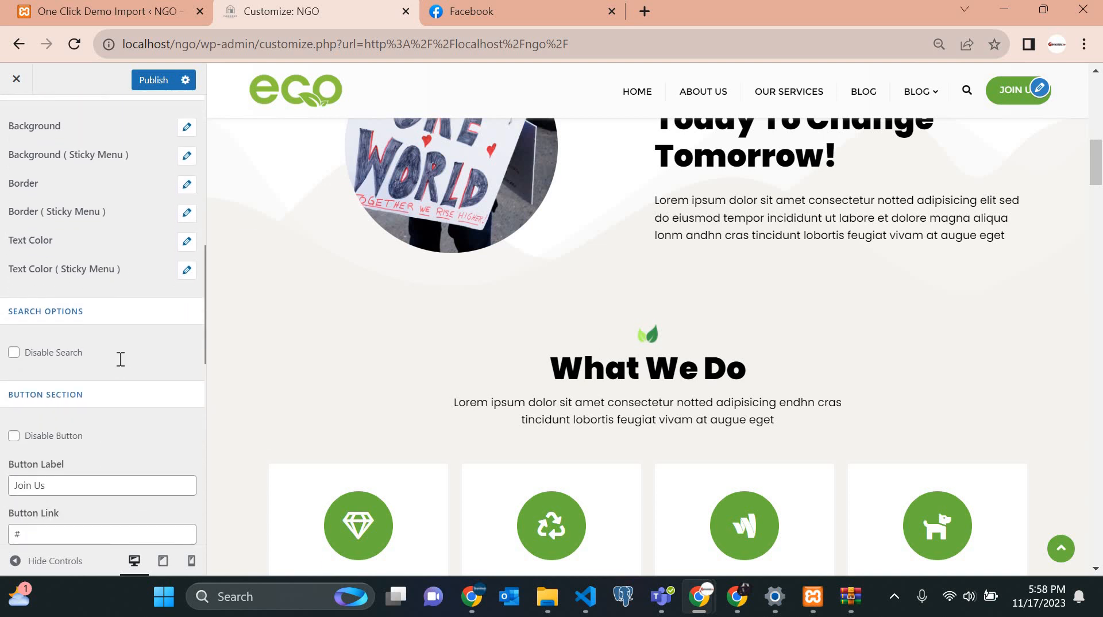
scroll(120, 359, "down", 3)
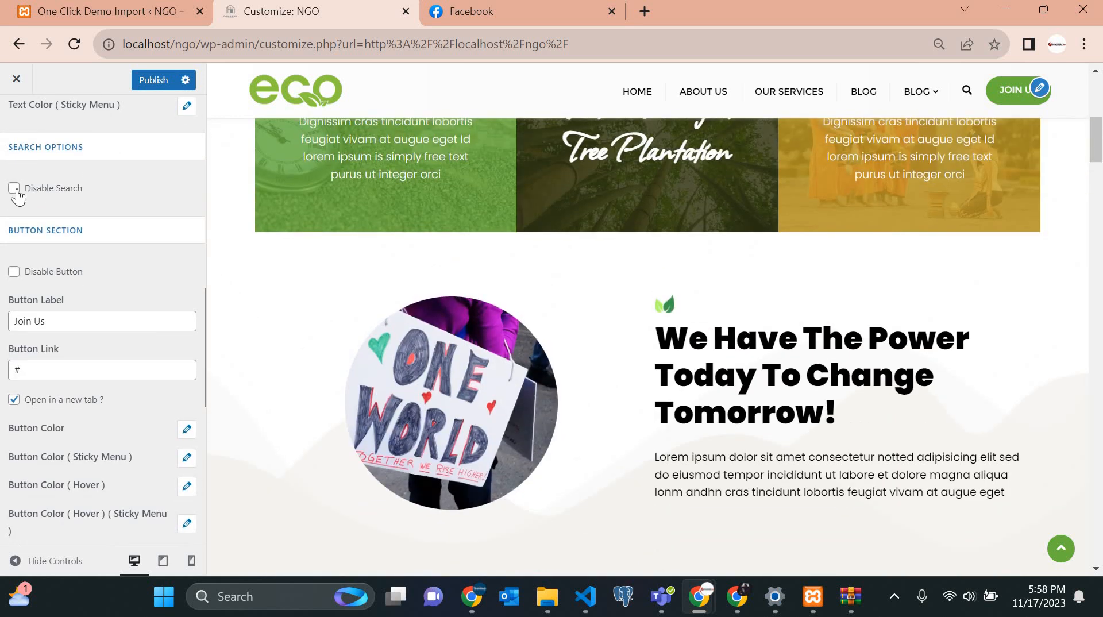
left_click(13, 189)
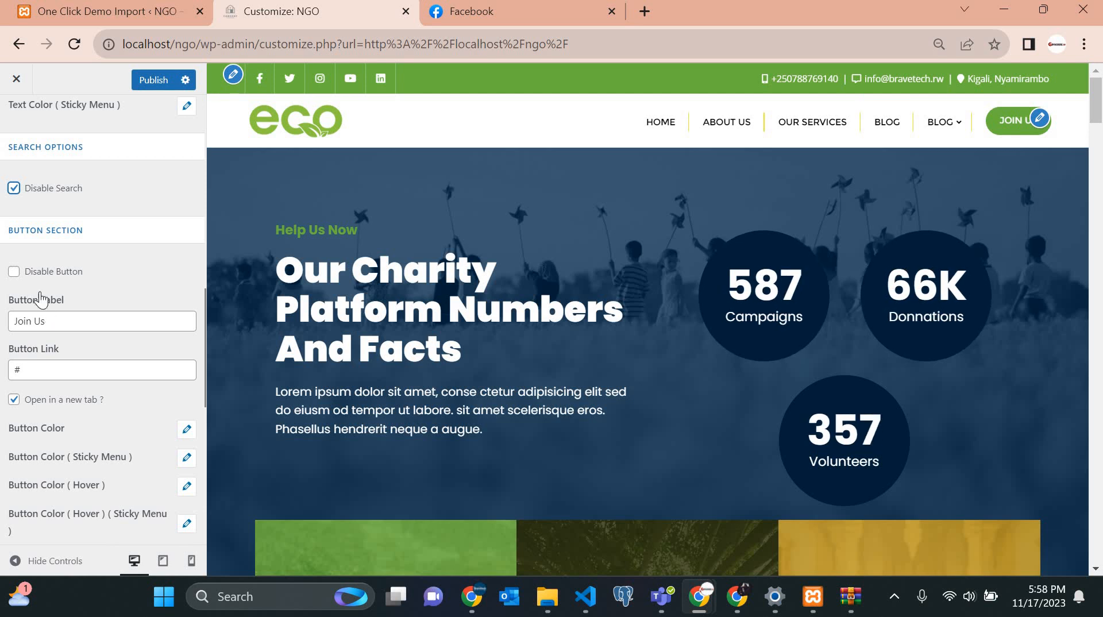
left_click(14, 188)
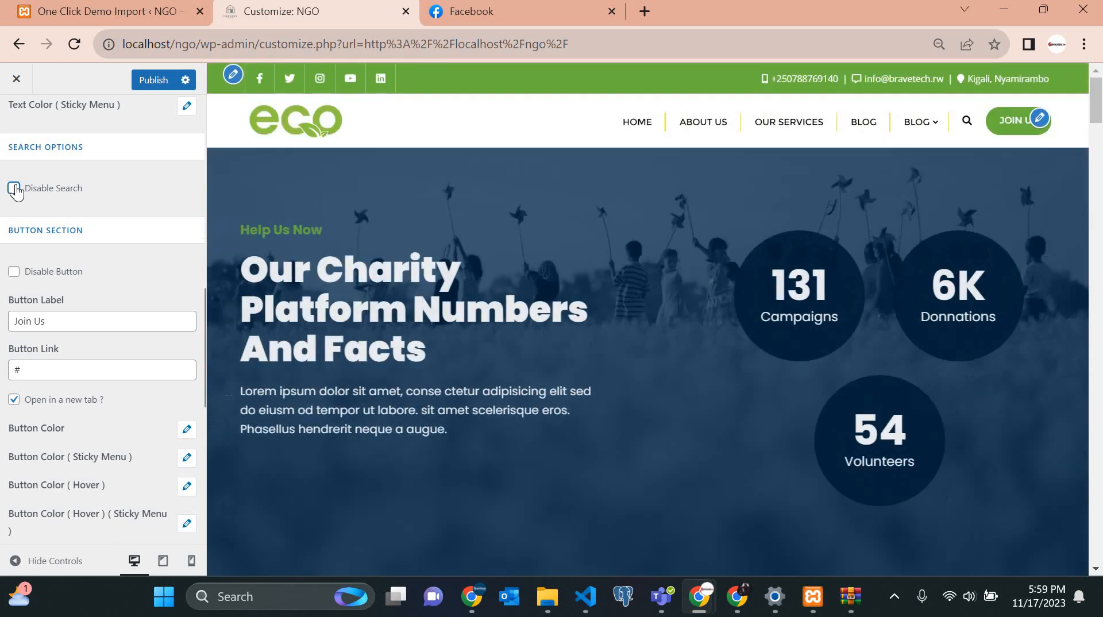
left_click(967, 125)
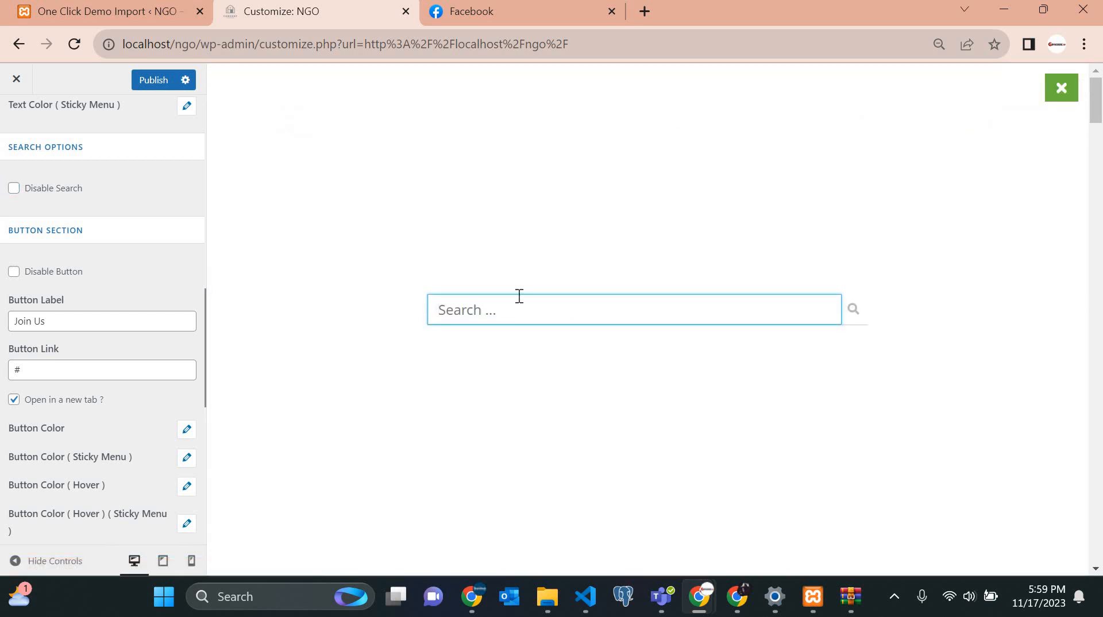
scroll(517, 293, "down", 3)
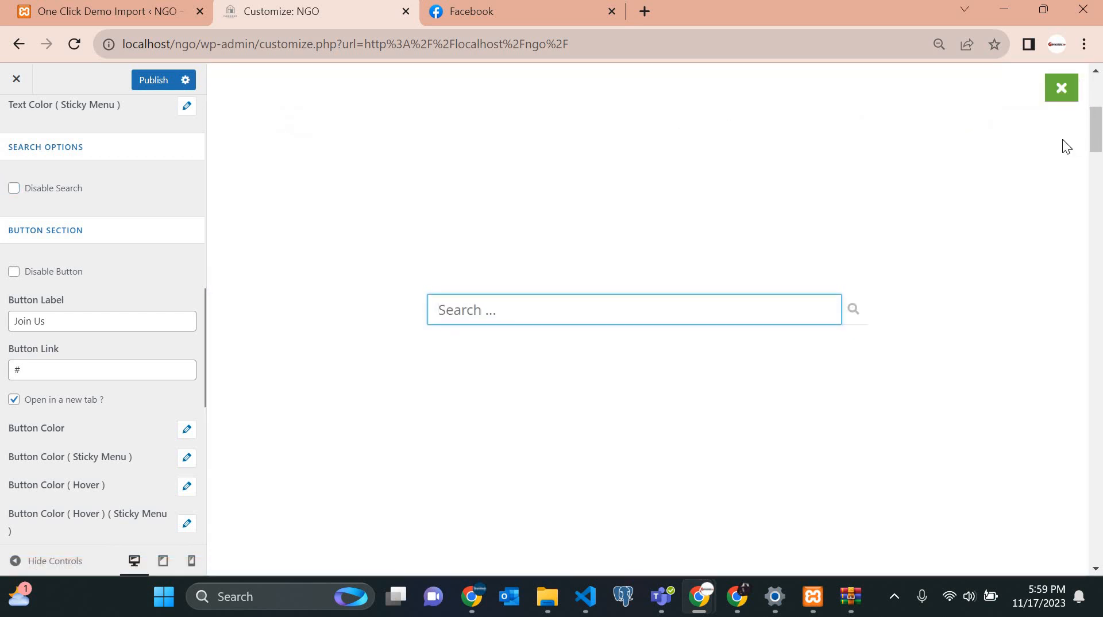
left_click(1061, 95)
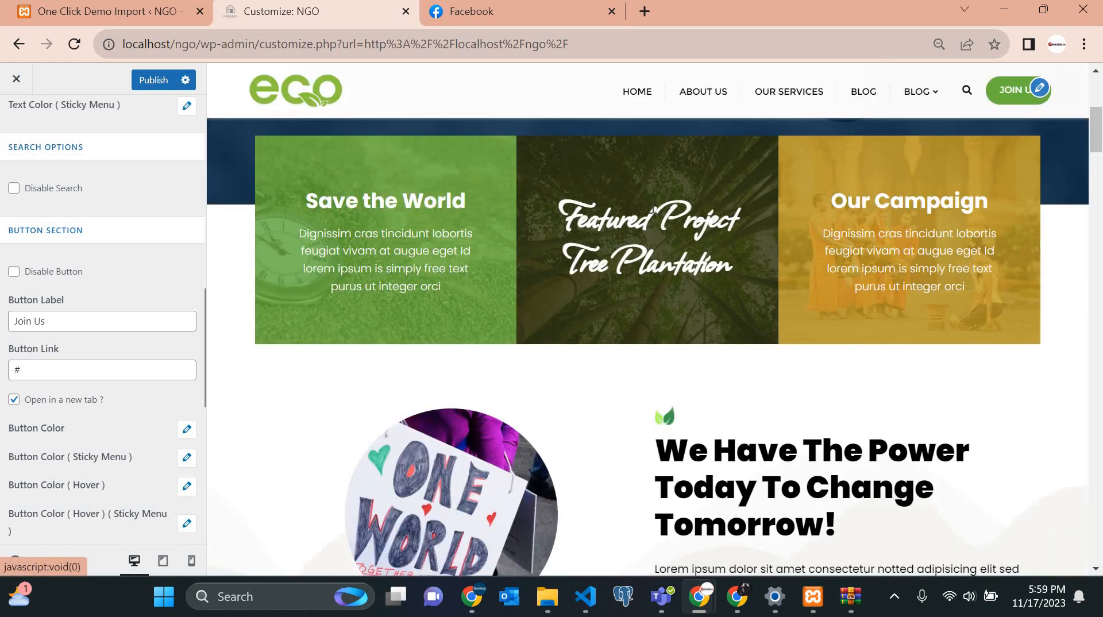
Relabel the Join Us button 'Donate Now' and paste the Facebook page URL as its link.
left_click(67, 321)
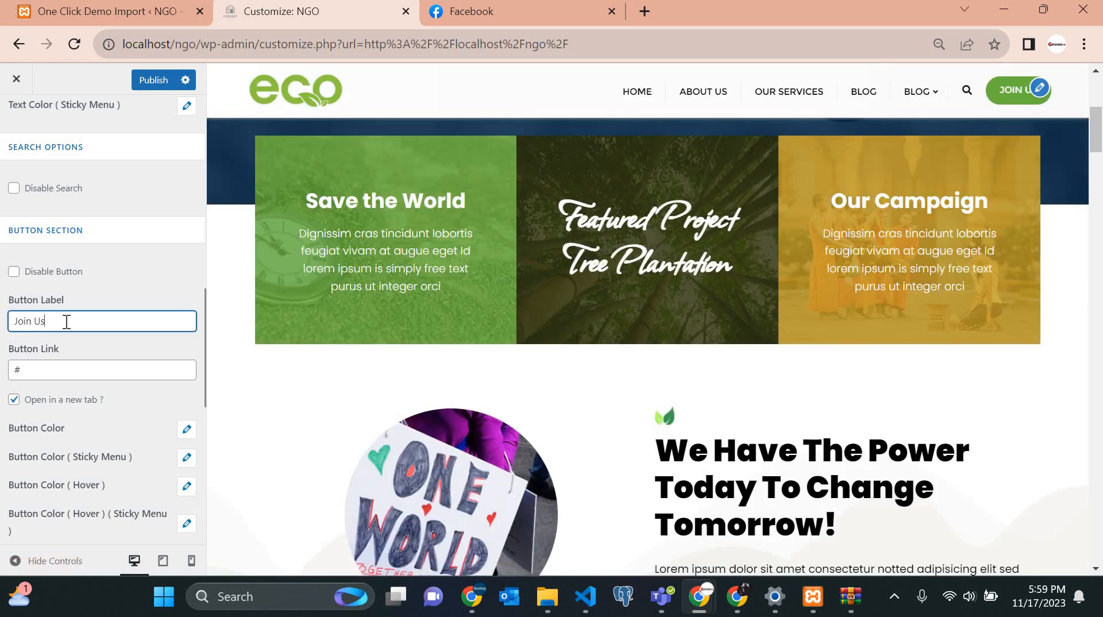
key("ctrl+a")
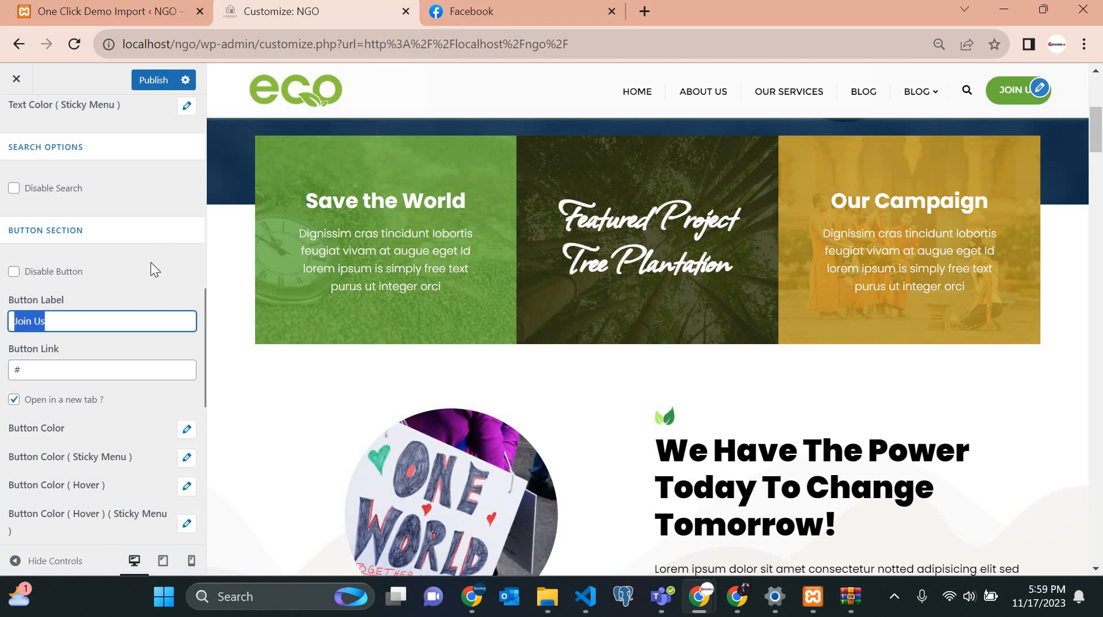
left_click(103, 292)
left_click_drag(86, 323, 1, 341)
key("Caps_Lock")
type("Donate")
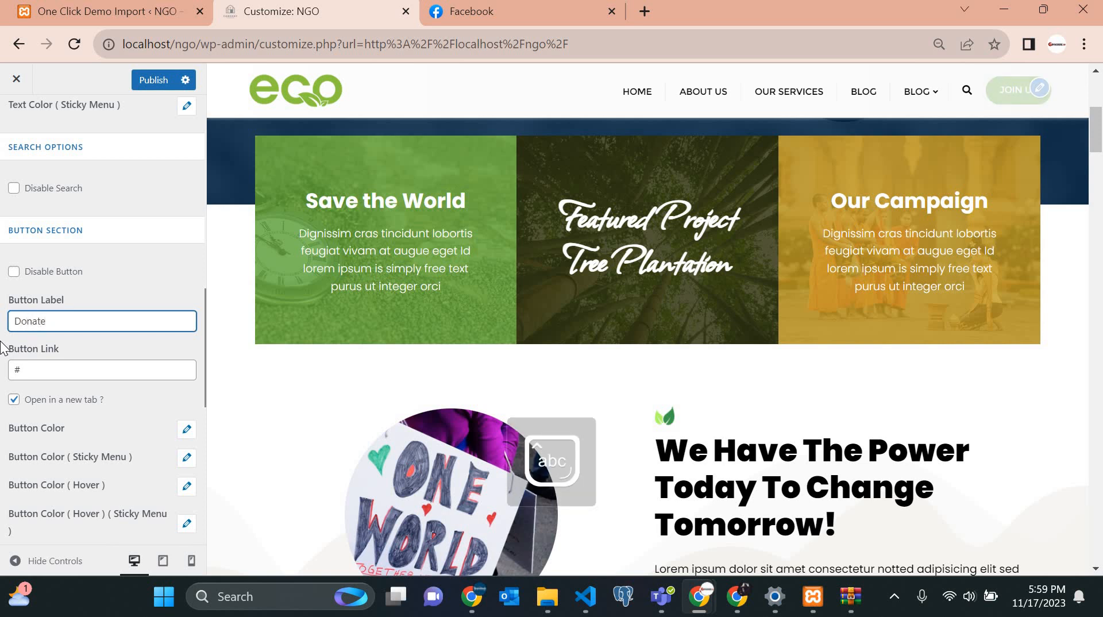
type(" Note")
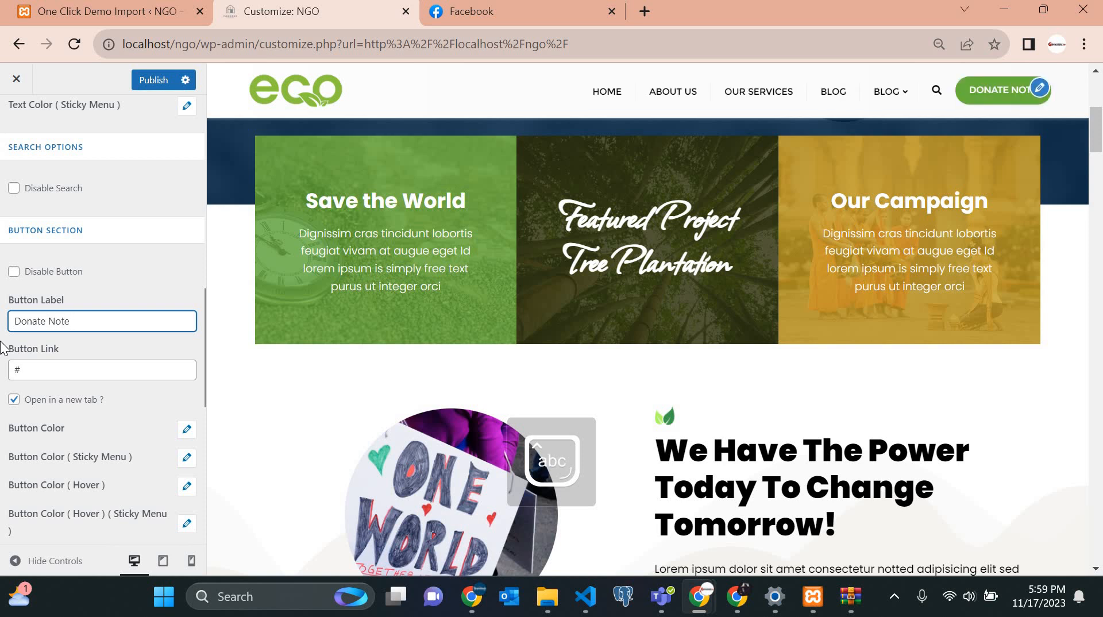
key("BackSpace")
key("BackSpace")
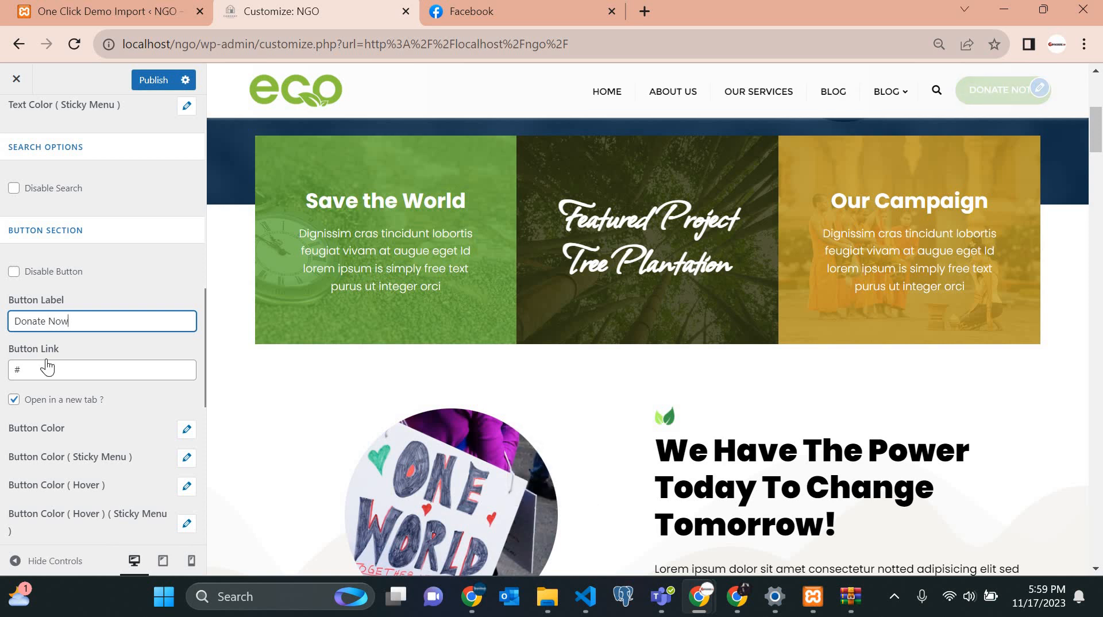
key("Tab")
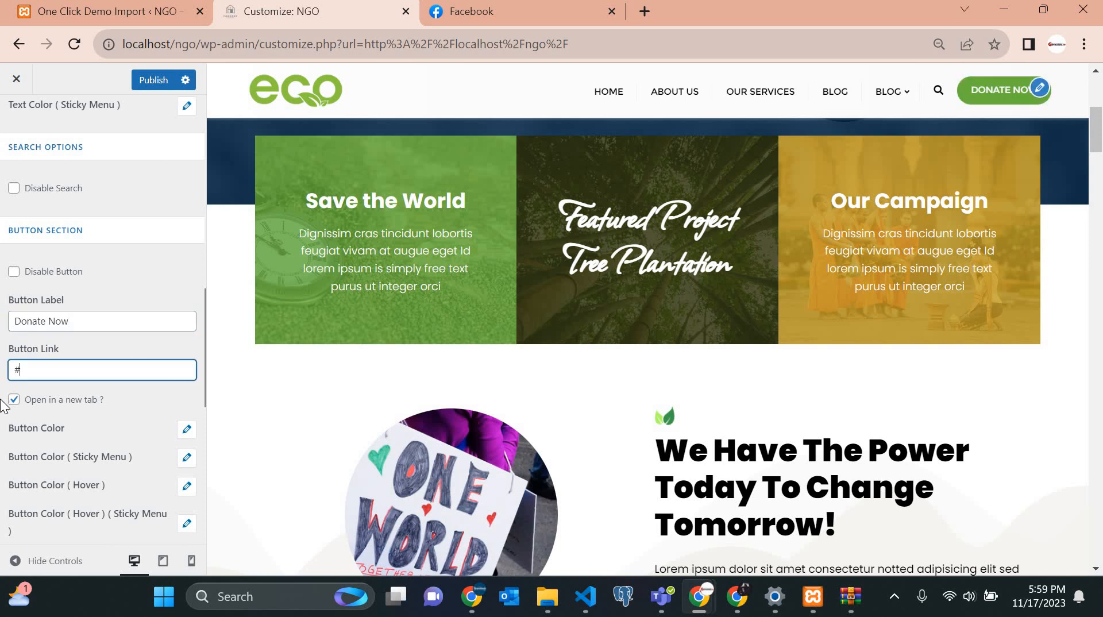
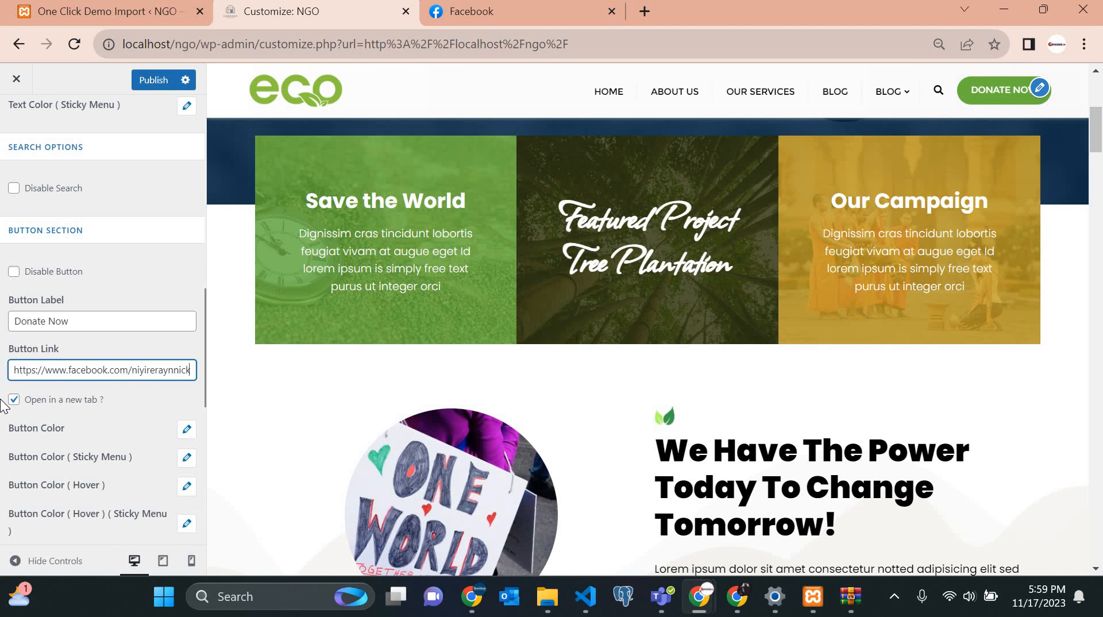
scroll(5, 406, "down", 3)
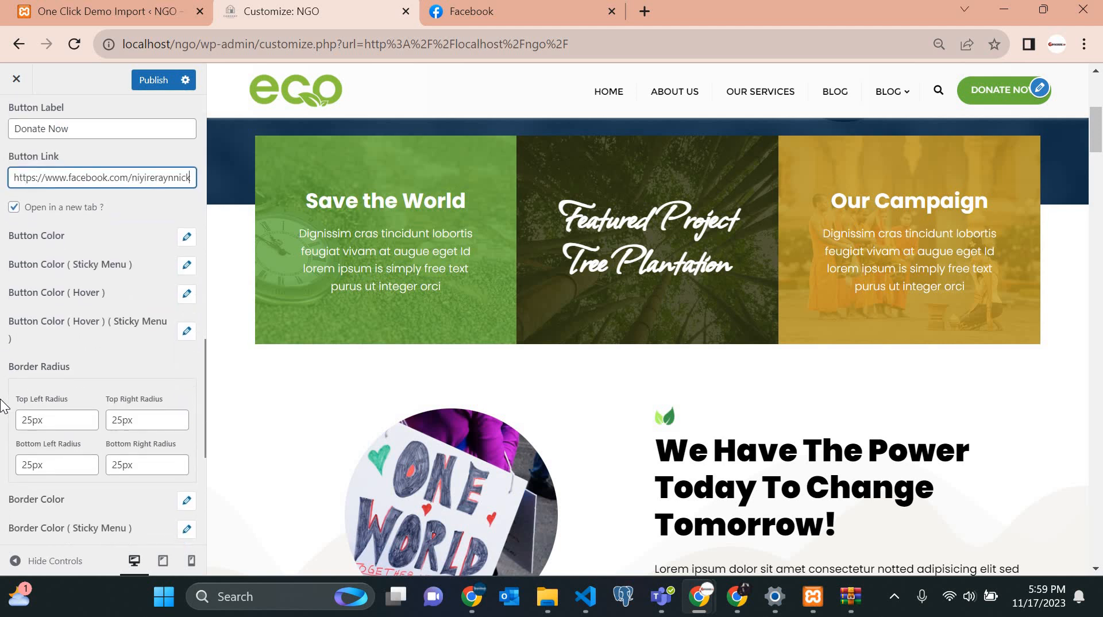
scroll(4, 406, "up", 2)
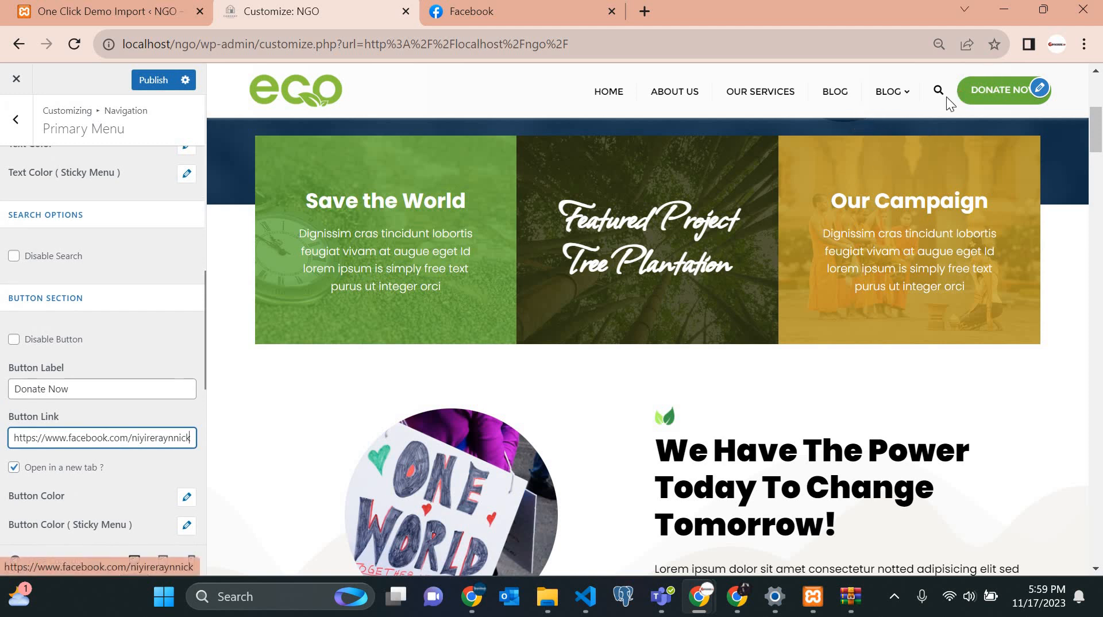
left_click(184, 314)
scroll(184, 323, "down", 3)
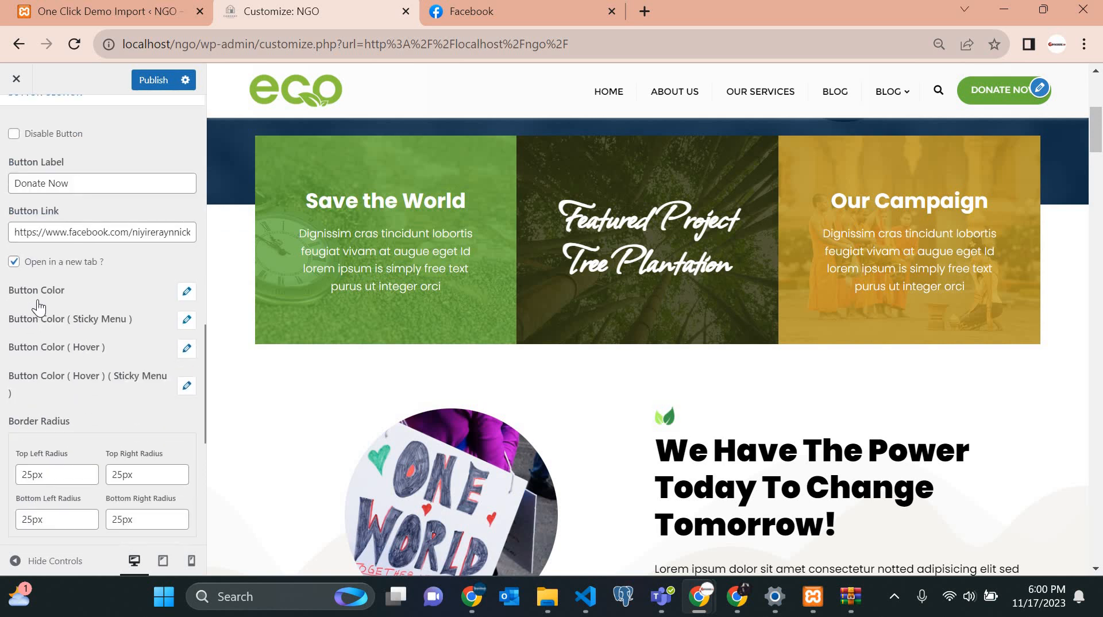
left_click(188, 296)
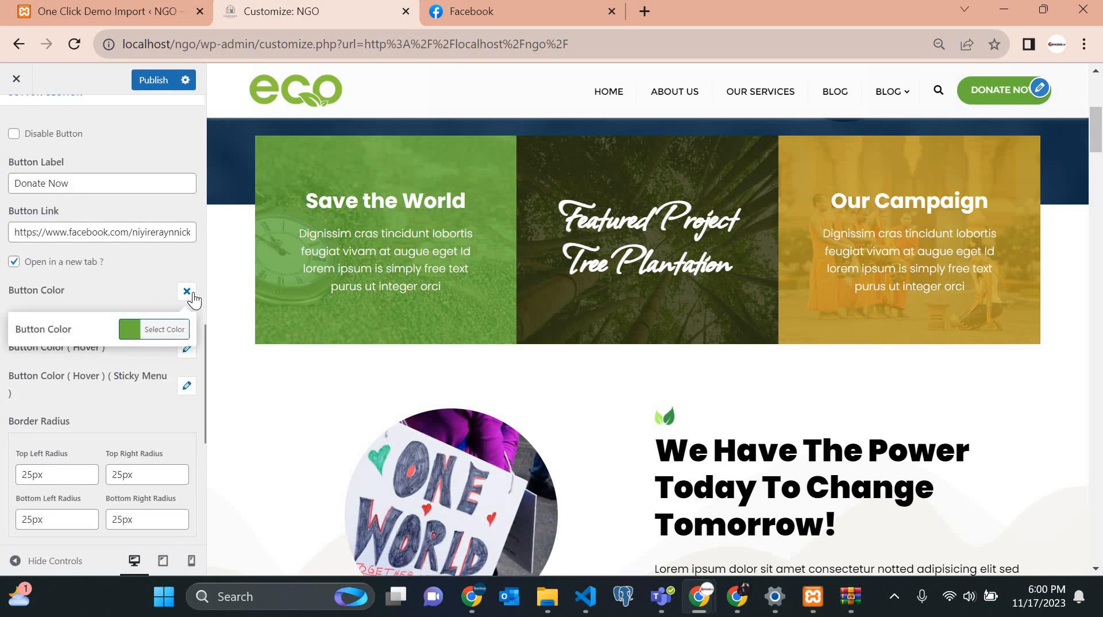
left_click(192, 294)
left_click(192, 294)
left_click(191, 296)
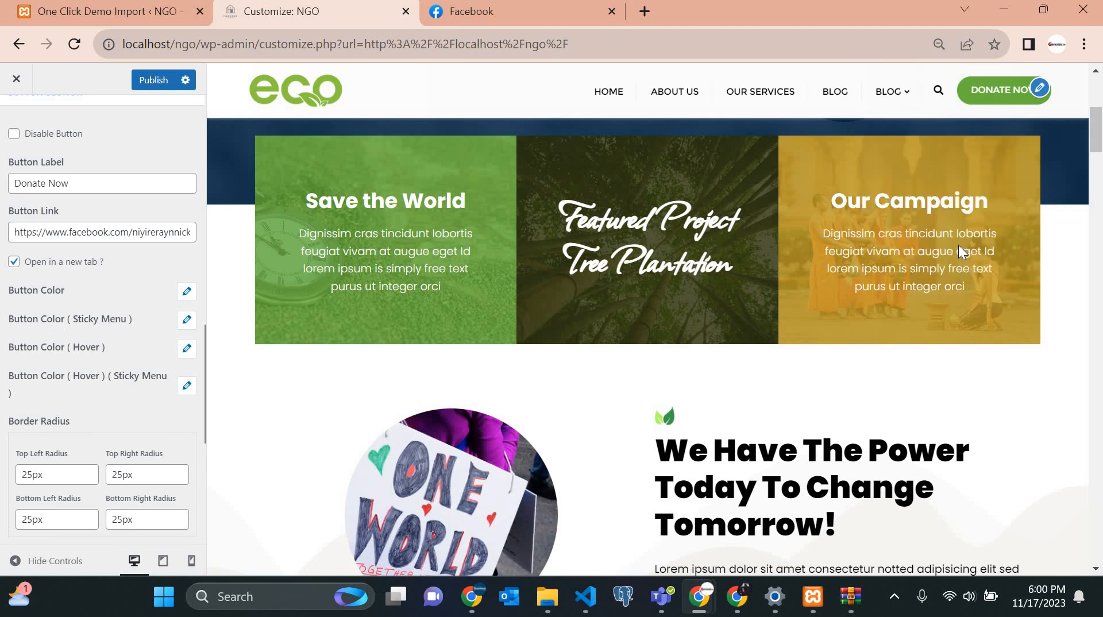
scroll(958, 245, "up", 7)
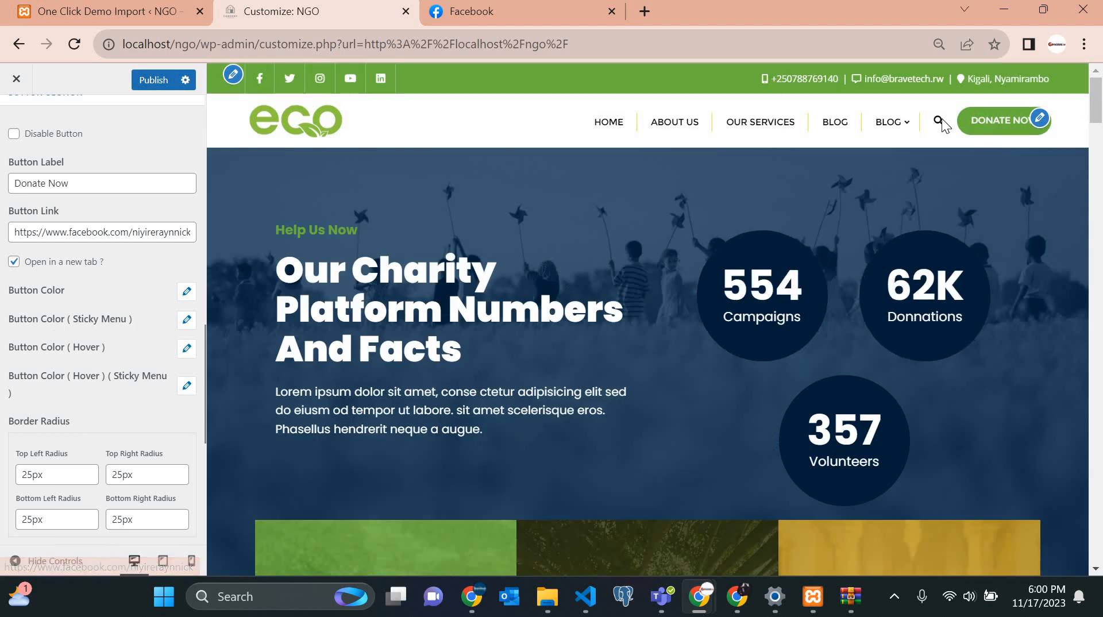
scroll(1034, 89, "down", 6)
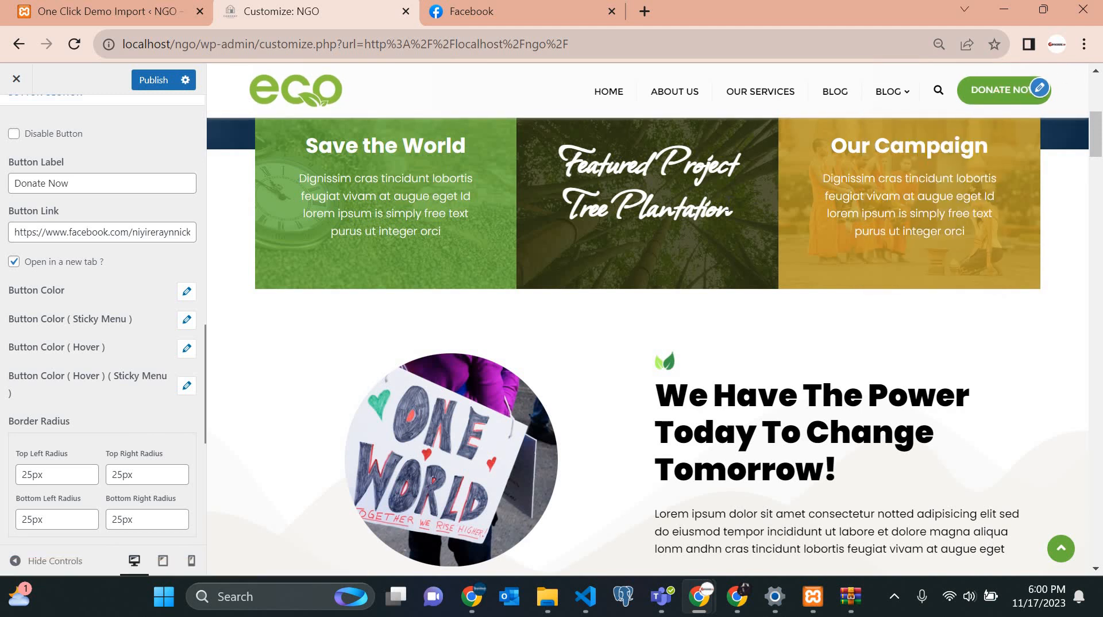
scroll(726, 201, "up", 2)
scroll(726, 201, "down", 4)
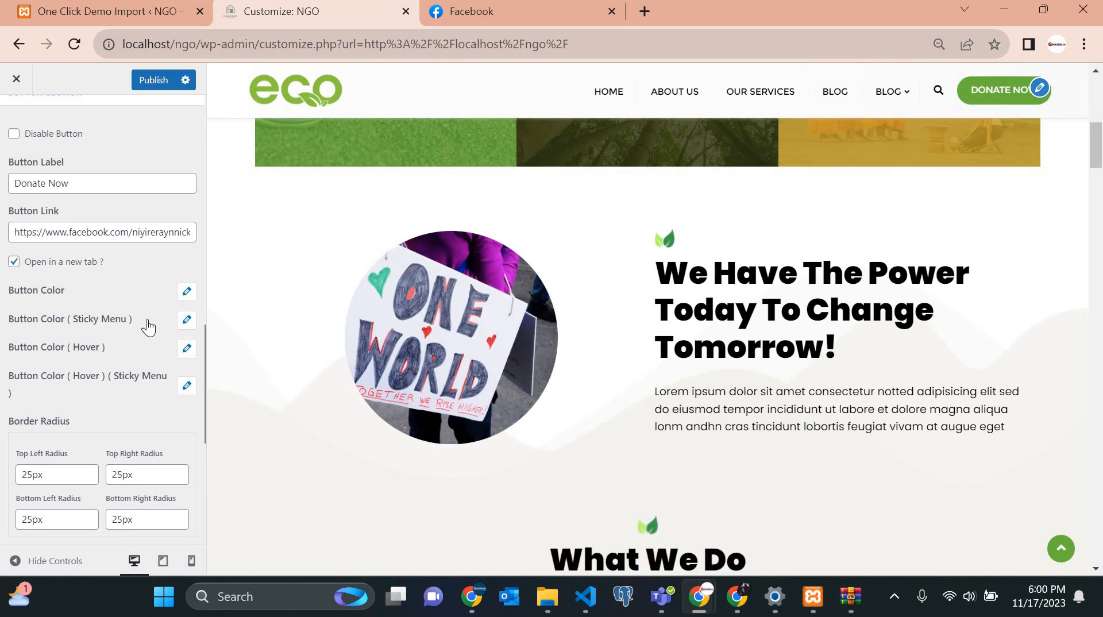
Set the sticky-menu button colour to lighter green #9cdb4a.
left_click(179, 320)
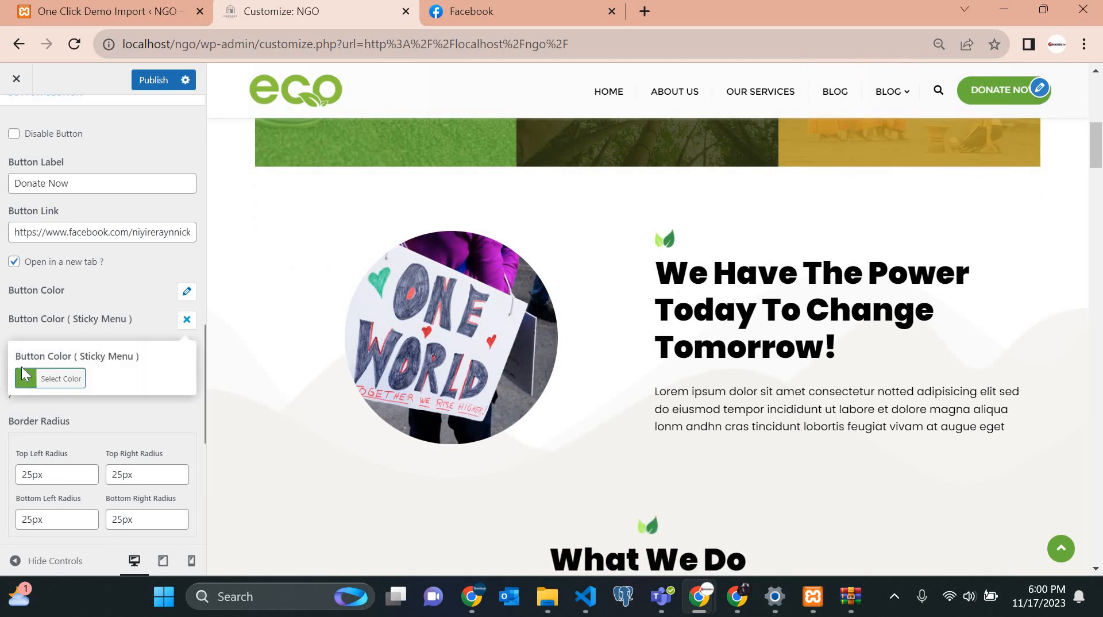
left_click(30, 379)
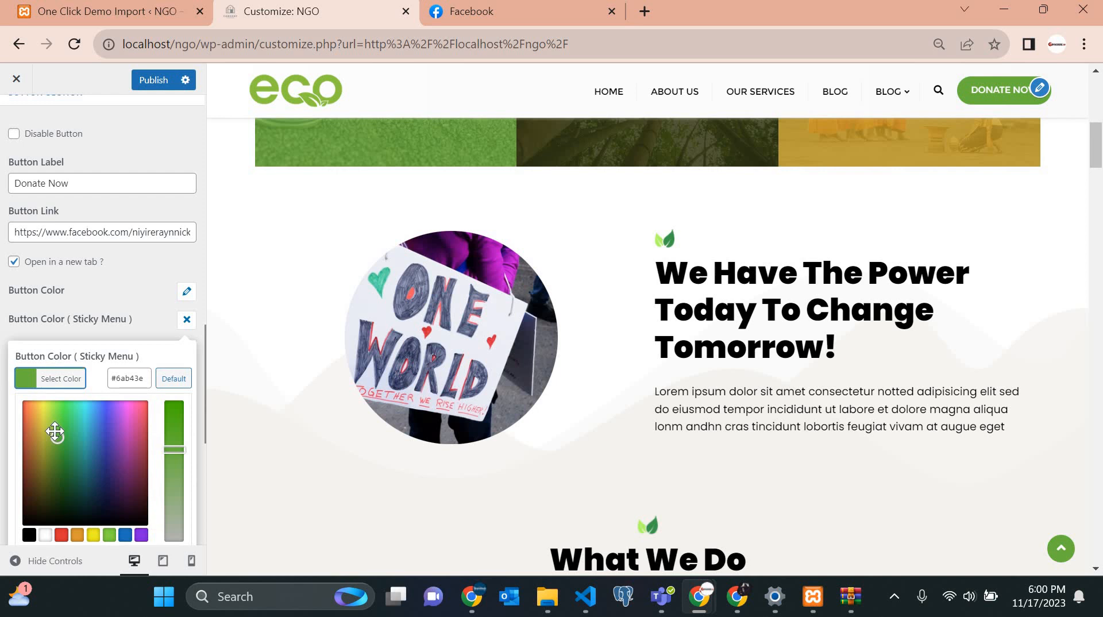
left_click_drag(54, 432, 53, 418)
scroll(640, 319, "up", 6)
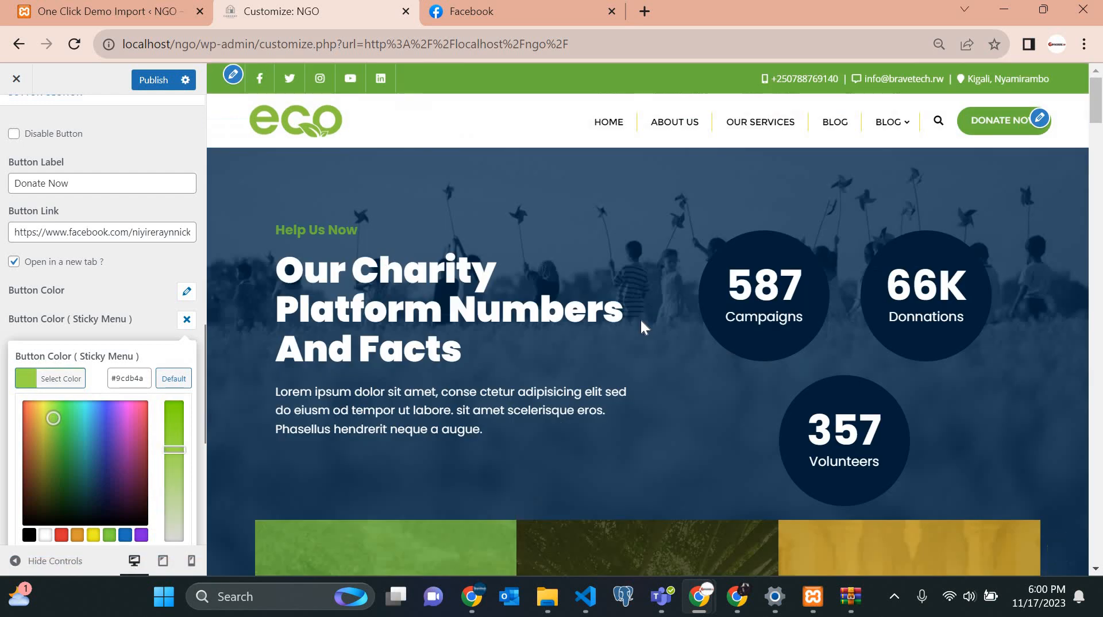
scroll(641, 322, "down", 6)
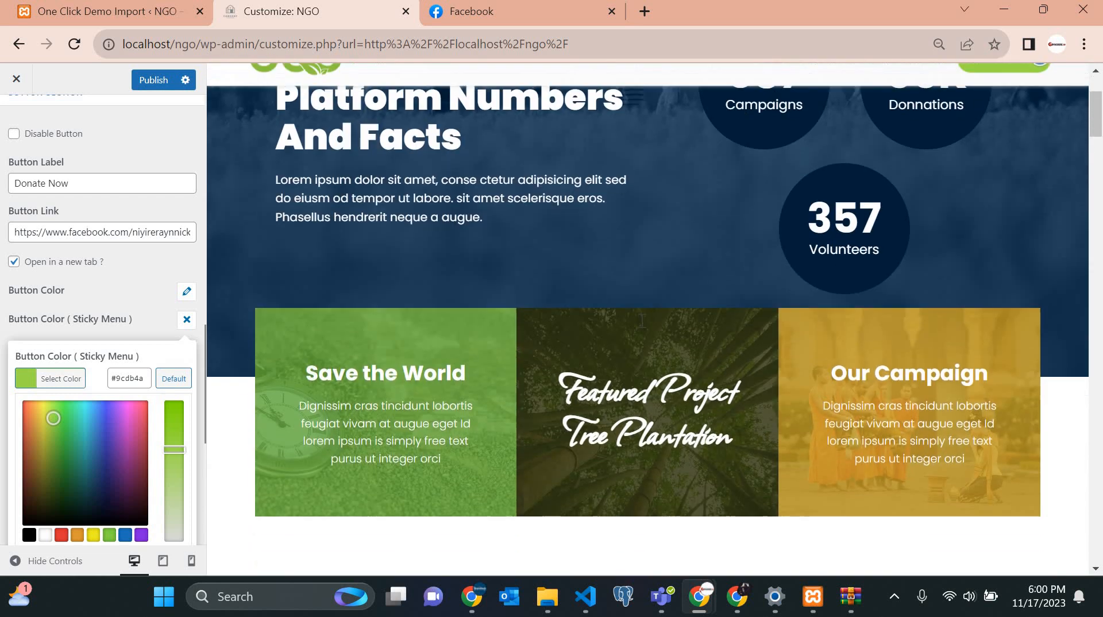
left_click(187, 320)
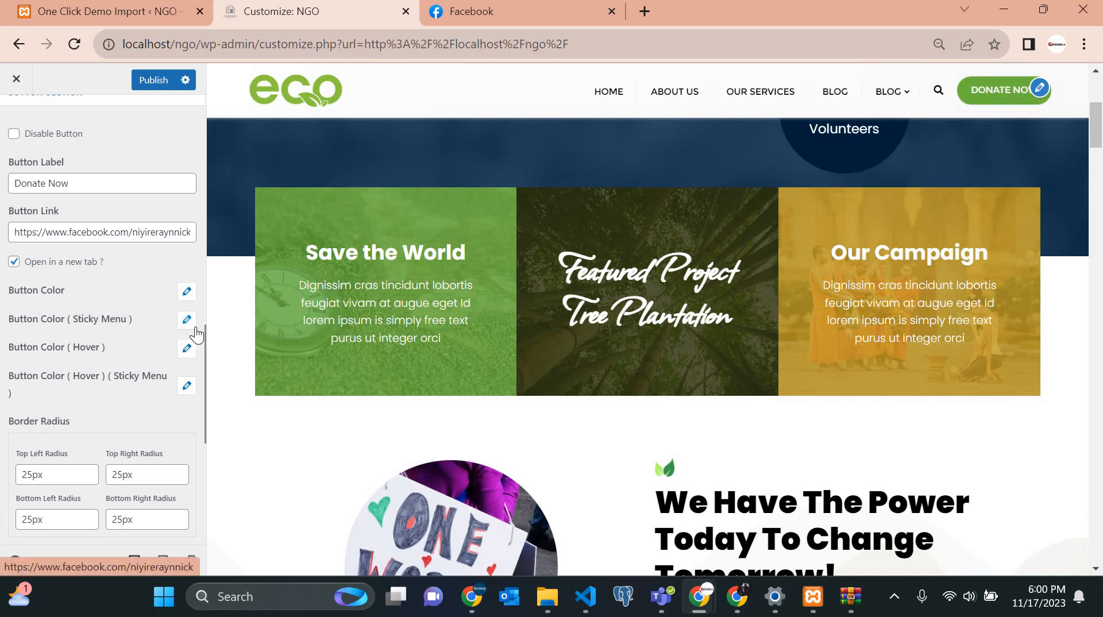
Set the button hover colour to yellow-green #c7d147.
left_click(187, 349)
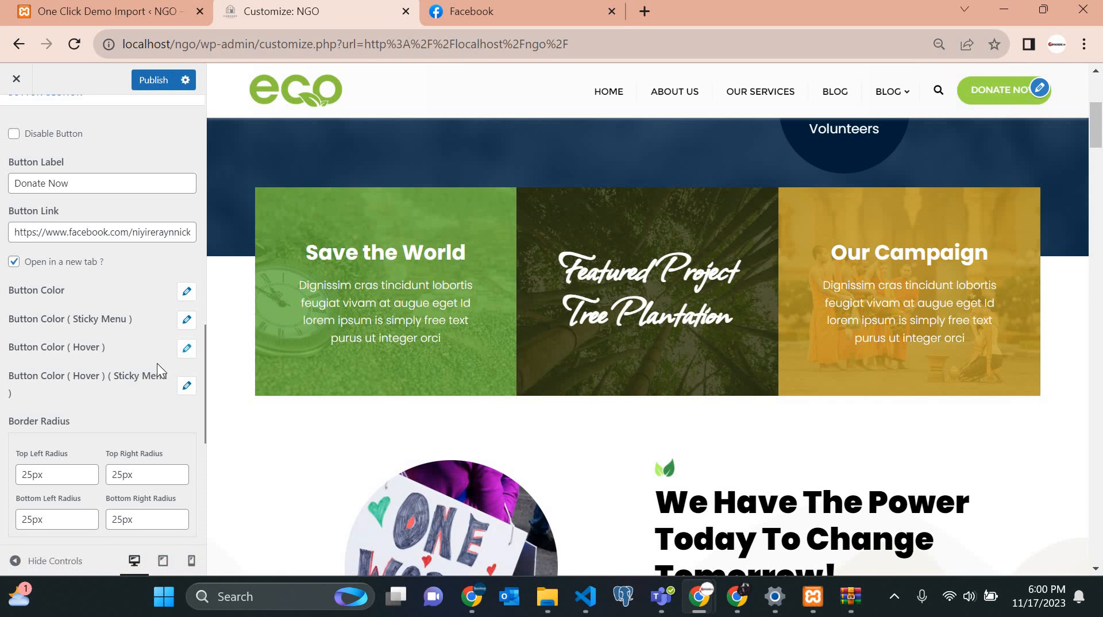
left_click(126, 391)
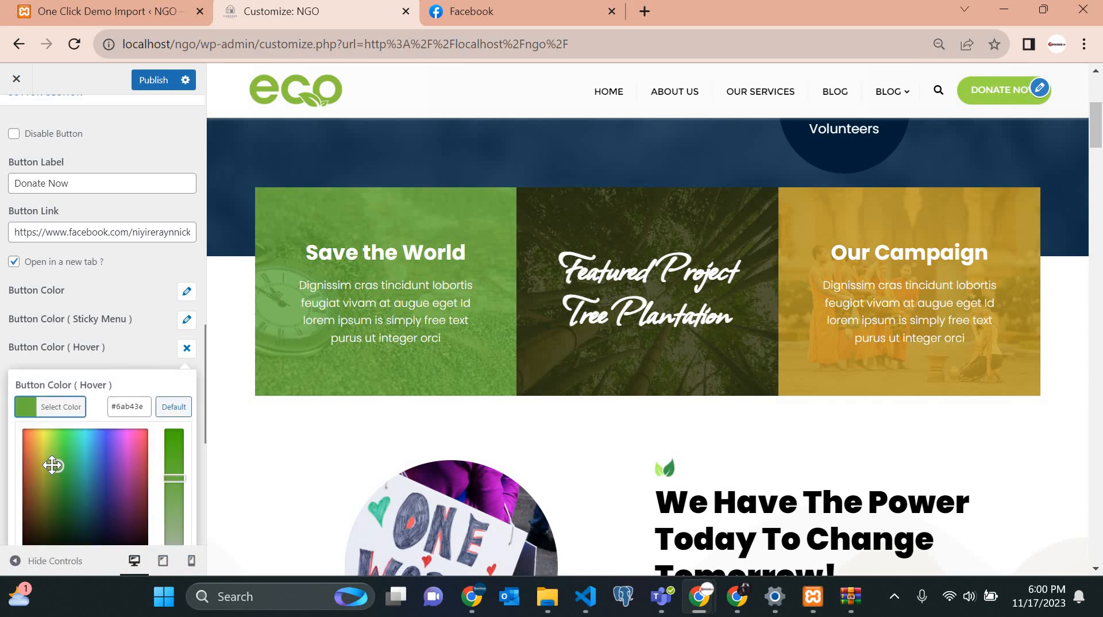
left_click(40, 451)
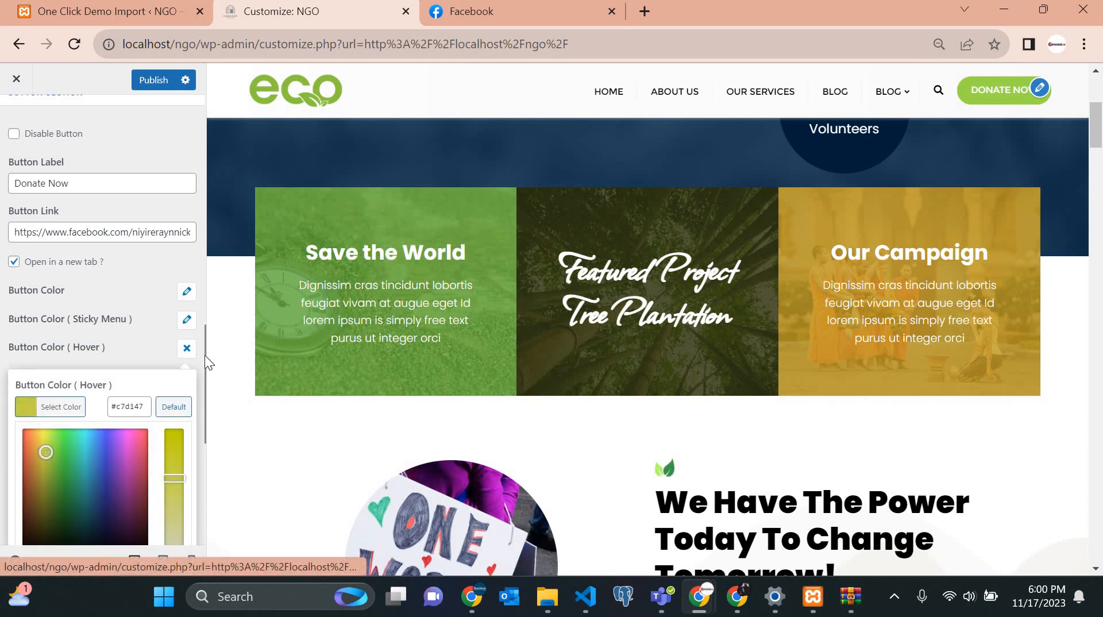
left_click(187, 348)
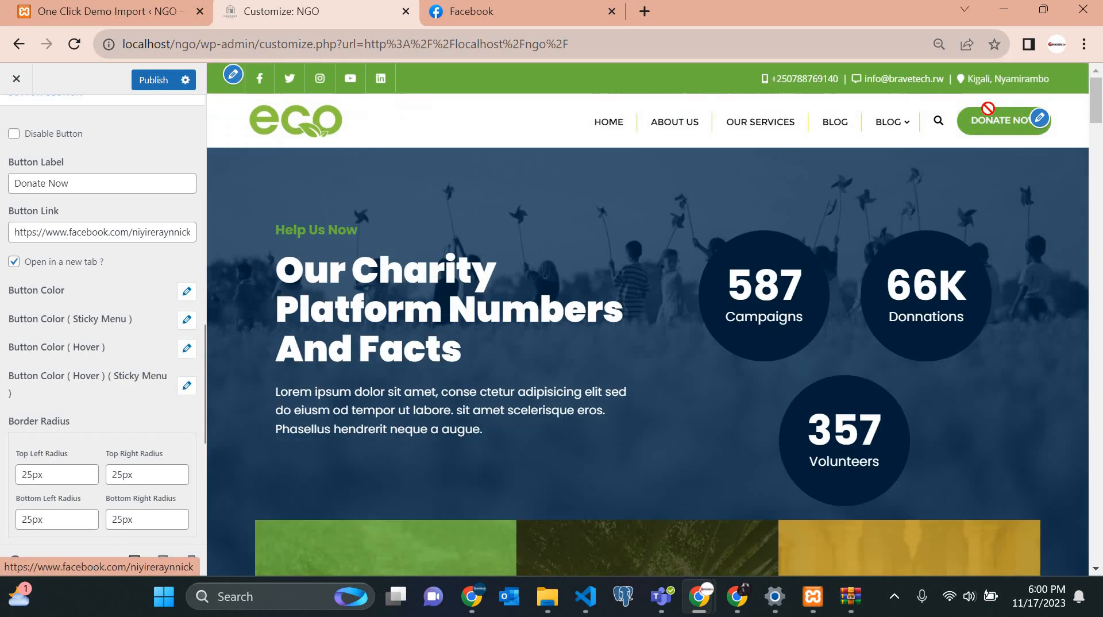
scroll(985, 91, "up", 5)
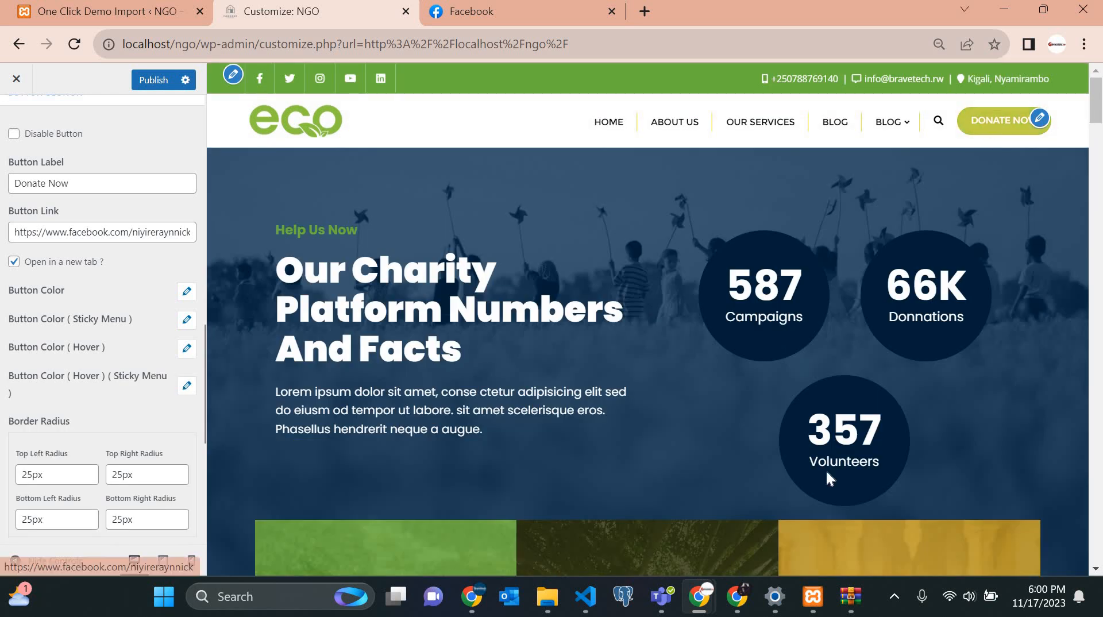
scroll(826, 470, "down", 10)
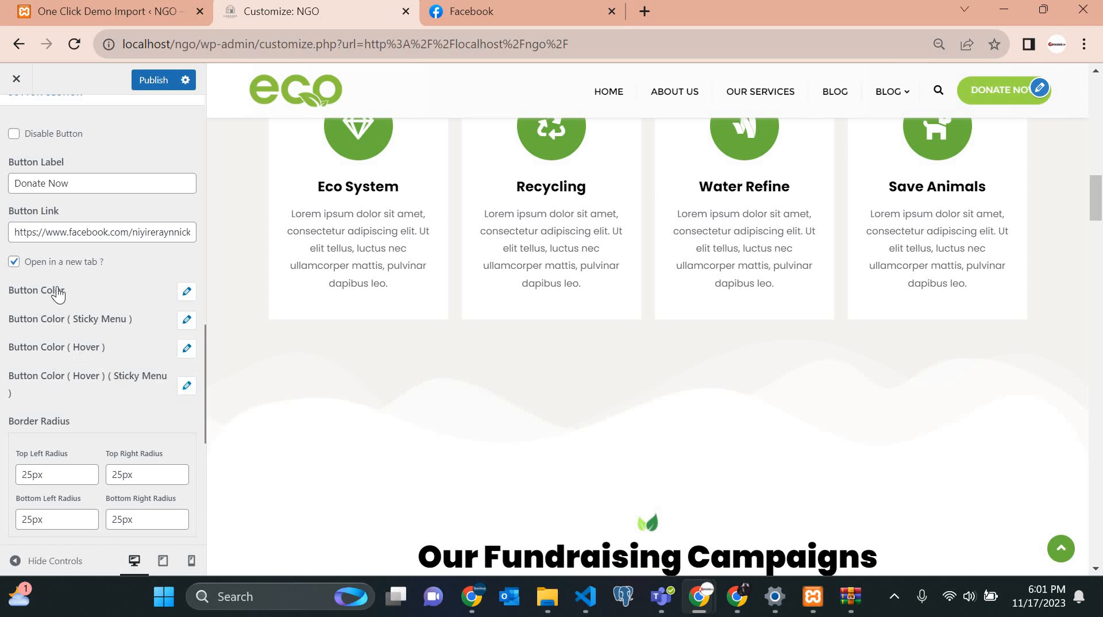
scroll(108, 337, "down", 7)
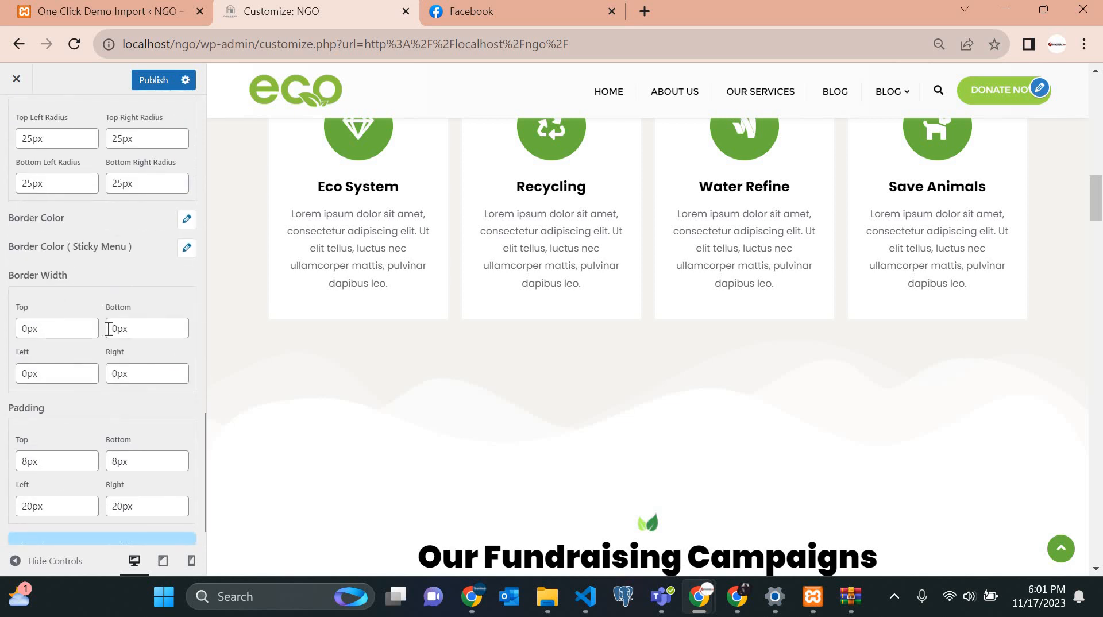
scroll(108, 327, "up", 8)
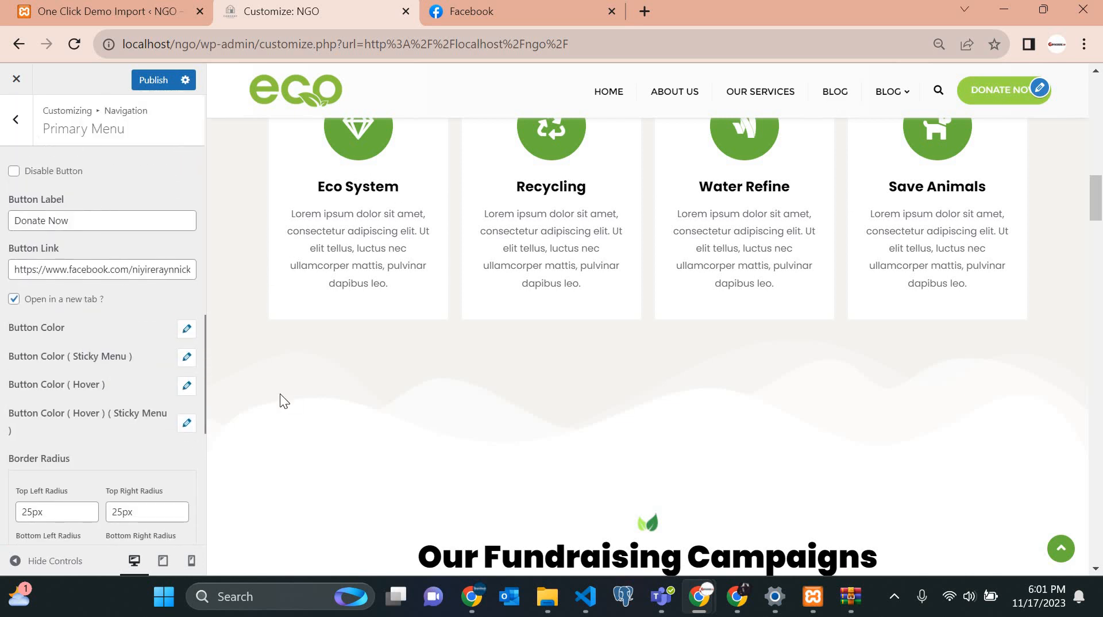
scroll(74, 454, "down", 3)
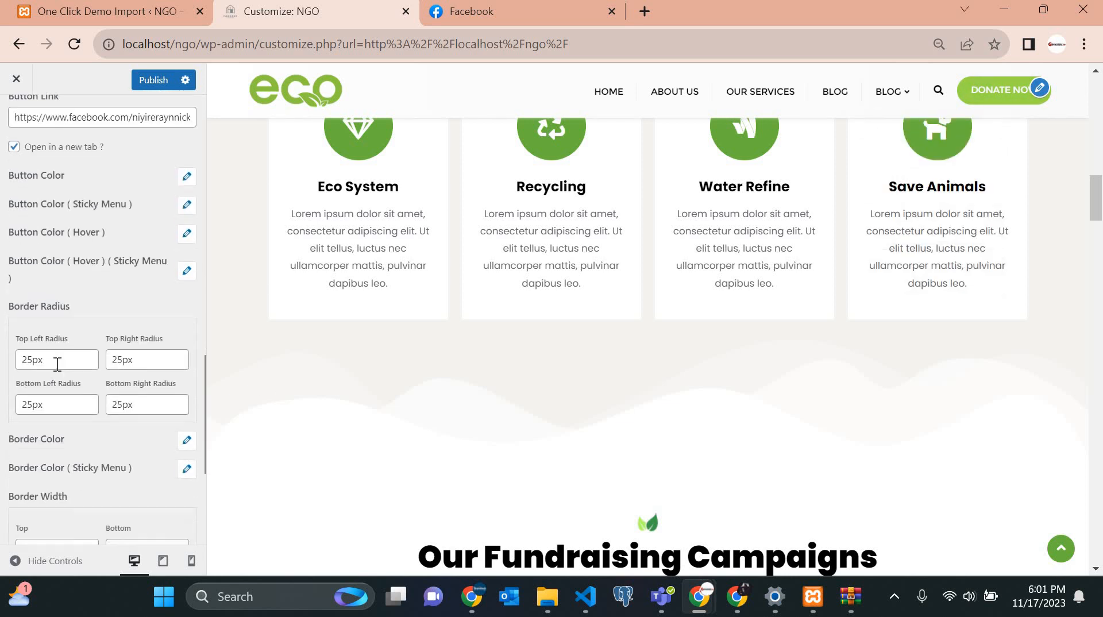
left_click(57, 364)
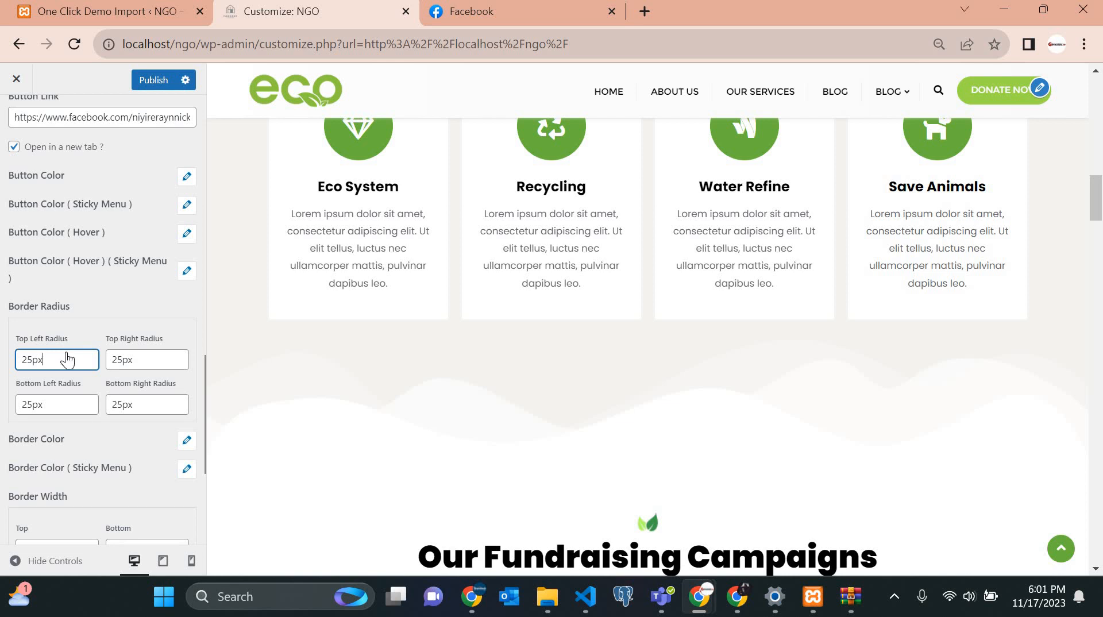
scroll(67, 359, "up", 8)
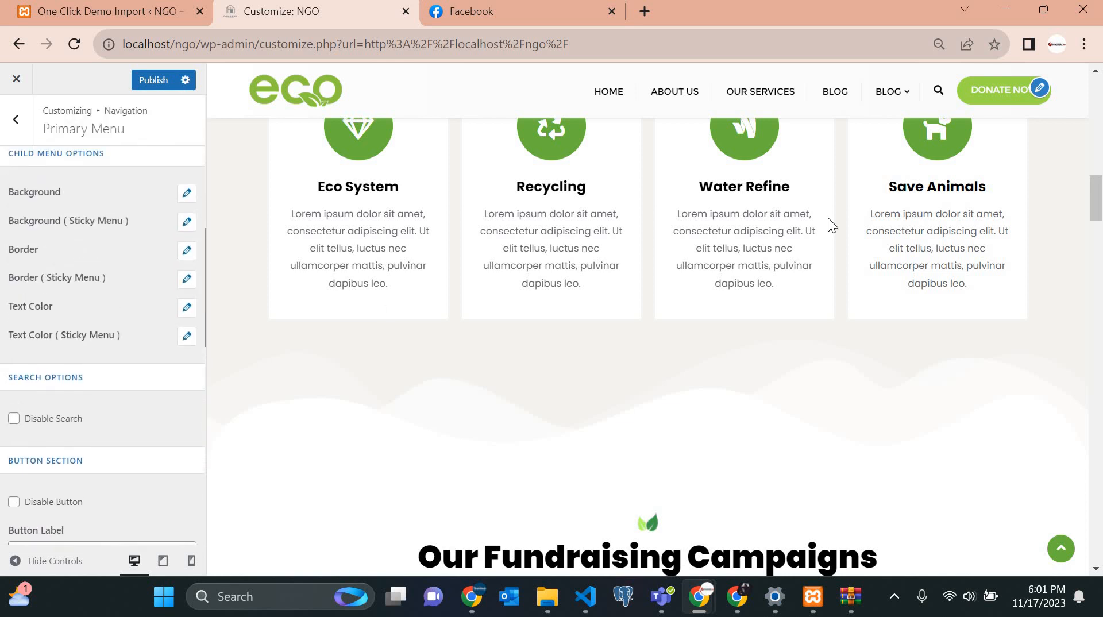
scroll(829, 219, "up", 10)
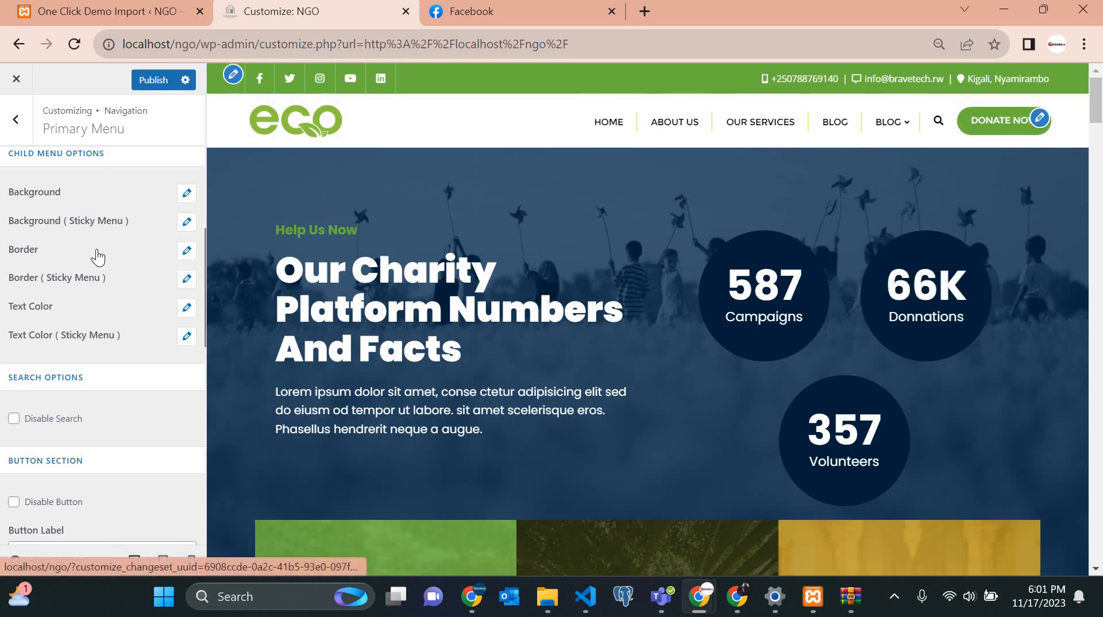
scroll(98, 259, "up", 5)
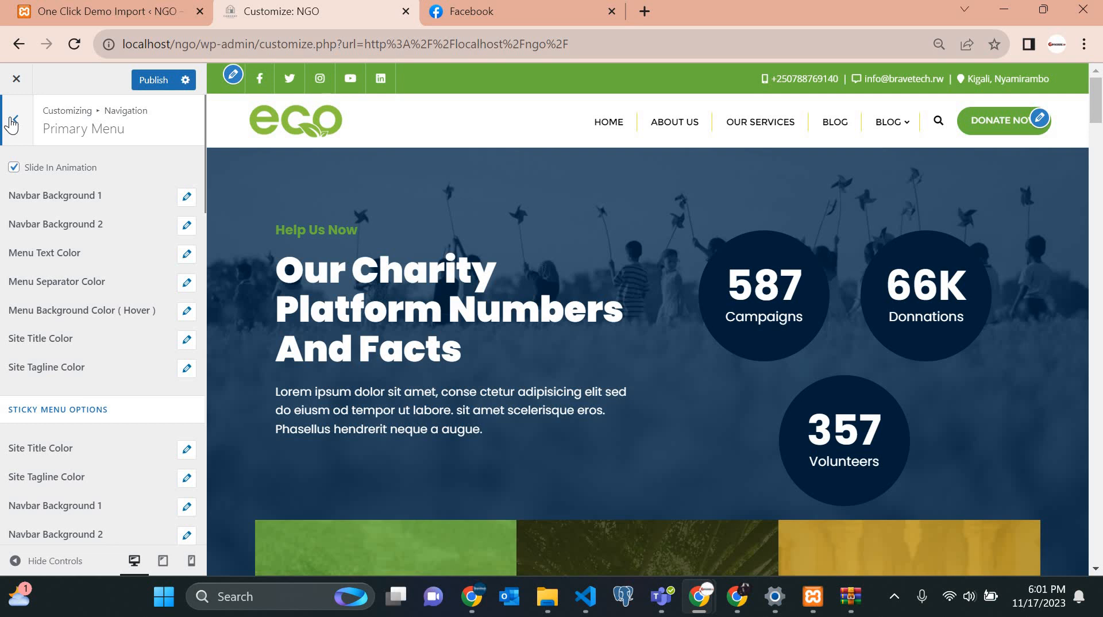
Publish the header button changes, glance at the Mobile Menu settings, and return to Navigation.
left_click(17, 121)
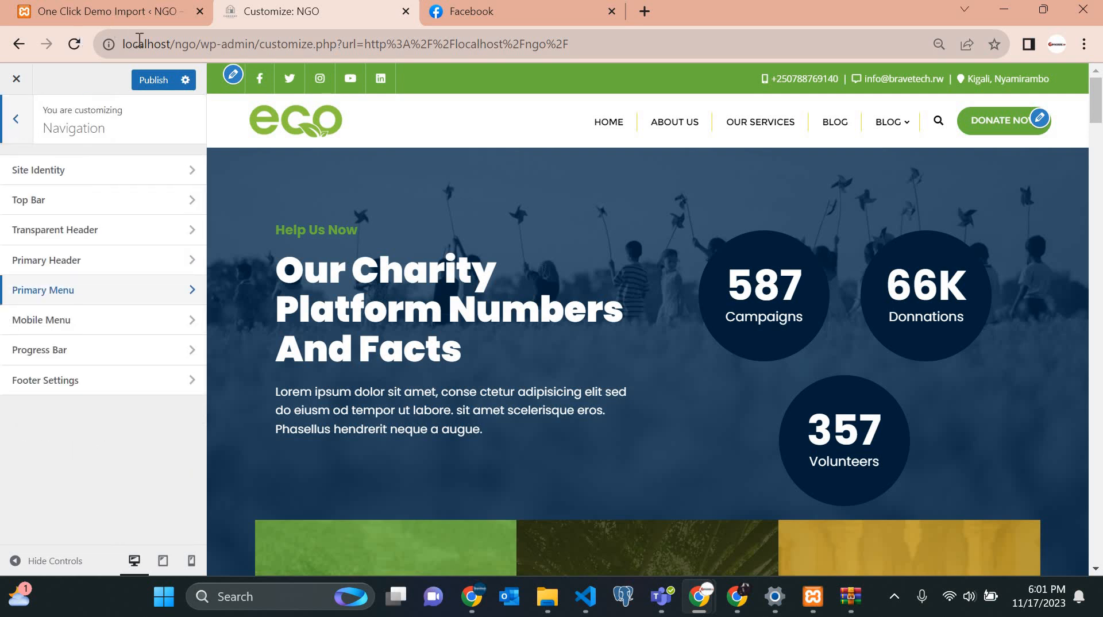
left_click(153, 79)
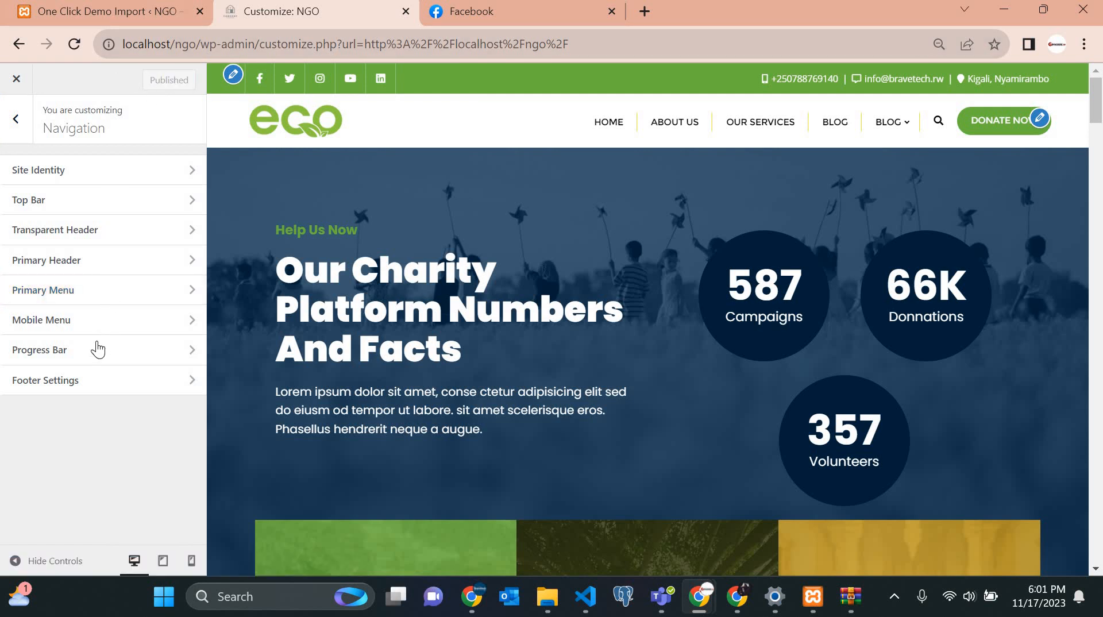
left_click(59, 321)
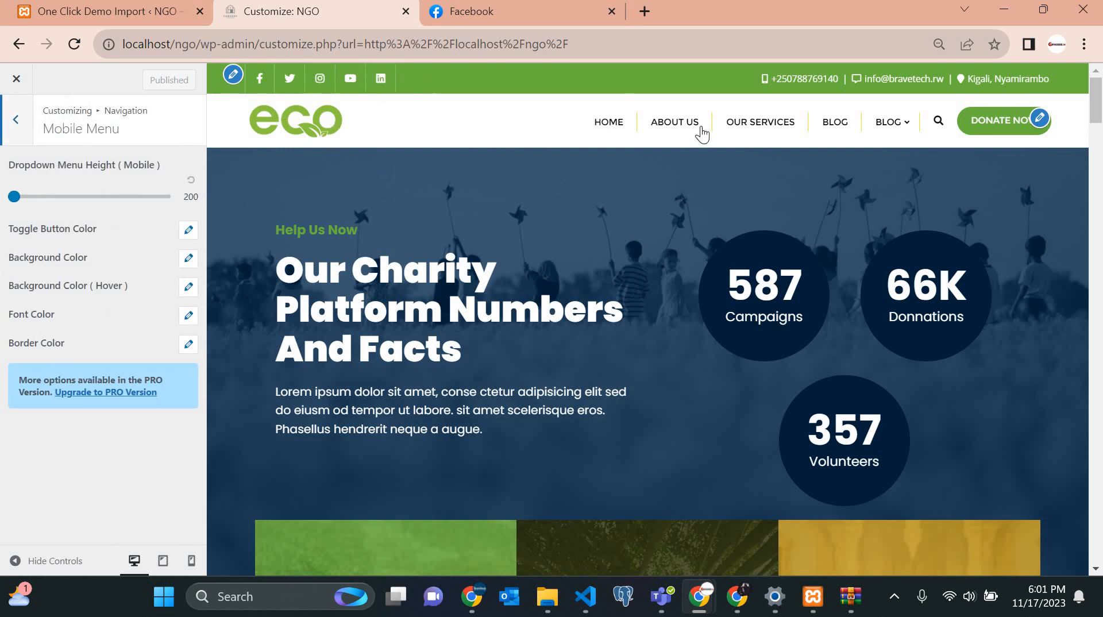
left_click(15, 122)
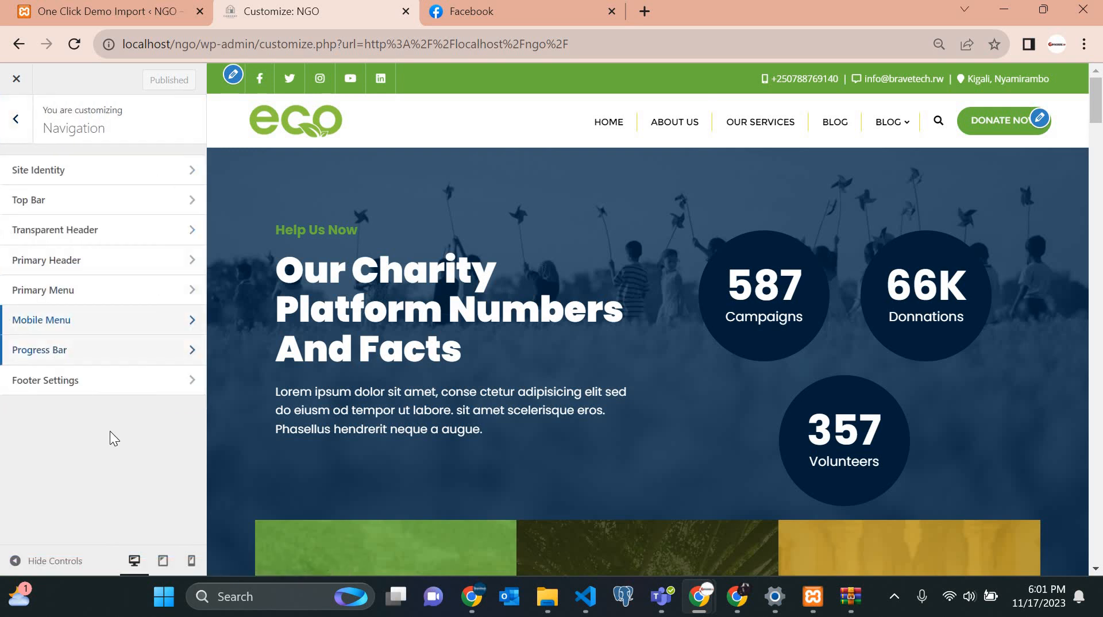
Try showing the progress bar with a #29bbce background, then revert it to Hide.
left_click(59, 350)
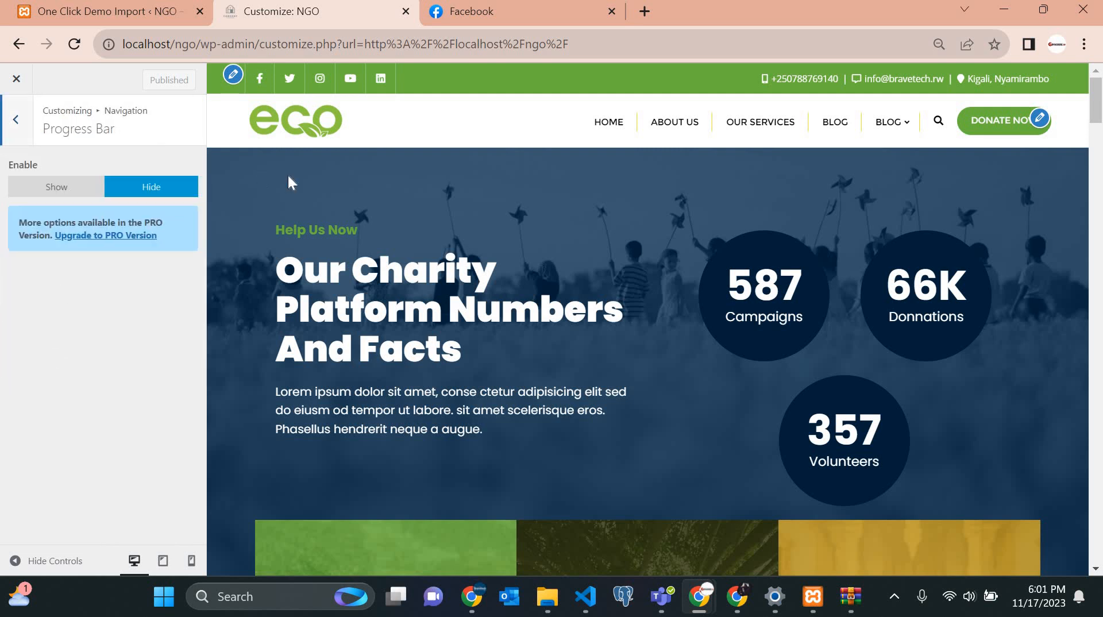
left_click(62, 195)
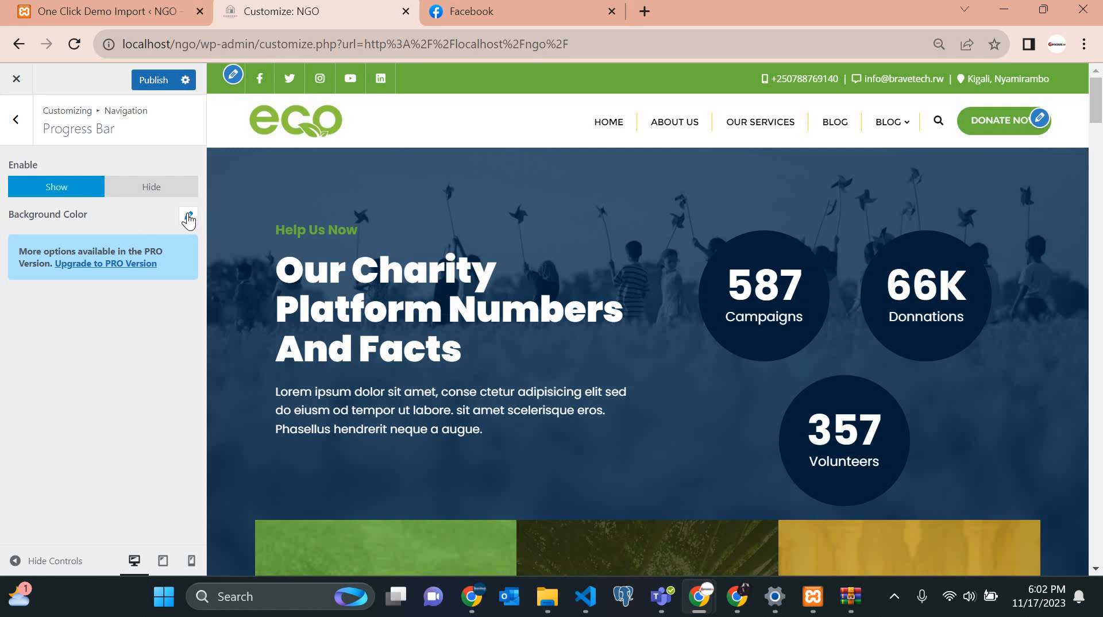
left_click(189, 220)
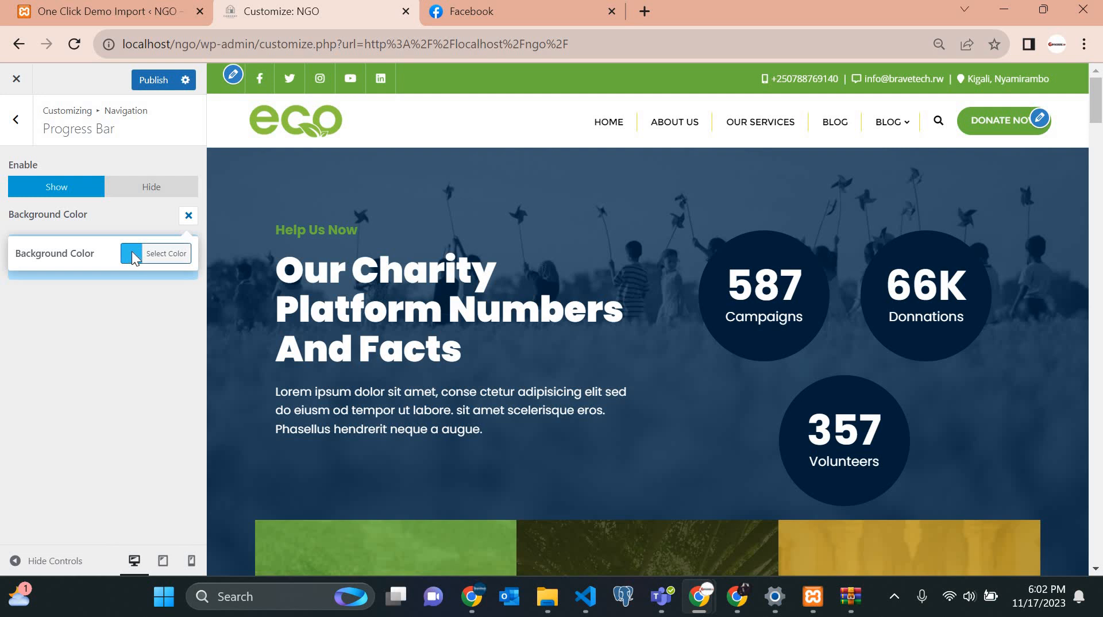
left_click(132, 250)
left_click_drag(91, 305, 89, 321)
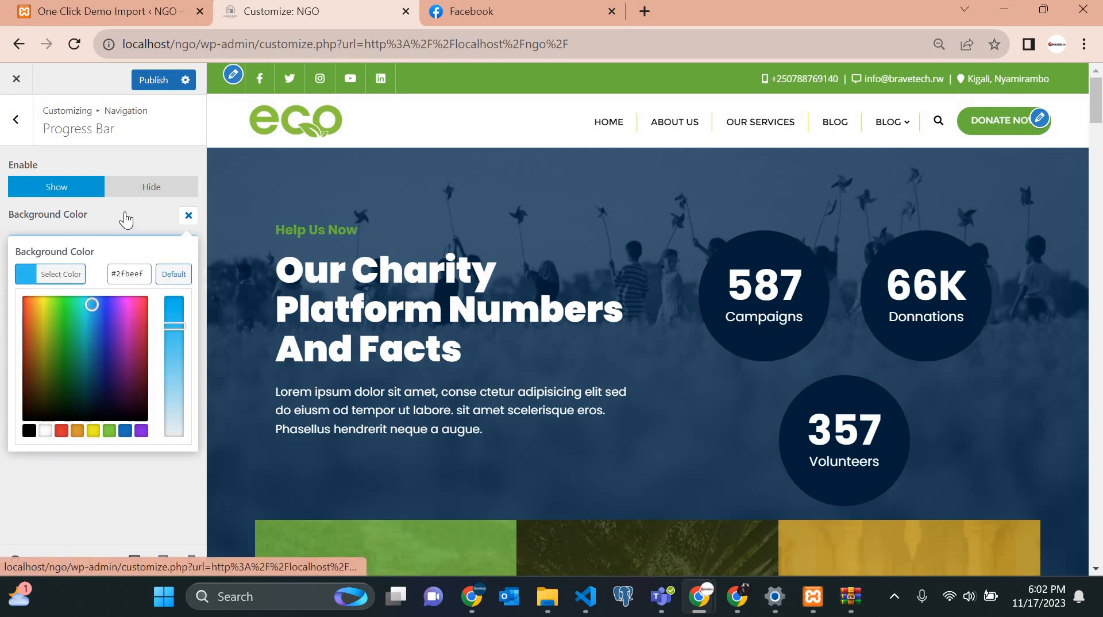
left_click(142, 195)
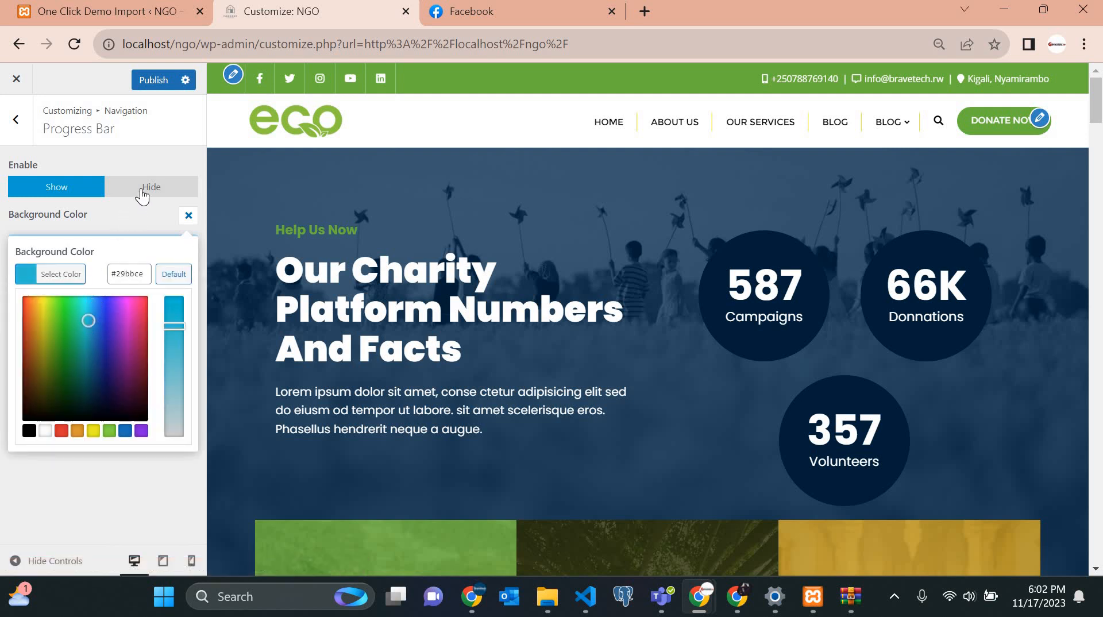
left_click(15, 121)
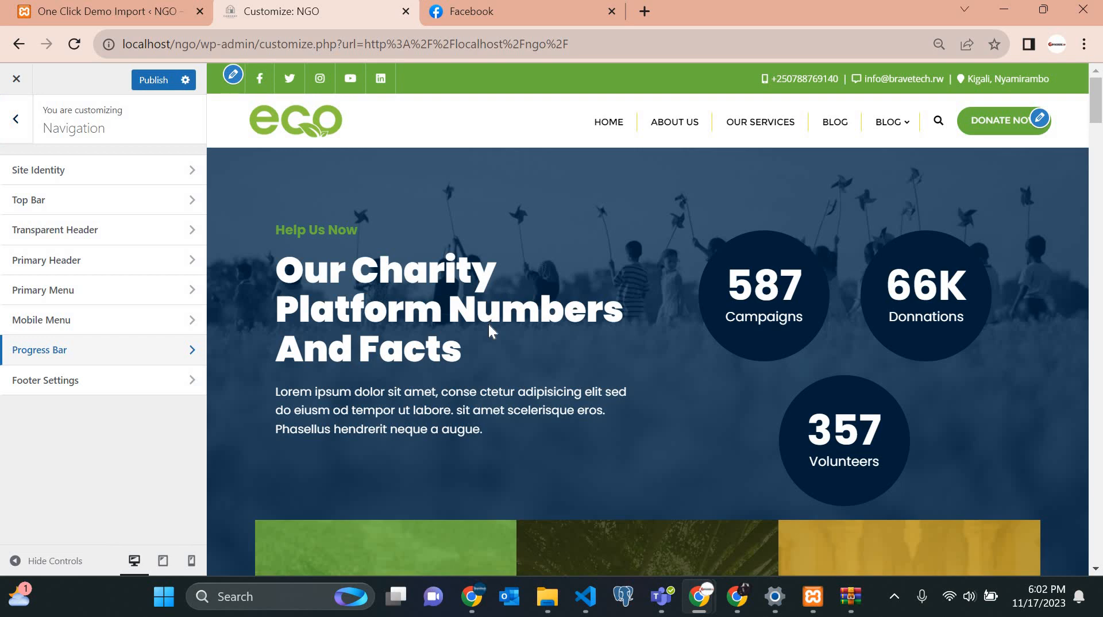
Scroll through the homepage preview, then open the Footer Settings section.
scroll(488, 324, "down", 15)
scroll(488, 329, "down", 20)
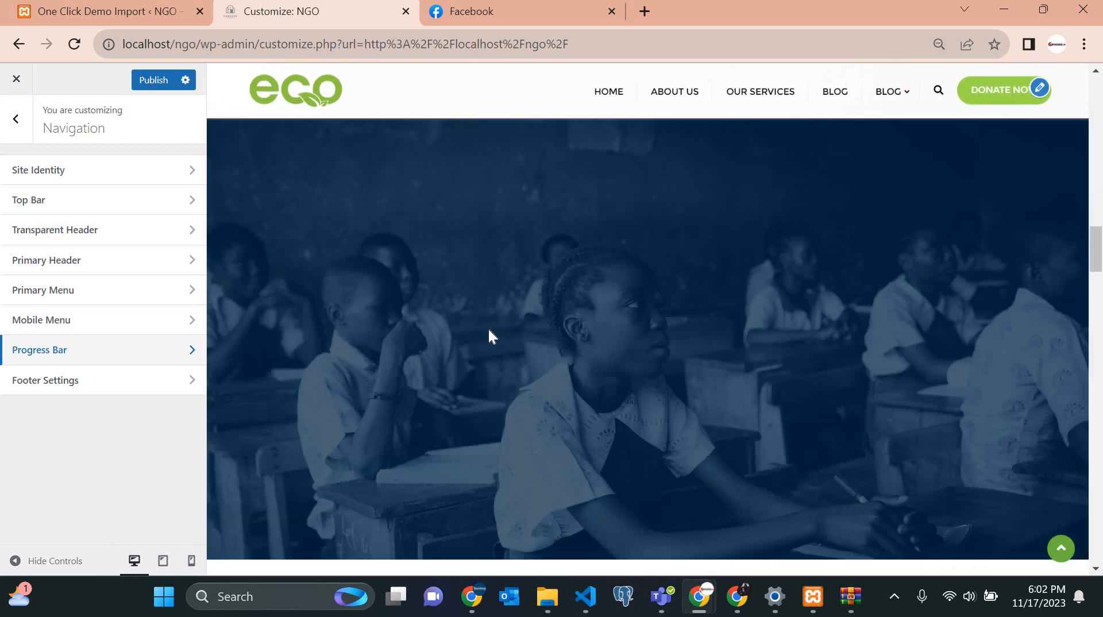
scroll(489, 329, "up", 20)
scroll(488, 329, "up", 10)
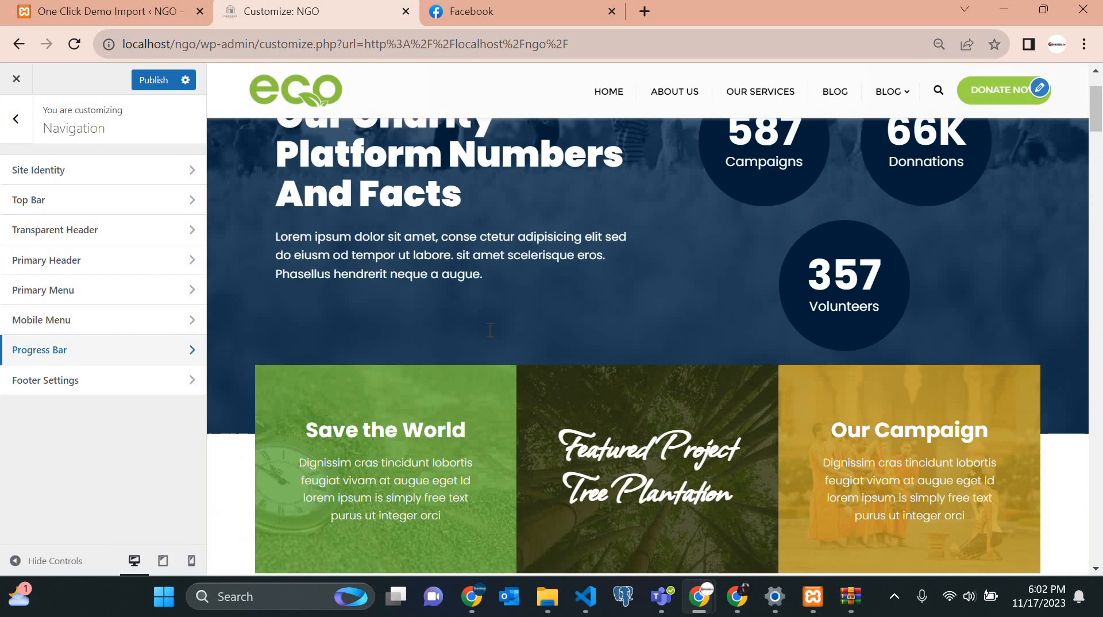
scroll(488, 327, "down", 2)
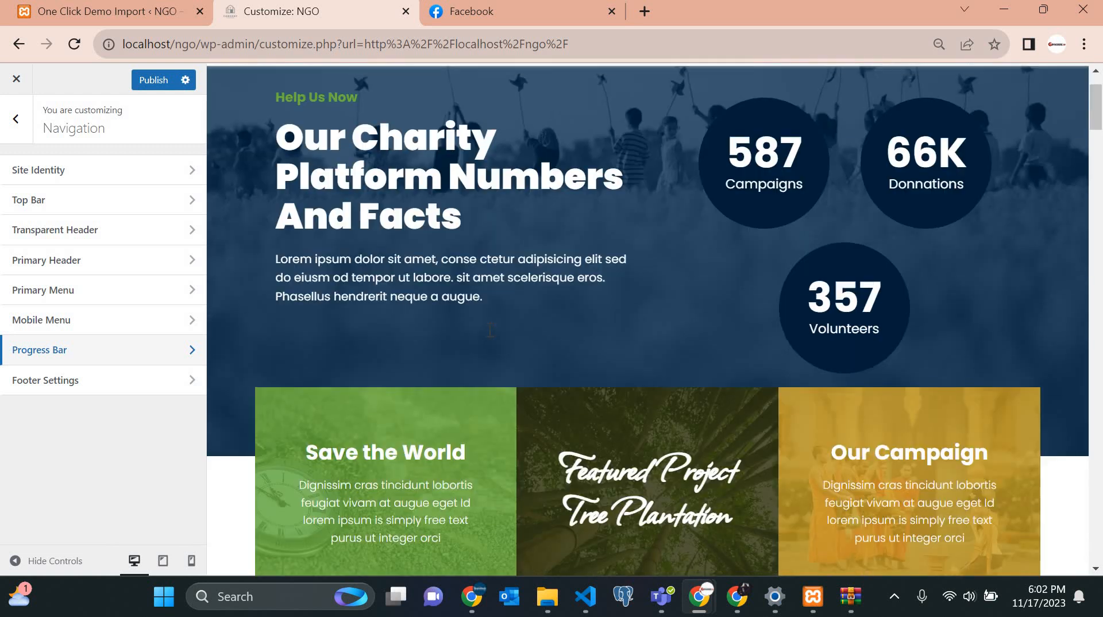
scroll(488, 328, "up", 2)
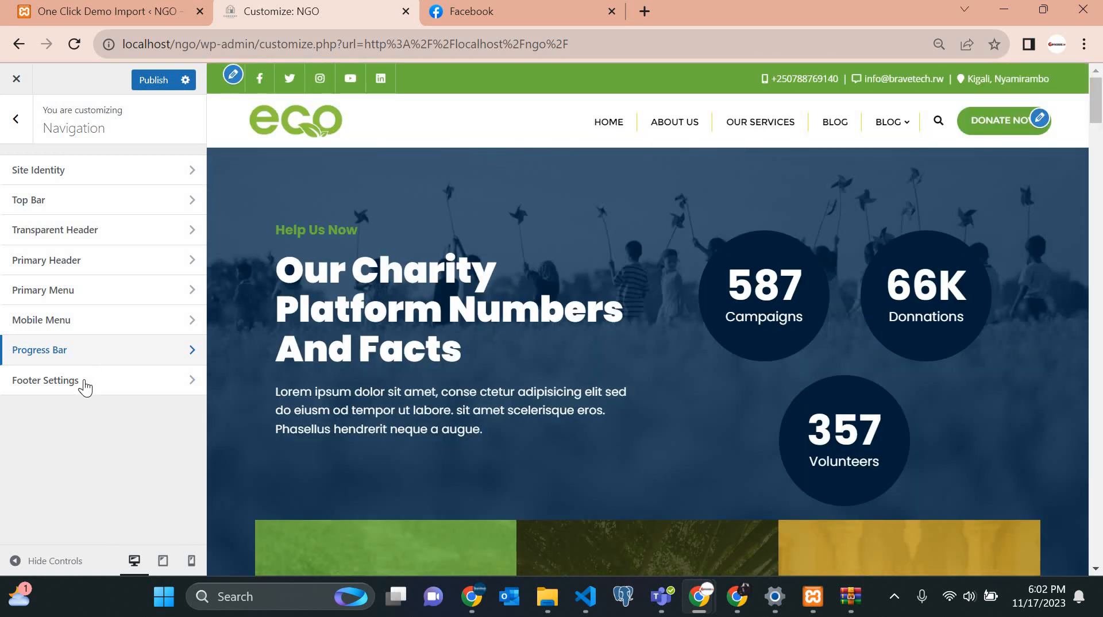
left_click(87, 384)
Inspect the footer links and copyright line in the preview.
scroll(86, 385, "down", 3)
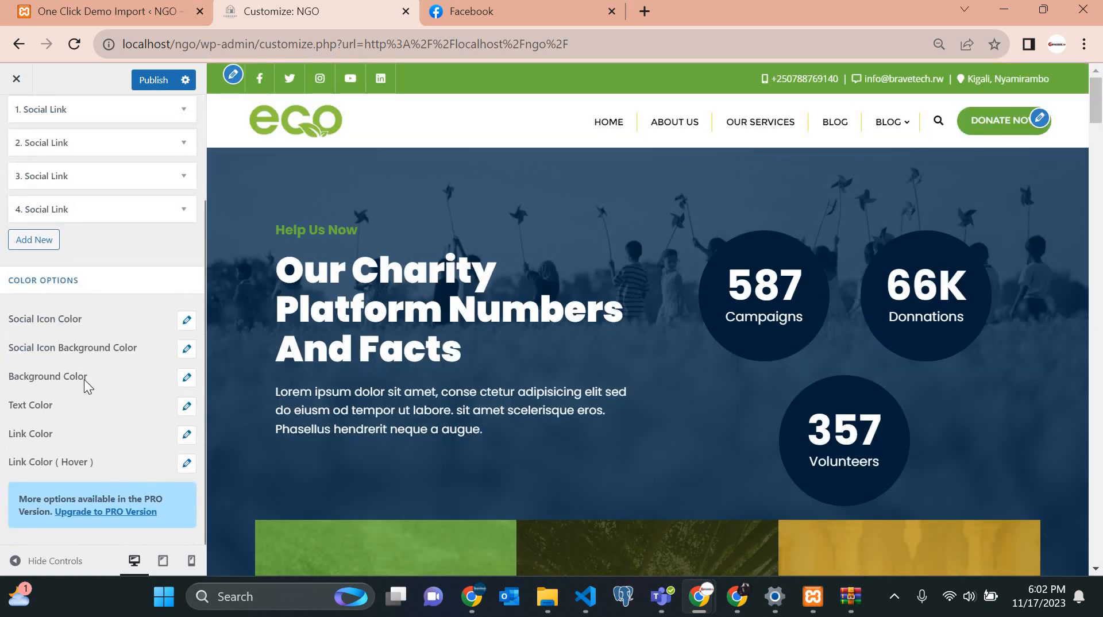
scroll(86, 385, "up", 3)
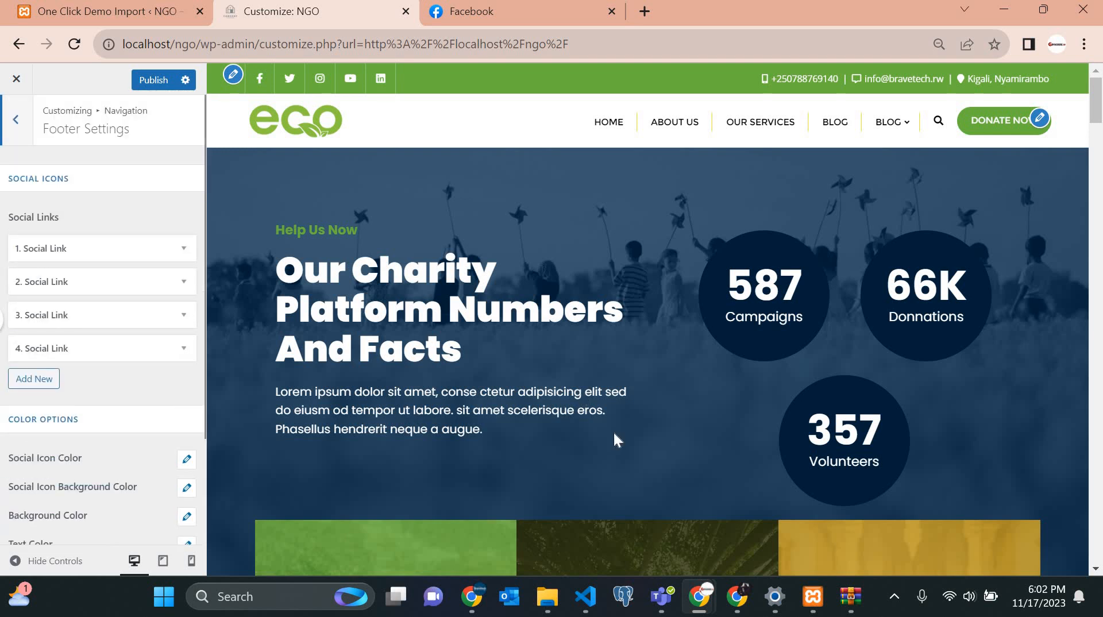
scroll(613, 432, "down", 20)
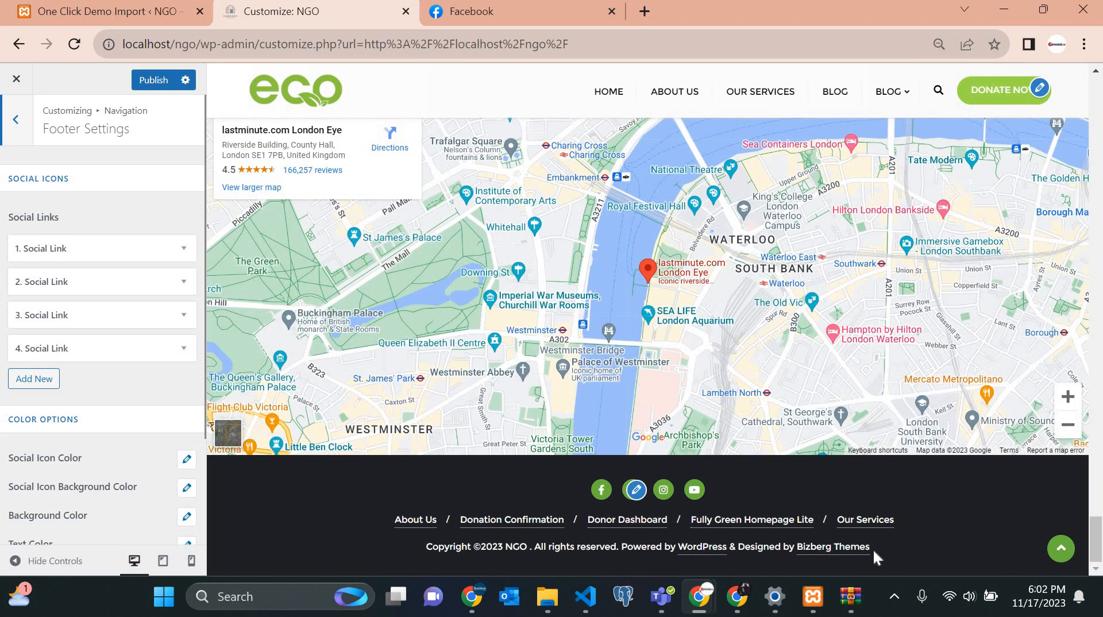
left_click_drag(677, 567, 370, 486)
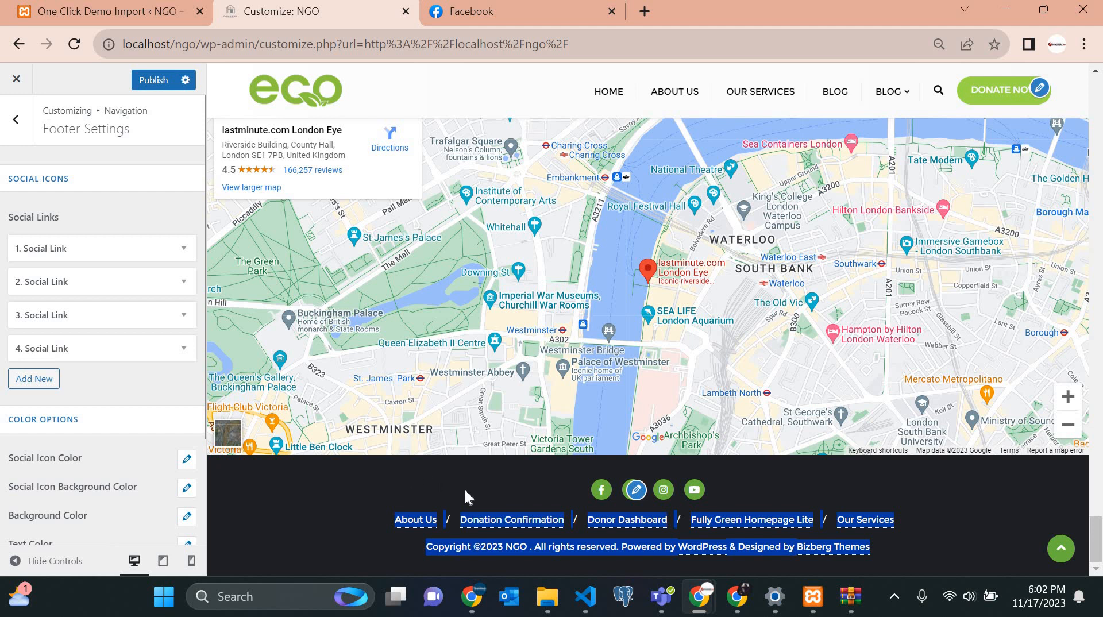
left_click(758, 528)
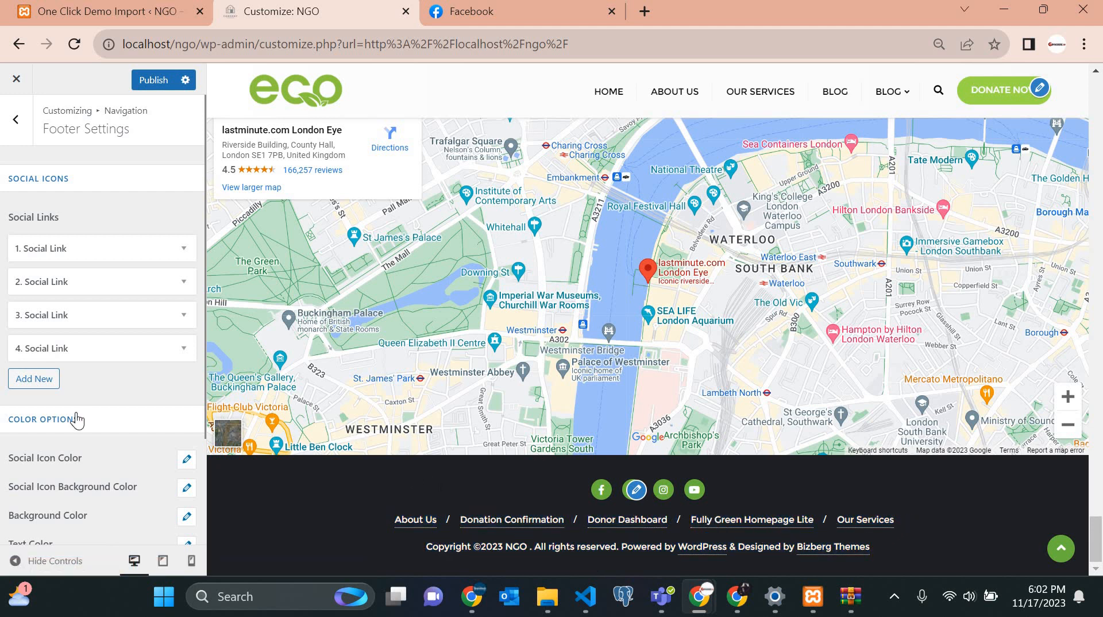
scroll(77, 420, "down", 3)
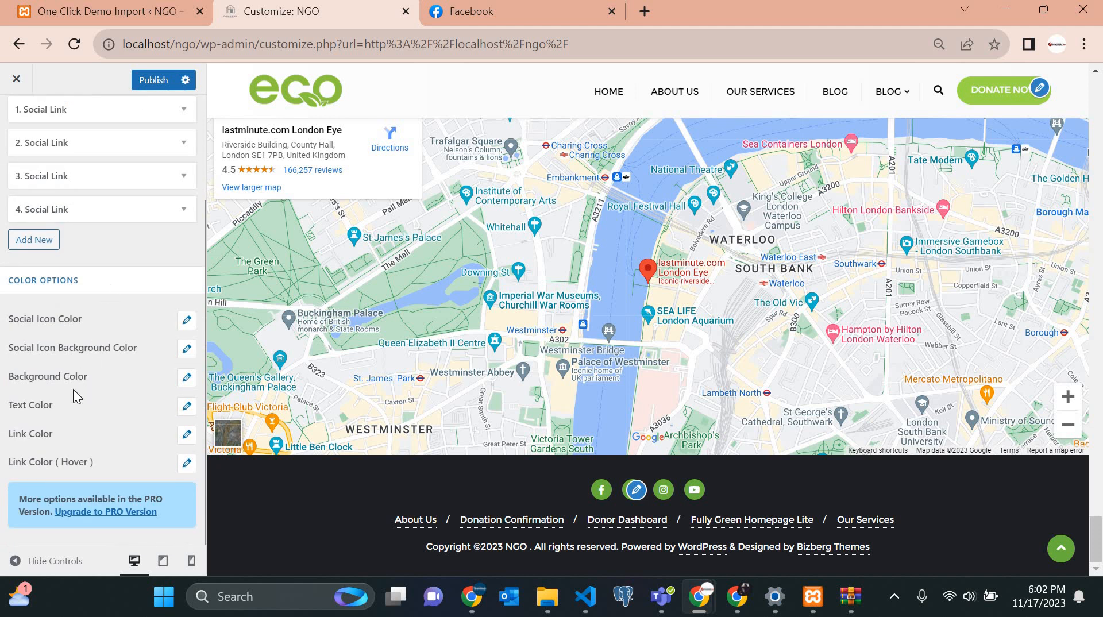
scroll(97, 286, "up", 3)
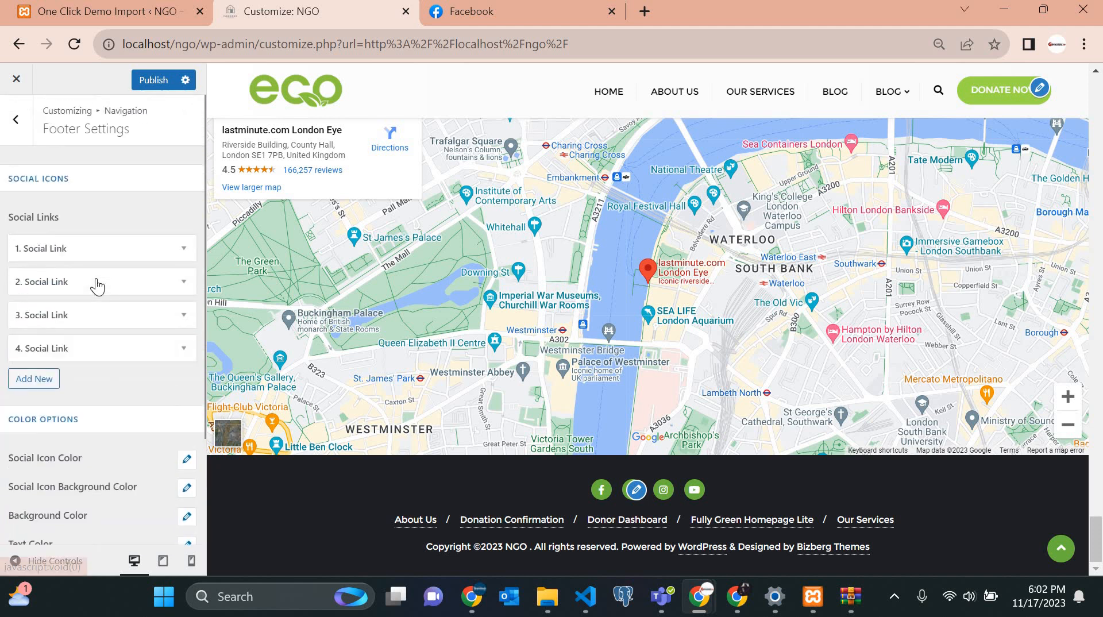
Replace the '#' placeholder in 1. Social Link with a Facebook address.
left_click(182, 255)
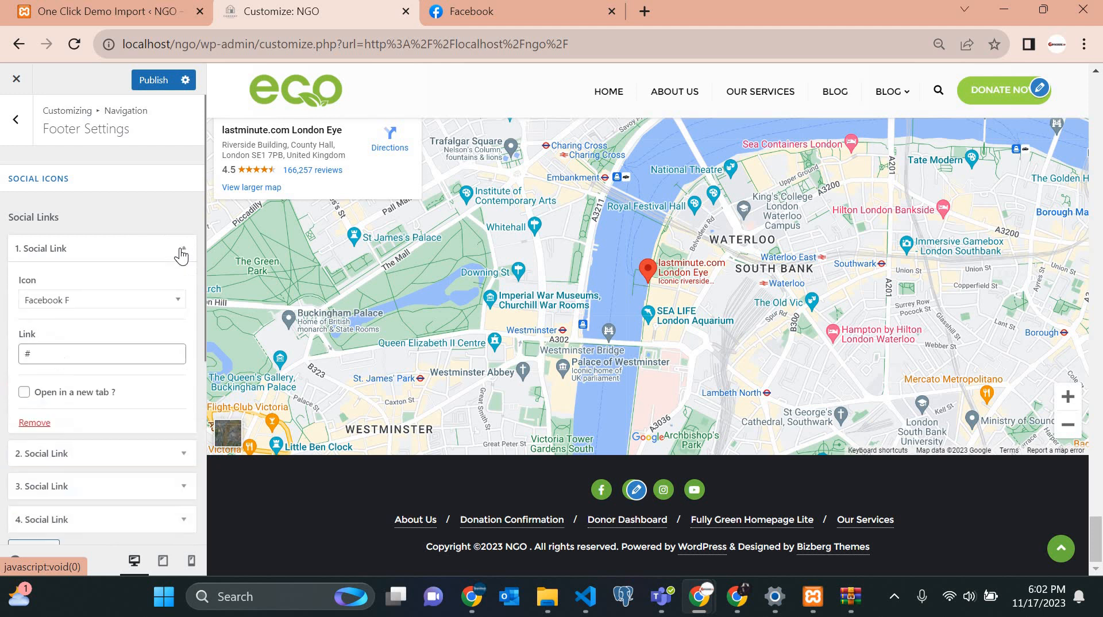
left_click(179, 253)
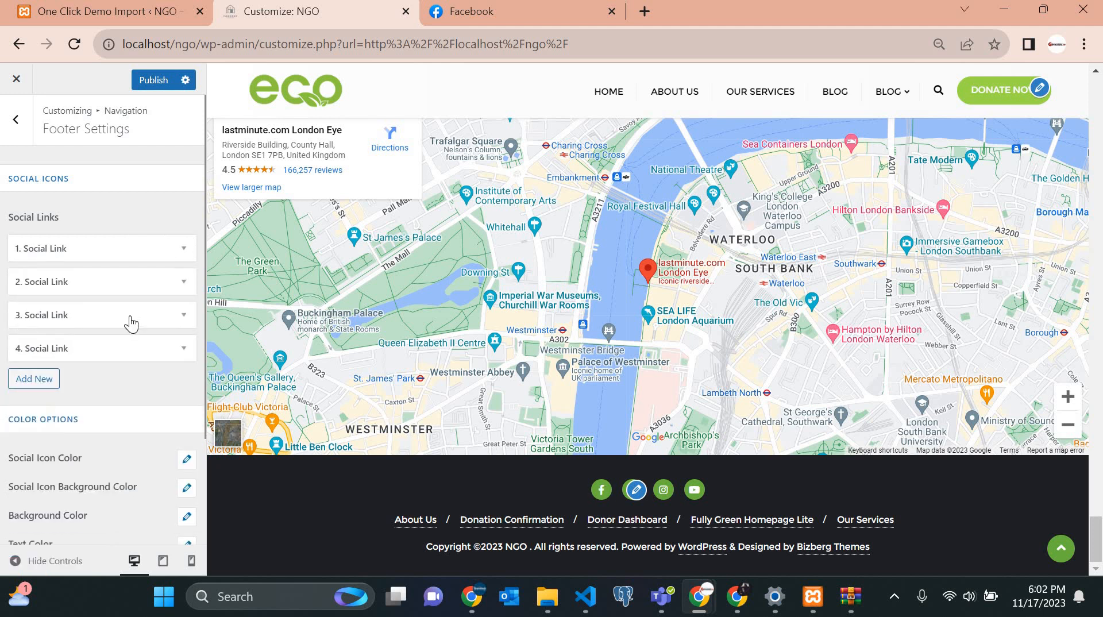
left_click(168, 252)
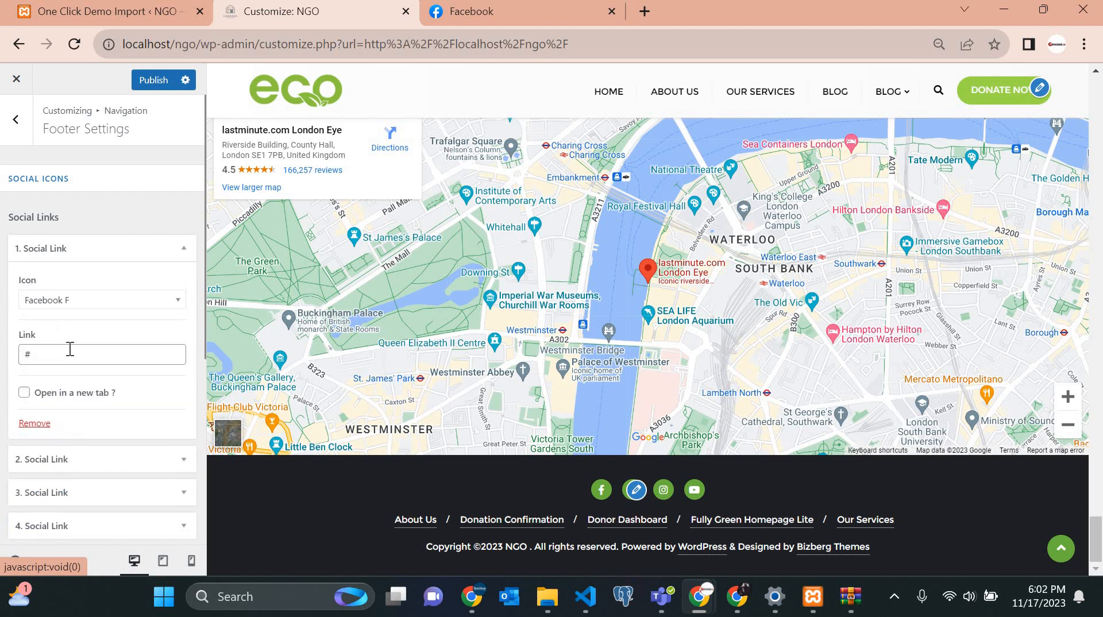
left_click_drag(8, 360, 0, 378)
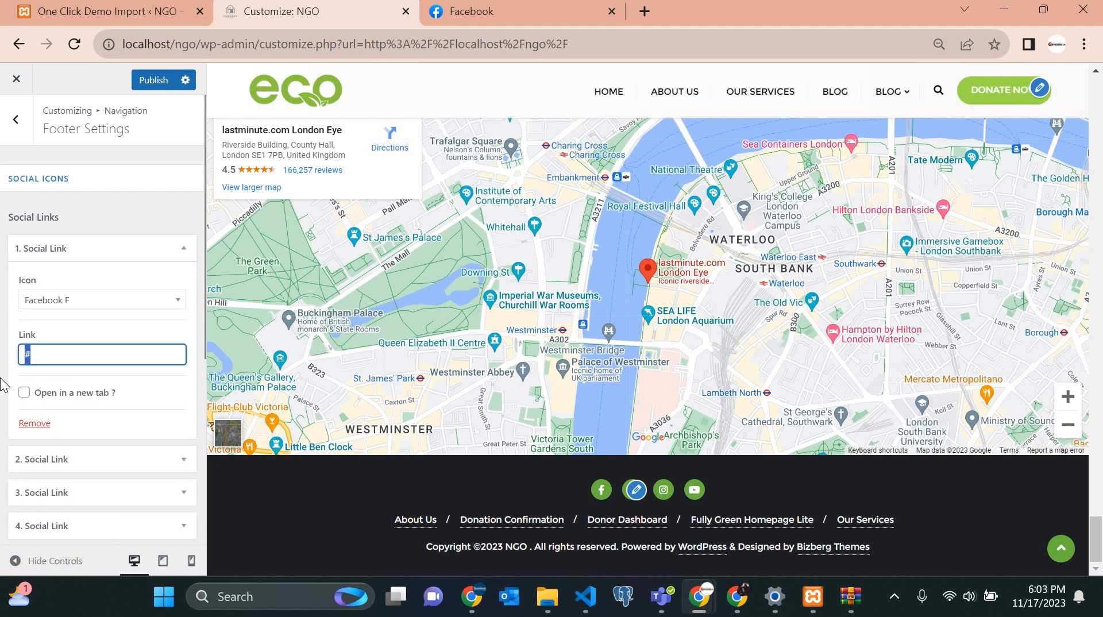
key("ctrl+v")
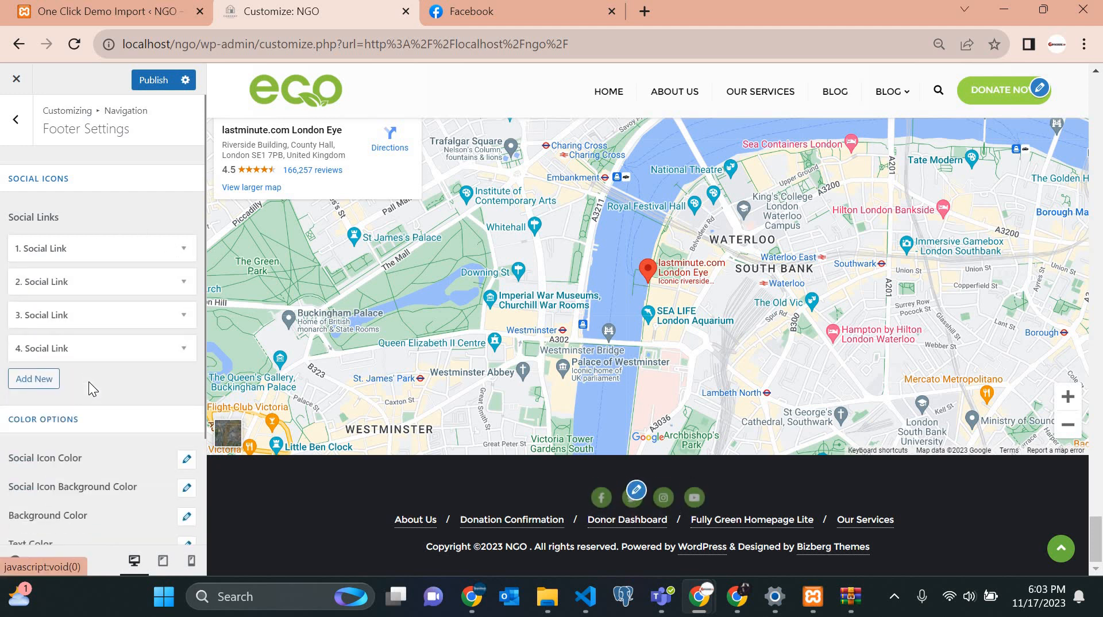
Check the footer link labels and copyright text, then go back to the Navigation sections.
scroll(86, 386, "down", 2)
scroll(98, 356, "down", 1)
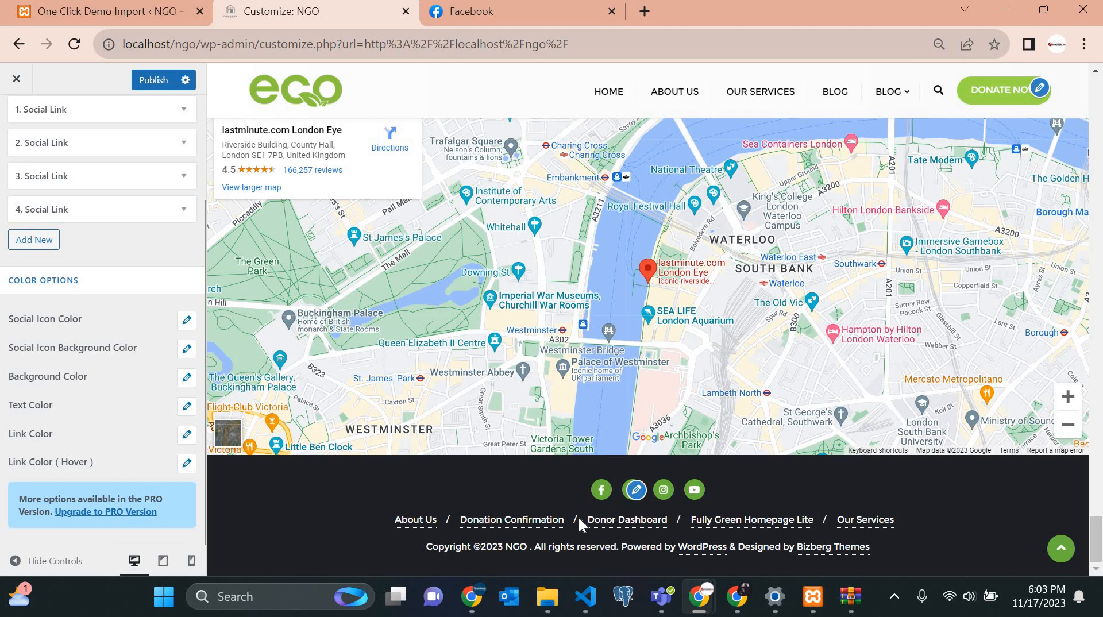
left_click_drag(394, 520, 565, 521)
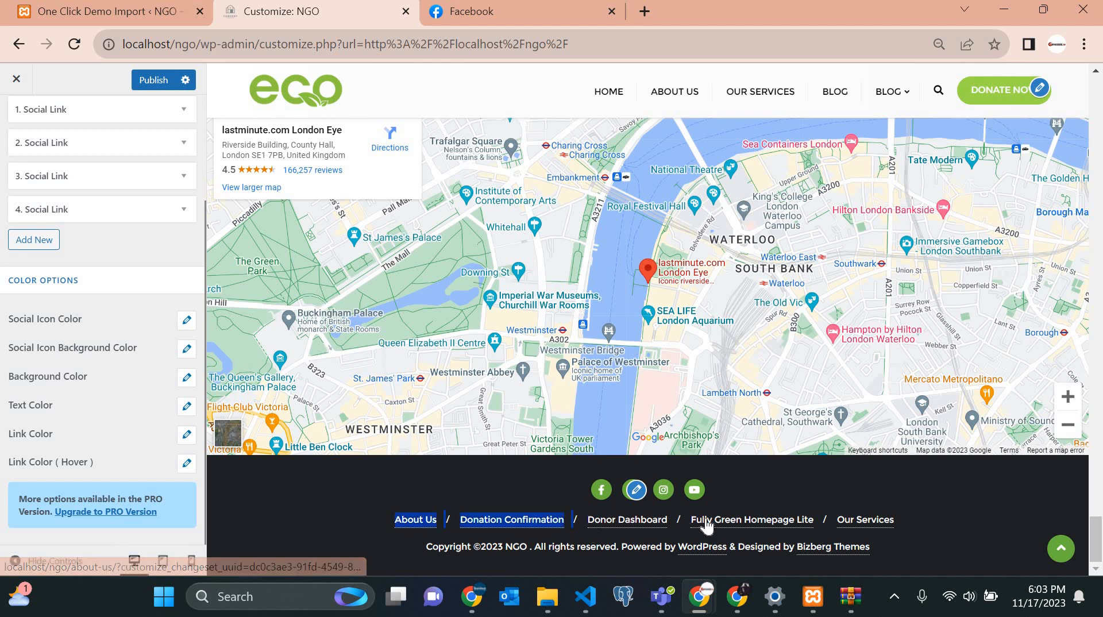
left_click_drag(897, 521, 295, 501)
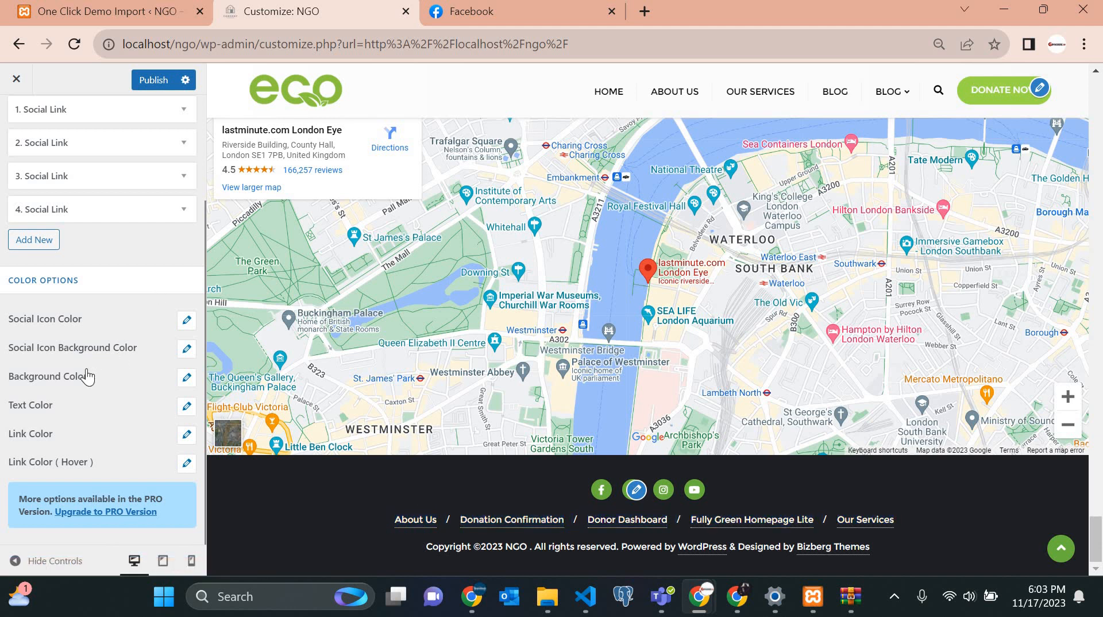
scroll(75, 259, "up", 3)
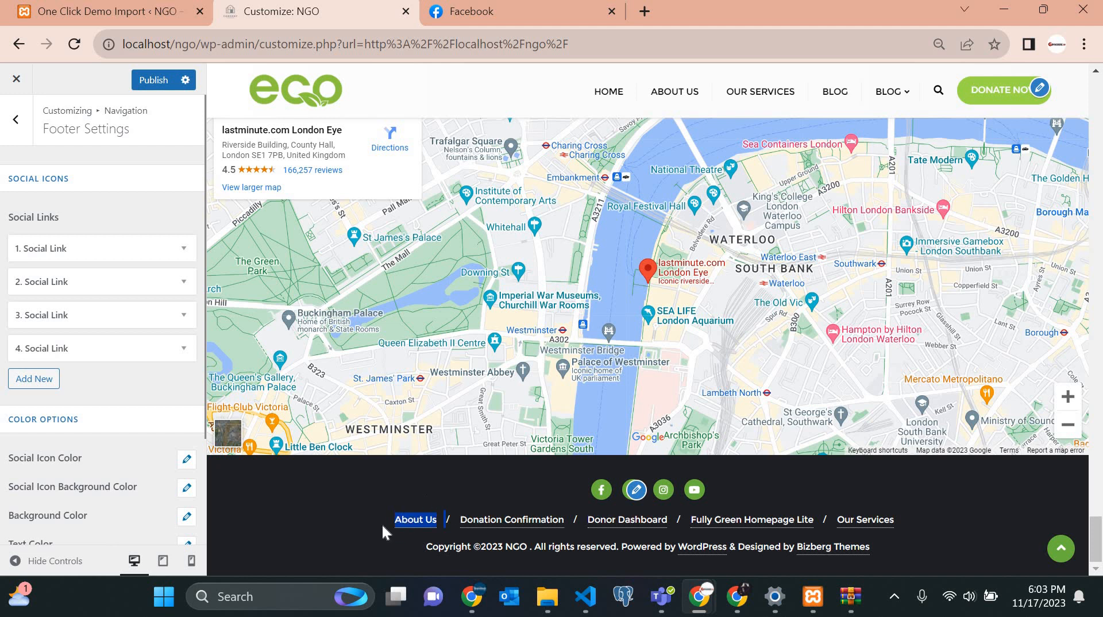
left_click_drag(876, 549, 219, 438)
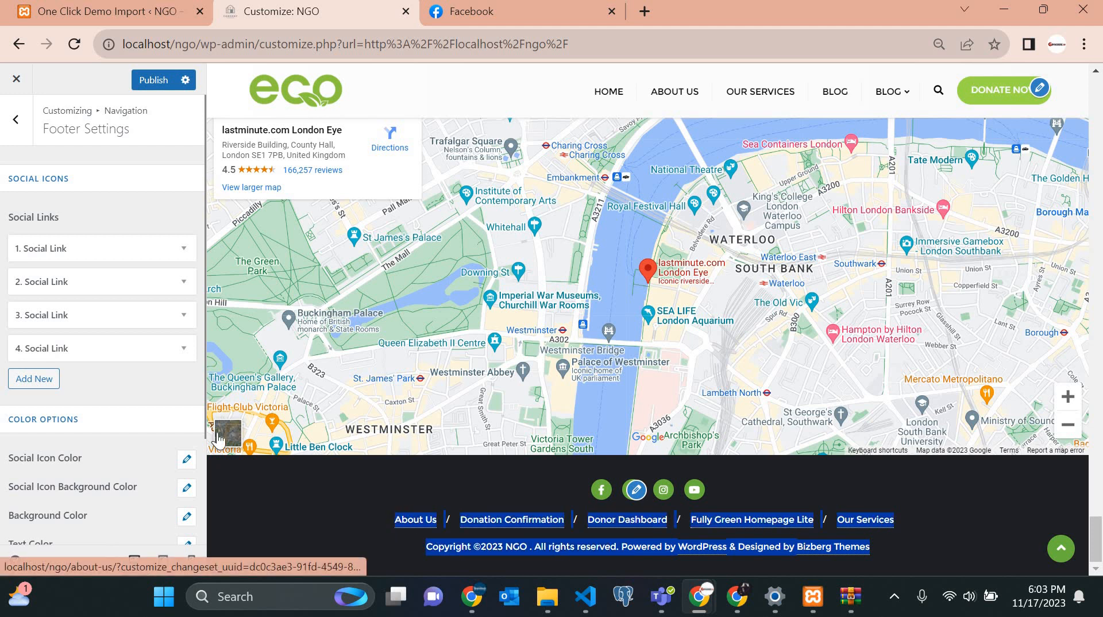
left_click(15, 122)
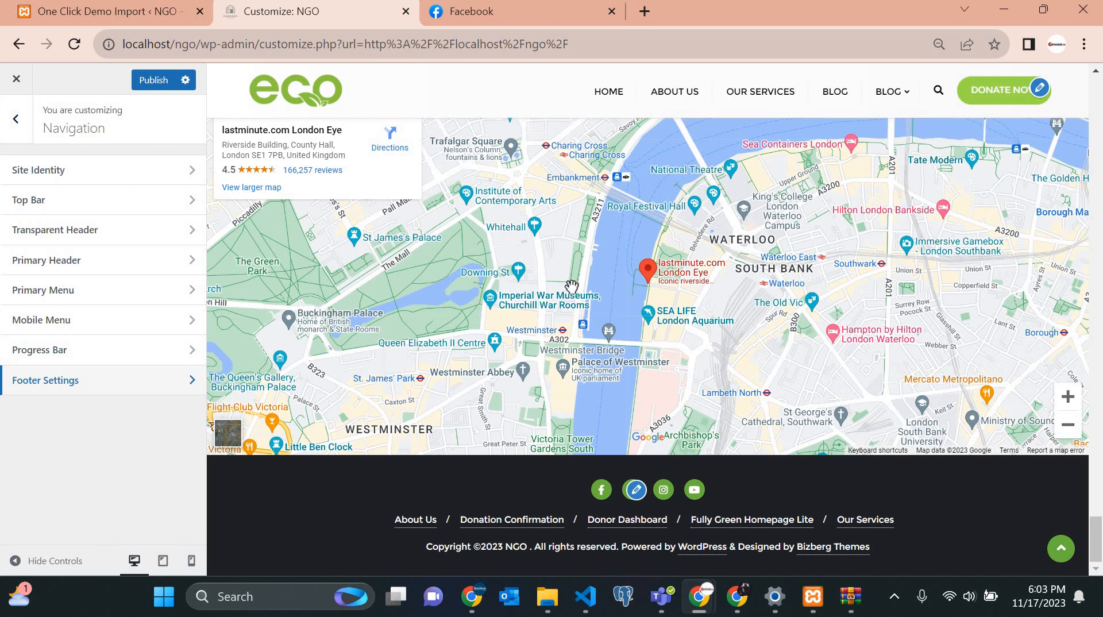
scroll(572, 286, "up", 20)
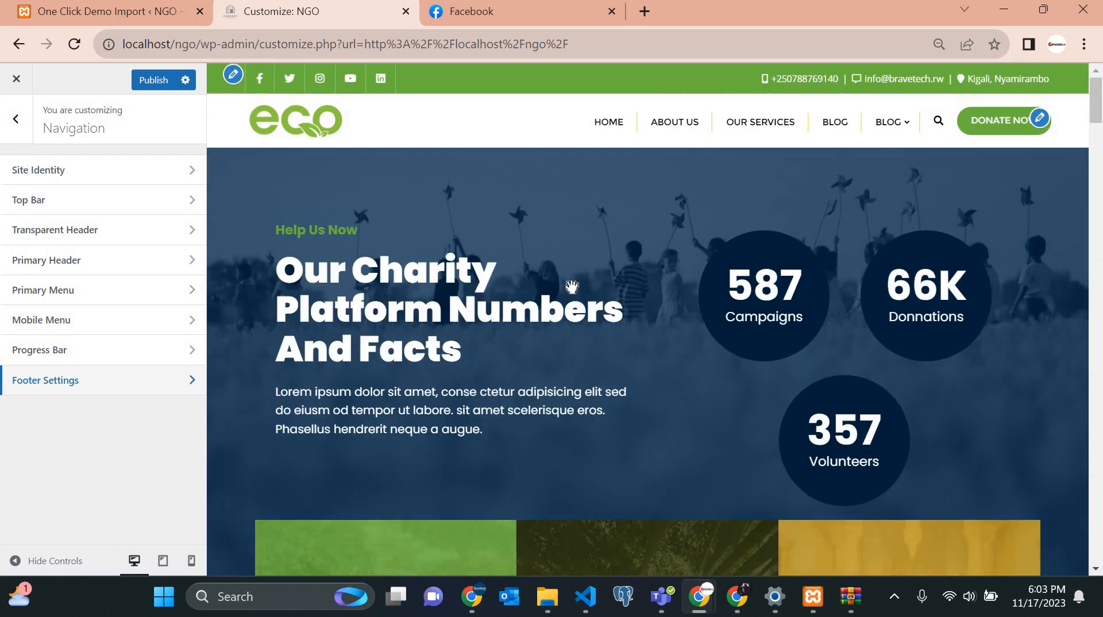
scroll(572, 286, "down", 10)
scroll(571, 285, "up", 10)
scroll(509, 483, "down", 5)
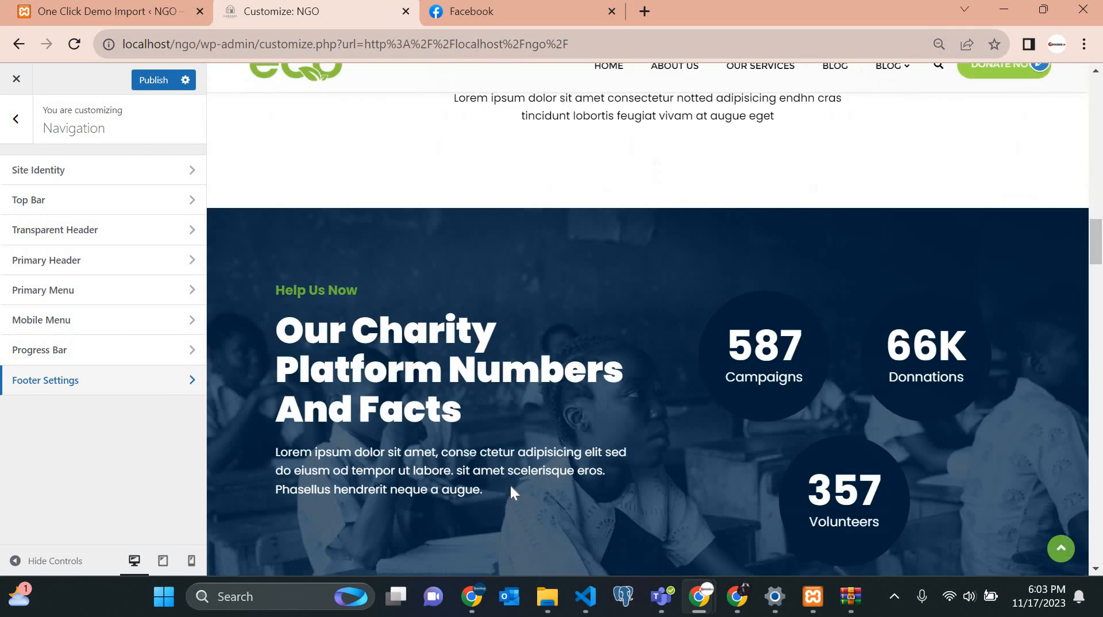
scroll(509, 484, "down", 10)
scroll(509, 484, "up", 8)
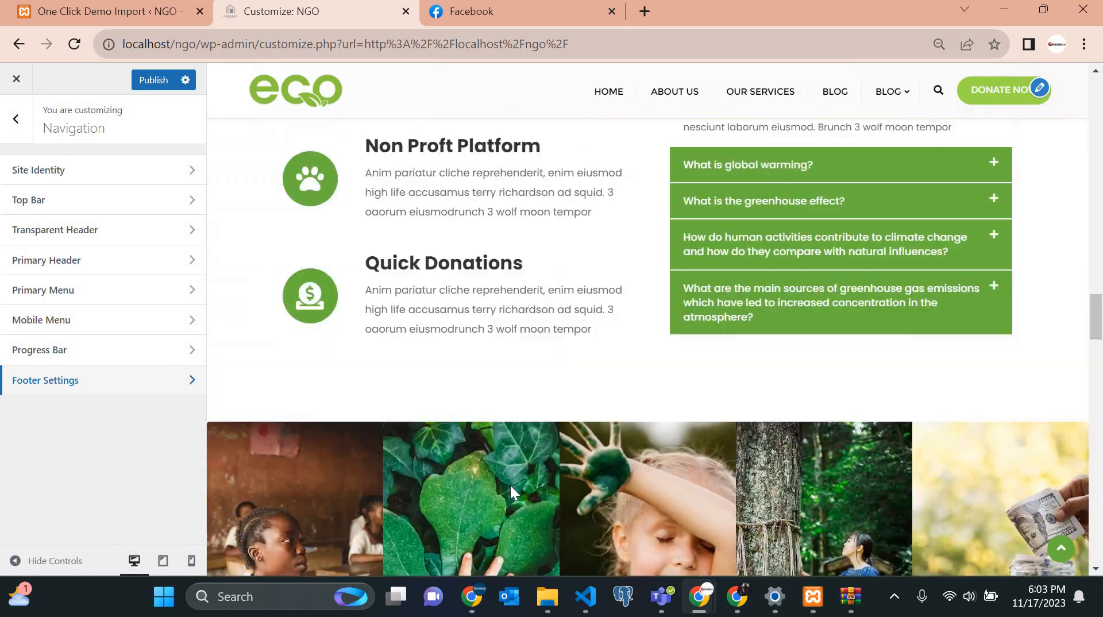
scroll(510, 485, "up", 7)
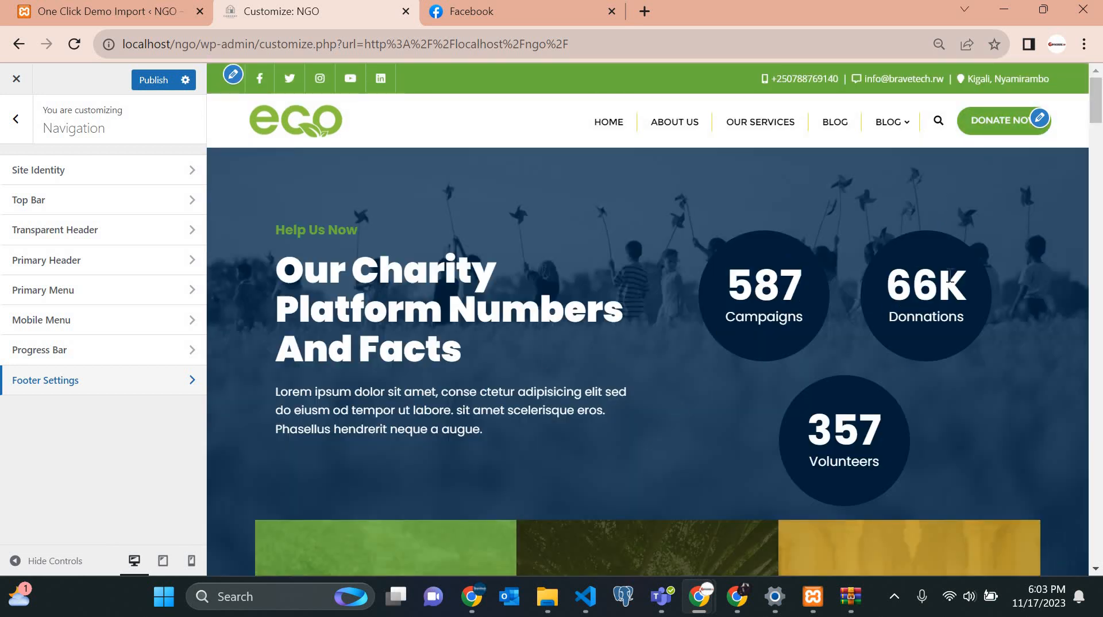
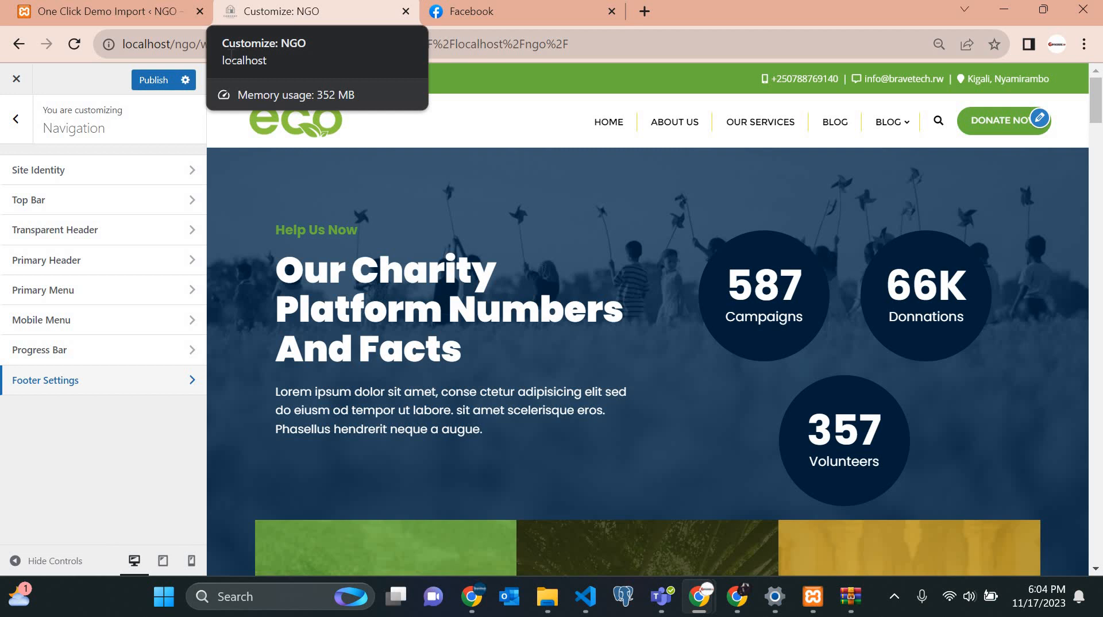
Publish the customizer changes to the NGO site's navigation settings so they go live.
left_click(150, 80)
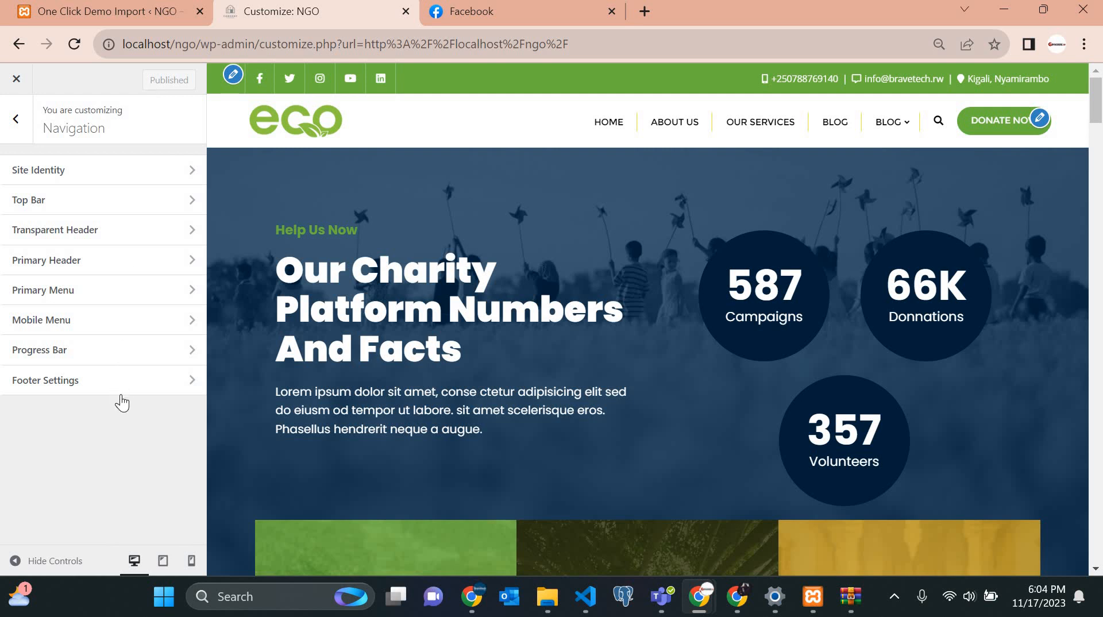
Preview the homepage at mobile, then desktop, then tablet width, scrolling through the layouts.
left_click(195, 568)
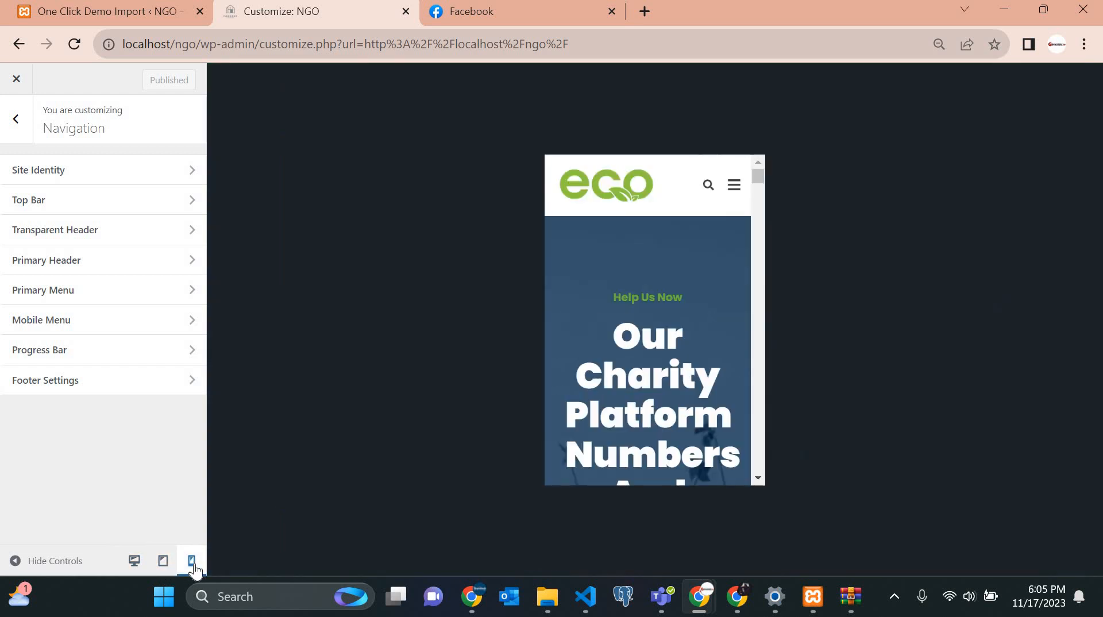
left_click(135, 562)
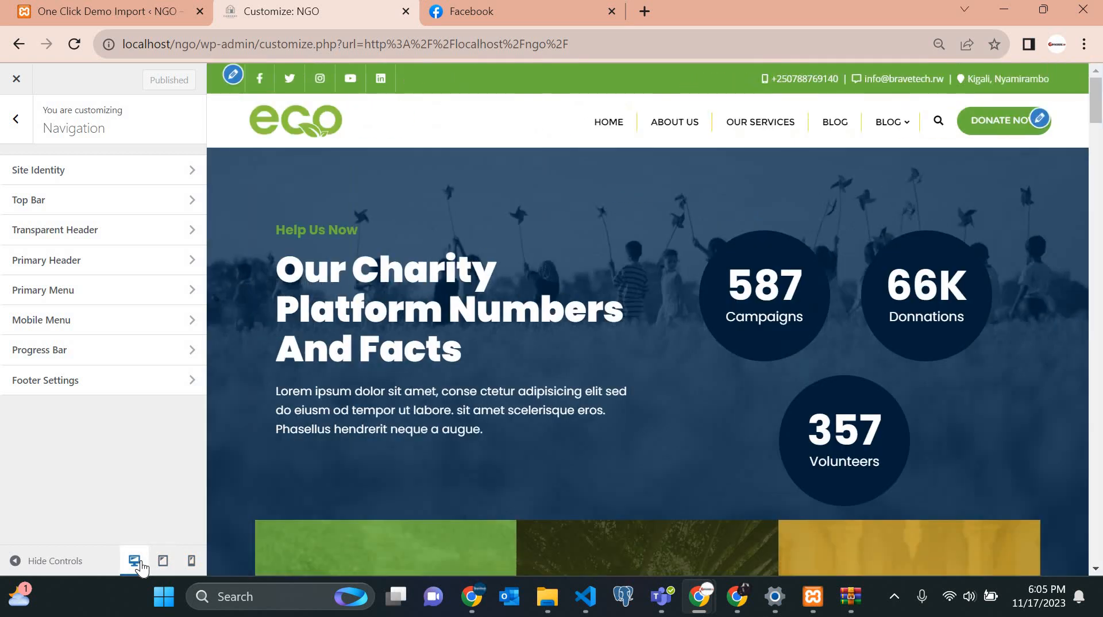
scroll(141, 562, "up", 1)
scroll(140, 562, "left", 7)
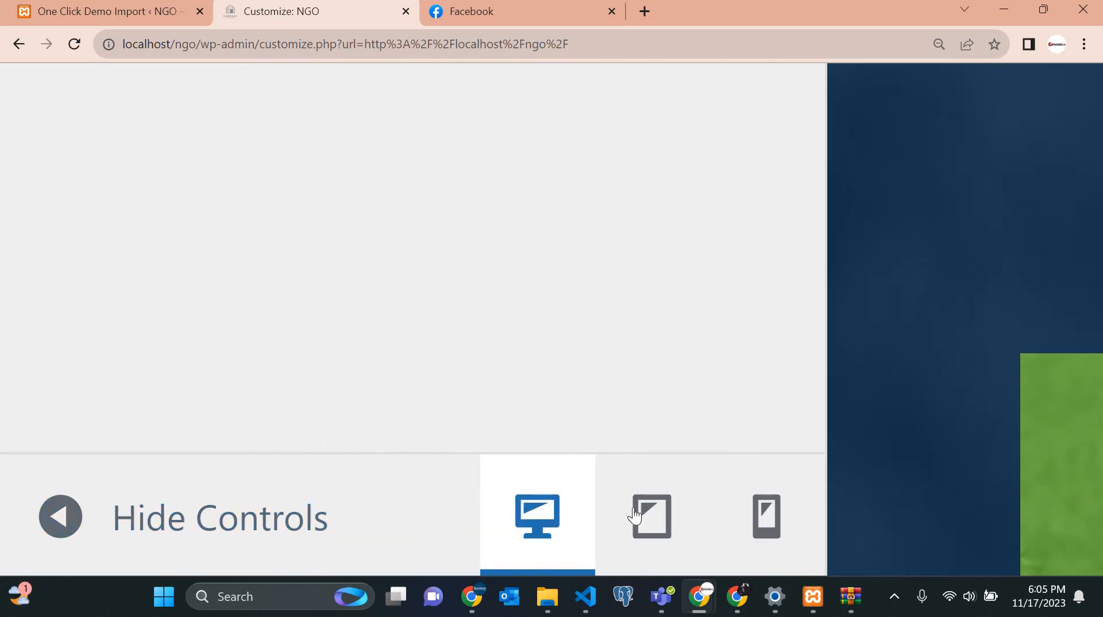
scroll(646, 512, "down", 3)
scroll(634, 515, "down", 3)
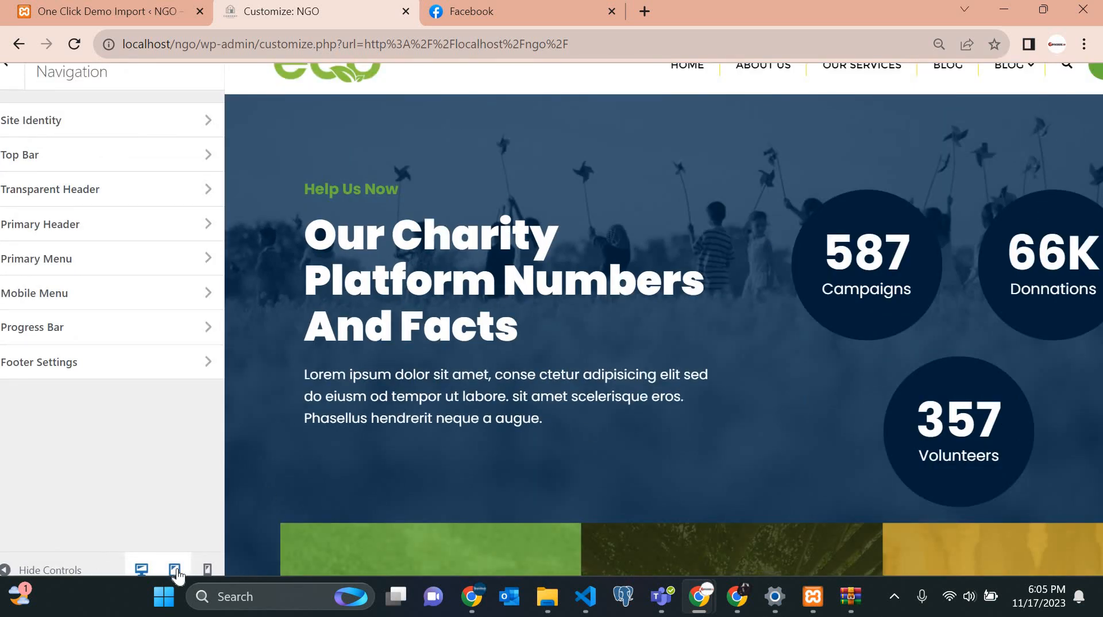
left_click(175, 571)
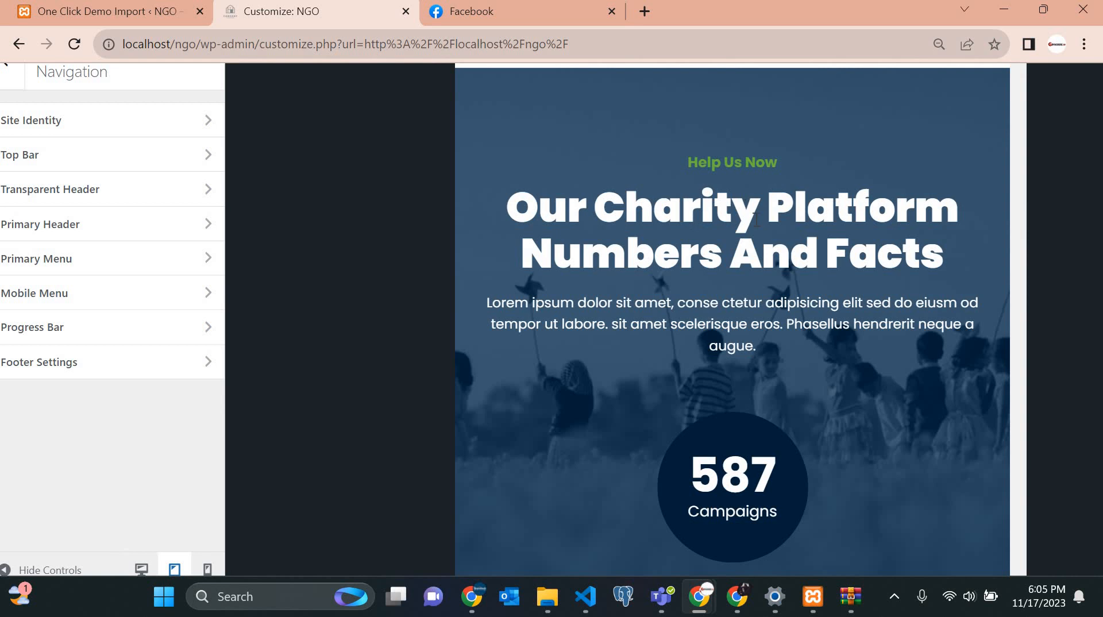
scroll(756, 220, "up", 1)
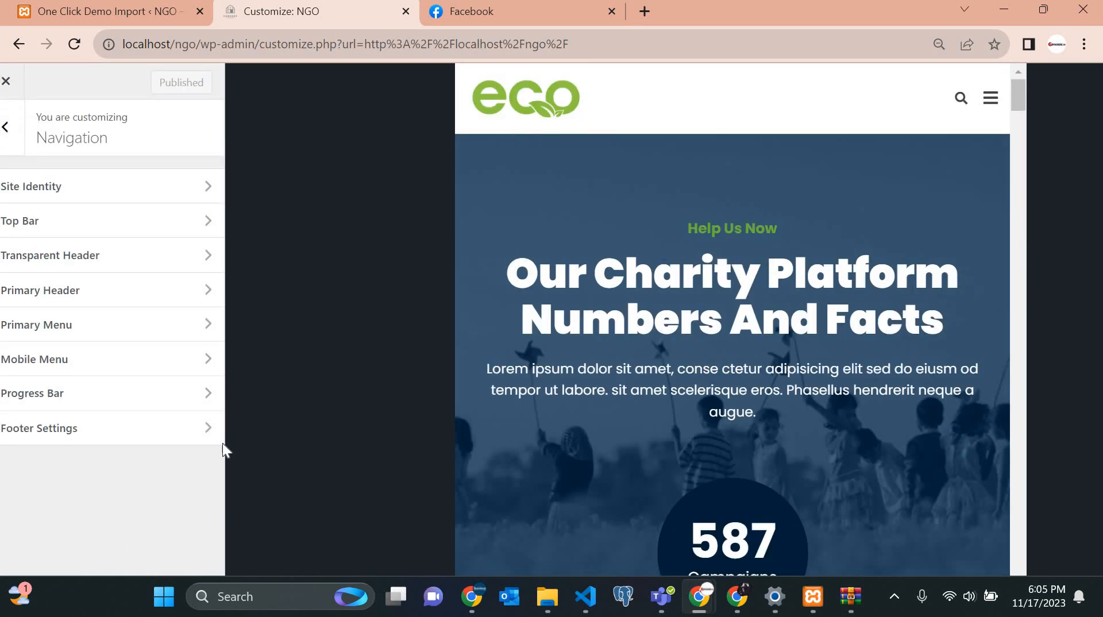
scroll(208, 563, "down", 1)
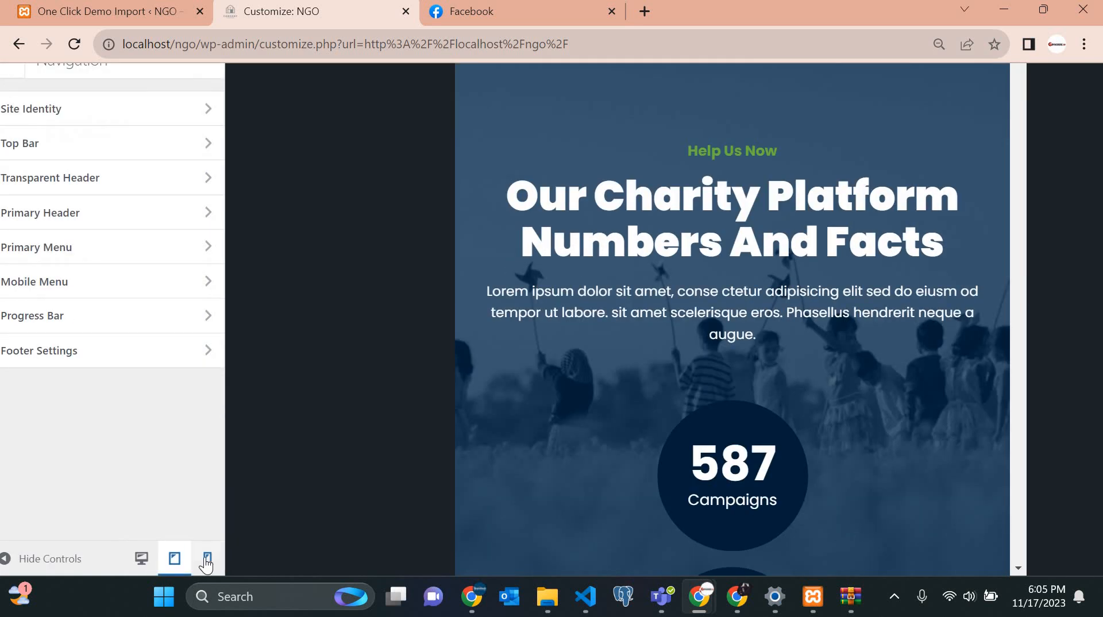
Scroll through the mobile preview again, then return to the tablet layout's top.
left_click(208, 560)
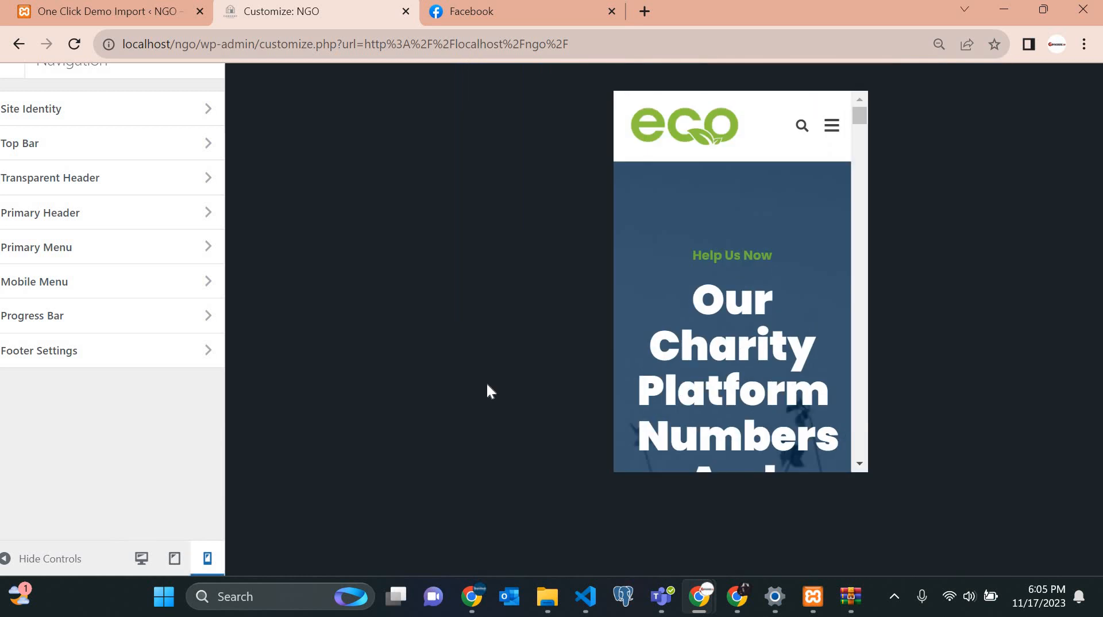
scroll(708, 402, "left", 1)
scroll(709, 401, "down", 10)
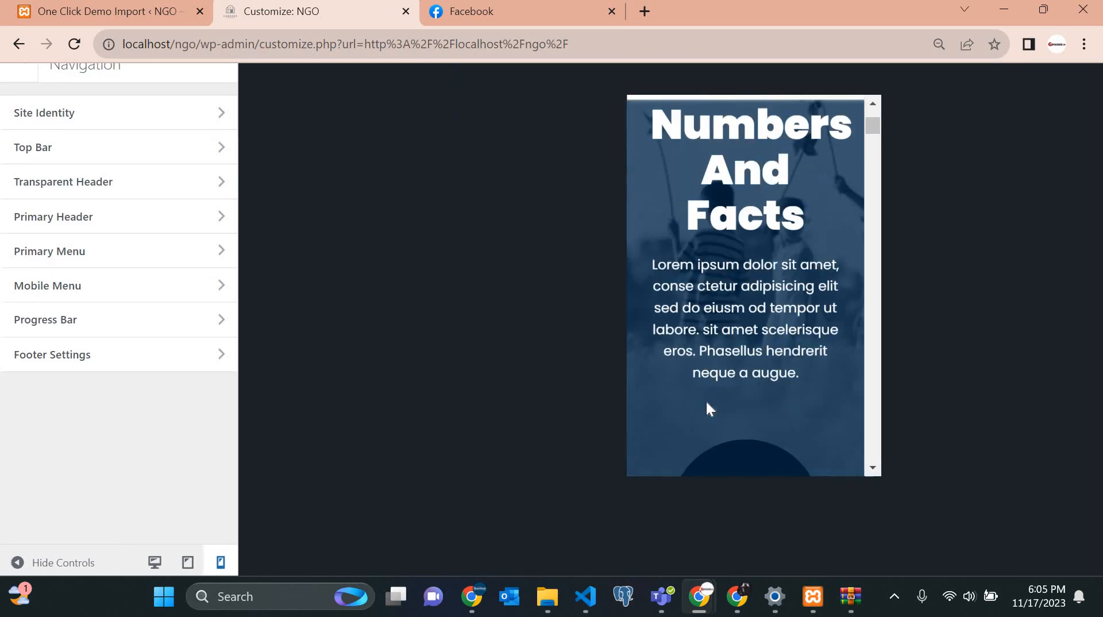
scroll(709, 407, "down", 10)
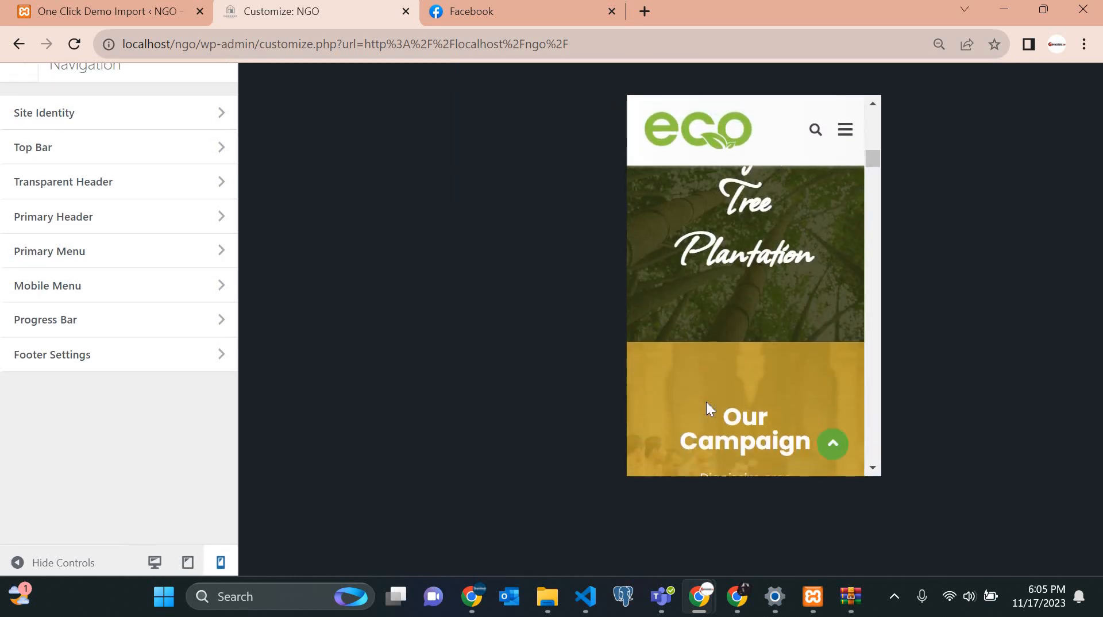
scroll(709, 408, "down", 8)
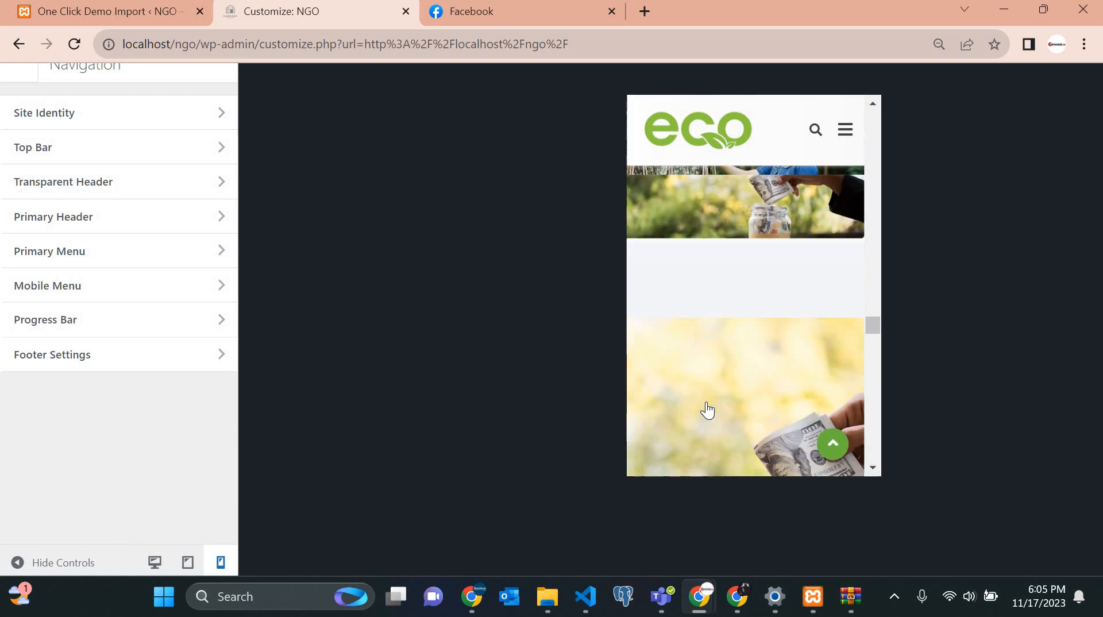
scroll(709, 408, "up", 9)
scroll(705, 402, "up", 15)
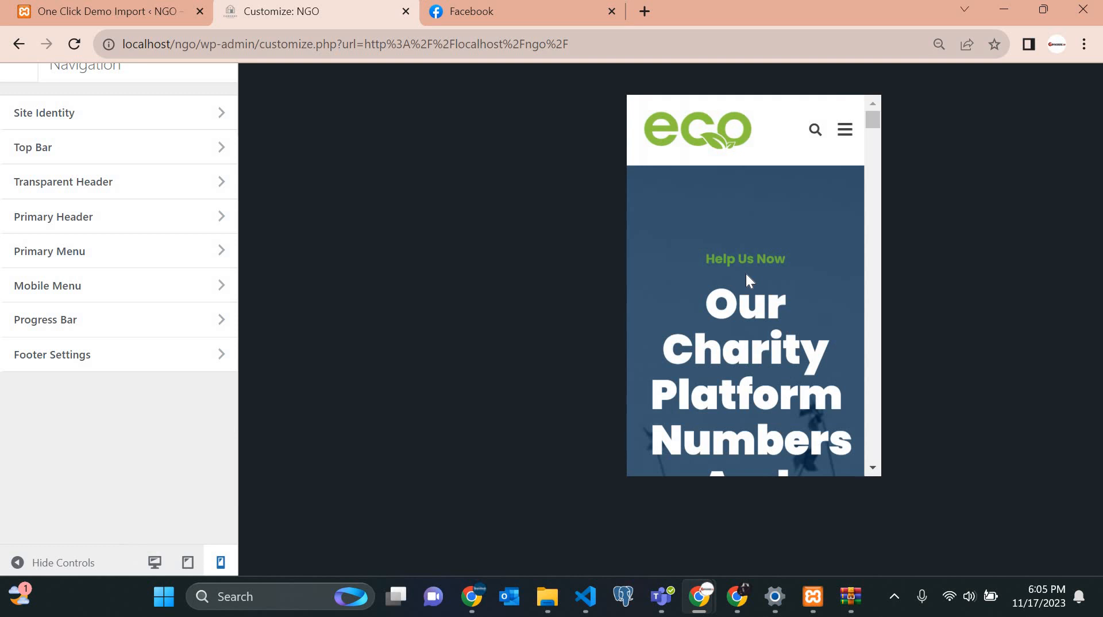
scroll(746, 274, "up", 2)
scroll(747, 274, "down", 10)
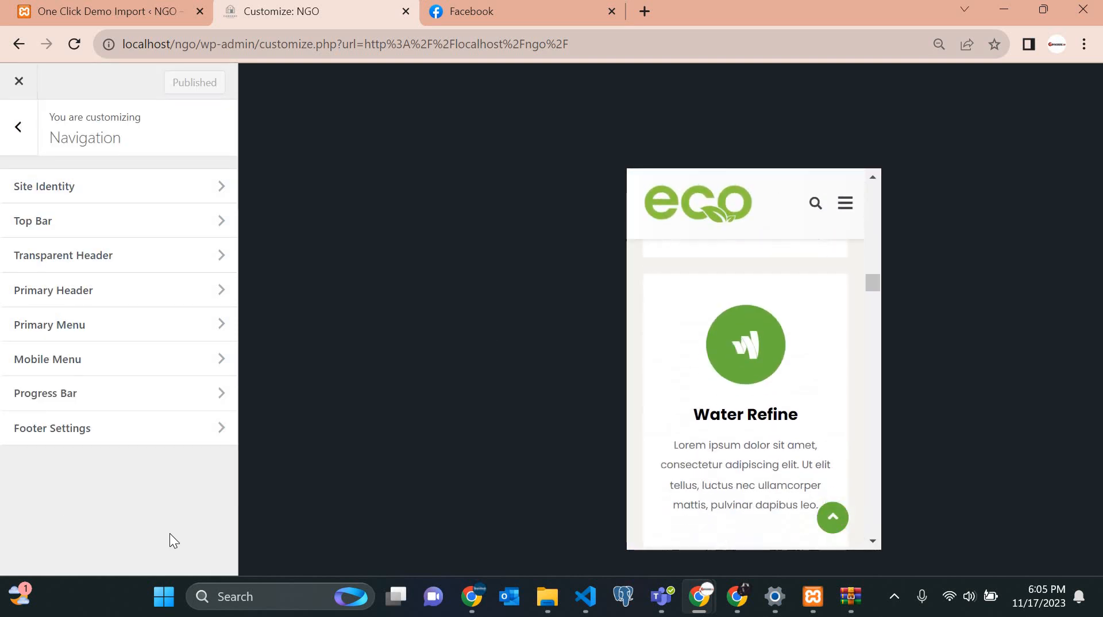
scroll(178, 545, "down", 2)
left_click(187, 560)
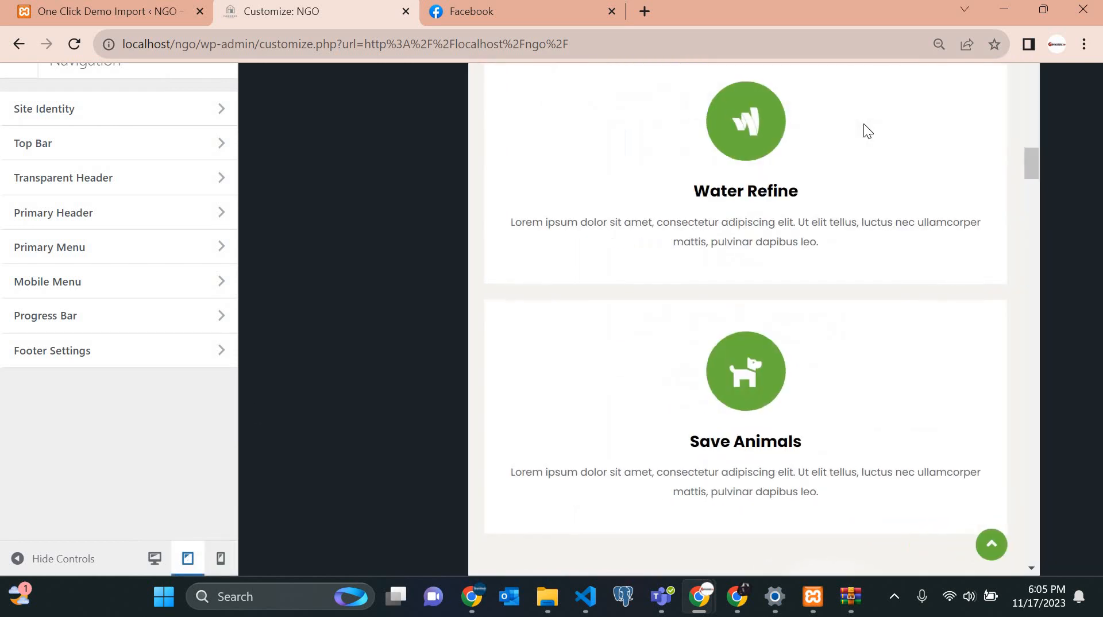
scroll(864, 123, "up", 5)
scroll(863, 123, "up", 5)
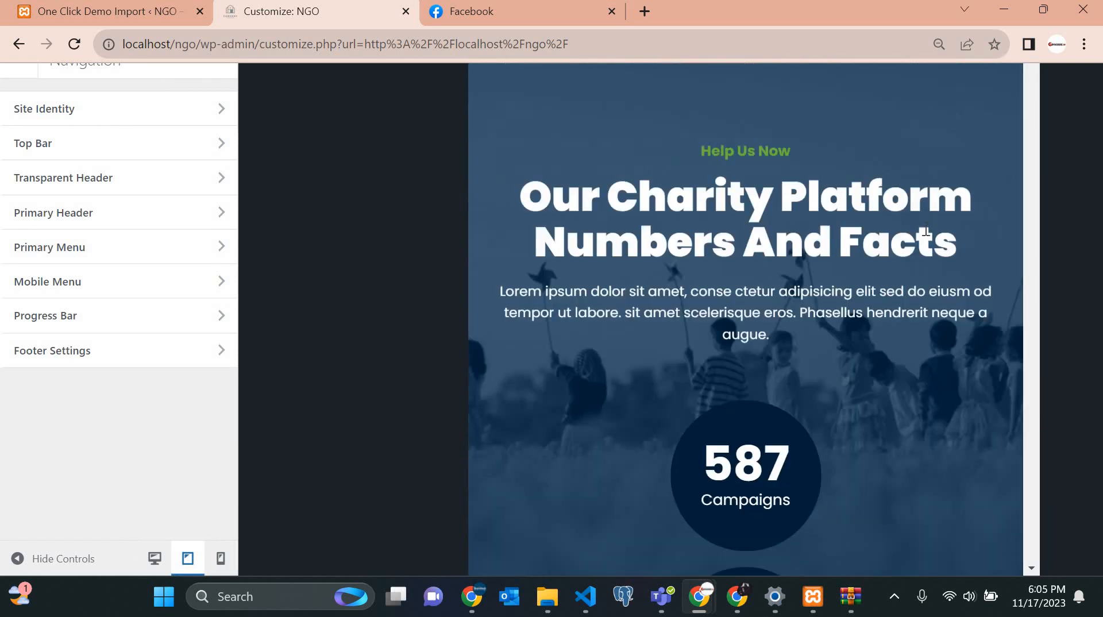
scroll(925, 233, "up", 2)
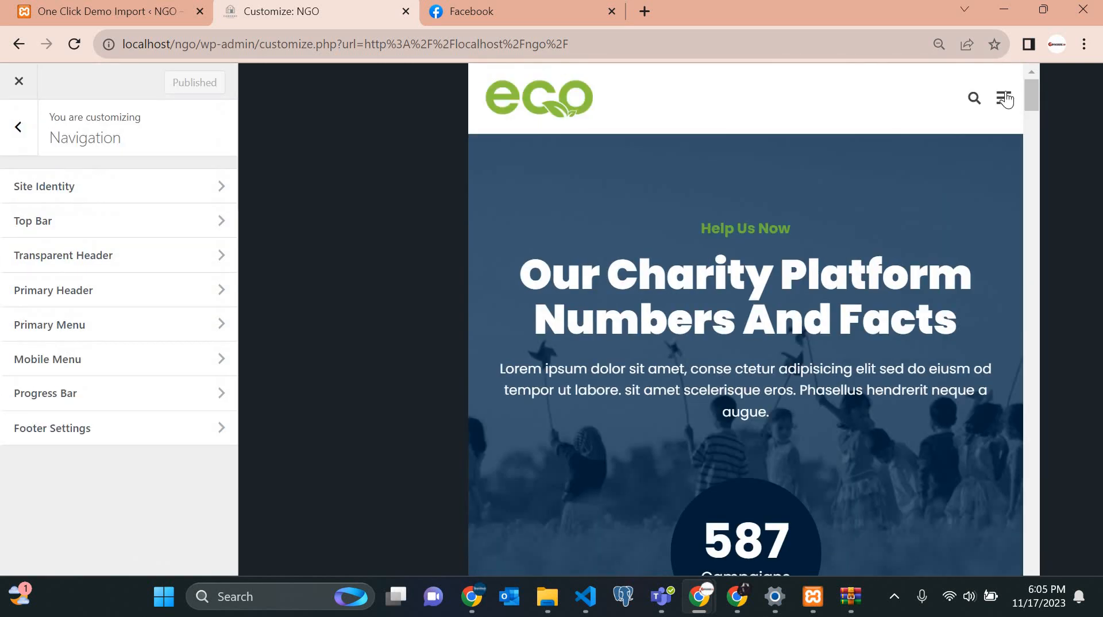
Open the preview's mobile menu, expand and collapse the BLOG submenu, then close it.
left_click(1006, 98)
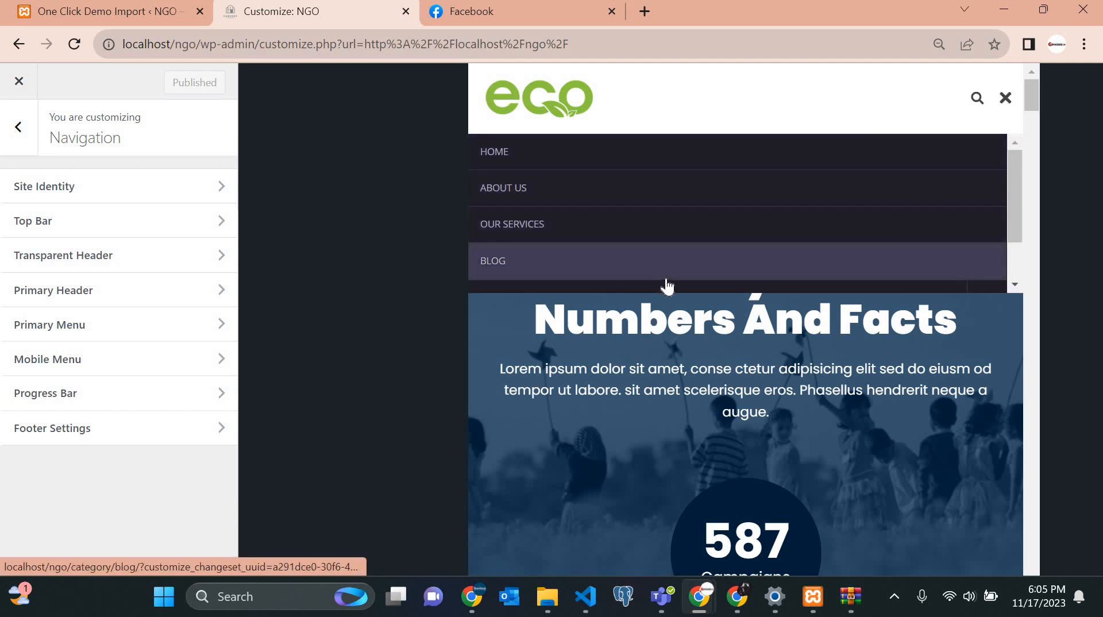
scroll(680, 254, "down", 1)
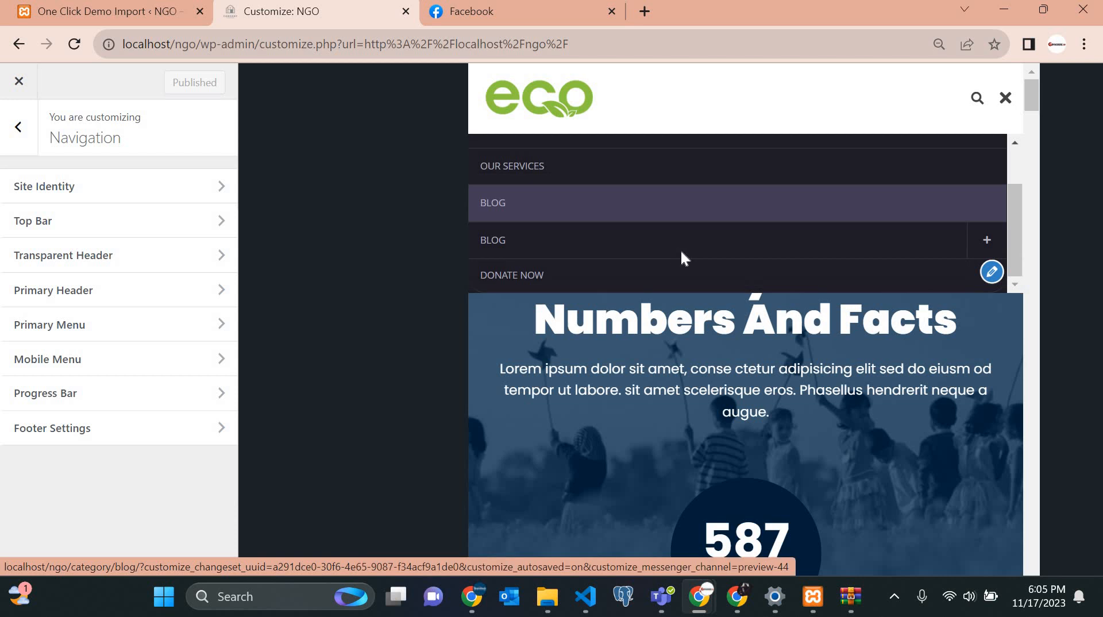
left_click(579, 253)
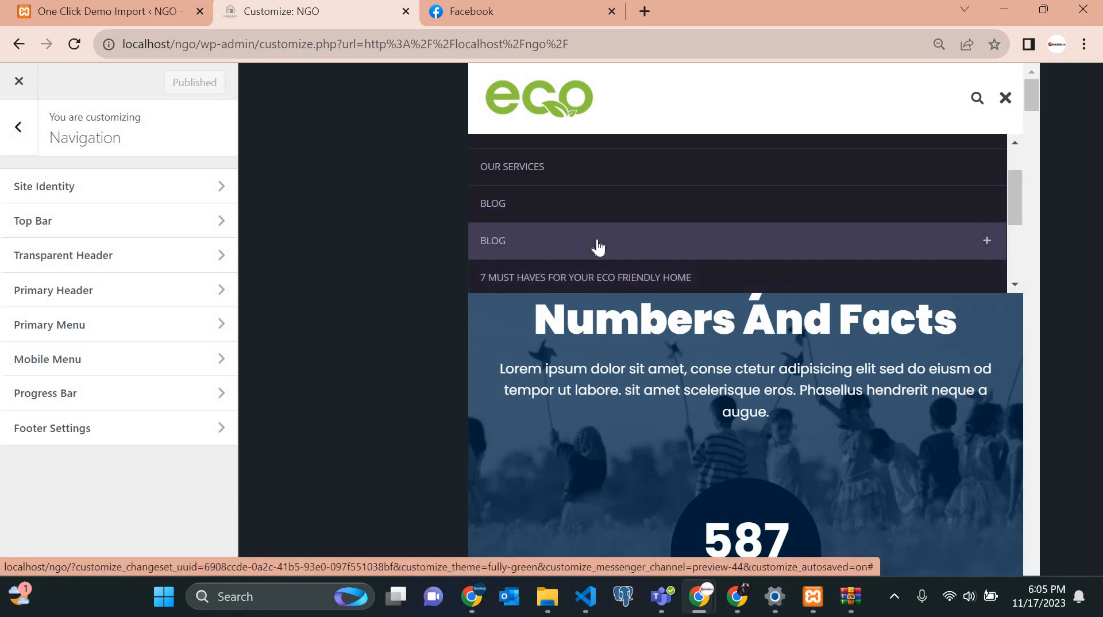
scroll(598, 243, "down", 2)
left_click(524, 288)
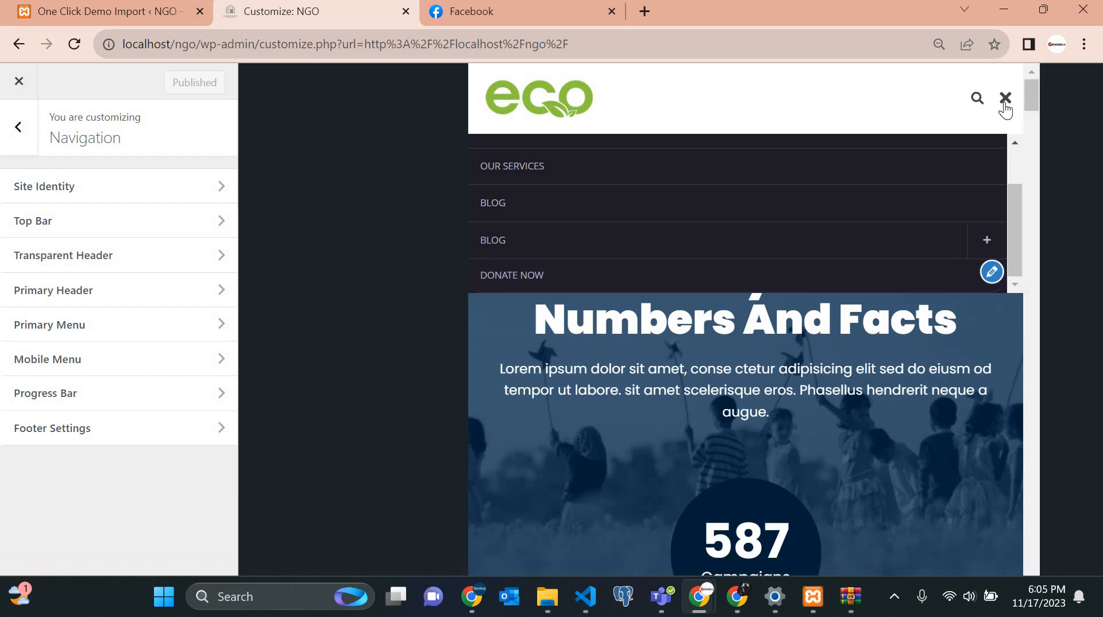
scroll(613, 250, "down", 3)
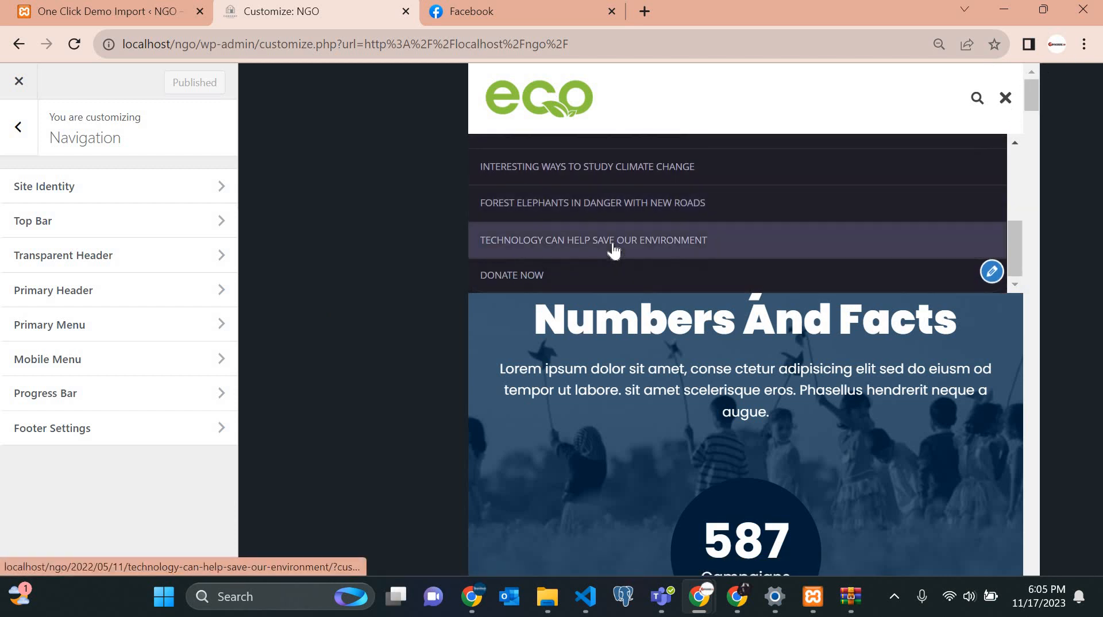
scroll(610, 249, "up", 5)
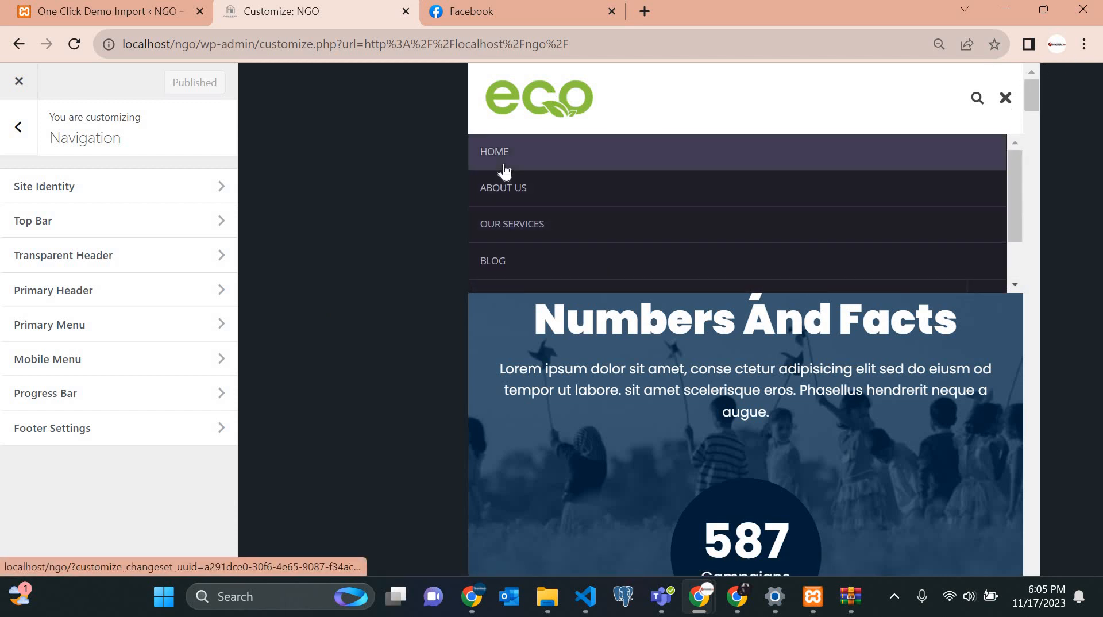
left_click(1005, 97)
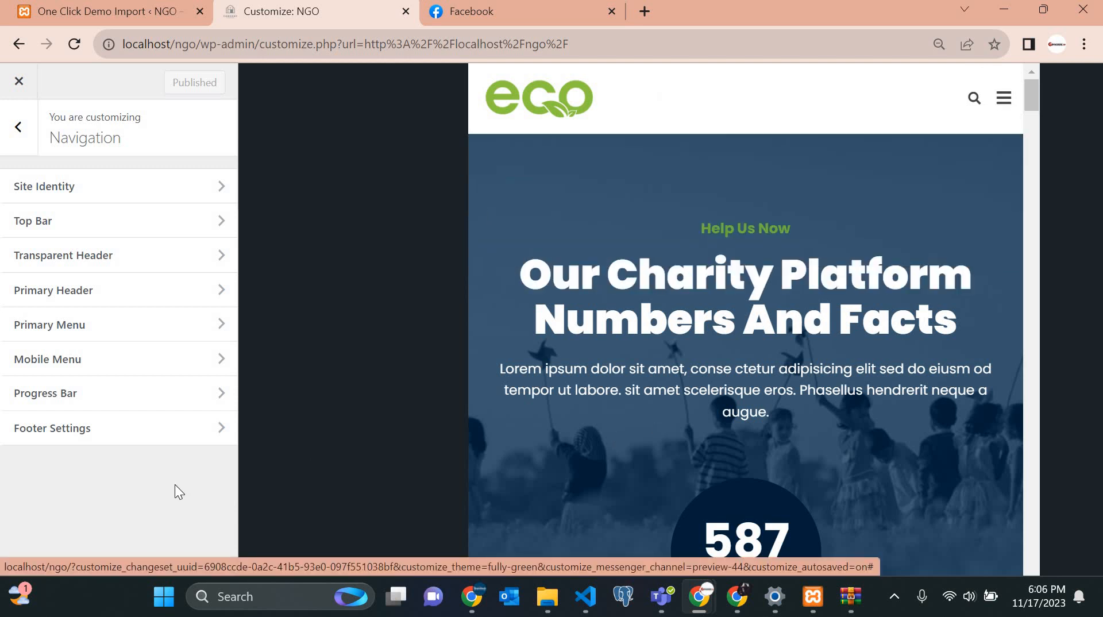
Return to the main customizer sections and close the Facebook tab.
left_click(12, 129)
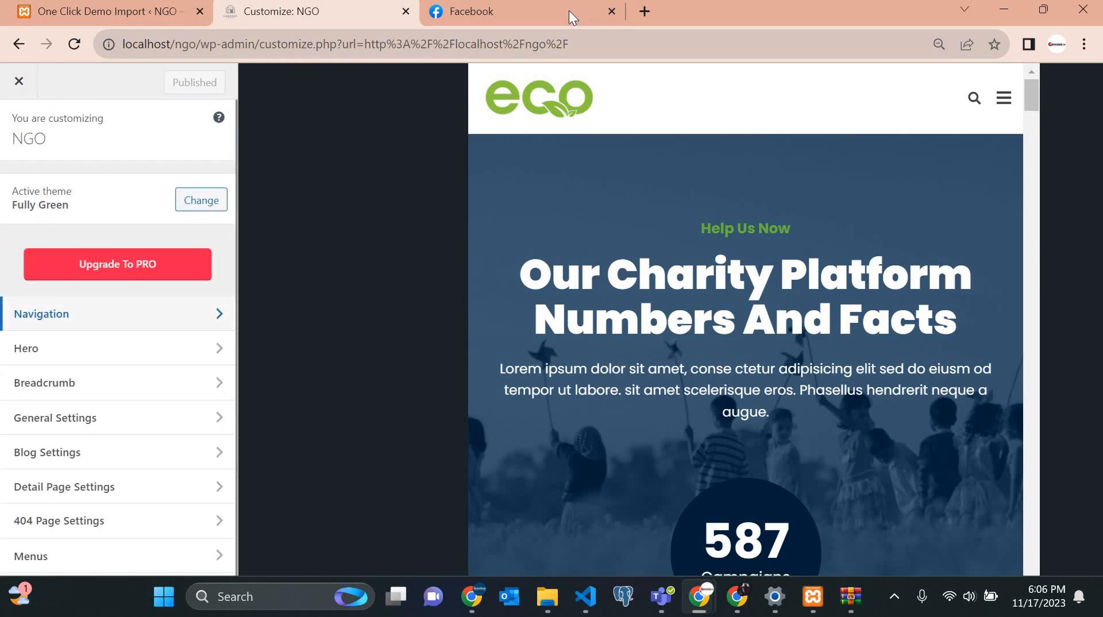
left_click(606, 11)
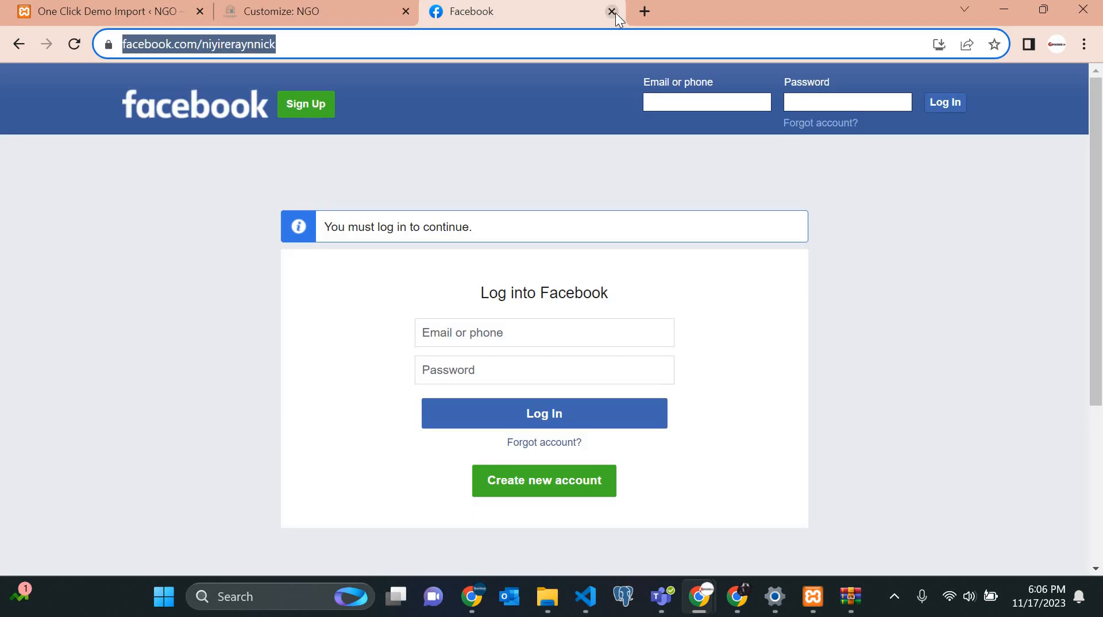
left_click(612, 11)
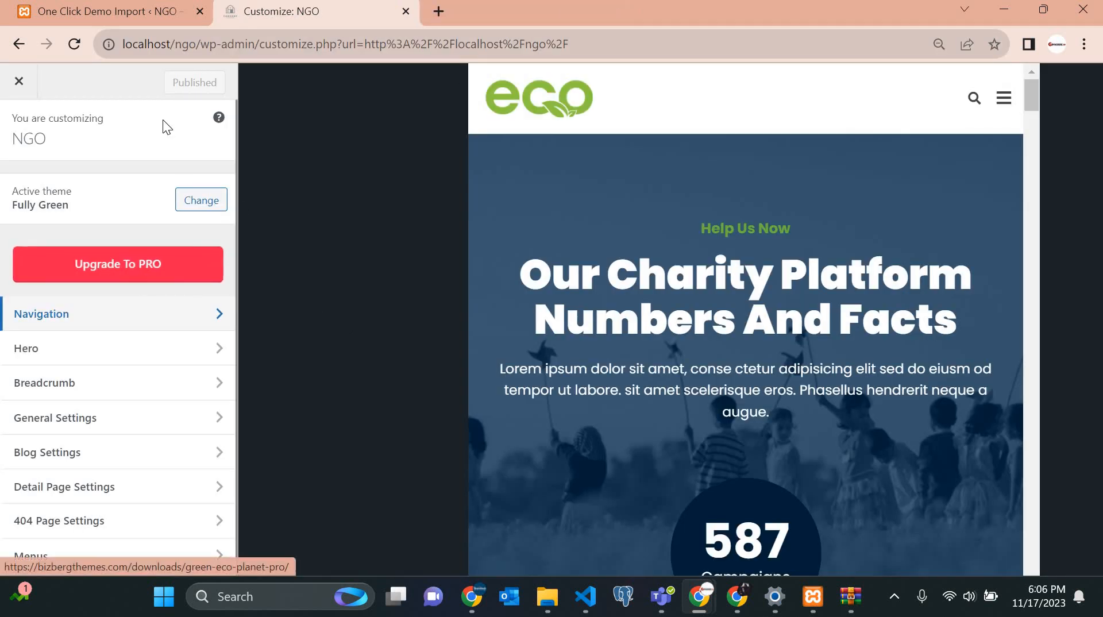
Exit the customizer and reload localhost/ngo/ incognito to see the Coming Soon countdown.
left_click(23, 84)
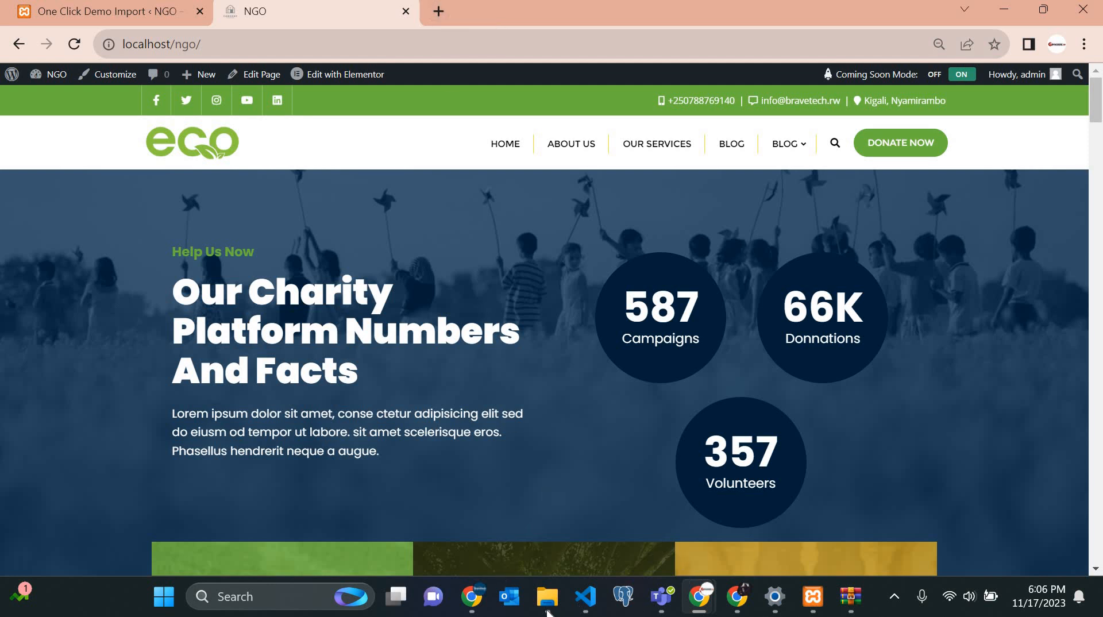
mouse_move(710, 608)
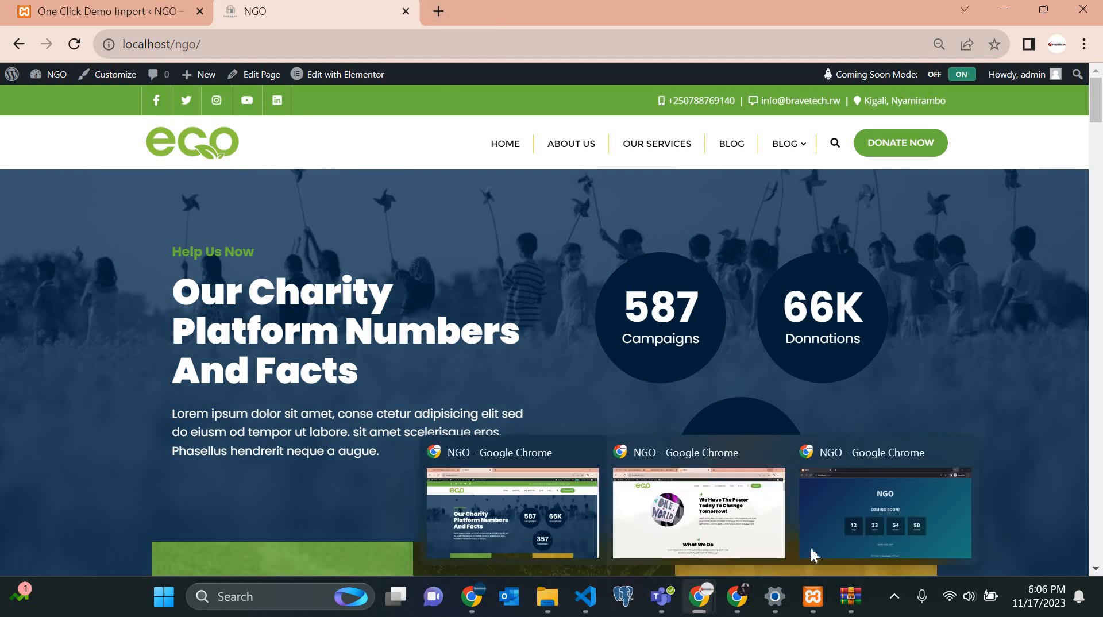
left_click(78, 45)
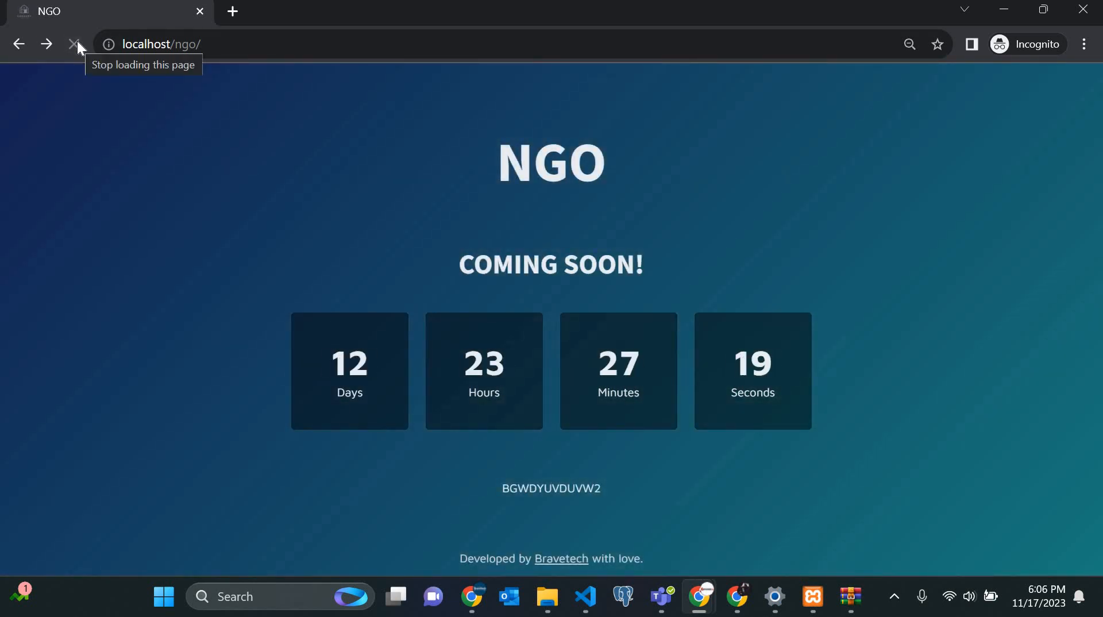